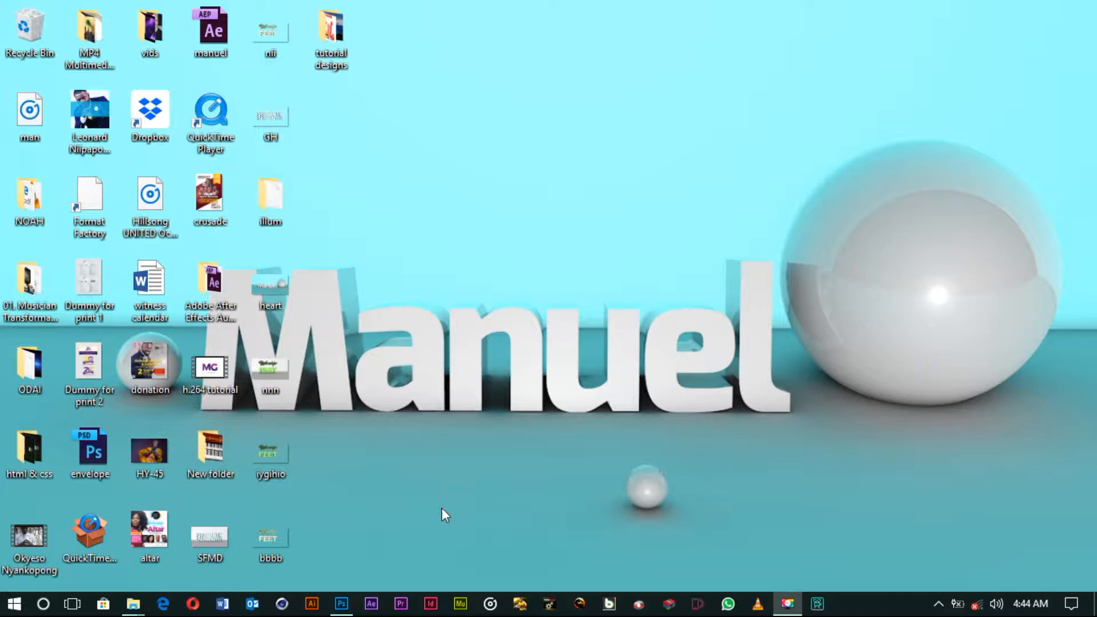
Step: Switch to Photoshop and look over the finished smoothie flyer, the source image documents and the colored drop shapes
left_click(341, 603)
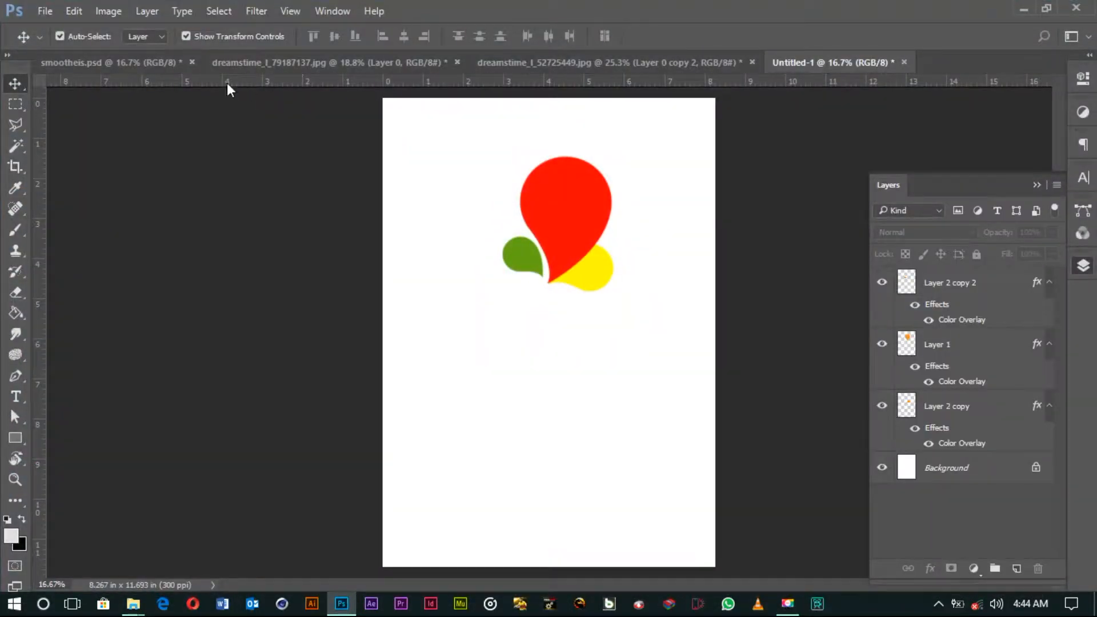
left_click(160, 67)
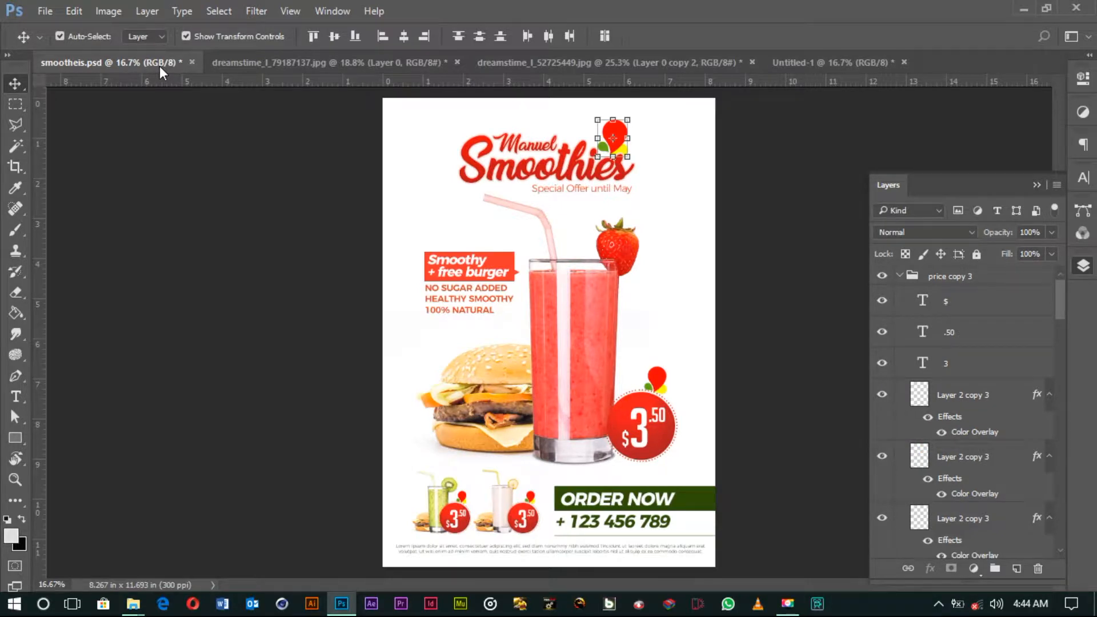
left_click(878, 60)
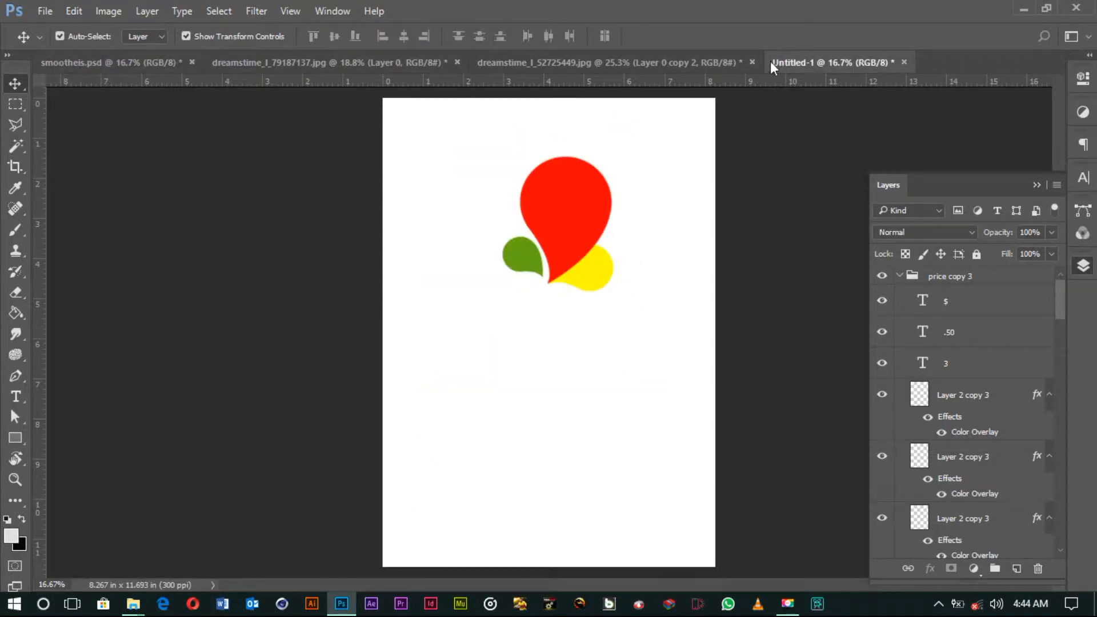
left_click(662, 61)
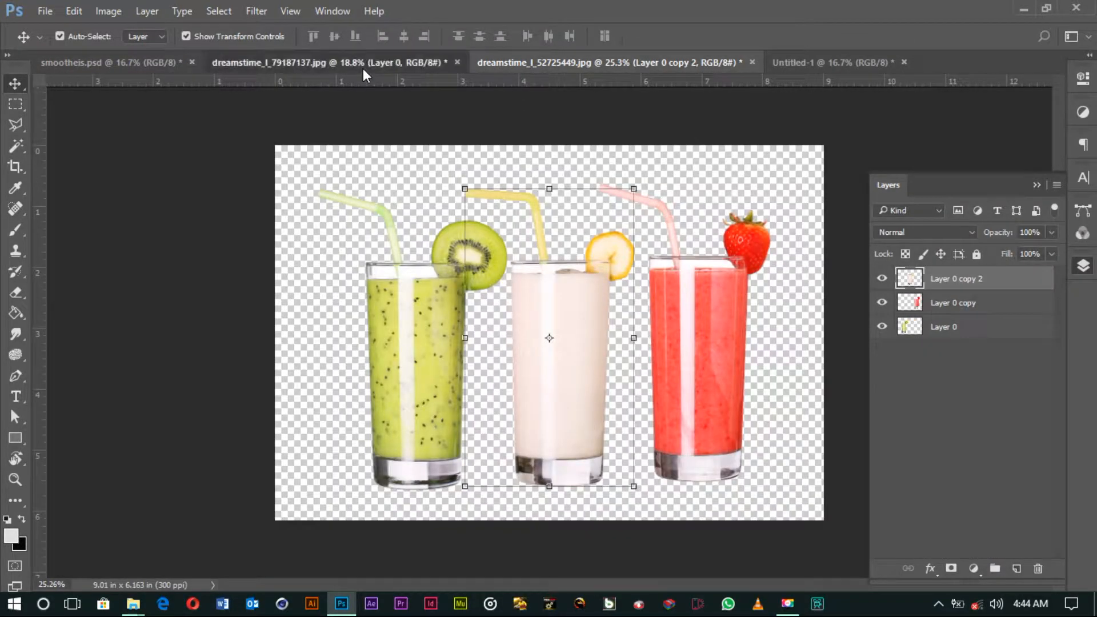
left_click(362, 64)
left_click(583, 68)
left_click(834, 63)
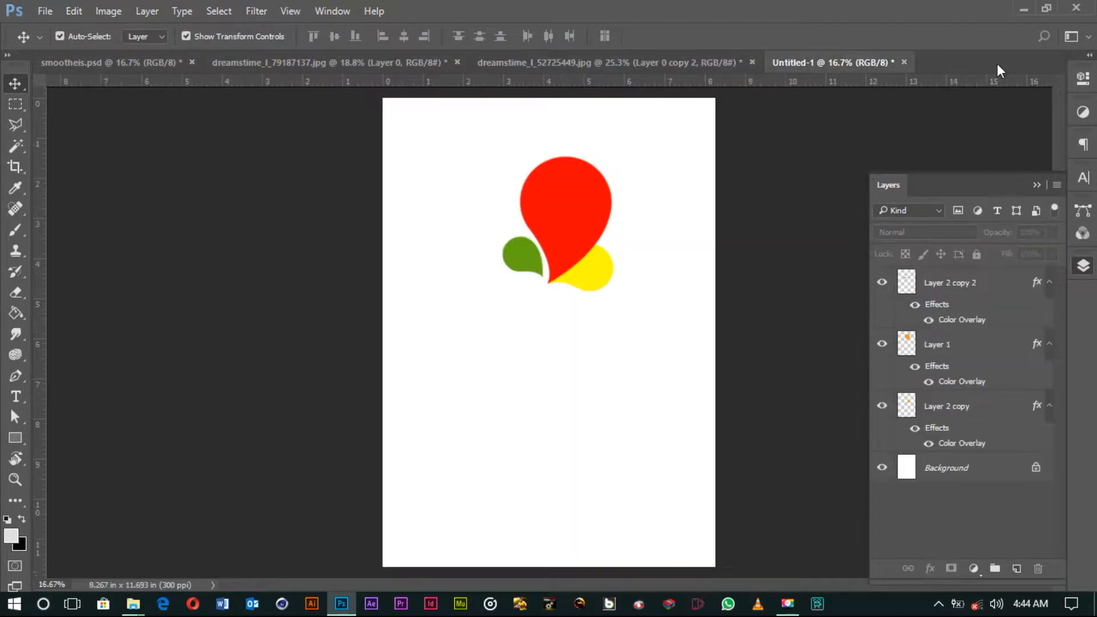
Step: Create a new document with the International Paper A4 preset, 210 × 297 mm at 300 pixels/inch, RGB, white background
right_click(1013, 63)
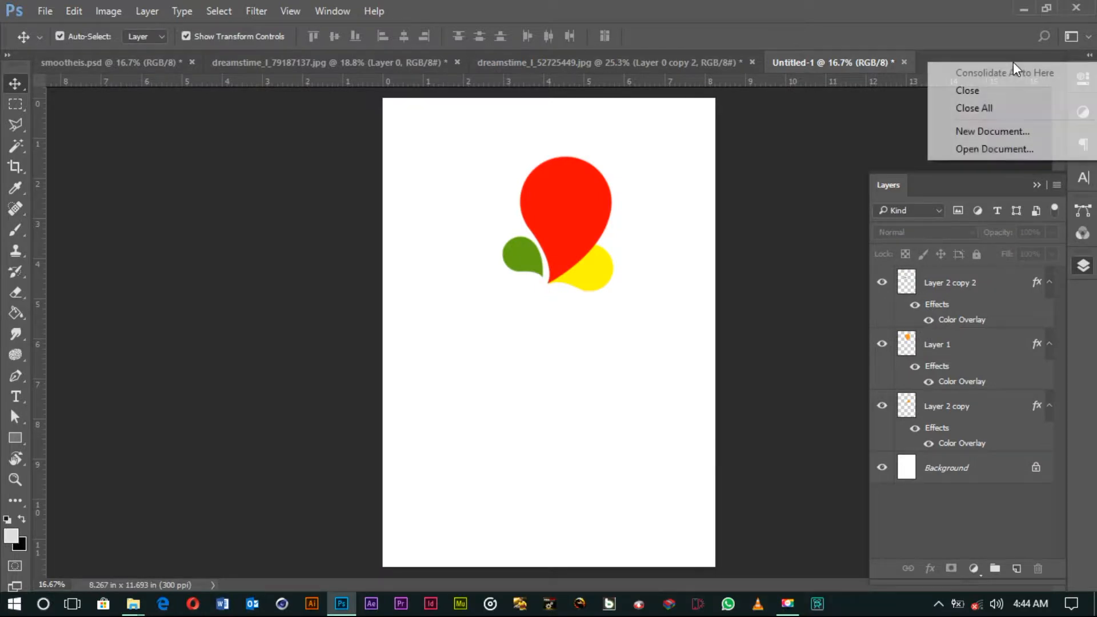
left_click(1006, 131)
left_click(583, 222)
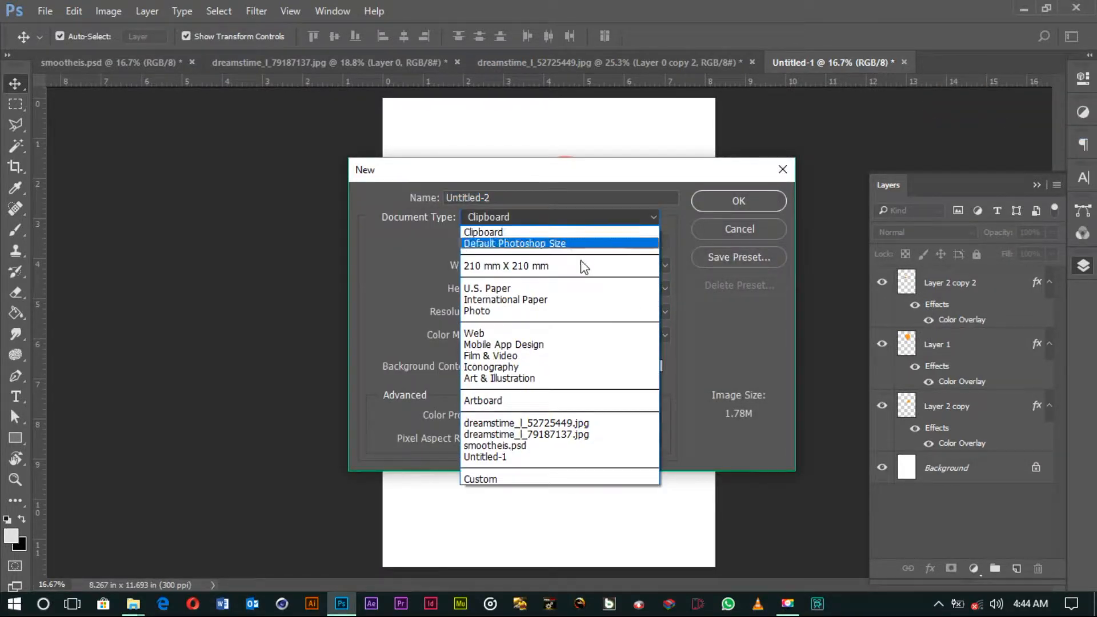
left_click(572, 296)
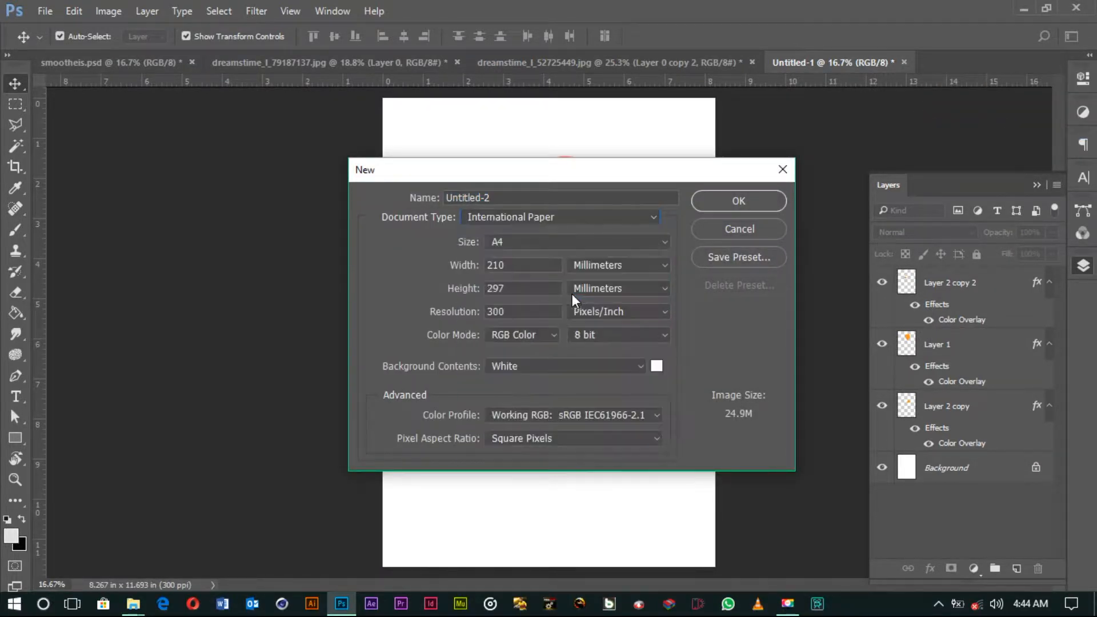
left_click(711, 207)
Step: Place four margin guides on the blank page, about 0.5 in inside each page edge
left_click_drag(589, 89, 600, 116)
left_click_drag(35, 227, 401, 181)
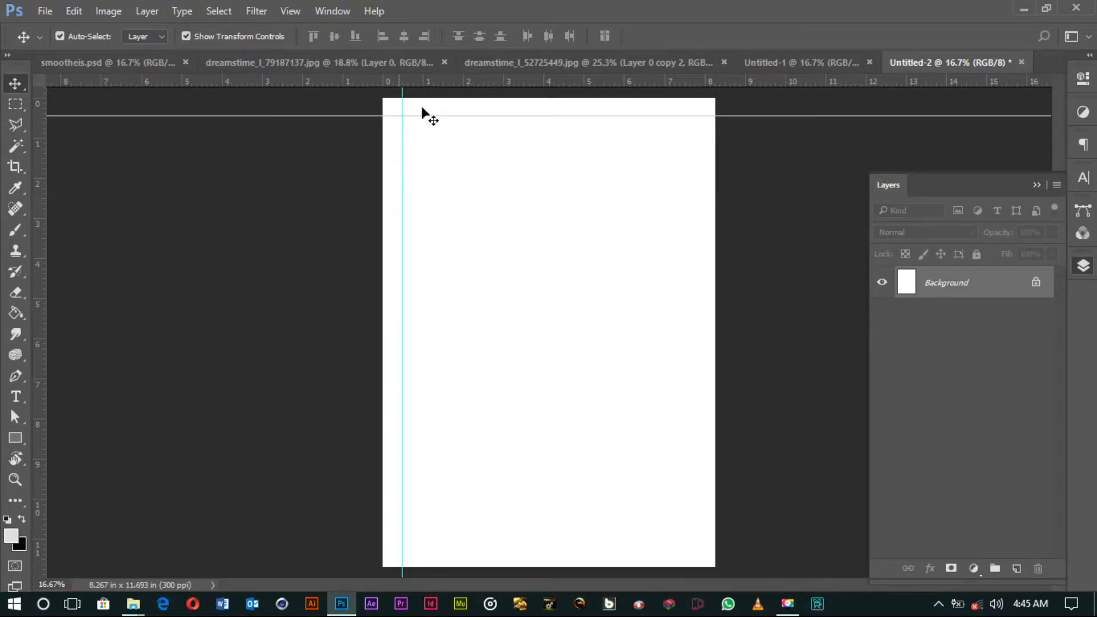
left_click_drag(36, 265, 695, 253)
left_click_drag(550, 80, 568, 550)
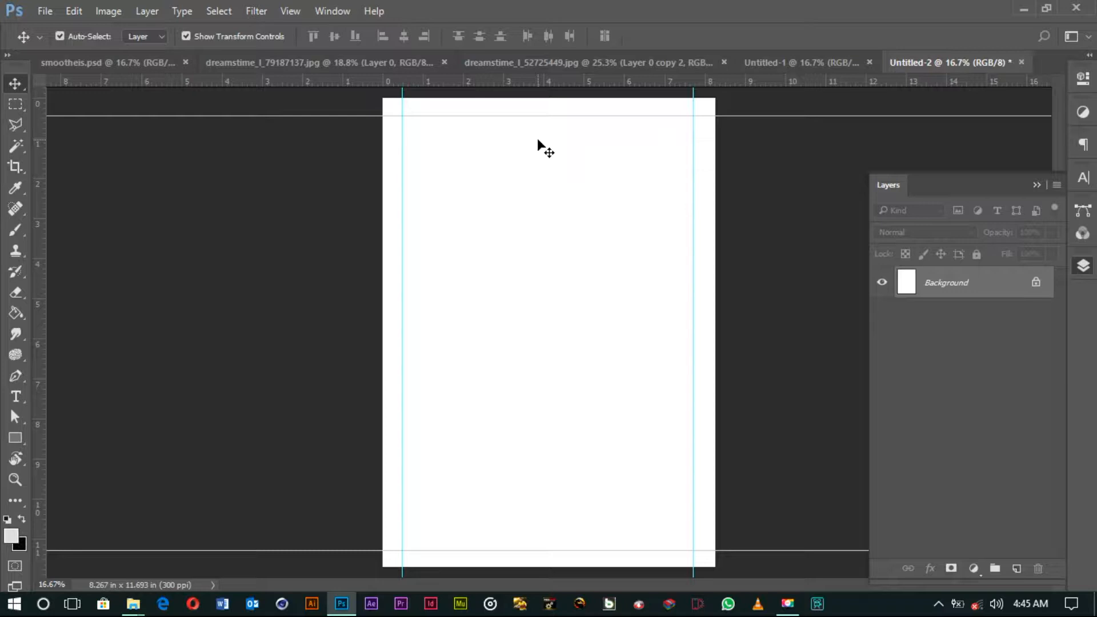
Step: Add a text layer reading MANUEL near the top of the page
key("t")
left_click(509, 165)
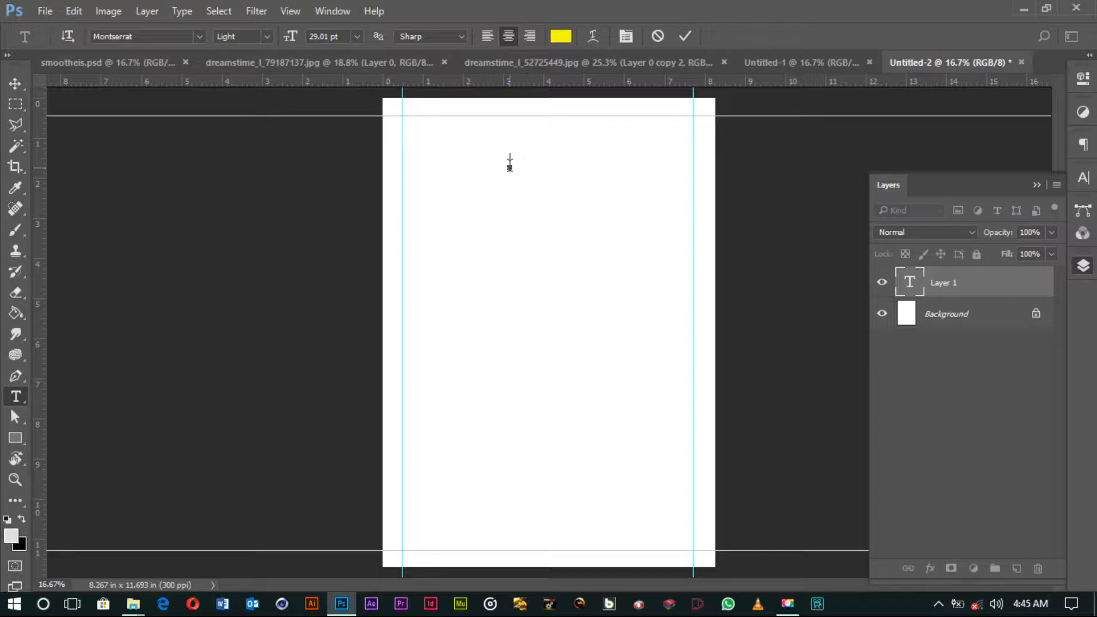
type("MOSQUE")
type("L")
left_click(501, 166)
key("BackSpace")
type("ANUEL")
left_click(693, 36)
Step: Set the font of the MANUEL text to Sweet Sensations Personal Use Regular
left_click(534, 155)
double_click(534, 155)
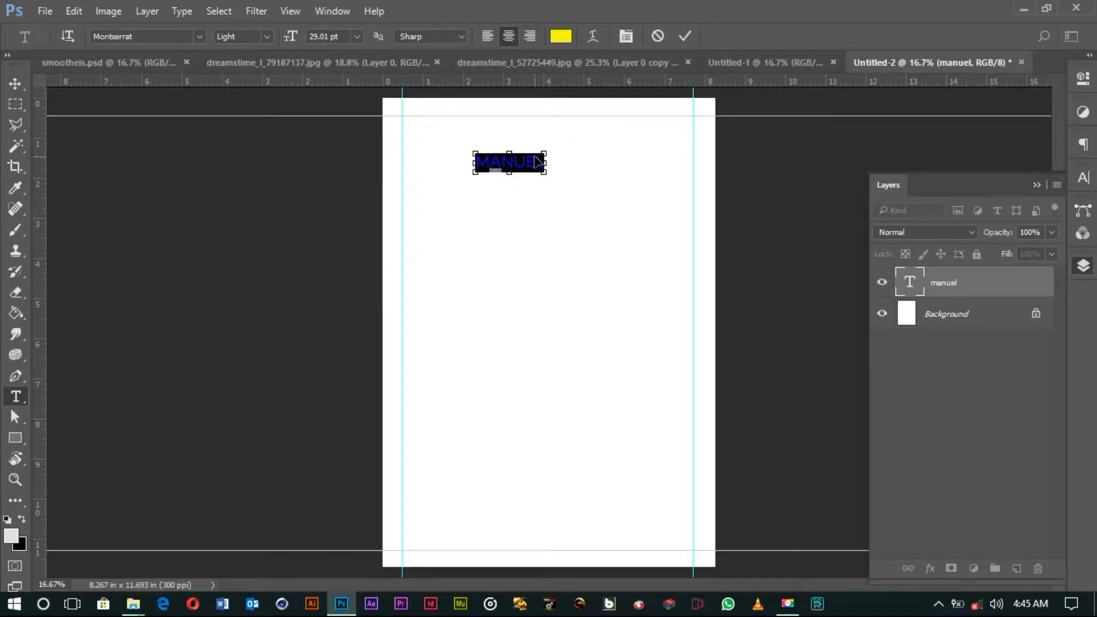
left_click(1084, 178)
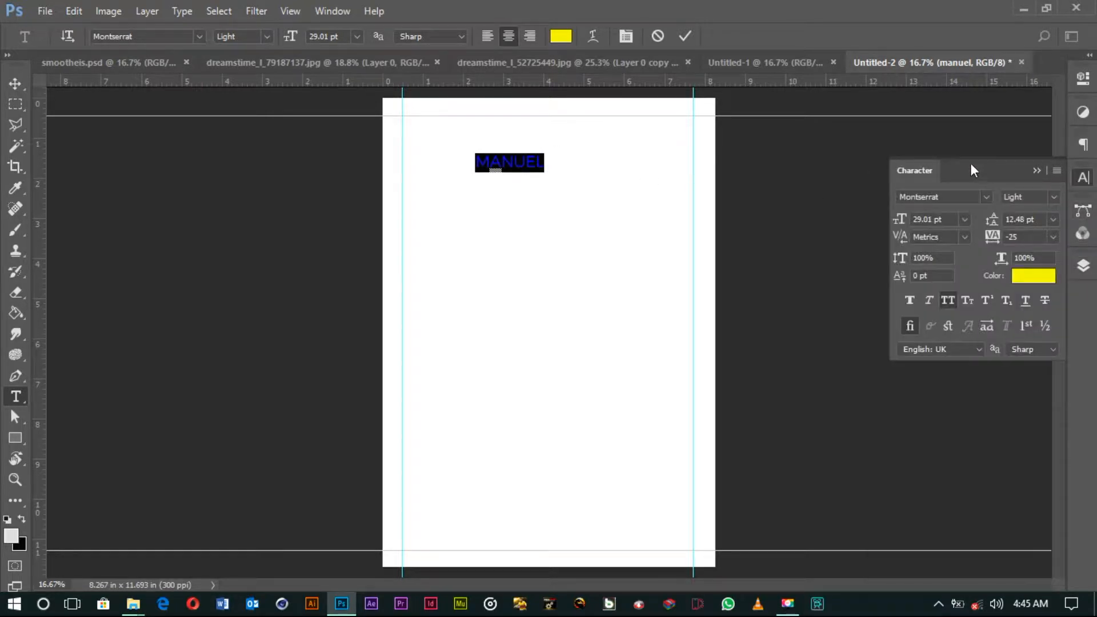
left_click(964, 195)
type("sweet")
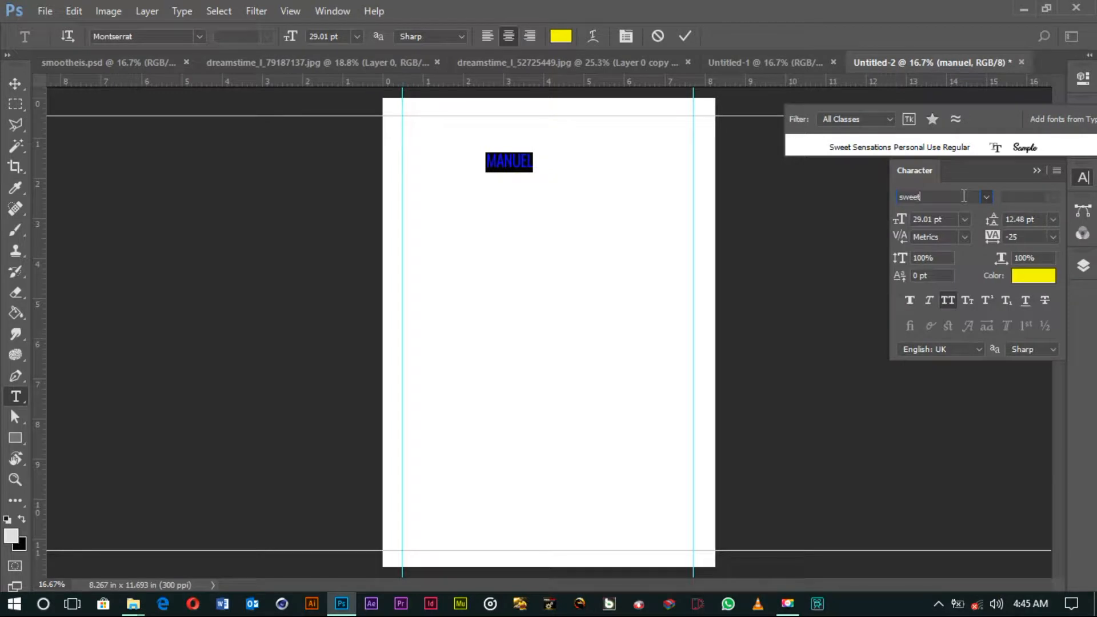
left_click(966, 146)
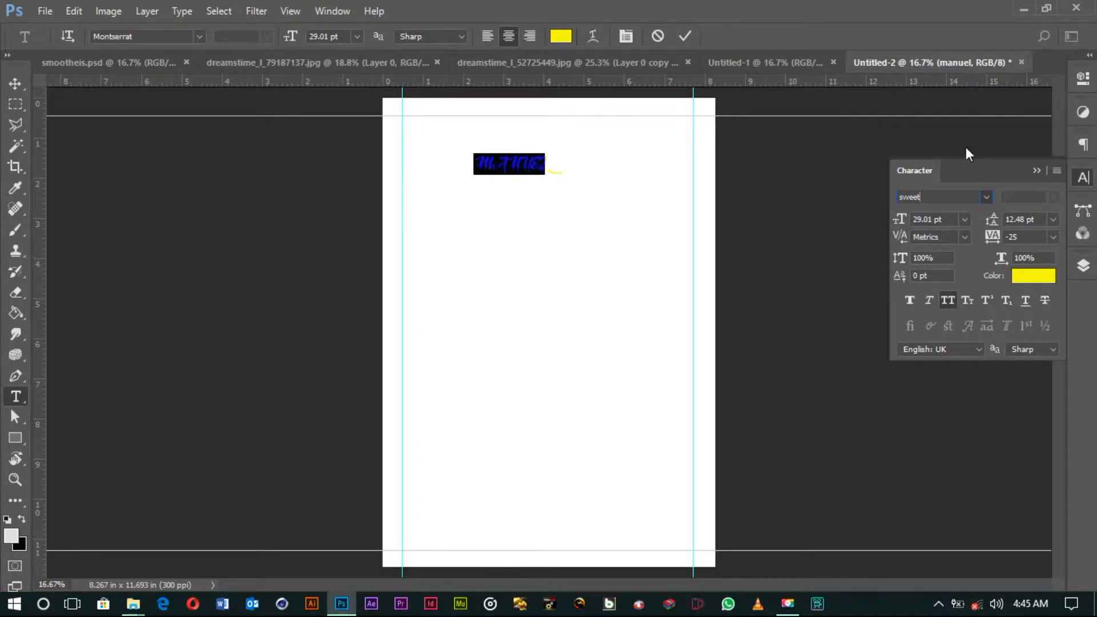
Step: Turn off All Caps for the whole word Manuel and apply it only to the first letter M
left_click(949, 303)
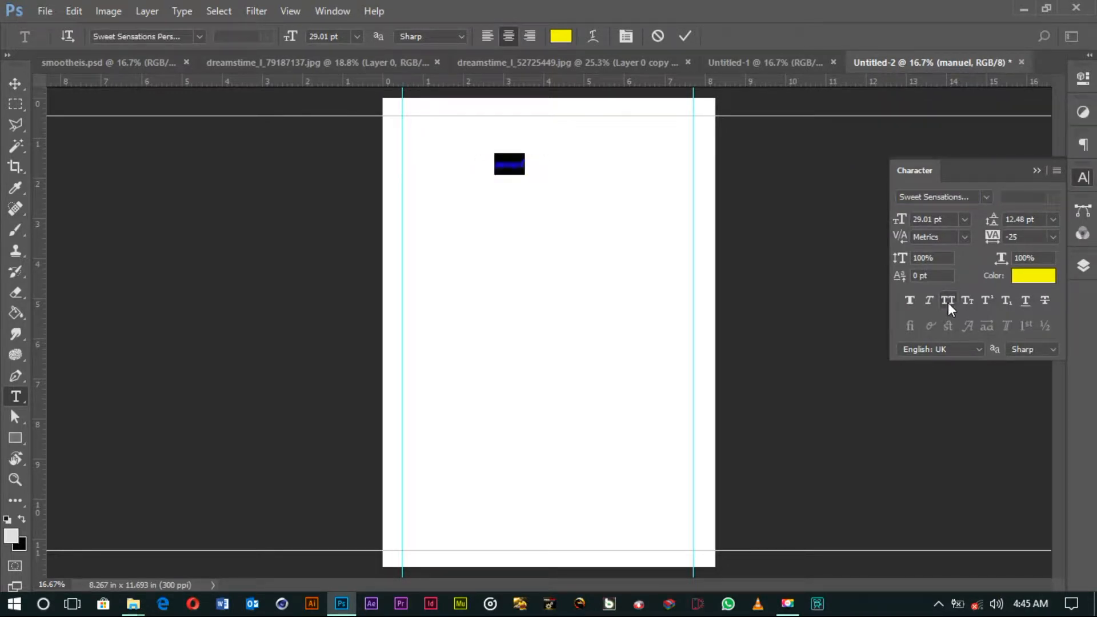
left_click_drag(502, 164, 491, 169)
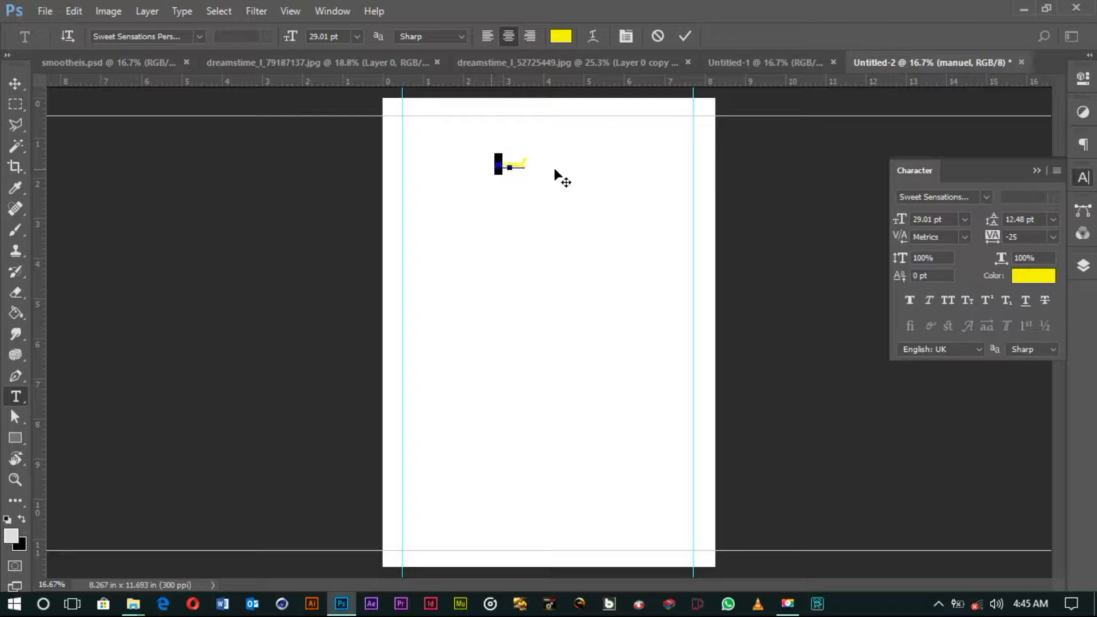
left_click(946, 301)
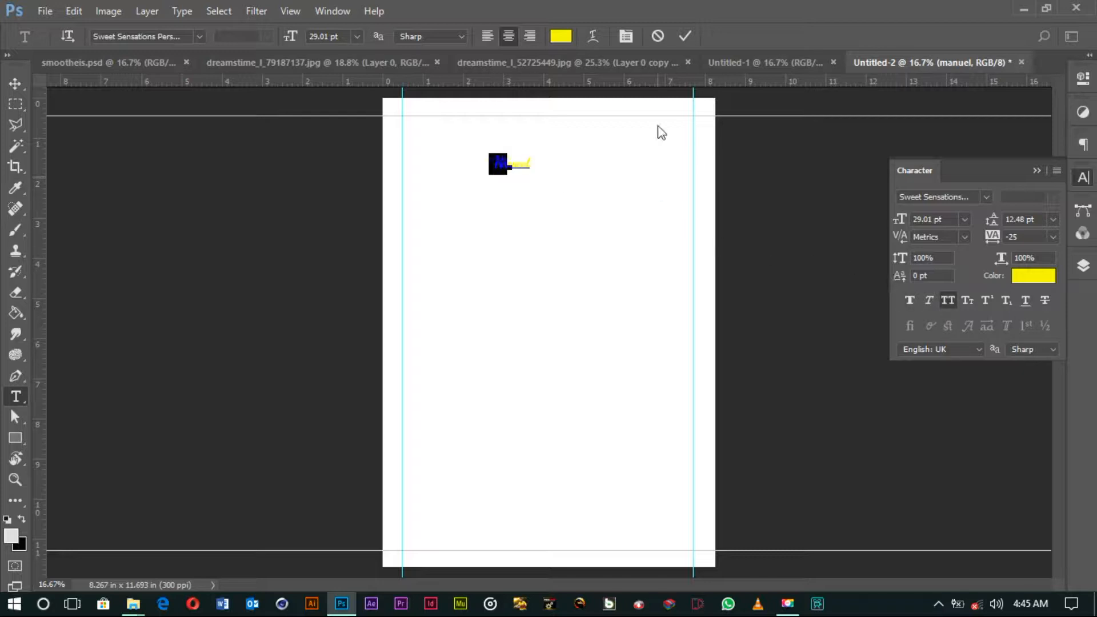
left_click(684, 37)
left_click(16, 83)
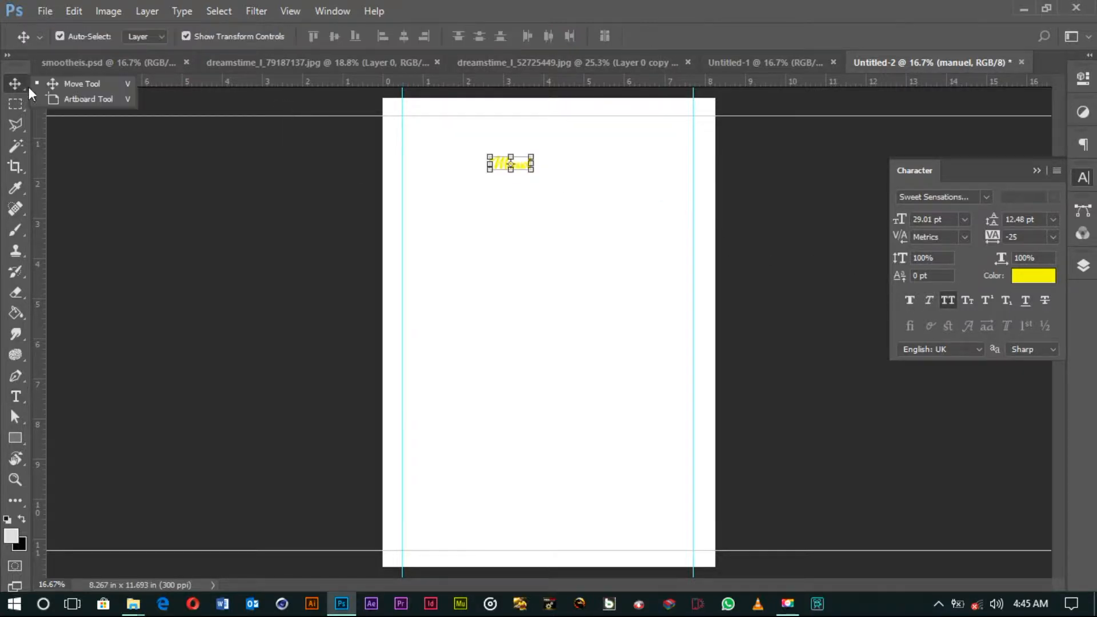
Step: Color the word Manuel red (fe0000) and enlarge it to 61.01 pt
left_click(1053, 277)
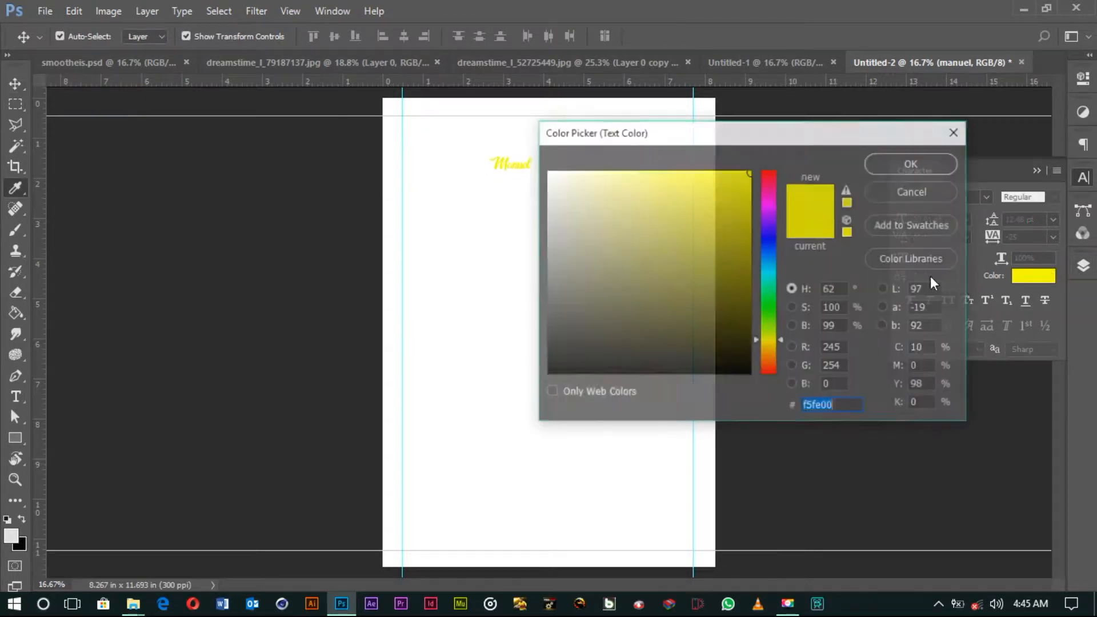
left_click(770, 180)
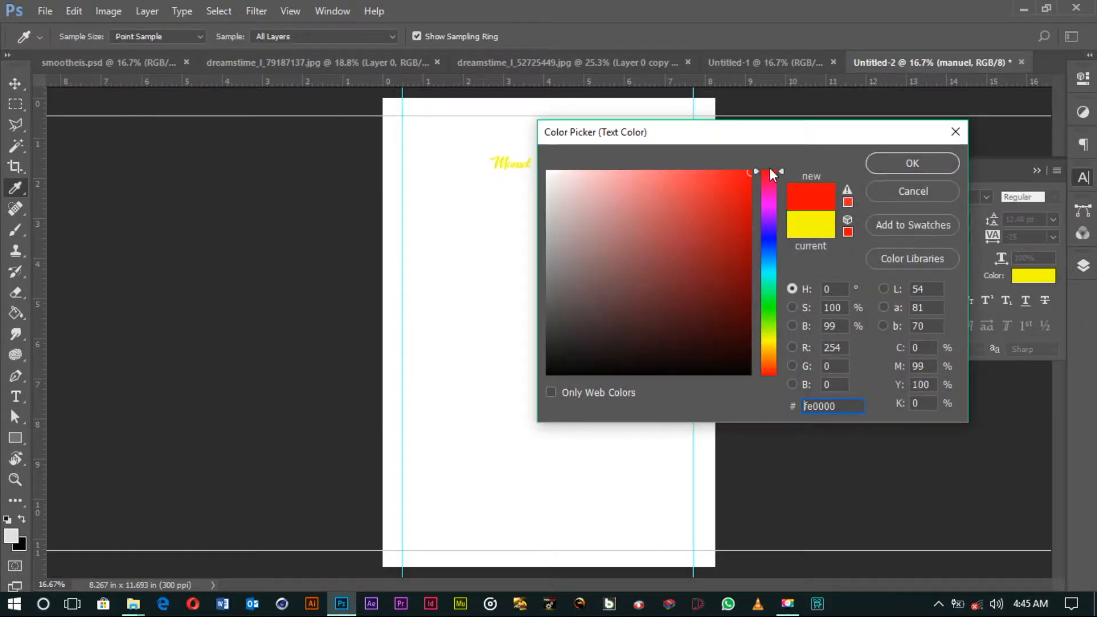
left_click(941, 167)
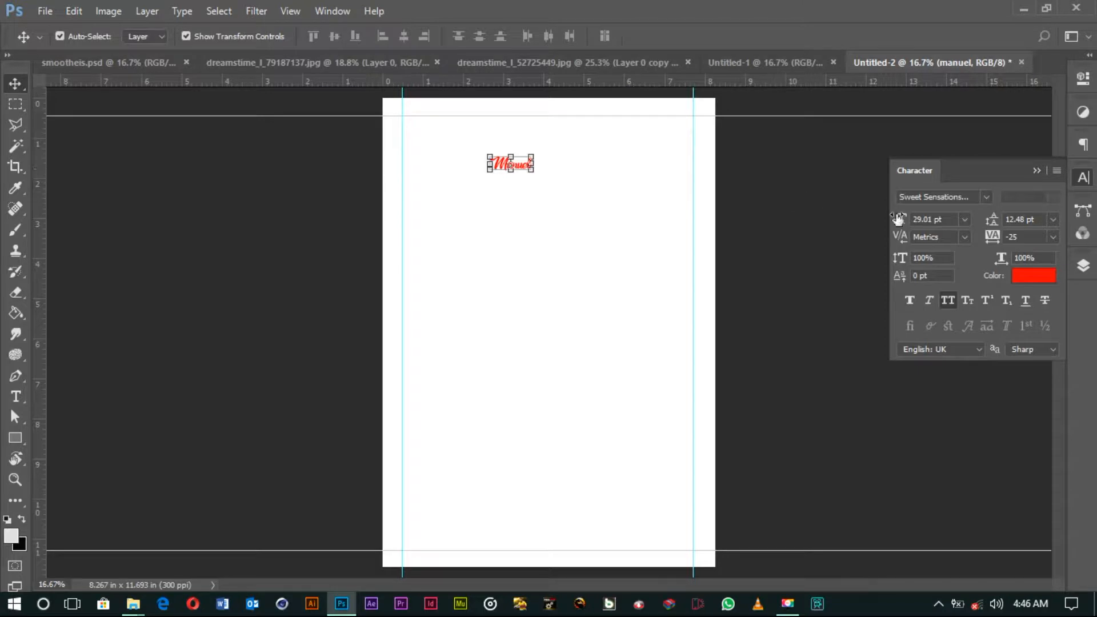
left_click(920, 222)
left_click_drag(920, 221, 911, 222)
left_click(654, 178)
Step: Duplicate the word Manuel directly below the original and replace the copy's text with SMOOTHIES
left_click_drag(542, 166, 569, 213)
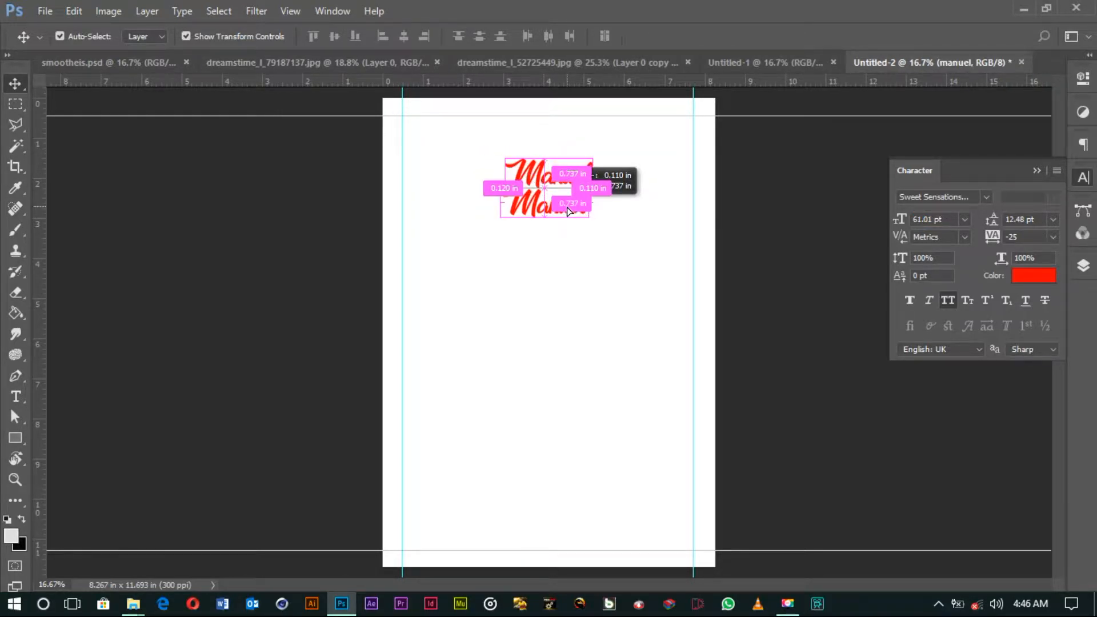
left_click_drag(568, 211, 566, 218, "alt")
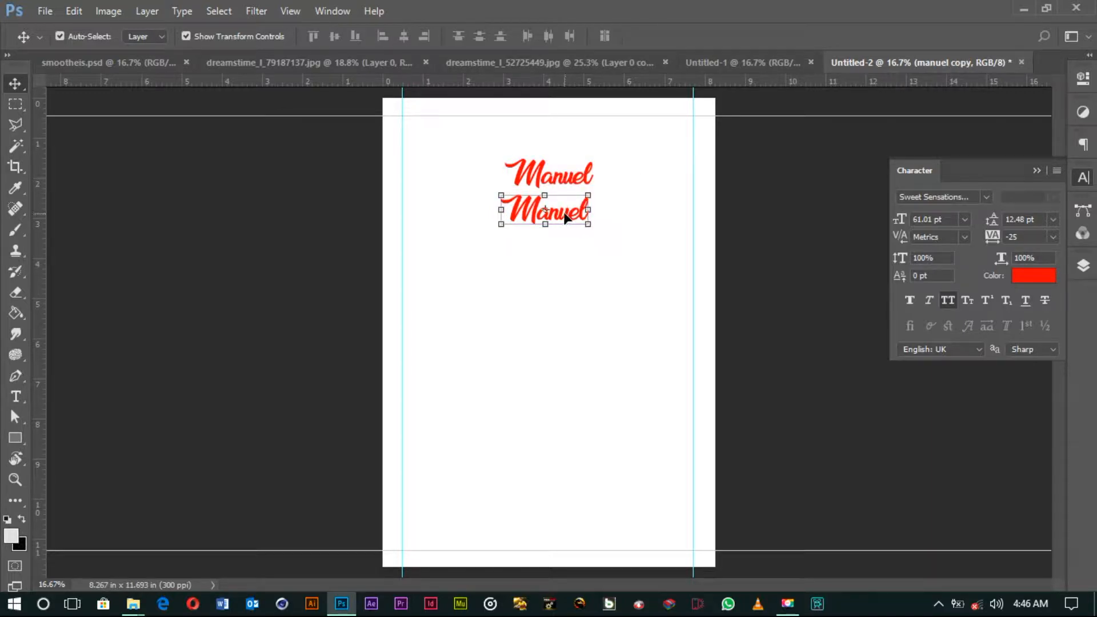
key("t")
left_click(565, 209)
key("ctrl")
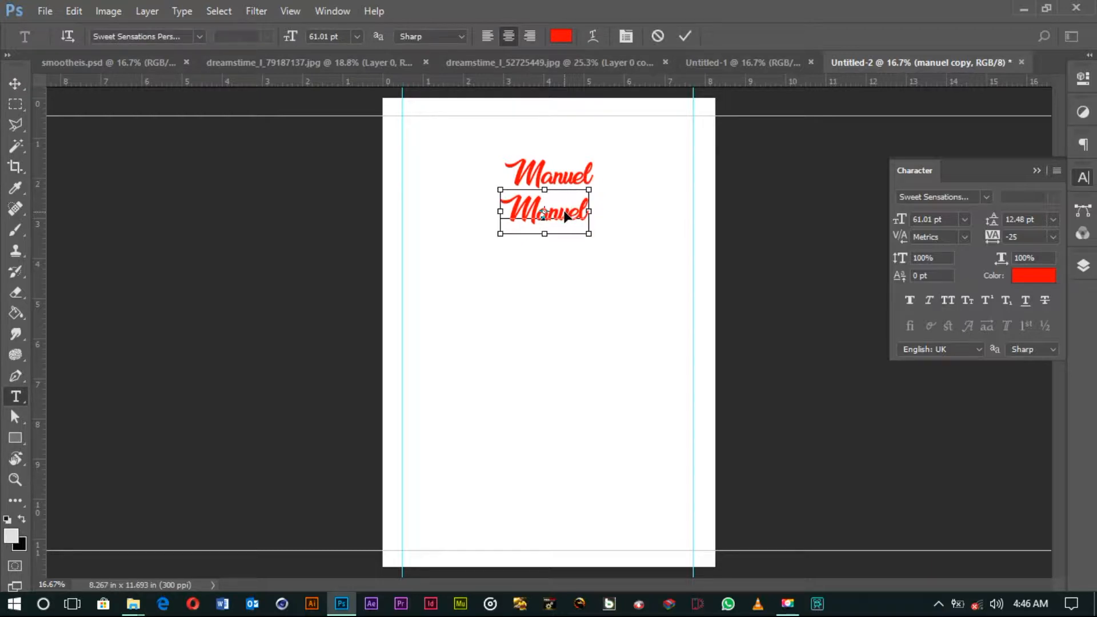
key("ctrl+a")
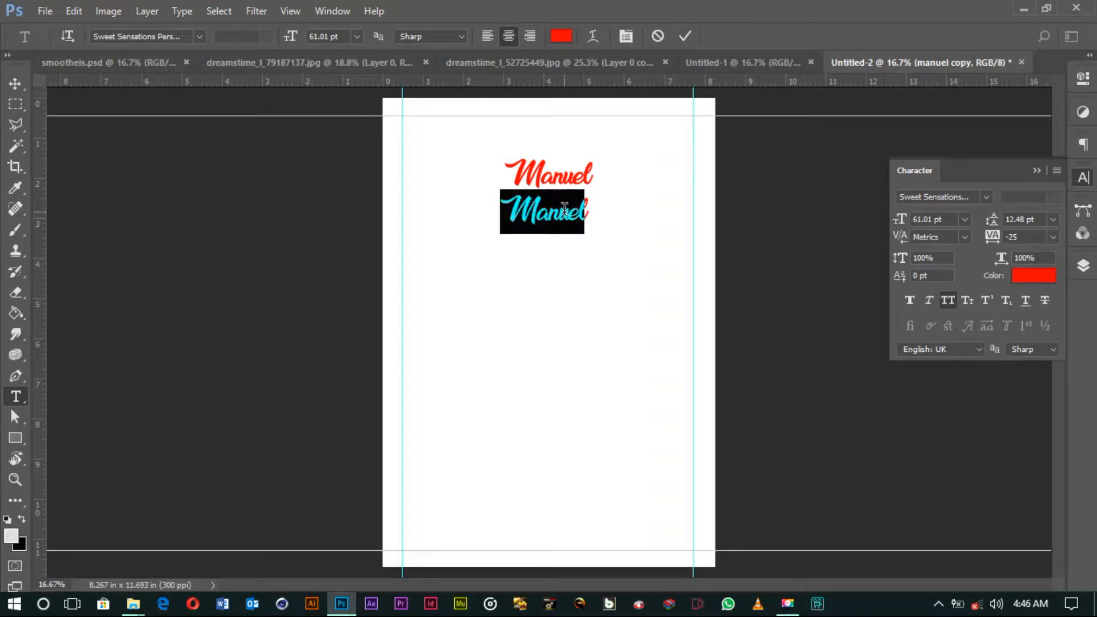
type("SMOOTH")
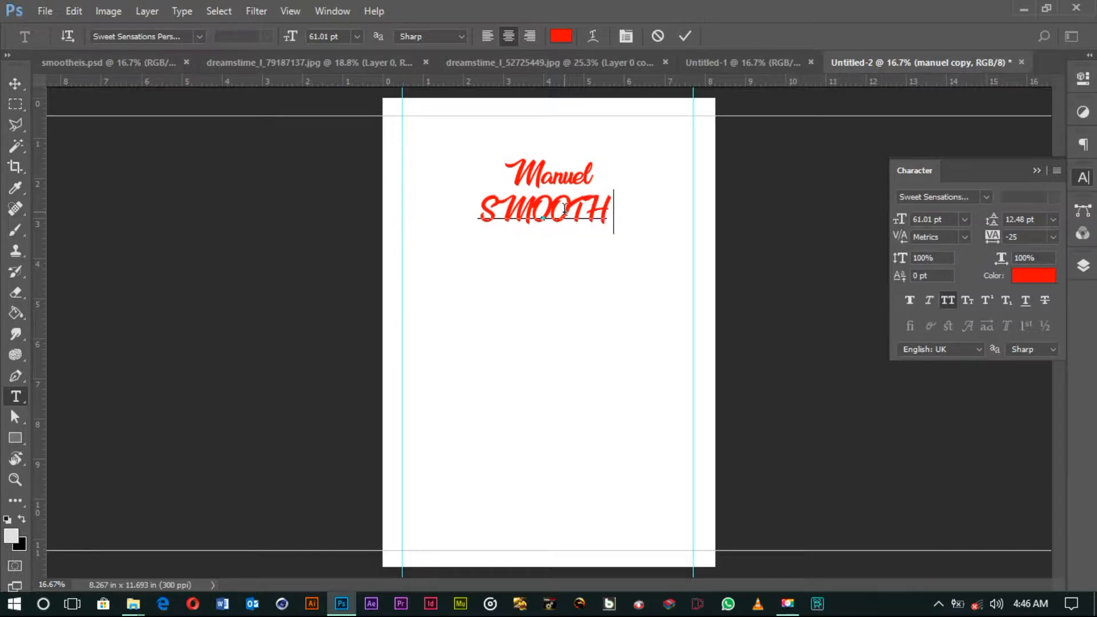
type("IES")
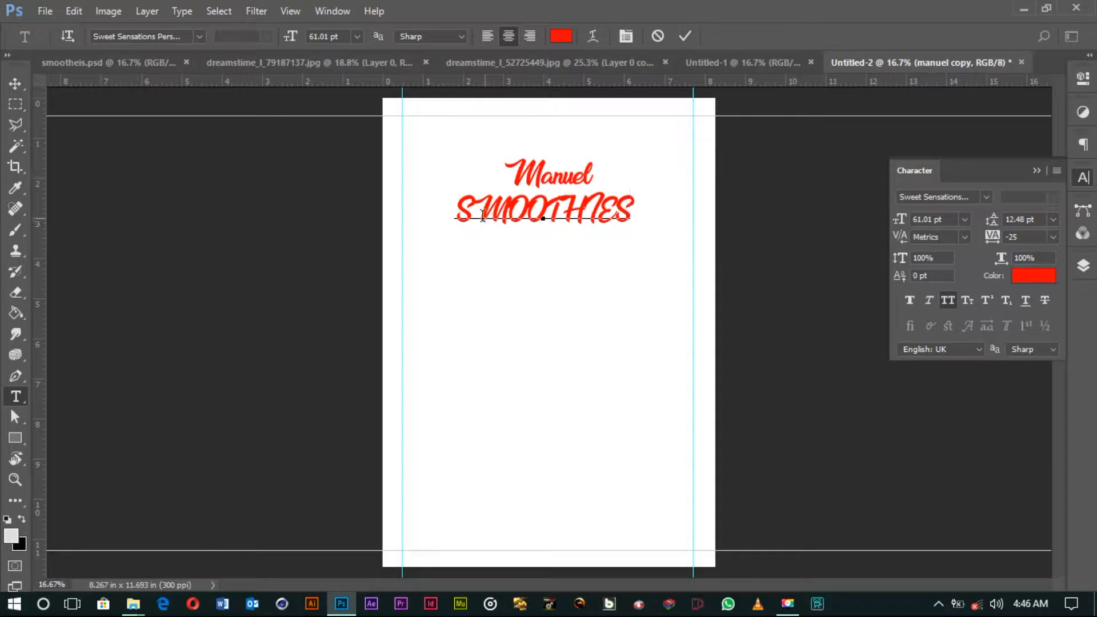
Step: Remove All Caps from every letter of SMOOTHIES except the initial S
left_click_drag(472, 216, 683, 238)
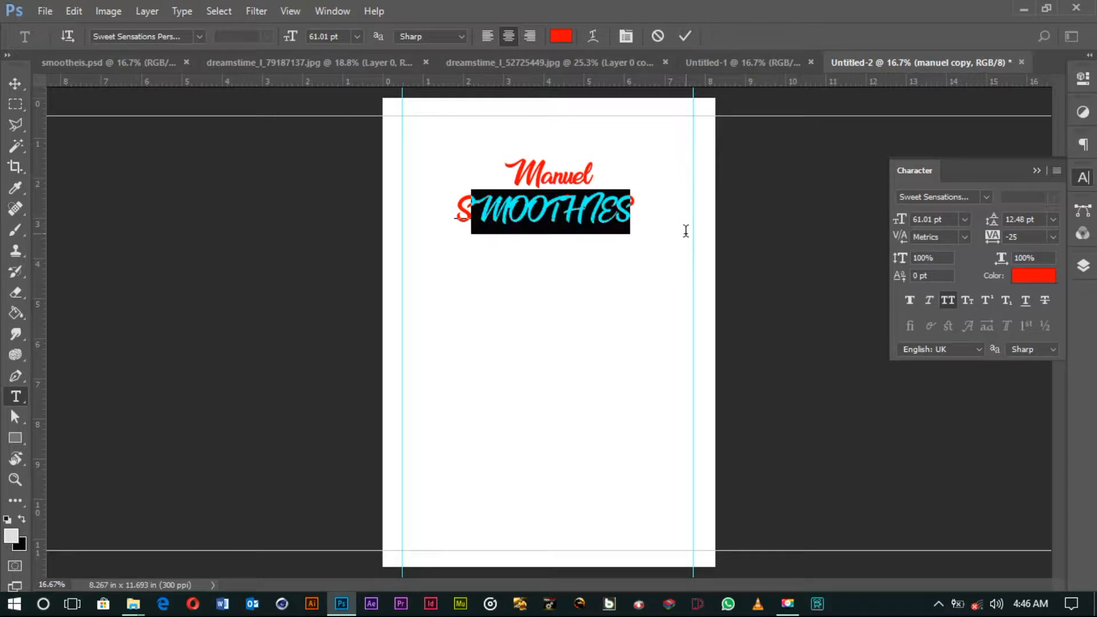
left_click(947, 300)
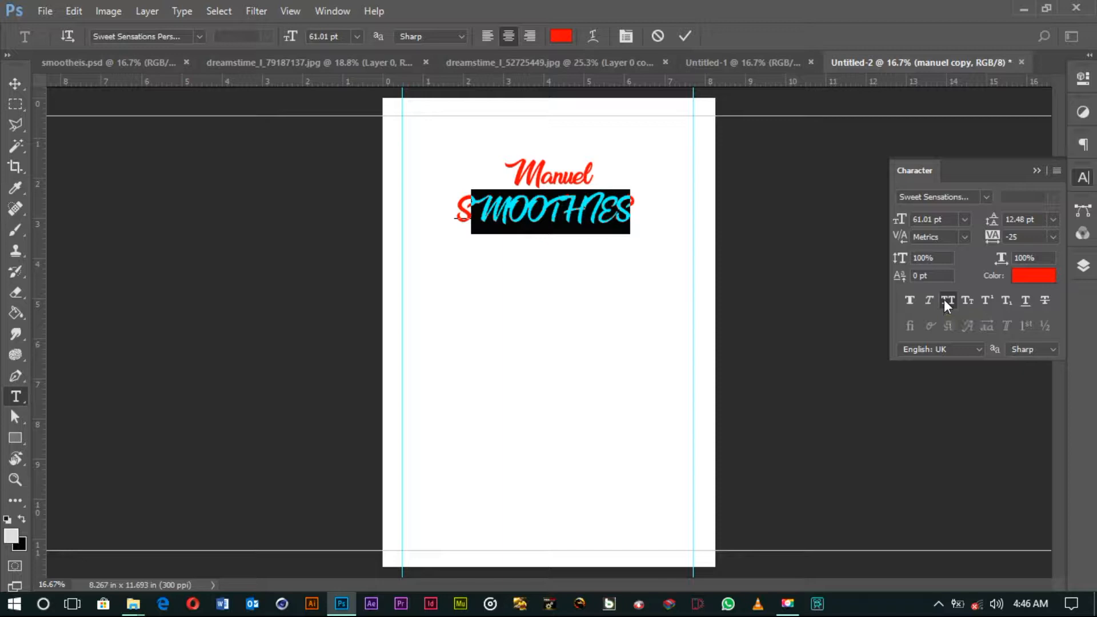
left_click(685, 36)
left_click(16, 83)
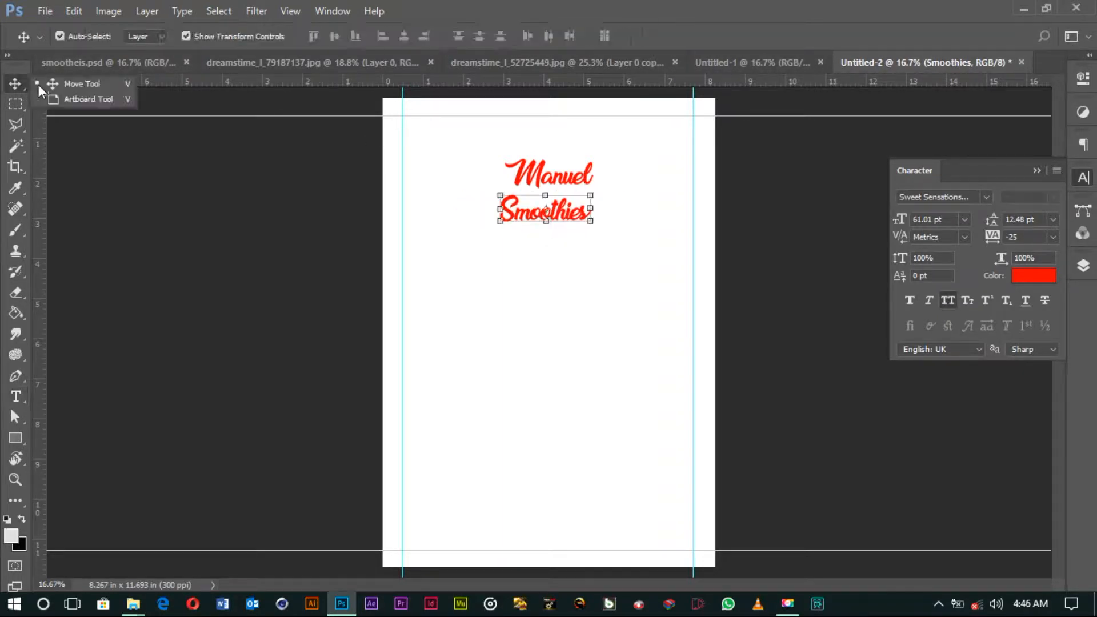
Step: Enlarge the word Smoothies to 134.01 pt and shift it right so it sits closely under Manuel
left_click(915, 220)
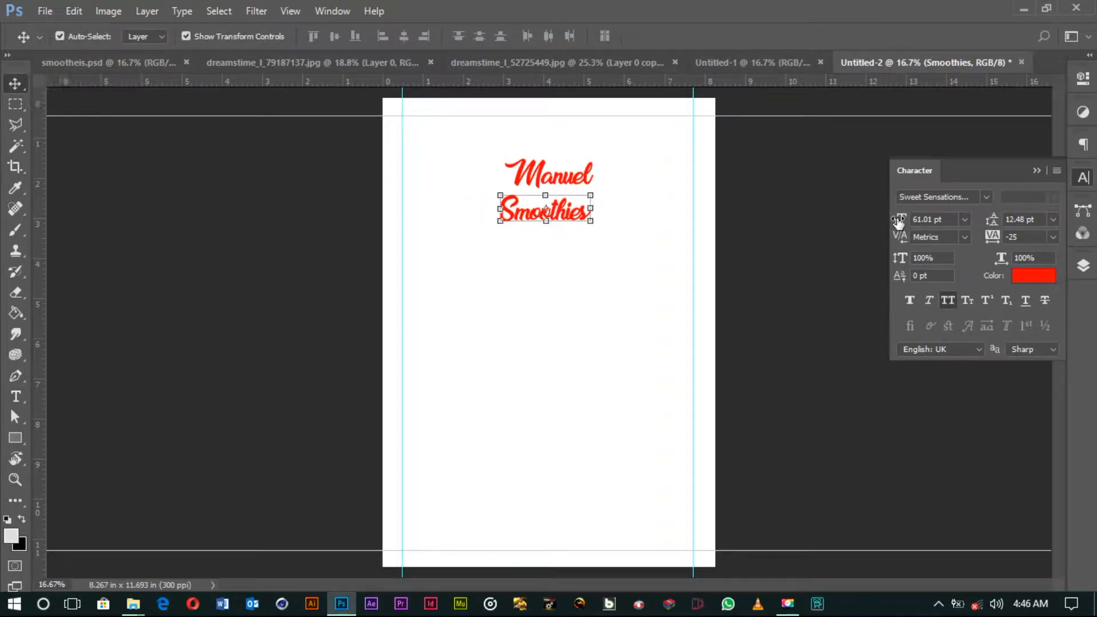
left_click_drag(914, 221, 903, 229)
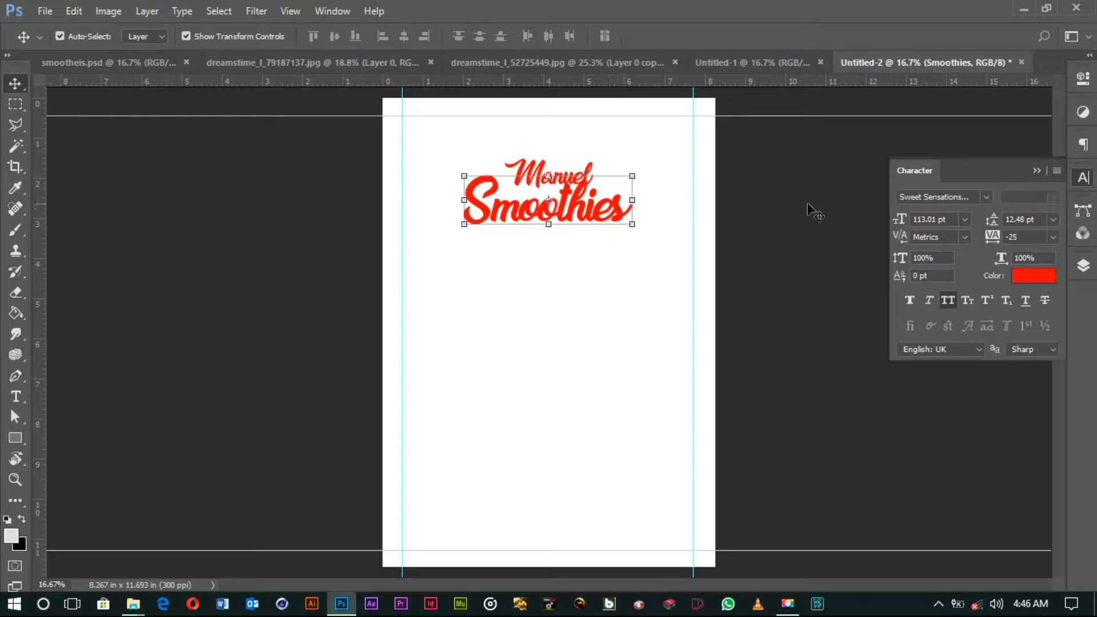
left_click_drag(593, 211, 607, 211)
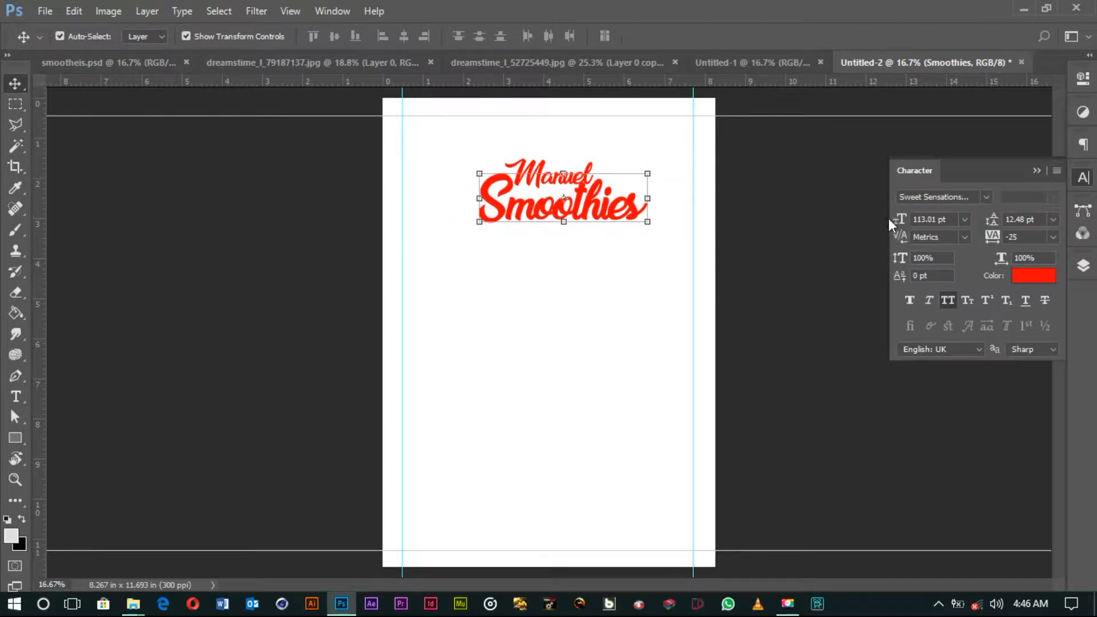
left_click_drag(900, 222, 912, 224)
left_click_drag(601, 201, 611, 202)
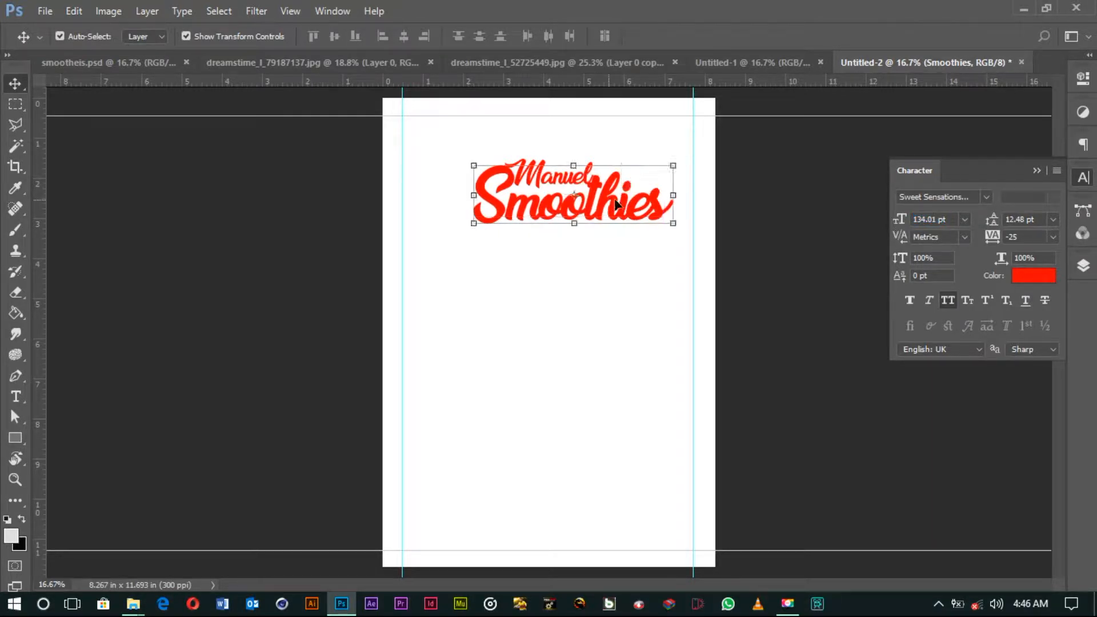
Step: Enlarge the word Smoothies to 154.01 pt and nudge it down so it sits closely under Manuel
left_click_drag(900, 222, 907, 224)
left_click_drag(674, 209, 677, 223)
left_click(730, 225)
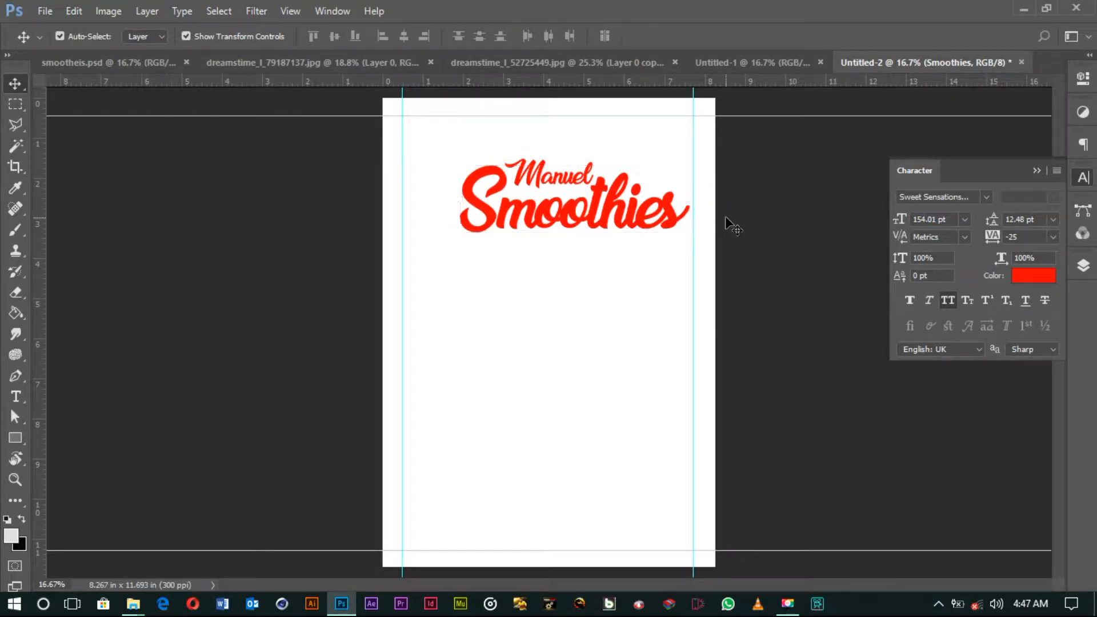
Step: Move both title words together about 0.5 in left and slightly up, roughly centering them between the vertical guides
left_click_drag(649, 148, 574, 194)
key("ctrl+t")
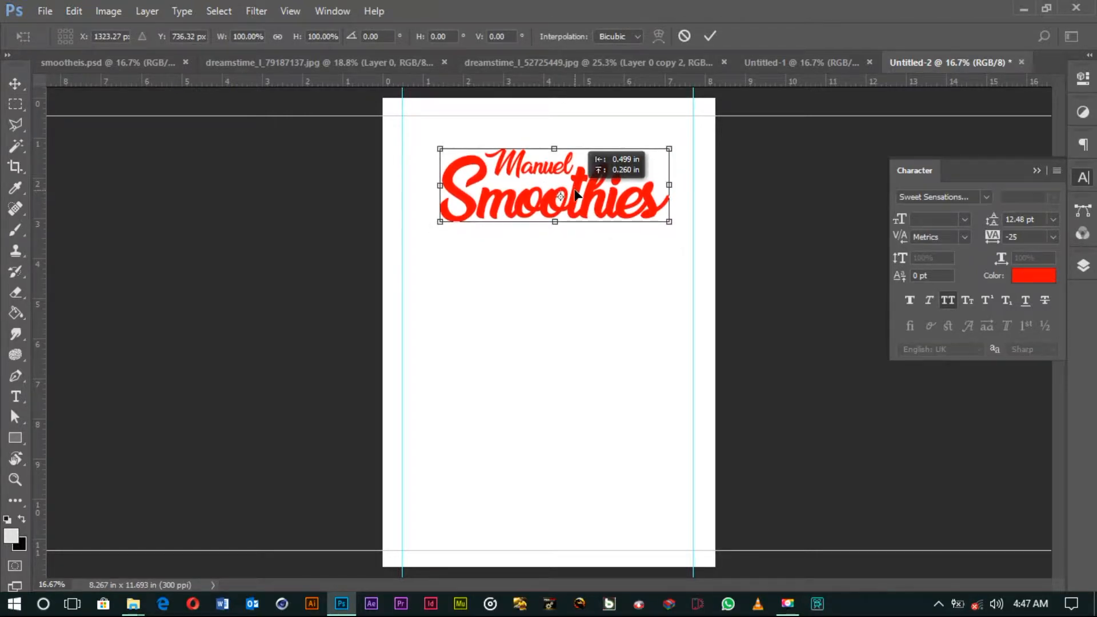
key("Return")
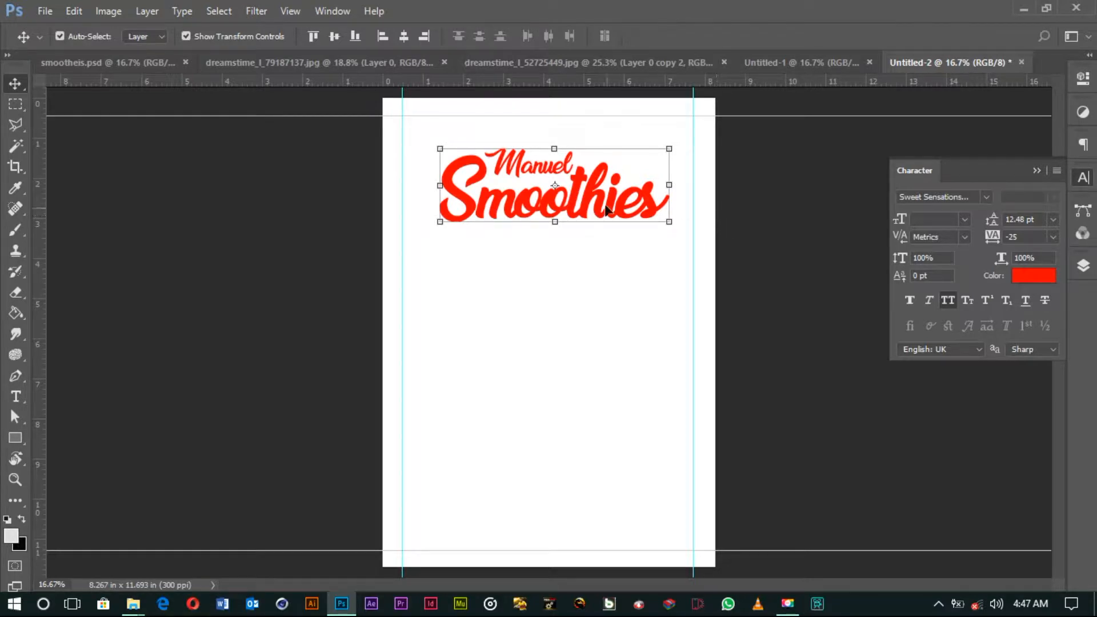
left_click_drag(609, 198, 610, 209)
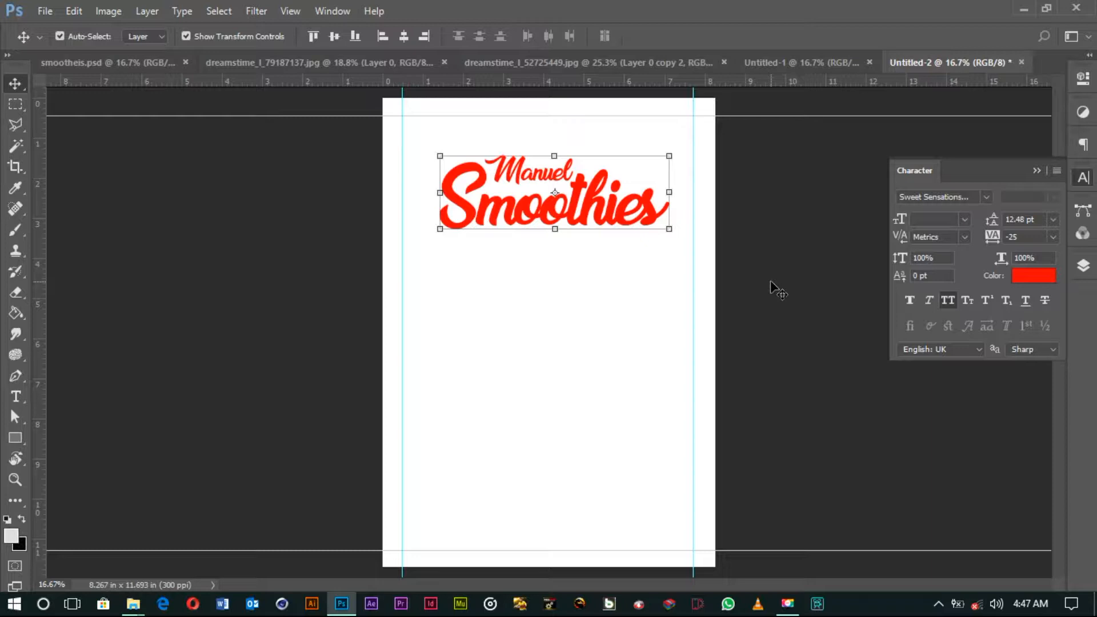
left_click(646, 328)
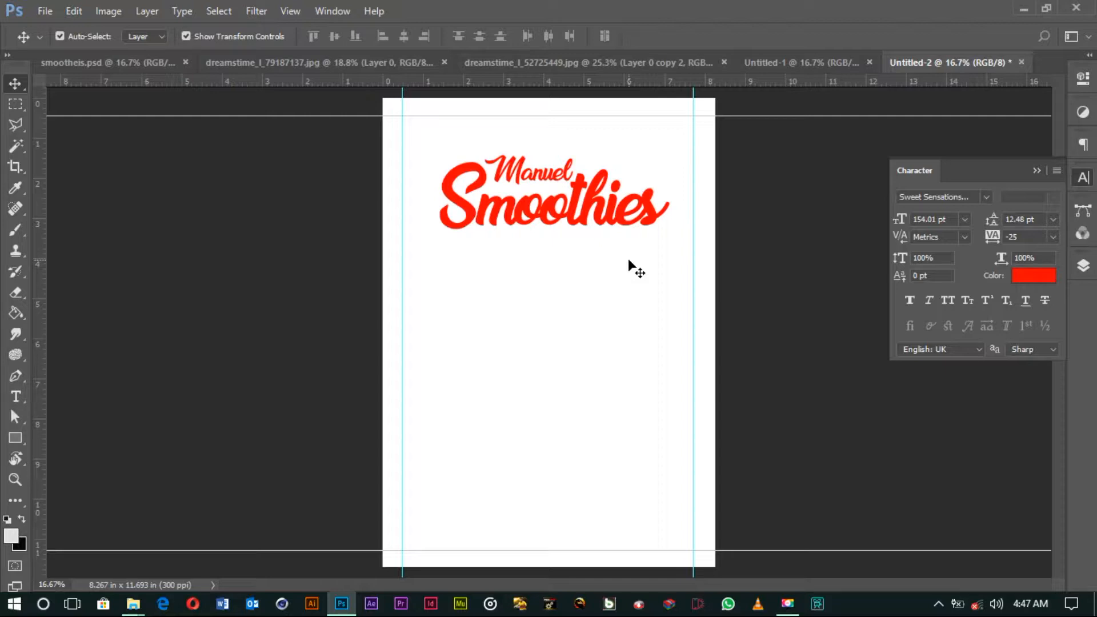
Step: Copy the strawberry smoothie glass from dreamstime_l_52725449.jpg into the new flyer below the title and enlarge it
left_click(144, 62)
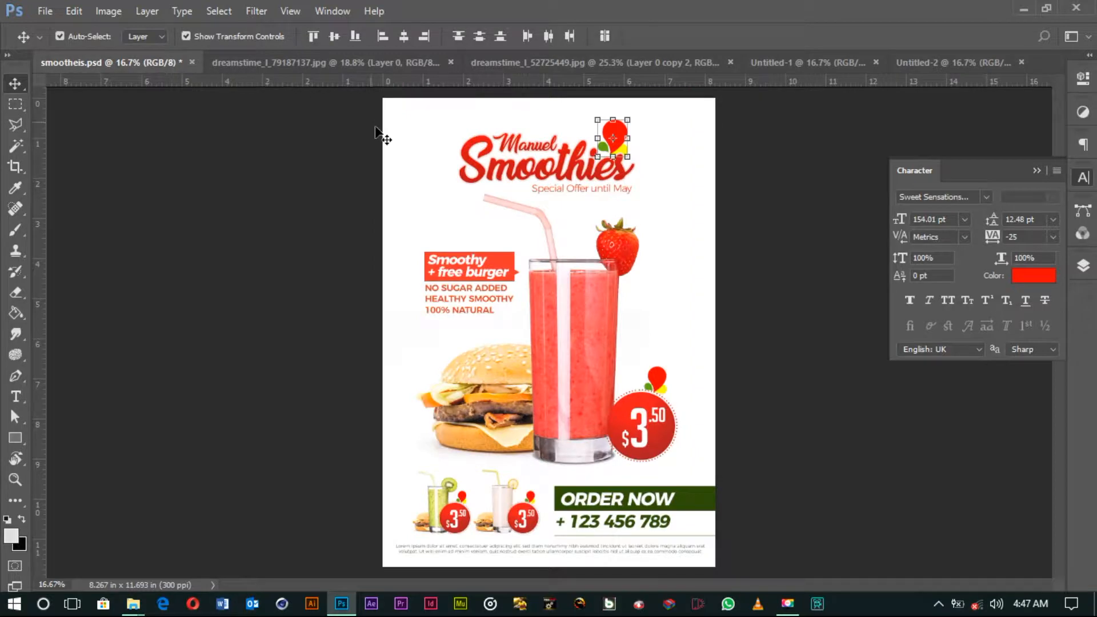
left_click(246, 63)
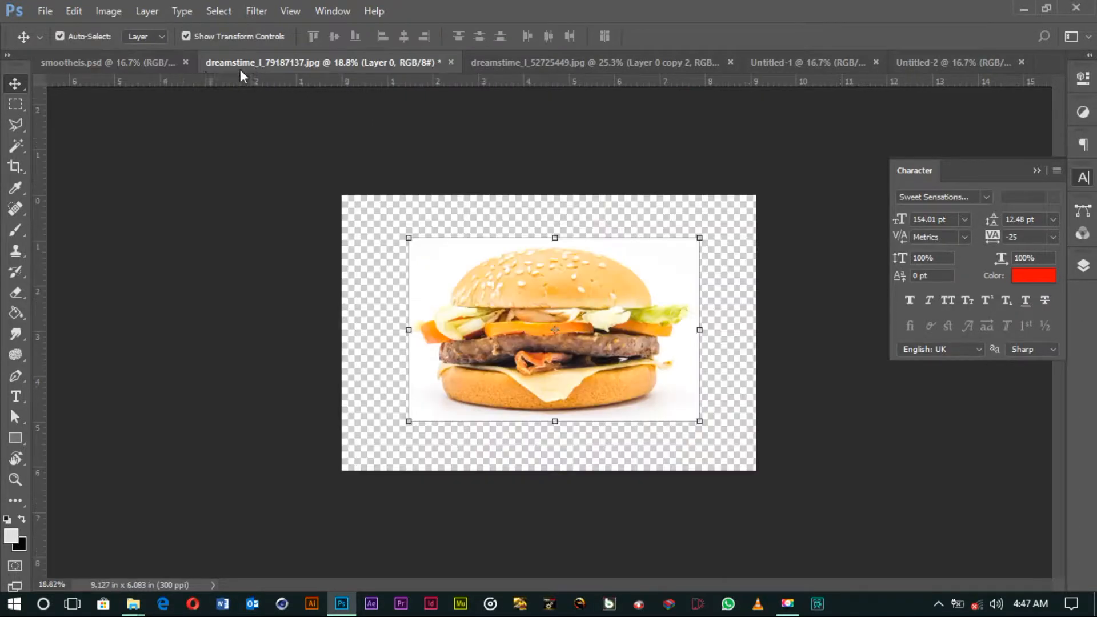
left_click(553, 63)
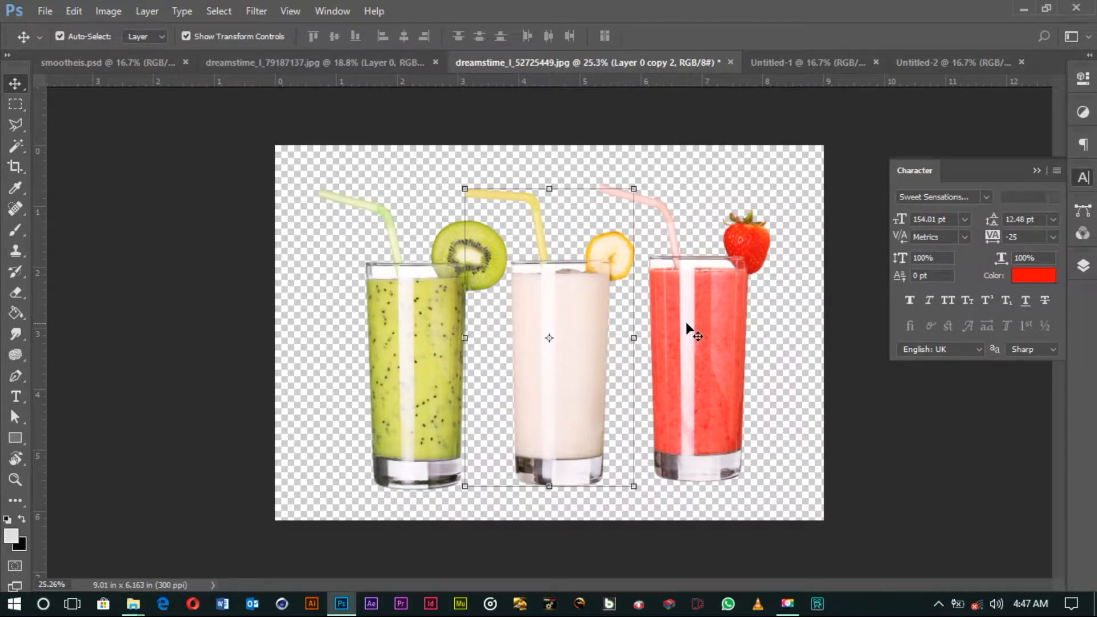
left_click_drag(688, 321, 560, 354)
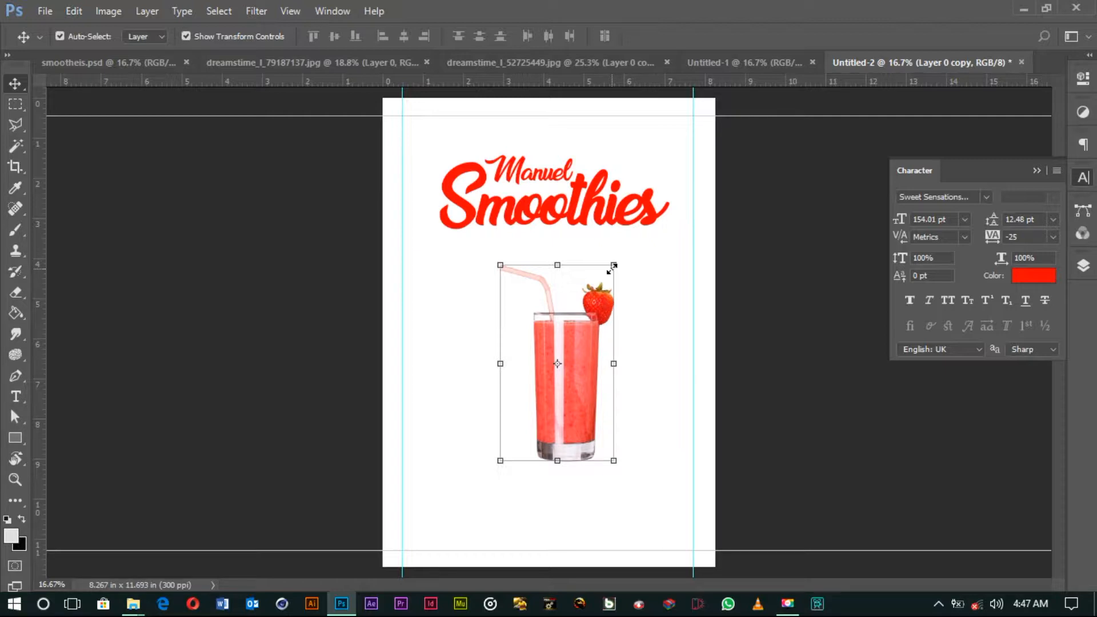
left_click_drag(611, 268, 631, 245)
key("Return")
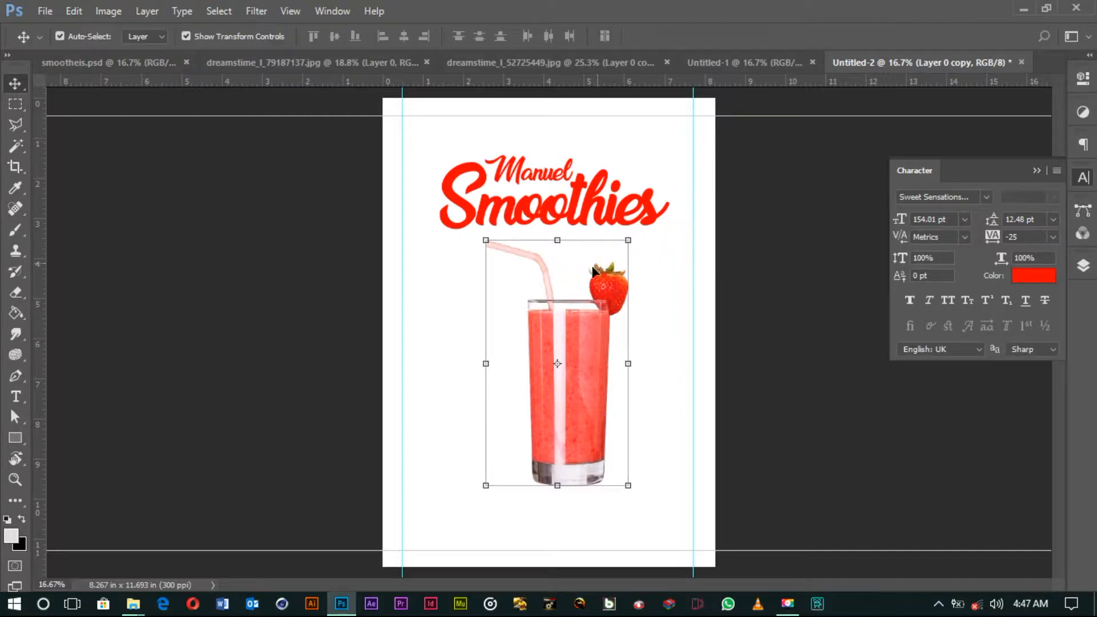
Step: Scale both title words down together so Smoothies is 133.97 pt, and shift the glass and the title upward
left_click(548, 154)
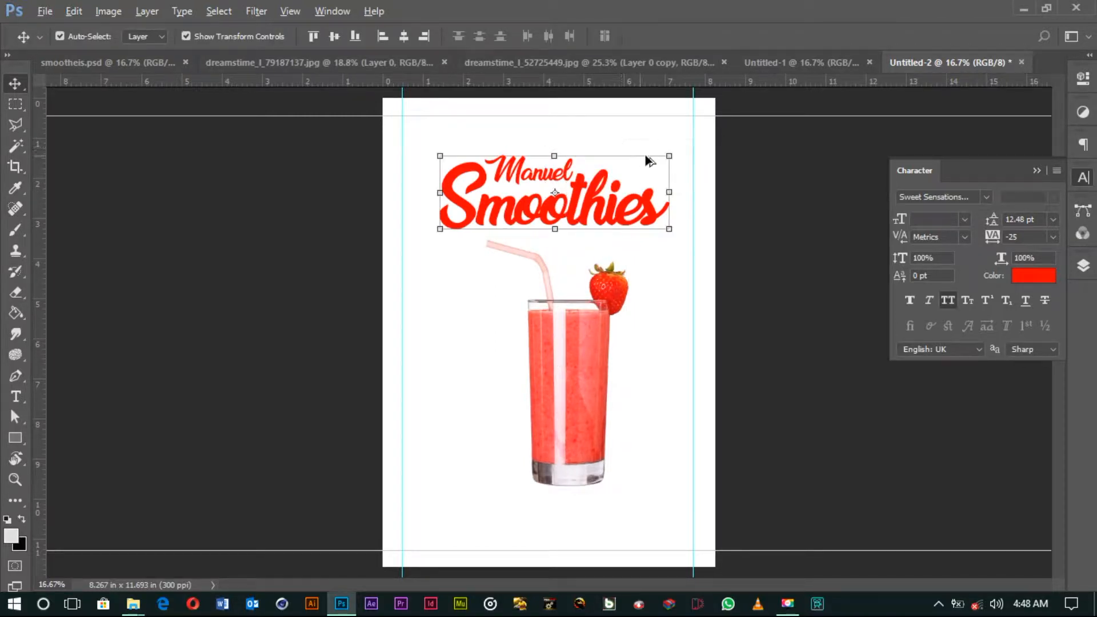
left_click_drag(668, 156, 654, 161)
key("Return")
left_click_drag(576, 385, 574, 369)
left_click_drag(572, 195, 576, 176)
Step: Fine-tune the strawberry glass's size and position so it stands centrally just beneath the title
left_click(590, 313)
left_click_drag(629, 225, 632, 216)
key("Return")
left_click_drag(589, 318, 581, 308)
left_click_drag(621, 207, 616, 214)
key("Return")
Step: Copy the whole red, green and yellow drop emblem from the Untitled-1 document into the flyer
left_click(600, 66)
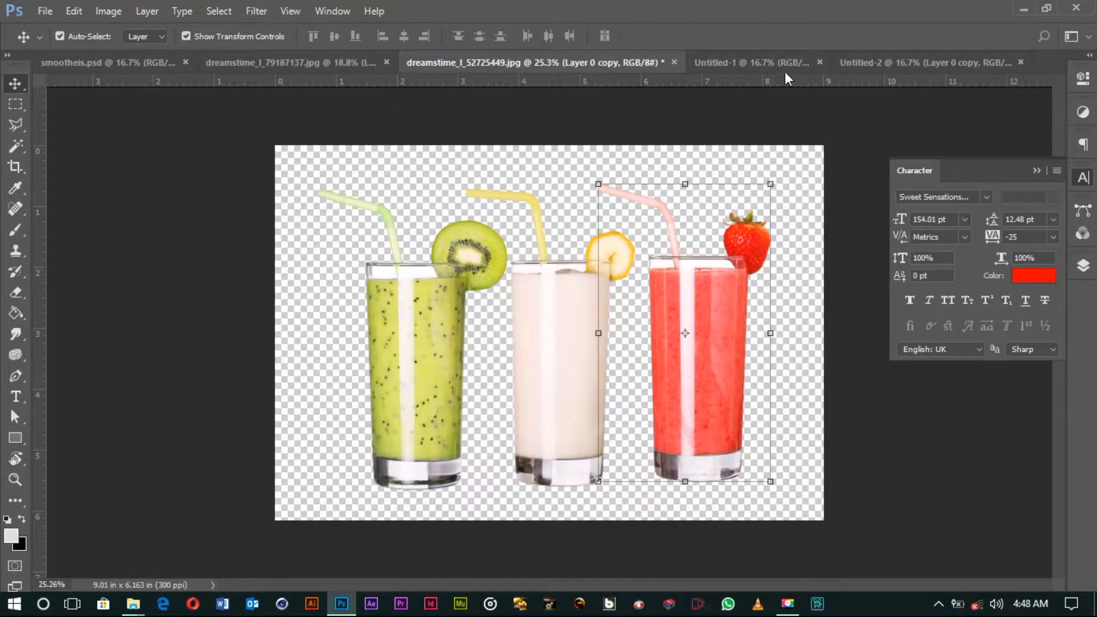
left_click(769, 65)
left_click_drag(619, 144, 523, 295)
left_click_drag(582, 248, 754, 124)
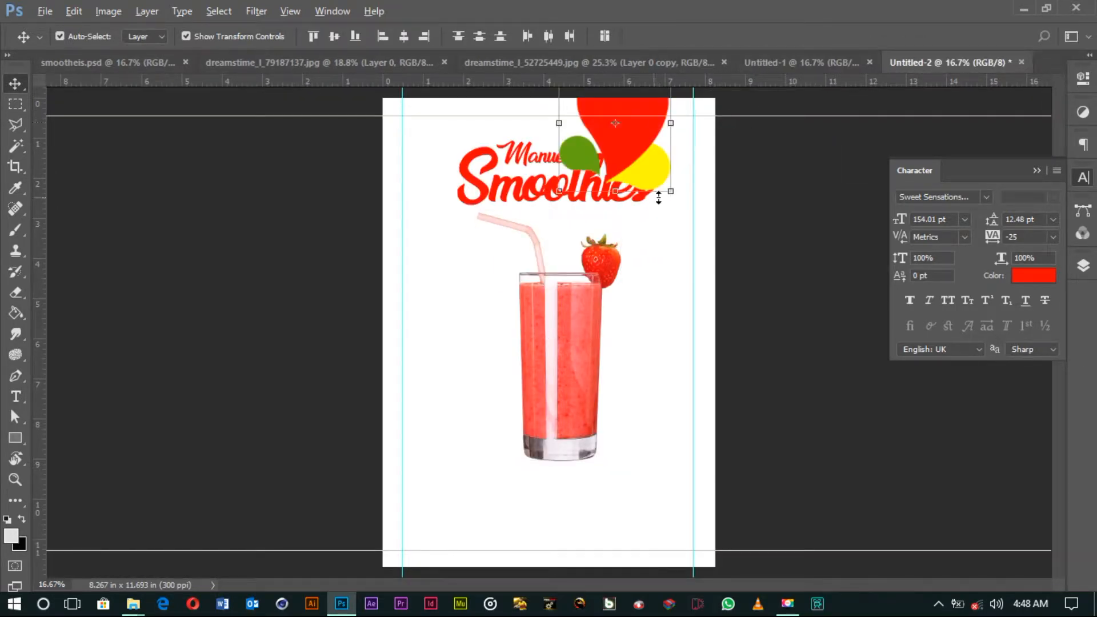
Step: Scale the drop emblem down to about 30% and place it just above the end of the word Smoothies
left_click_drag(671, 191, 643, 142)
left_click_drag(656, 103, 649, 118)
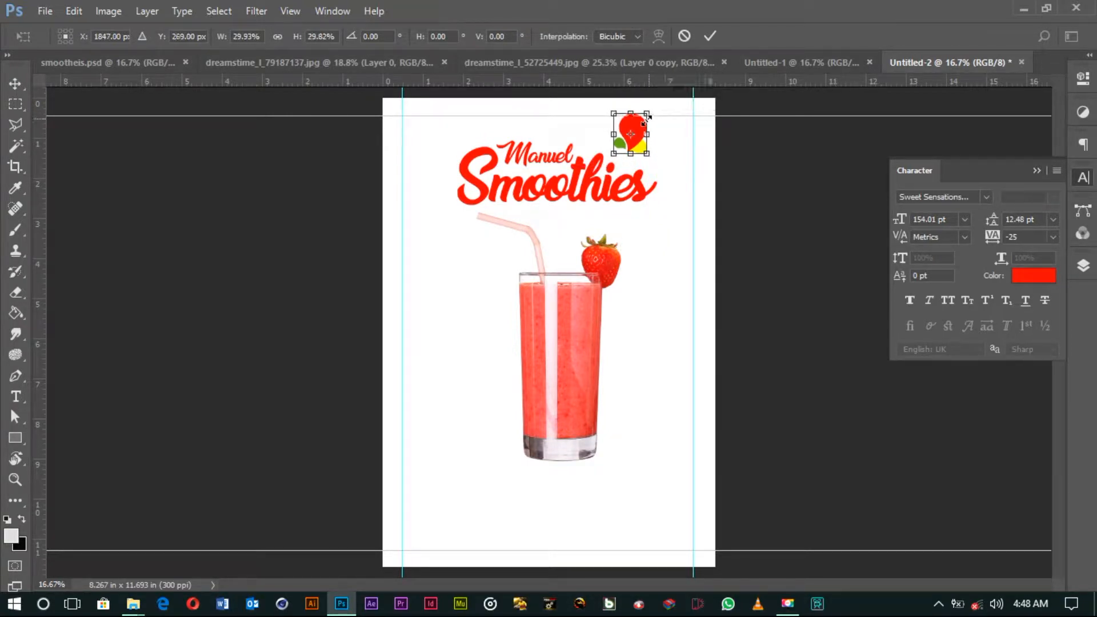
left_click(709, 37)
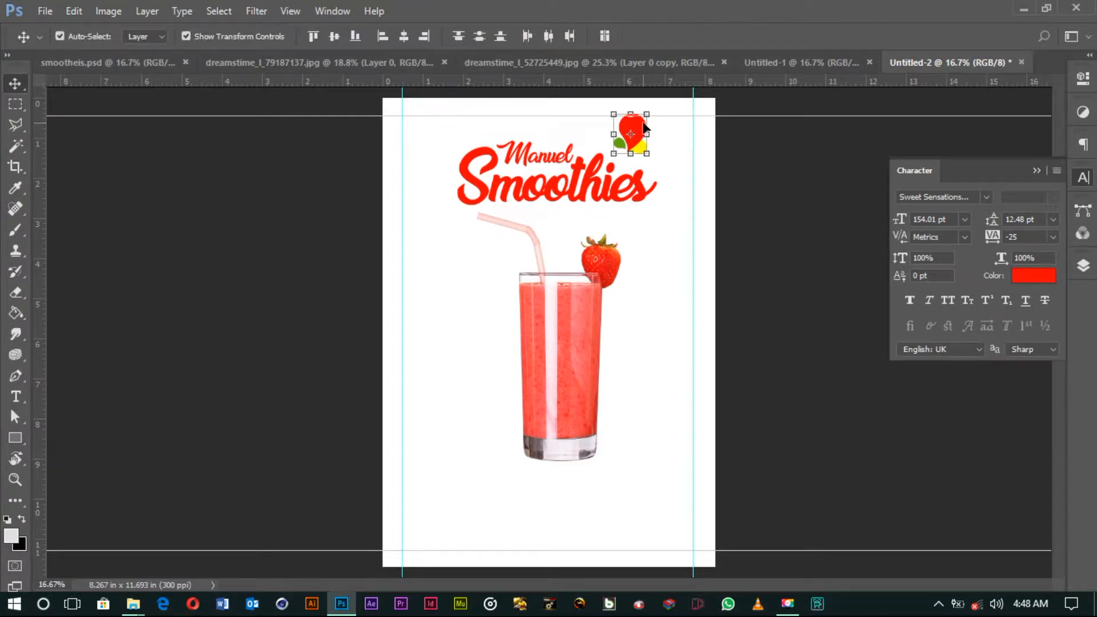
left_click_drag(641, 133, 639, 143)
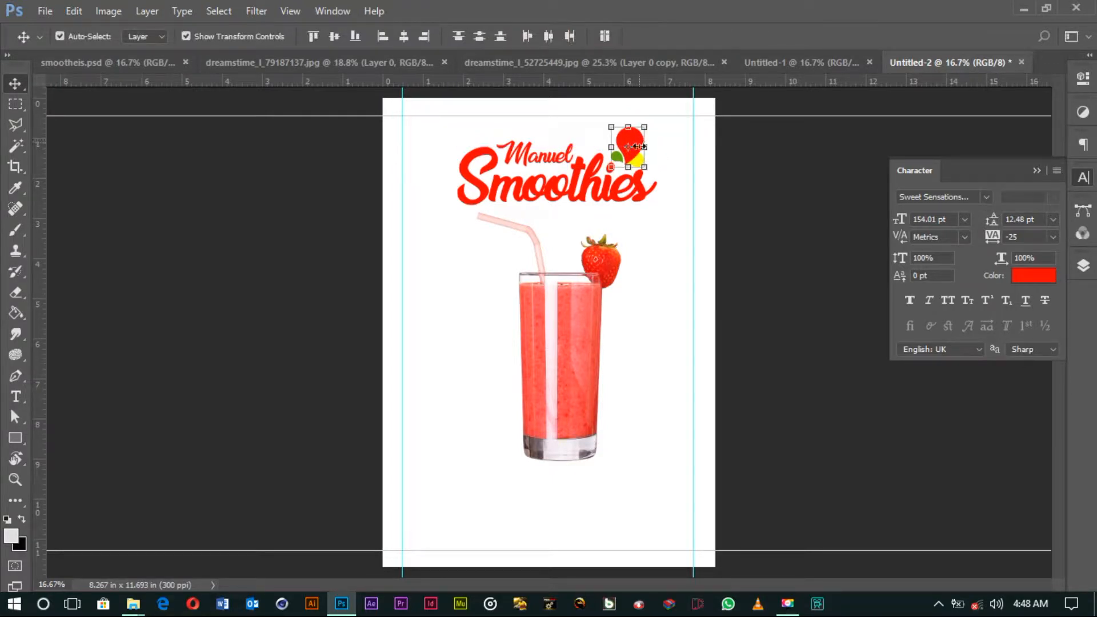
Step: Open the layer style settings for the Smoothies text layer and enable Gradient Overlay
left_click(576, 204)
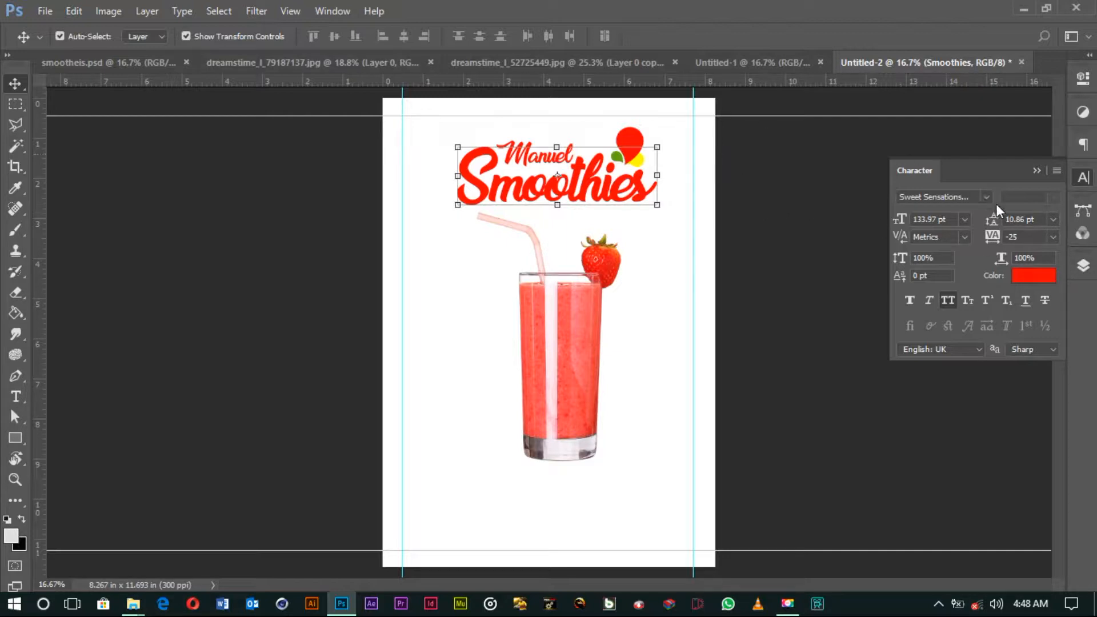
left_click(1082, 267)
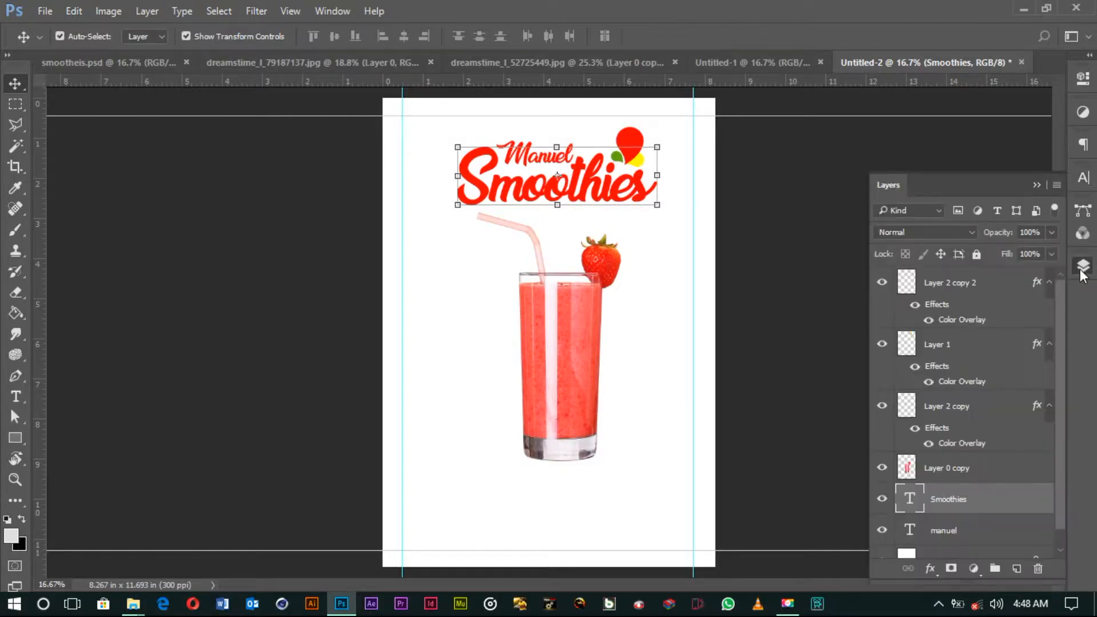
double_click(1036, 501)
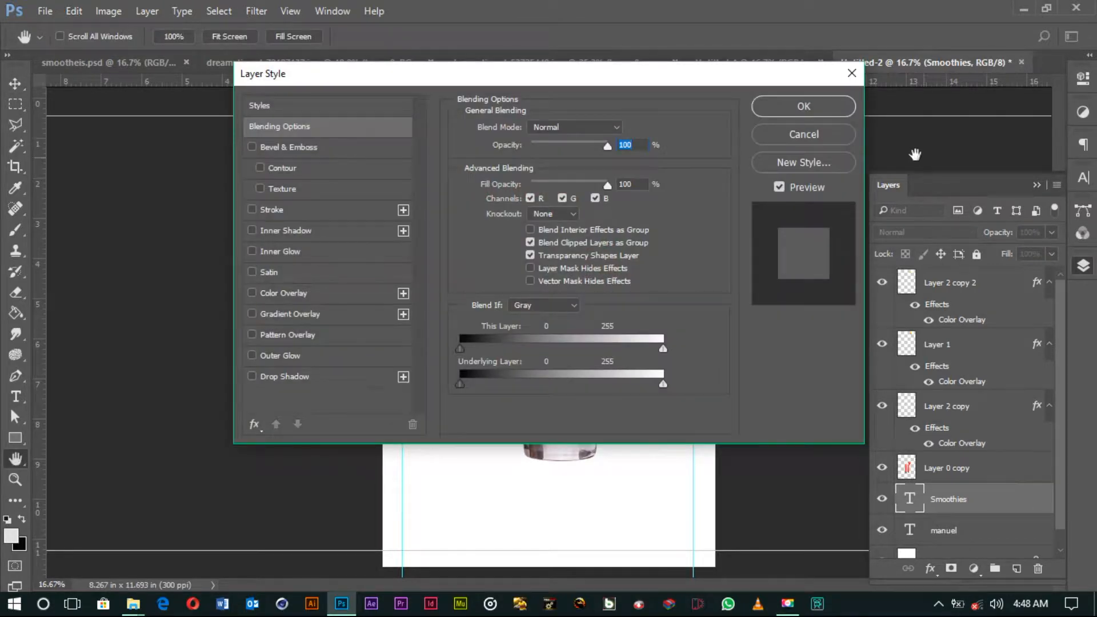
left_click(765, 133)
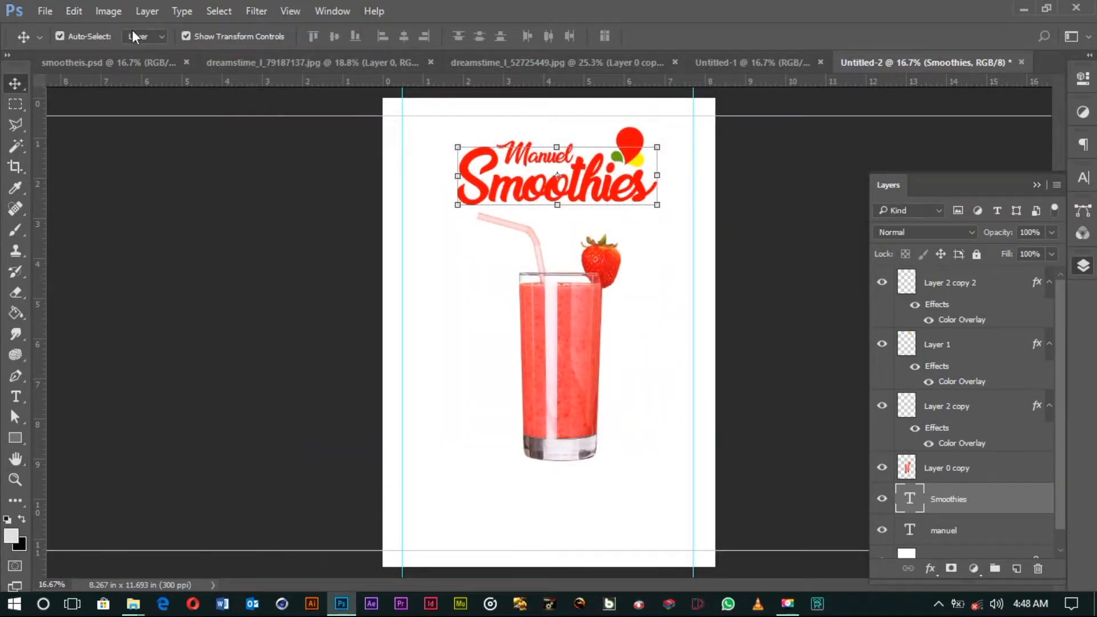
left_click(148, 9)
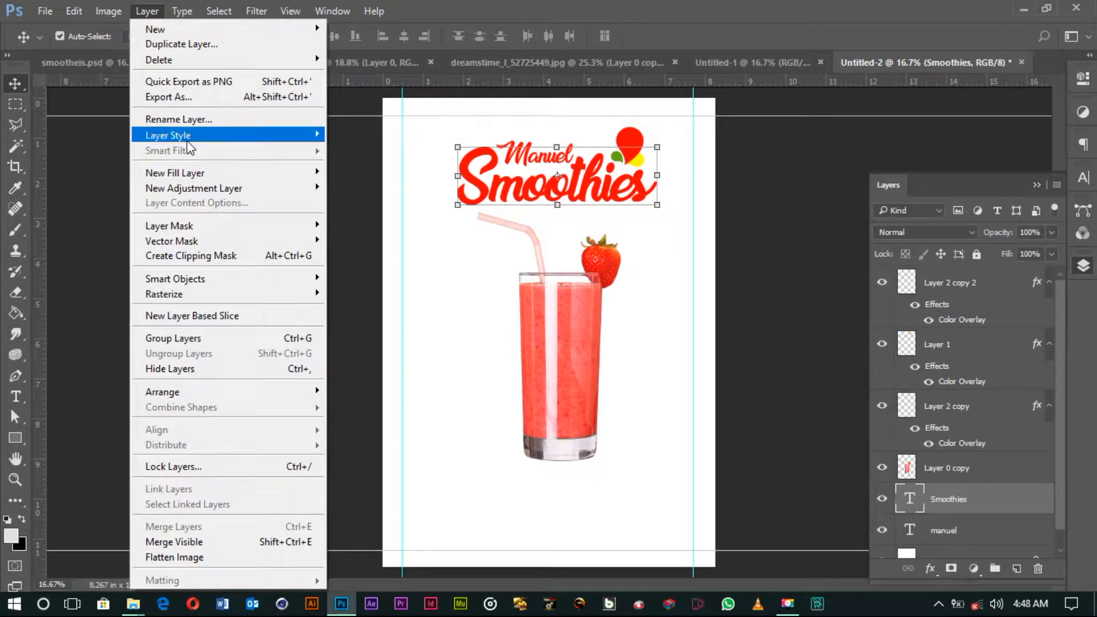
mouse_move(191, 135)
left_click(374, 136)
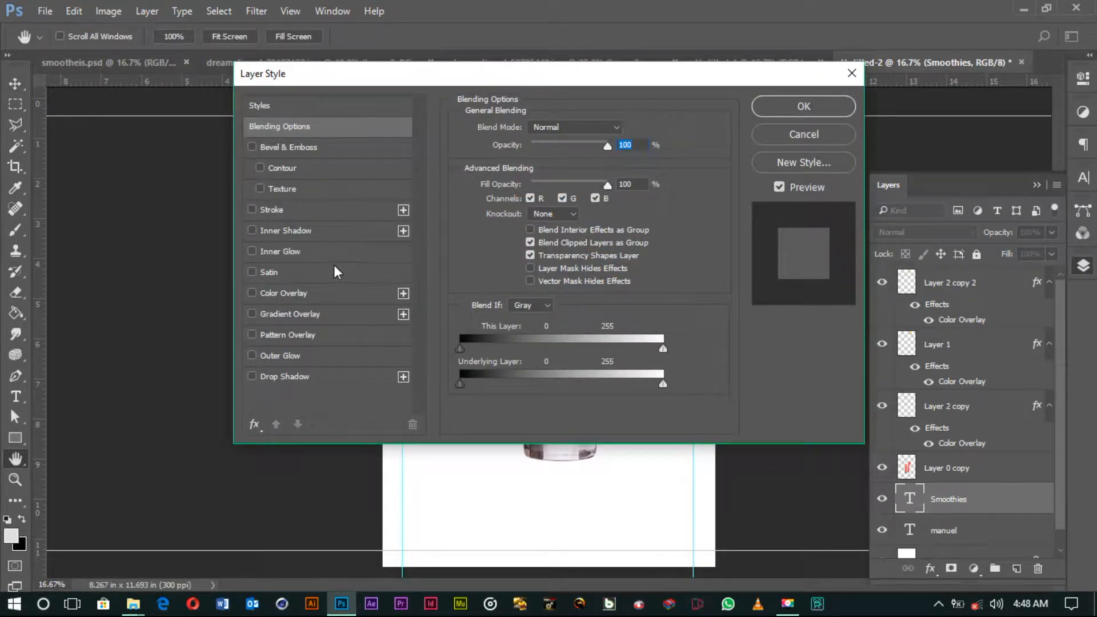
left_click(321, 313)
Step: Apply the dark-red-to-red gradient preset to the overlay and turn off Reverse
left_click(561, 165)
scroll(868, 220, "down", 3)
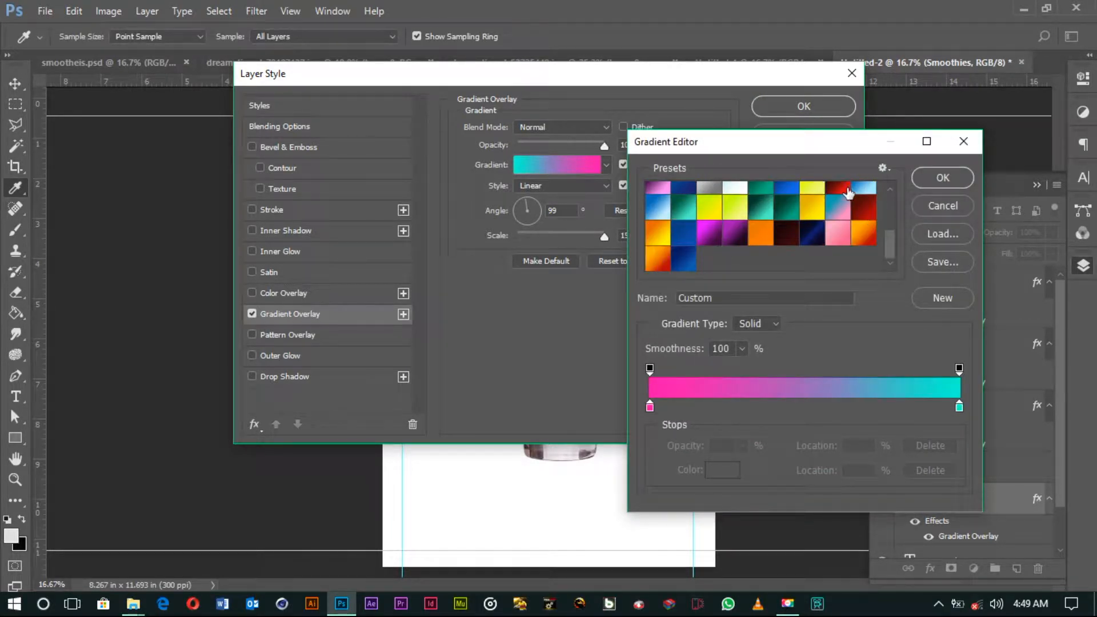
left_click(854, 210)
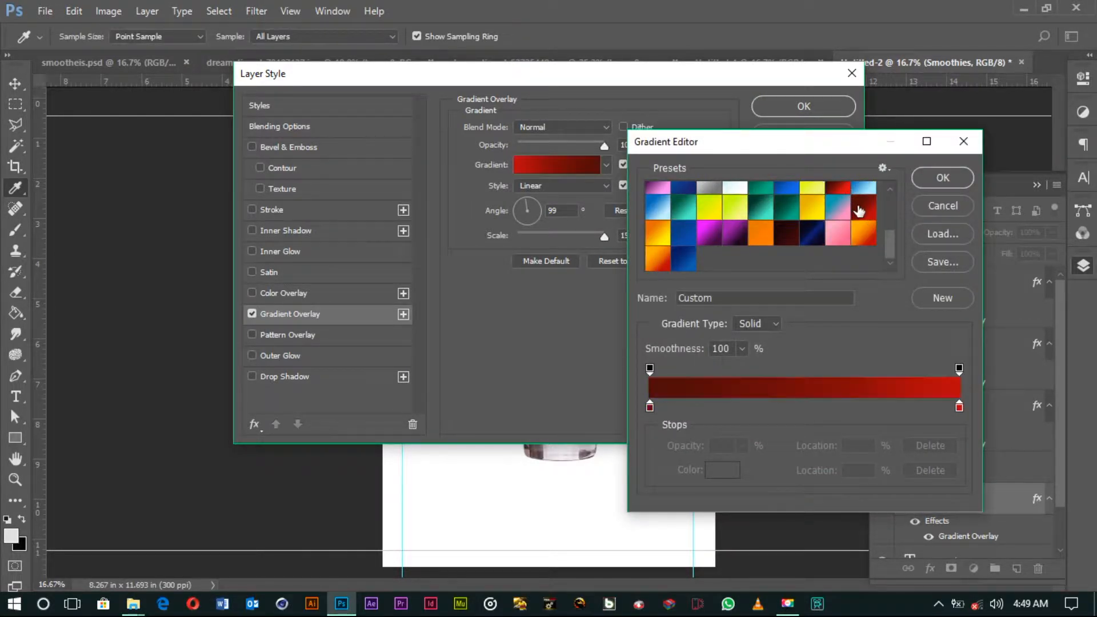
left_click(925, 183)
left_click_drag(578, 77, 714, 319)
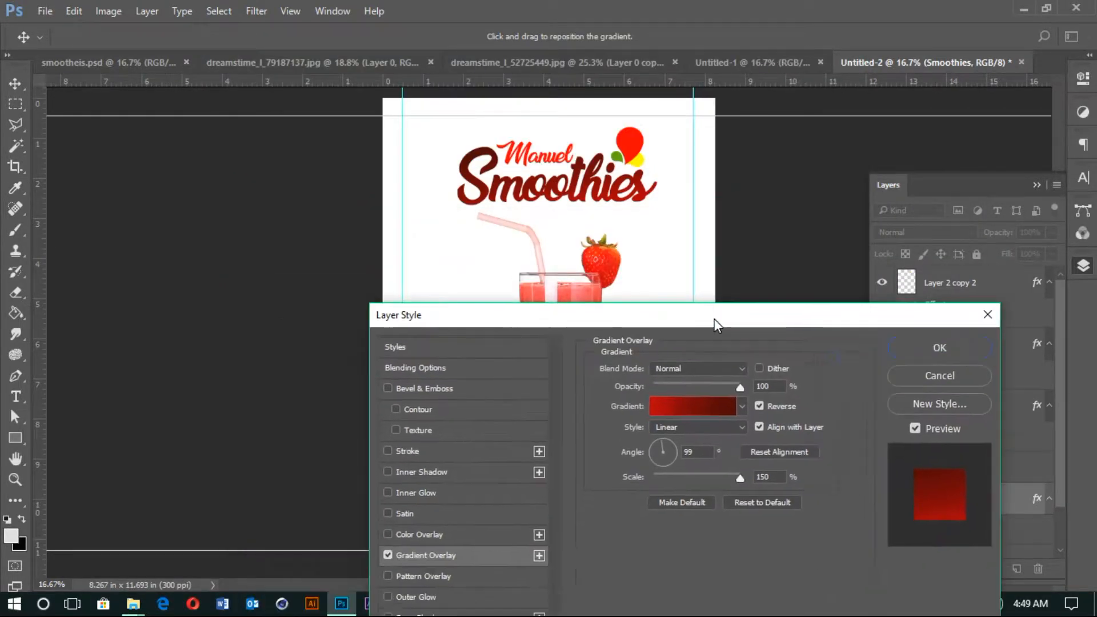
left_click(760, 406)
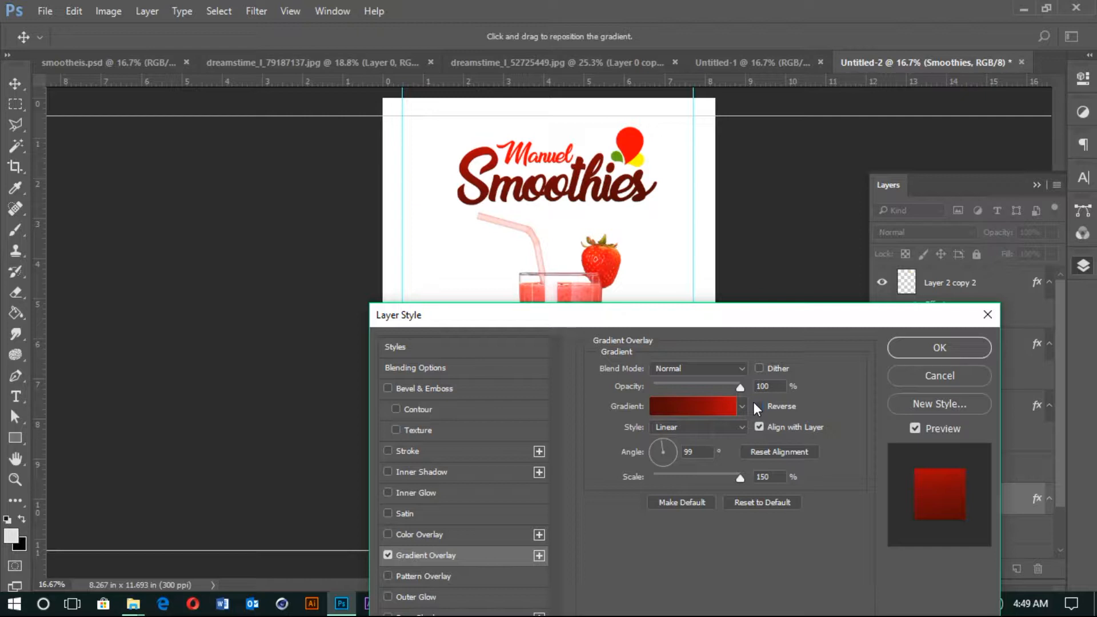
Step: Change the gradient's dark starting color stop at location 0% to a lighter, medium red
left_click(711, 403)
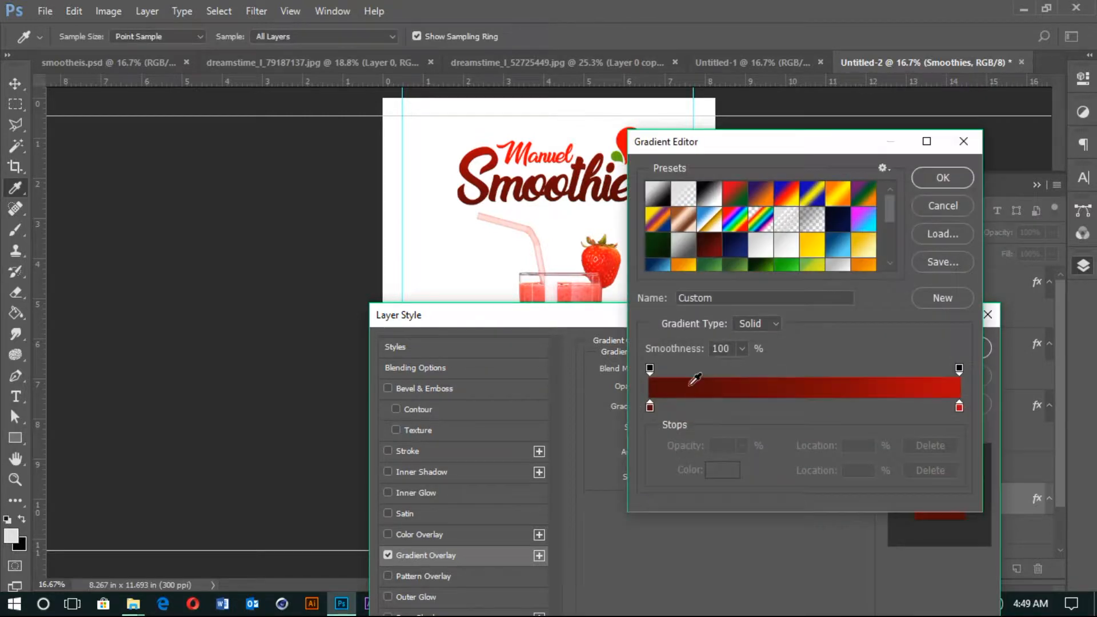
double_click(651, 407)
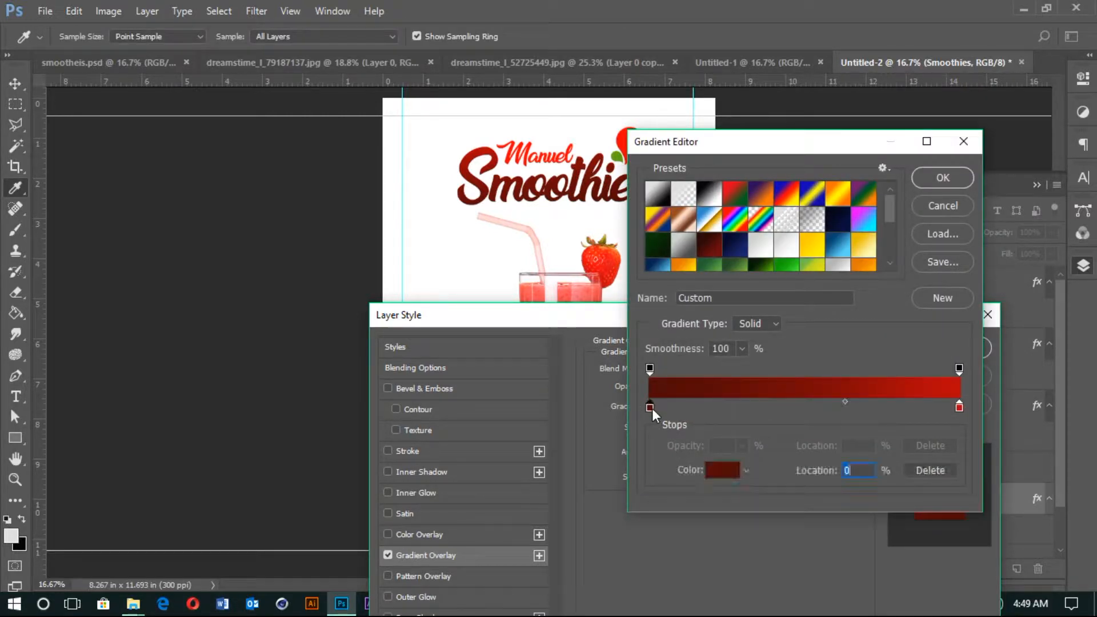
left_click_drag(746, 311, 744, 263)
left_click(924, 166)
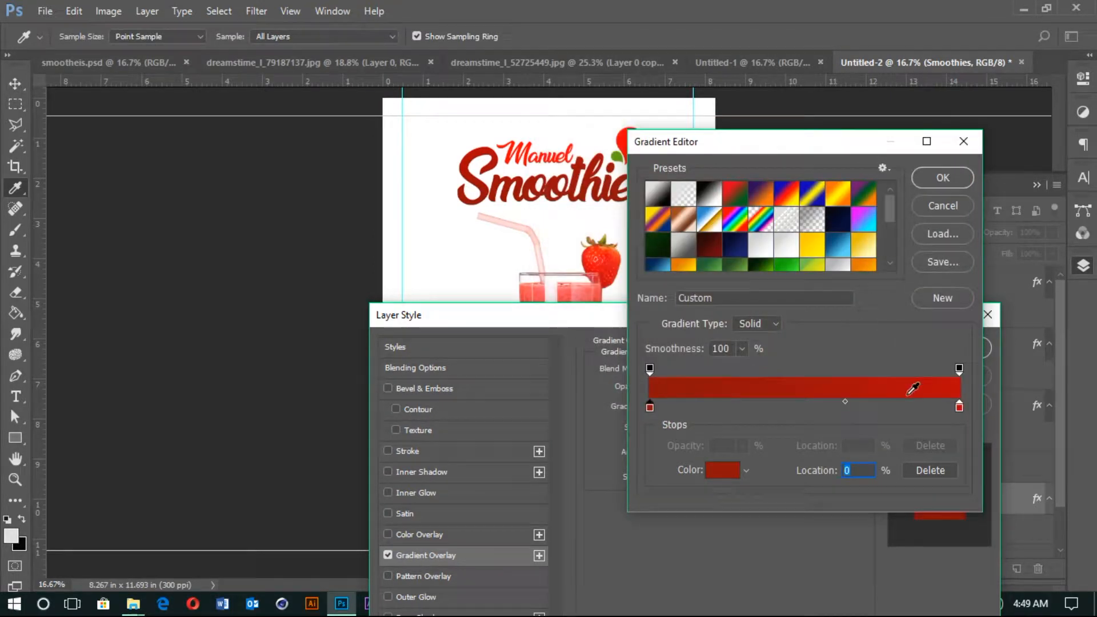
Step: Set the gradient's end color stop at location 100% to bright red ef0309
double_click(959, 407)
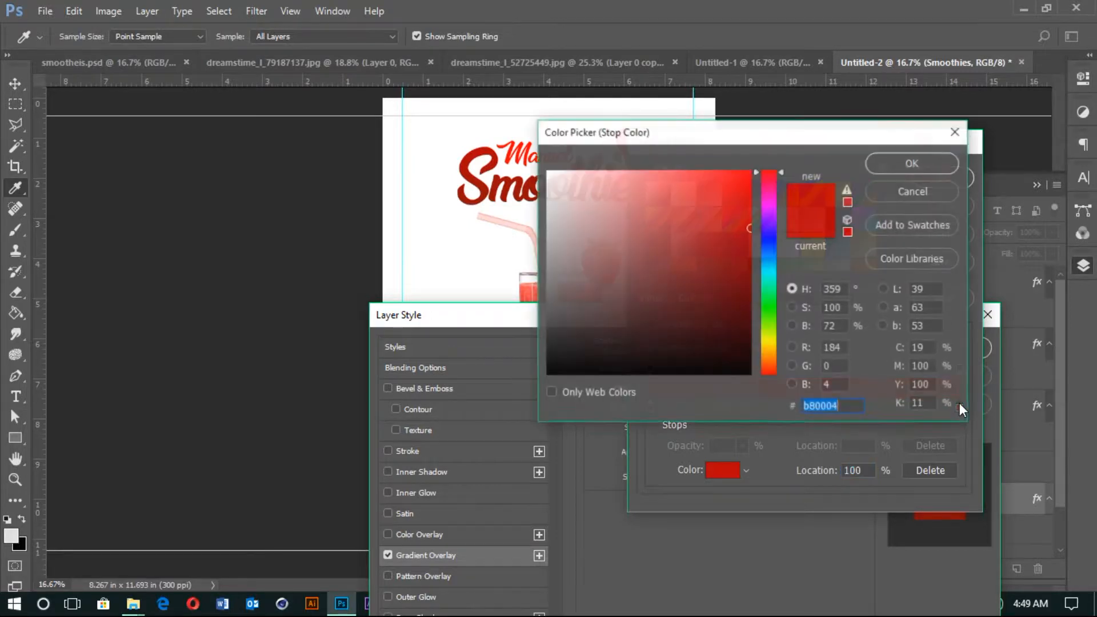
mouse_move(748, 197)
left_mouse_down()
mouse_move(757, 155)
mouse_move(749, 208)
mouse_move(748, 183)
left_mouse_up()
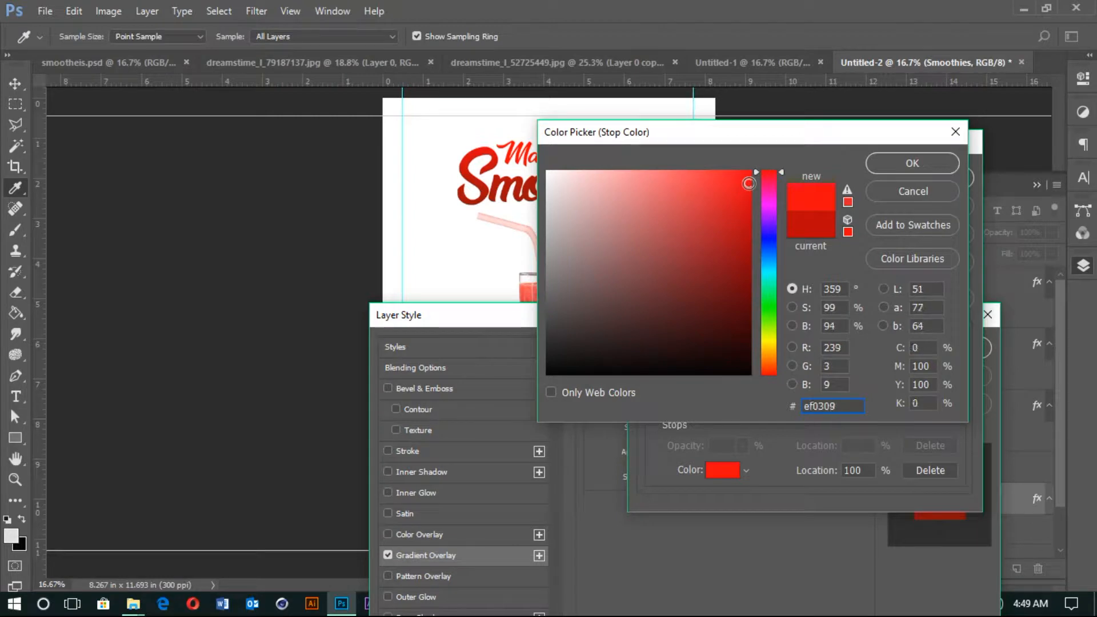
left_click(898, 166)
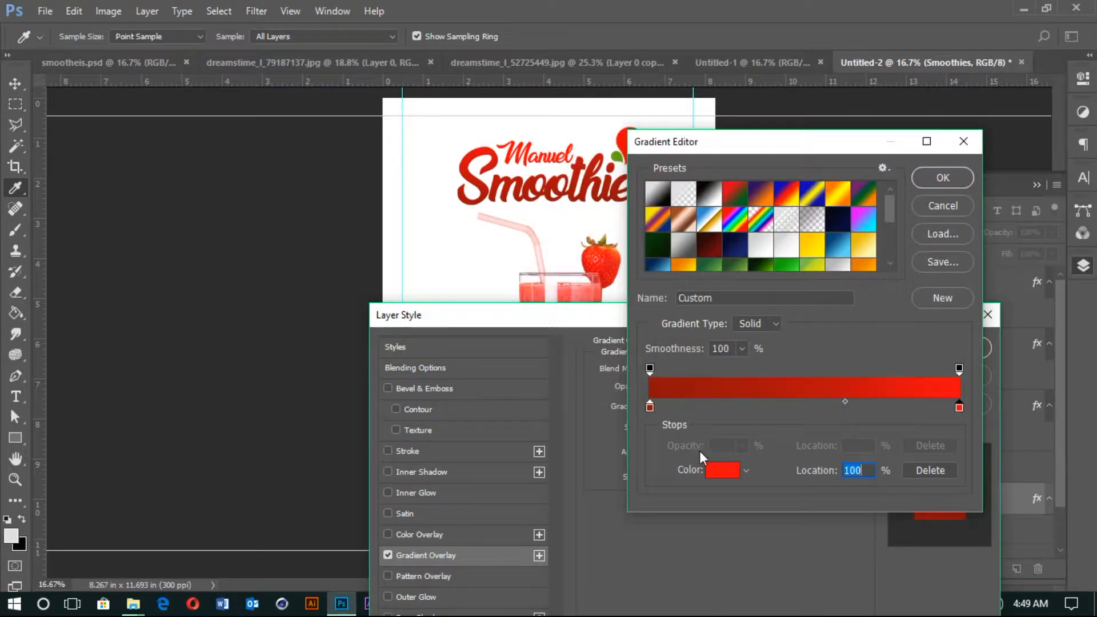
Step: Move the gradient's midpoint to 45%, save the gradient as a new preset and apply it to the overlay
left_click_drag(844, 402, 799, 405)
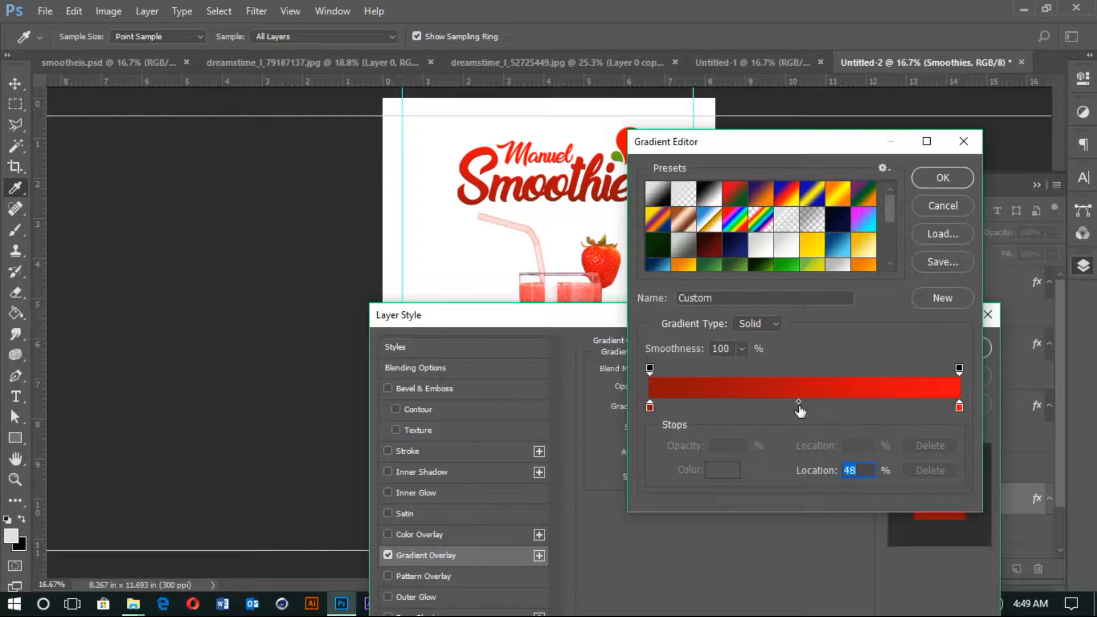
left_click_drag(797, 402, 790, 403)
left_click(948, 293)
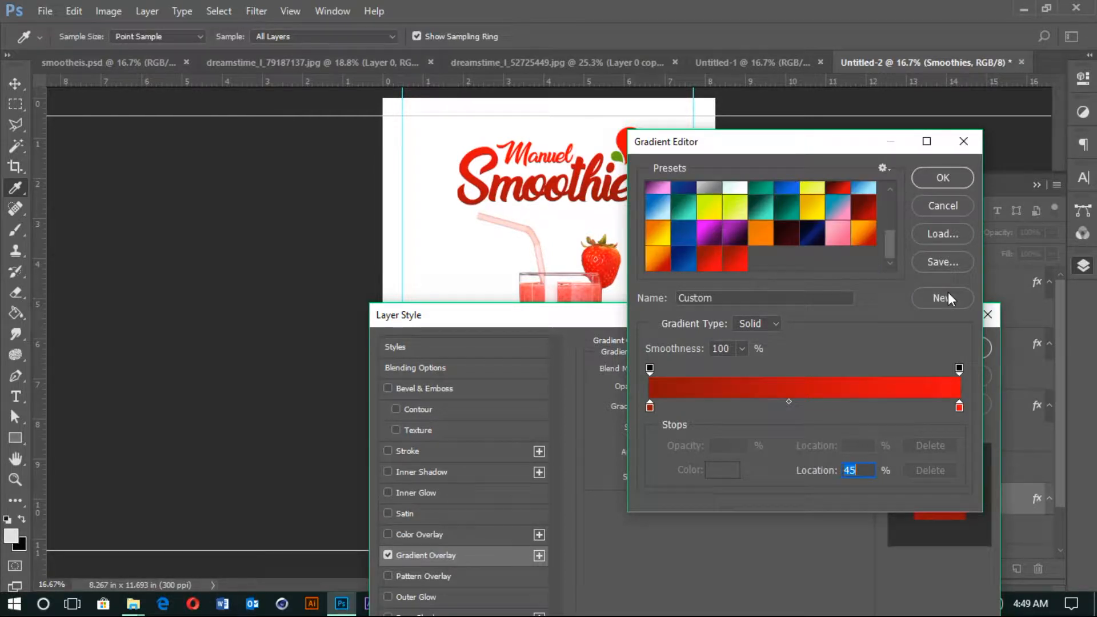
left_click(941, 176)
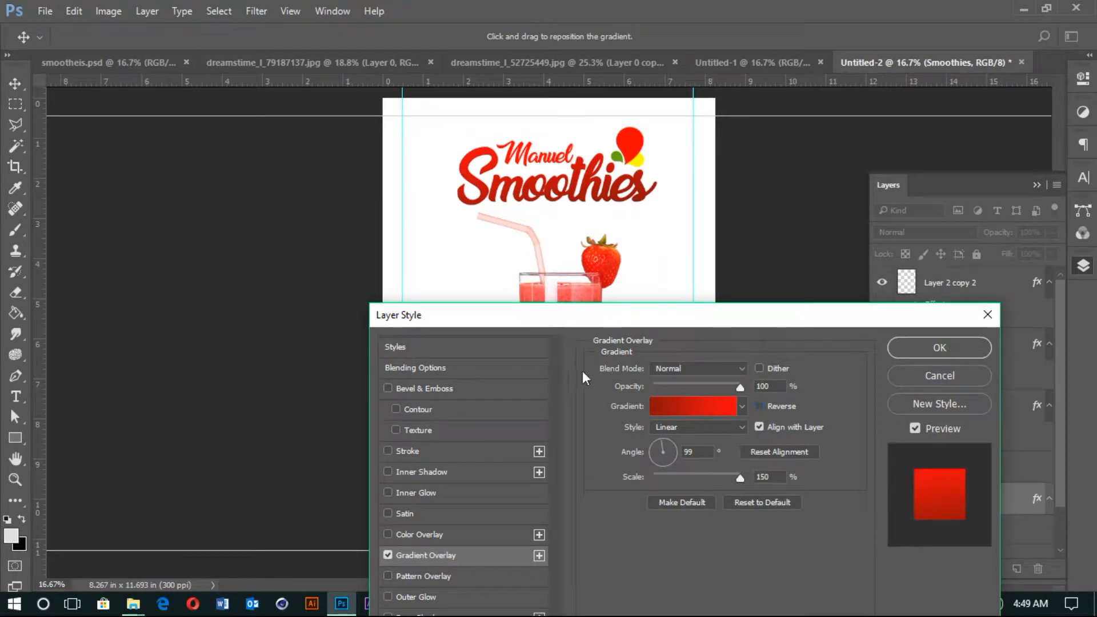
Step: Add a 10 px outside stroke in light pink to the Smoothies title's layer style
left_click_drag(619, 313, 805, 172)
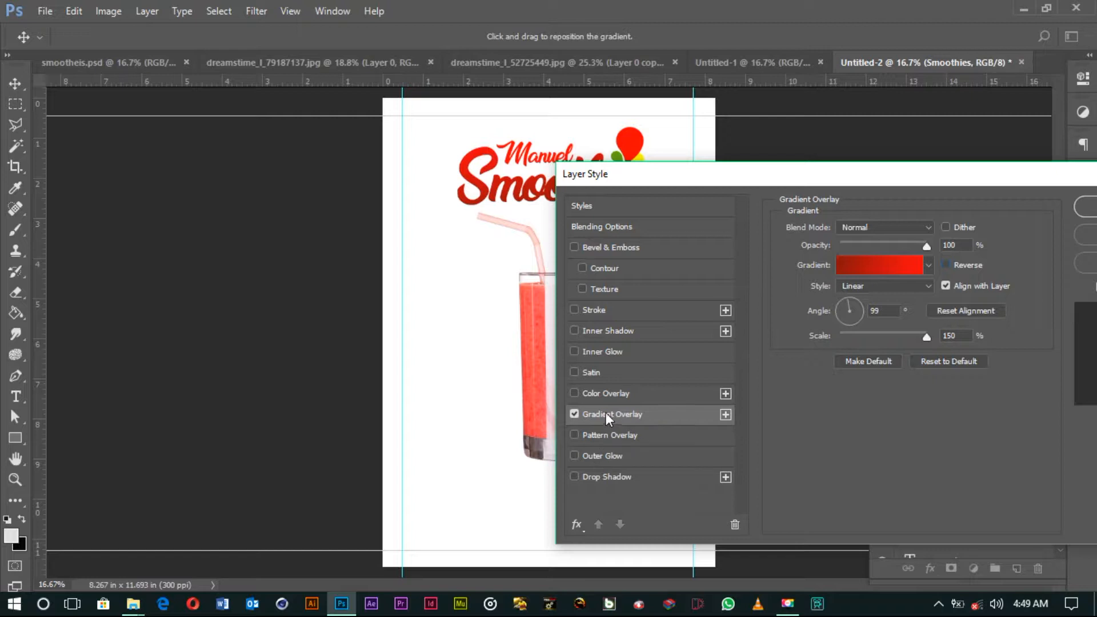
left_click(595, 310)
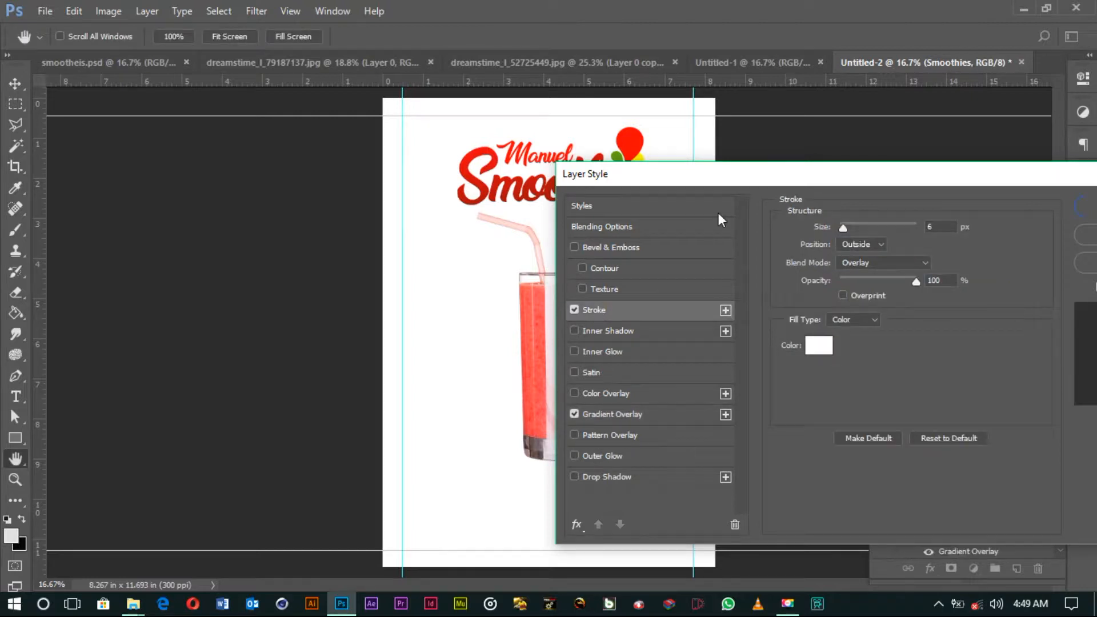
left_click_drag(845, 230, 848, 228)
left_click(818, 345)
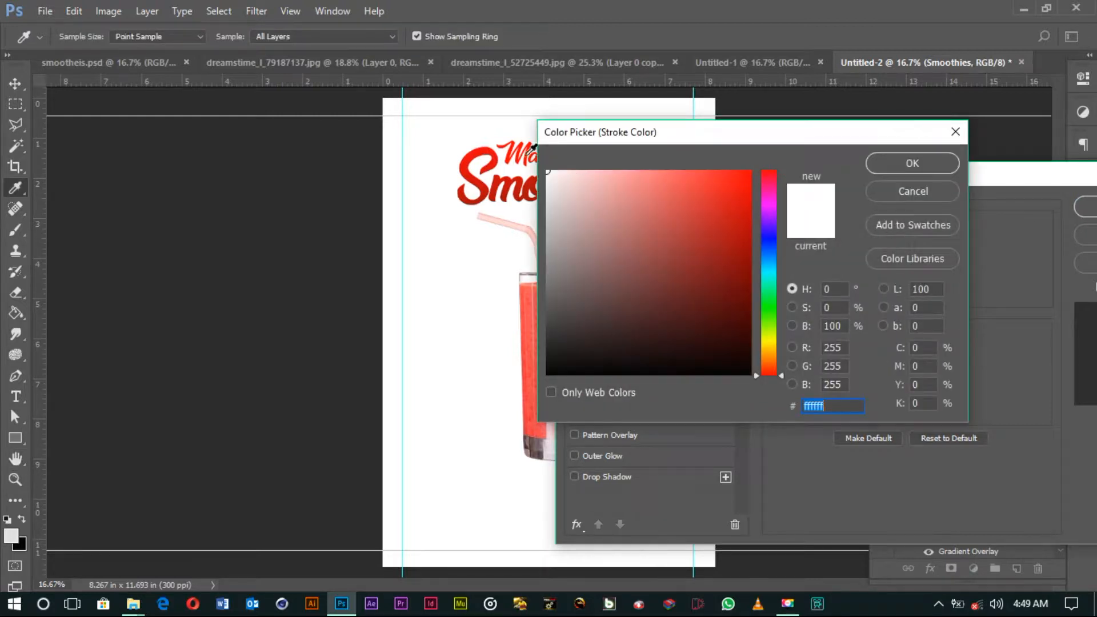
mouse_move(596, 174)
left_mouse_down()
mouse_move(585, 169)
mouse_move(603, 171)
left_mouse_up()
left_click(888, 165)
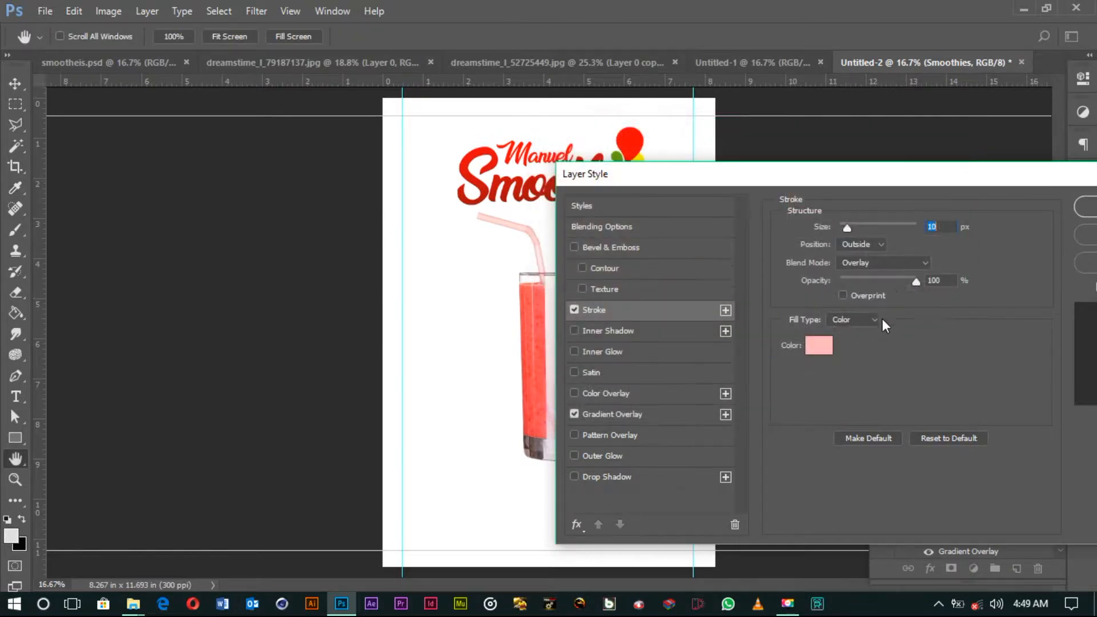
Step: Change the stroke's blend mode to Normal and apply the layer style to the Smoothies title
left_click(886, 261)
left_click(887, 260)
left_click(886, 260)
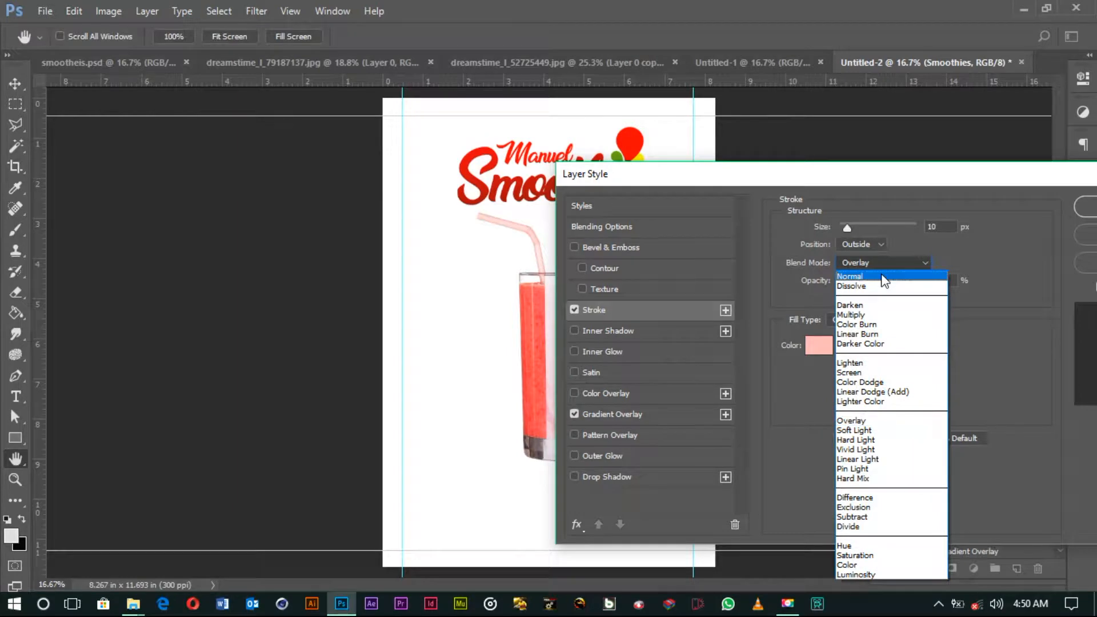
left_click(884, 277)
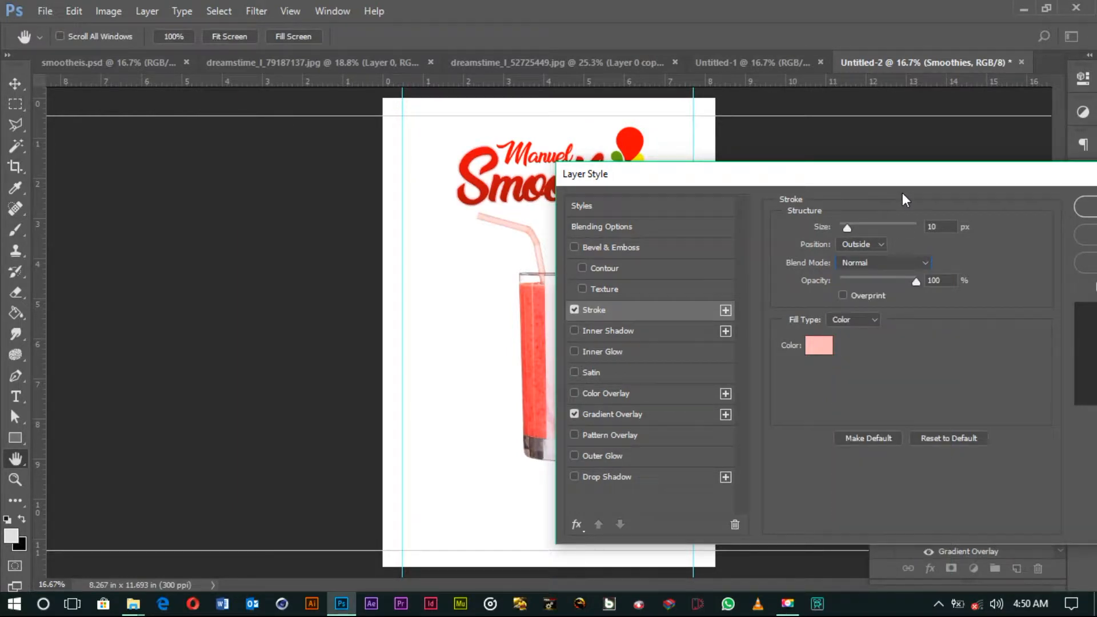
left_click_drag(900, 175, 436, 298)
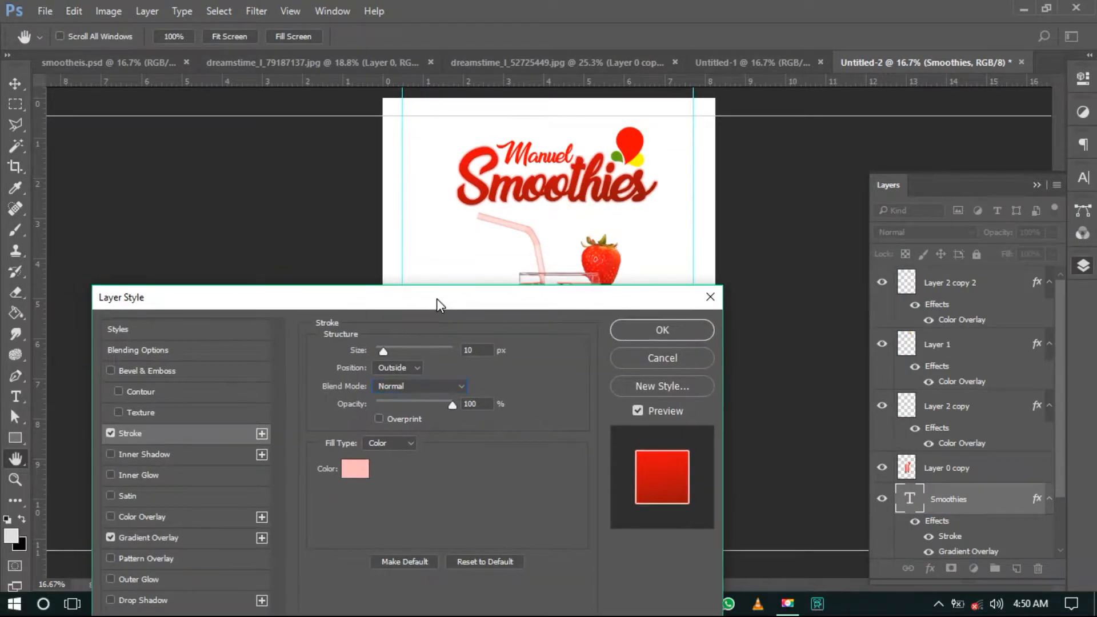
left_click(652, 333)
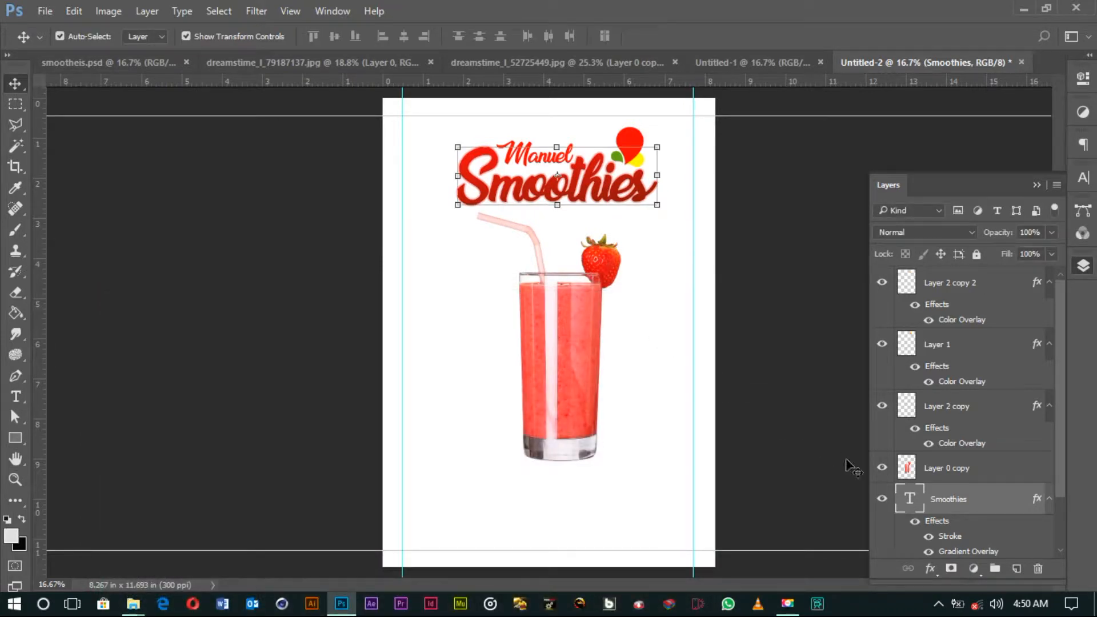
Step: Copy the Stroke and Gradient Overlay effects from the Smoothies layer to the manuel text layer
left_click_drag(1057, 448, 1056, 499)
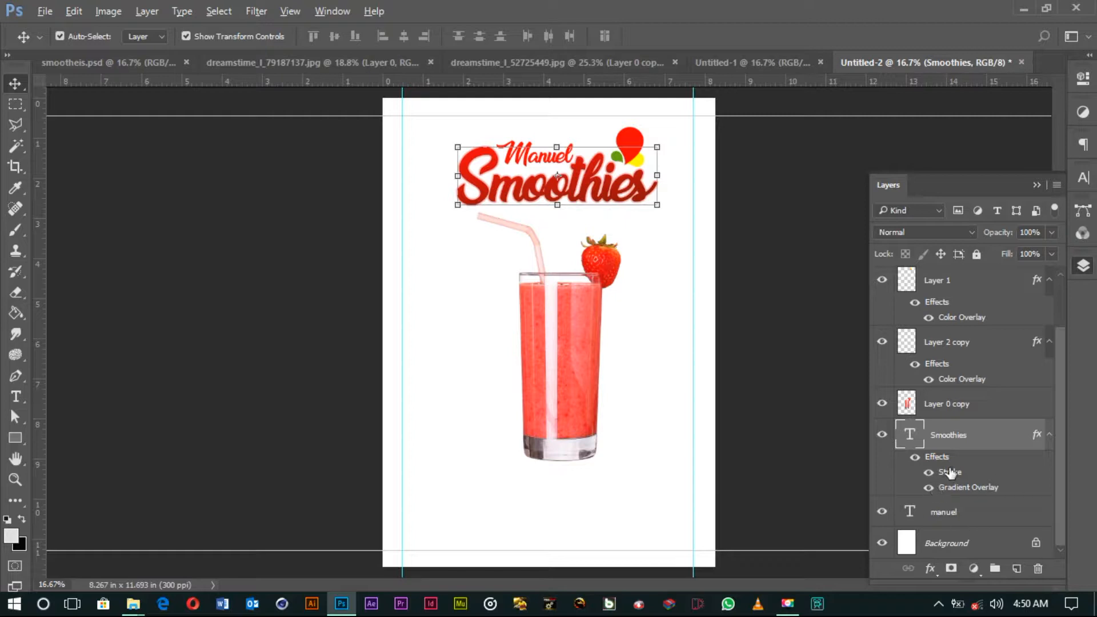
mouse_move(950, 475)
left_mouse_down()
mouse_move(948, 529)
mouse_move(948, 517)
left_mouse_up()
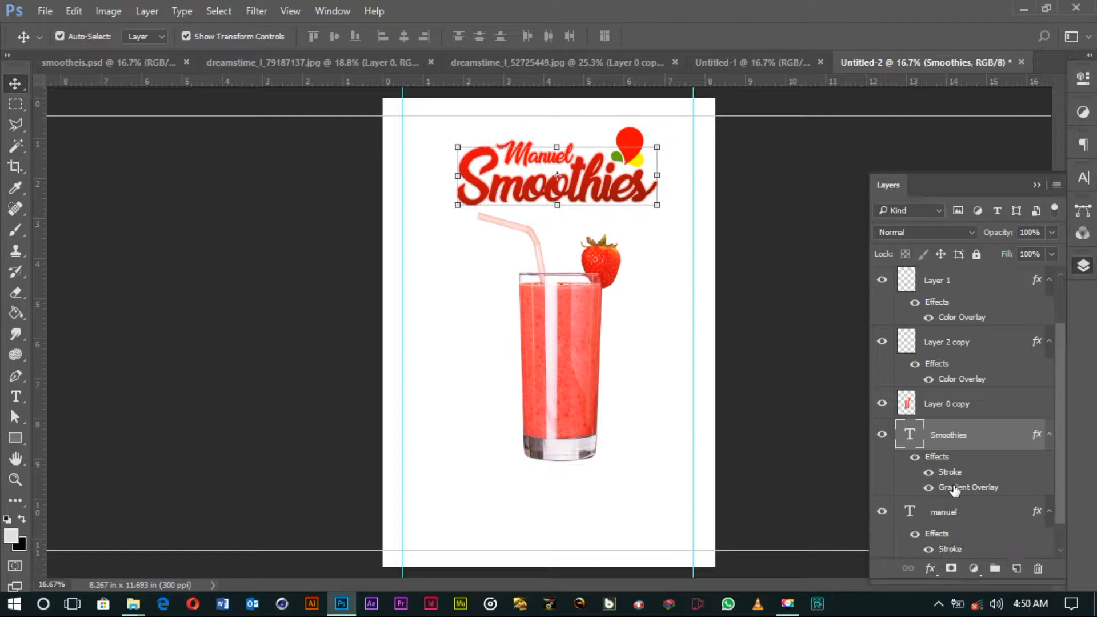
scroll(953, 489, "down", 1)
left_click_drag(951, 457, 958, 520)
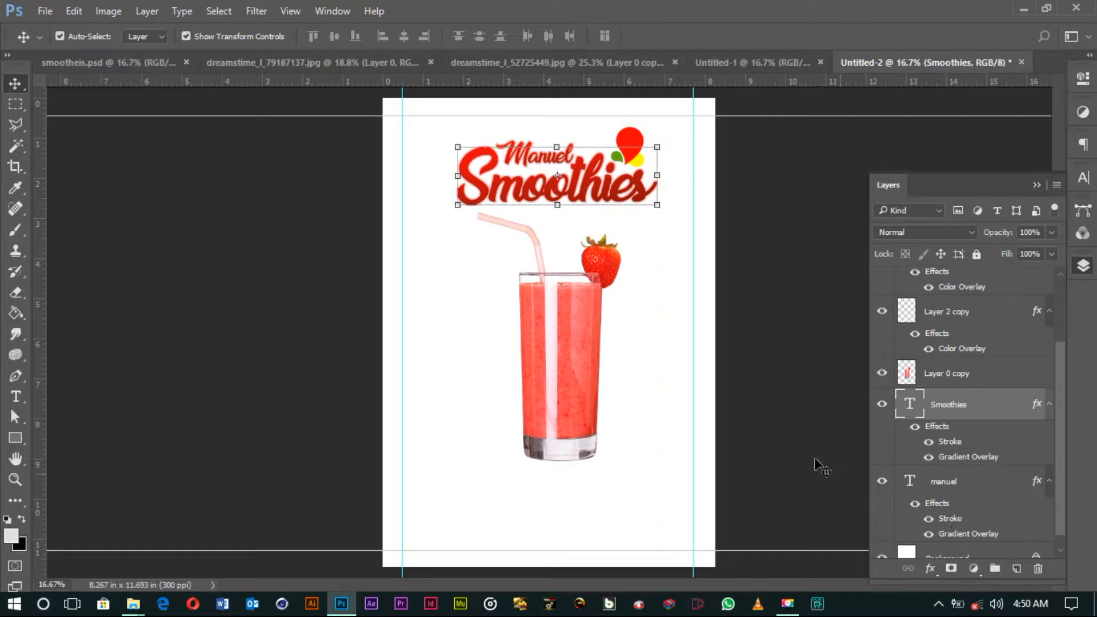
left_click(796, 410)
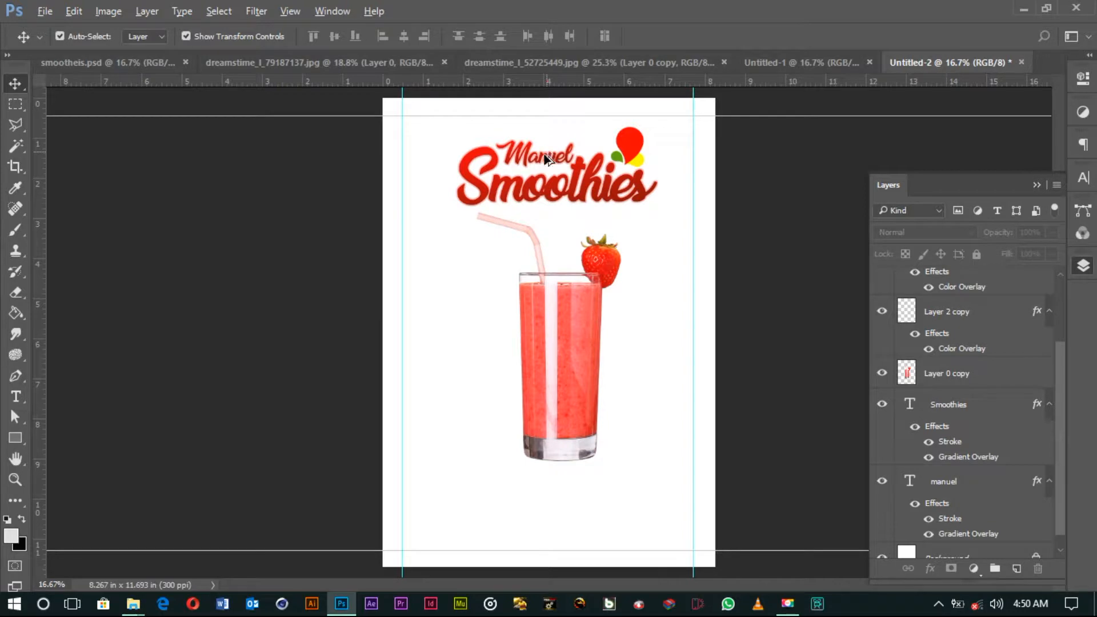
Step: Duplicate the Smoothies title below the original and replace the copy's text with "this offer isuntill may"
left_click_drag(547, 165, 595, 218)
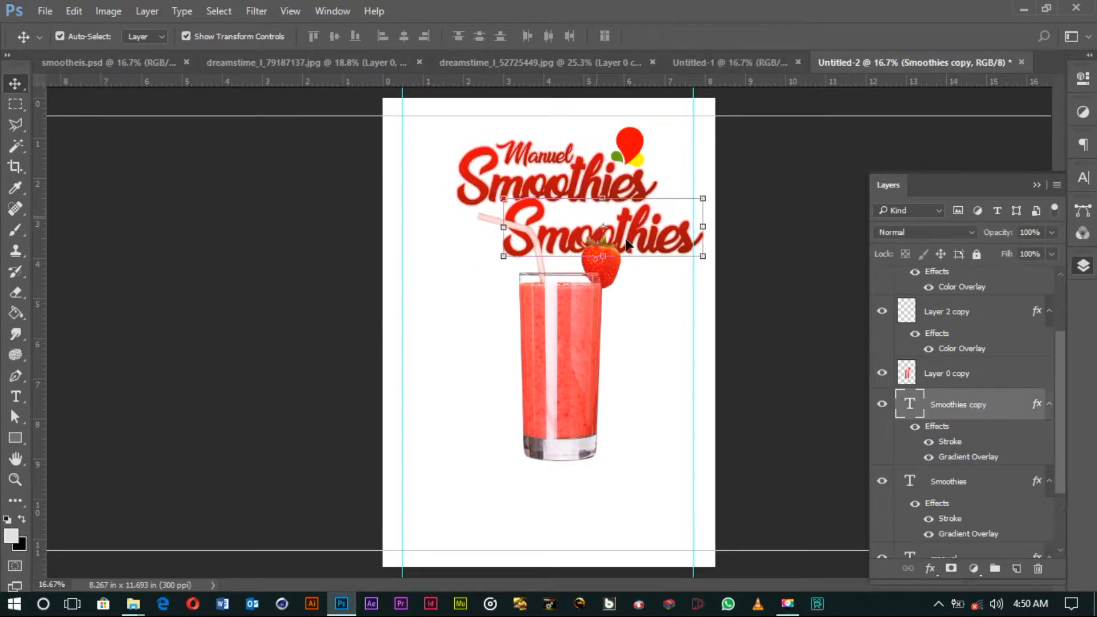
key("t")
left_click(649, 229)
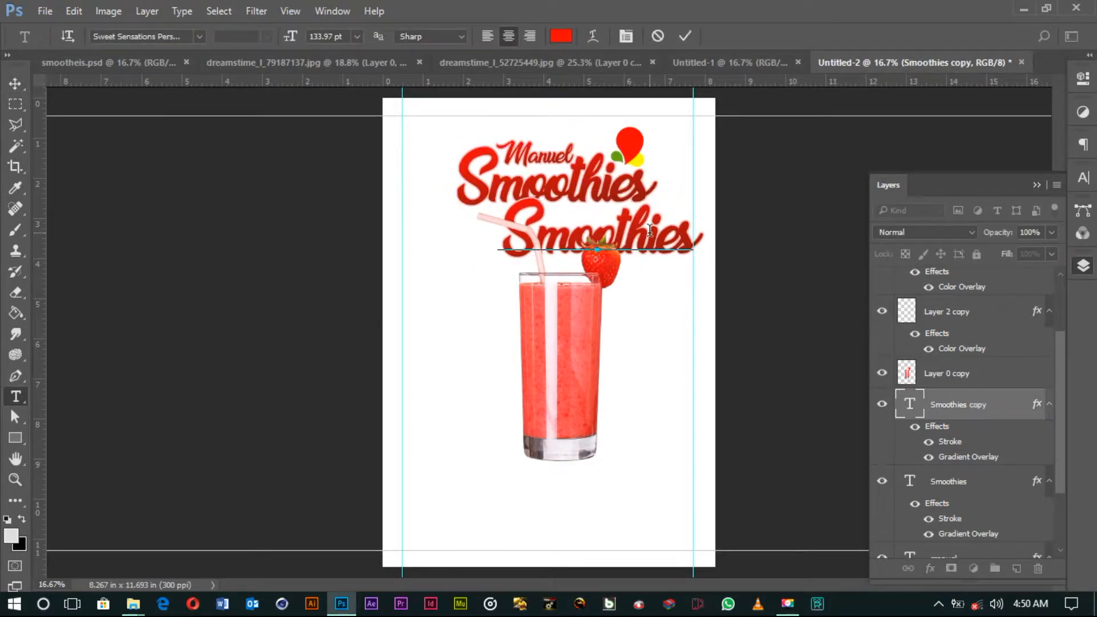
key("ctrl+a")
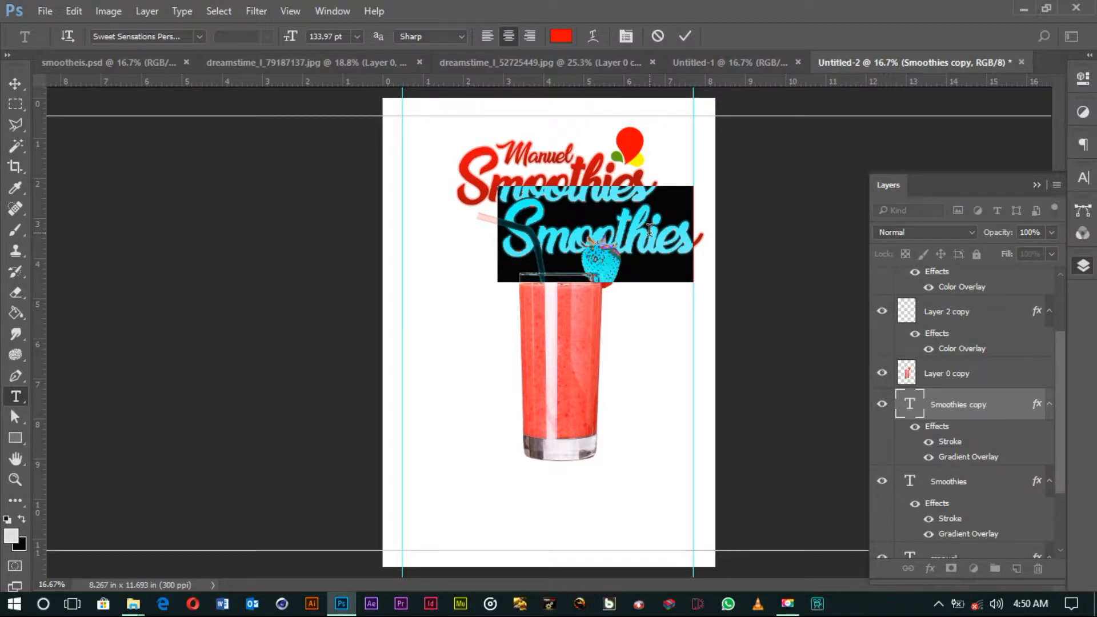
type("THSP")
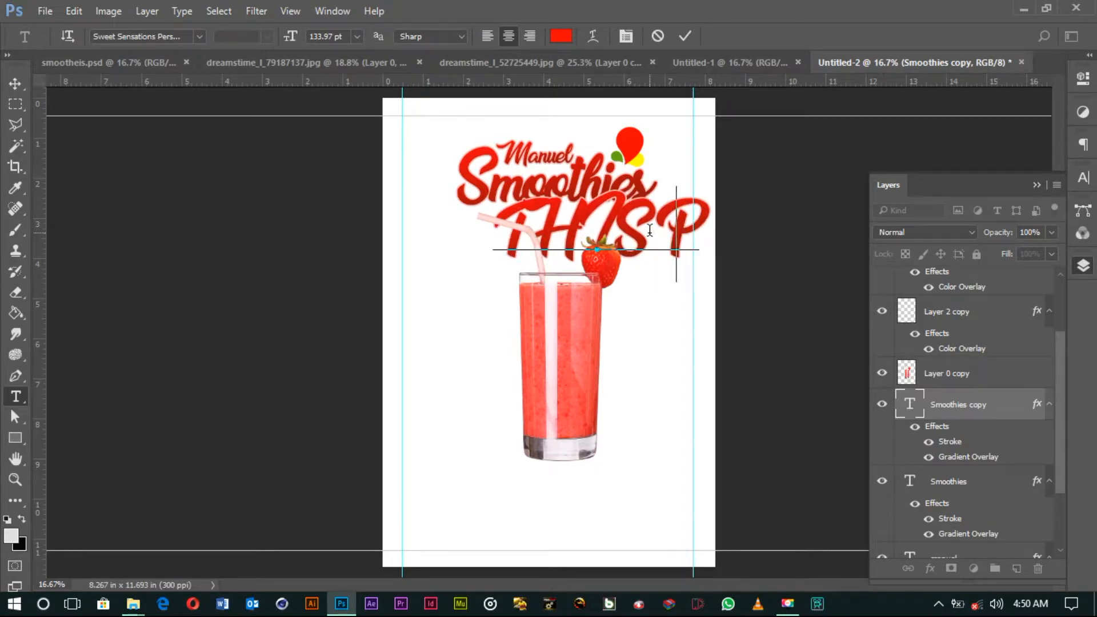
key("BackSpace")
type("OFFE")
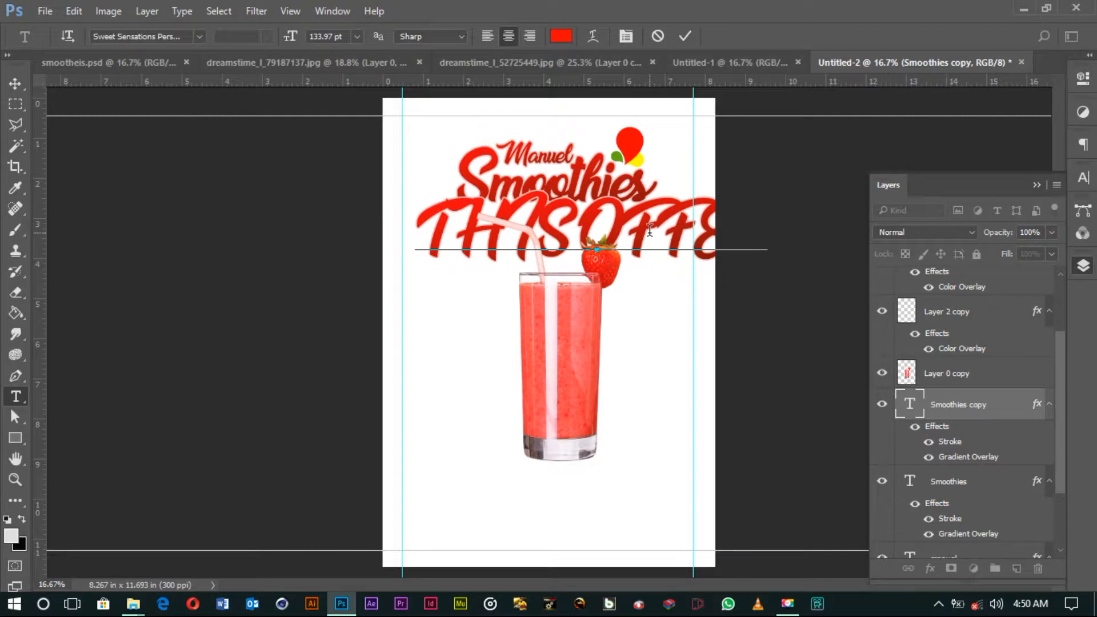
type(" R")
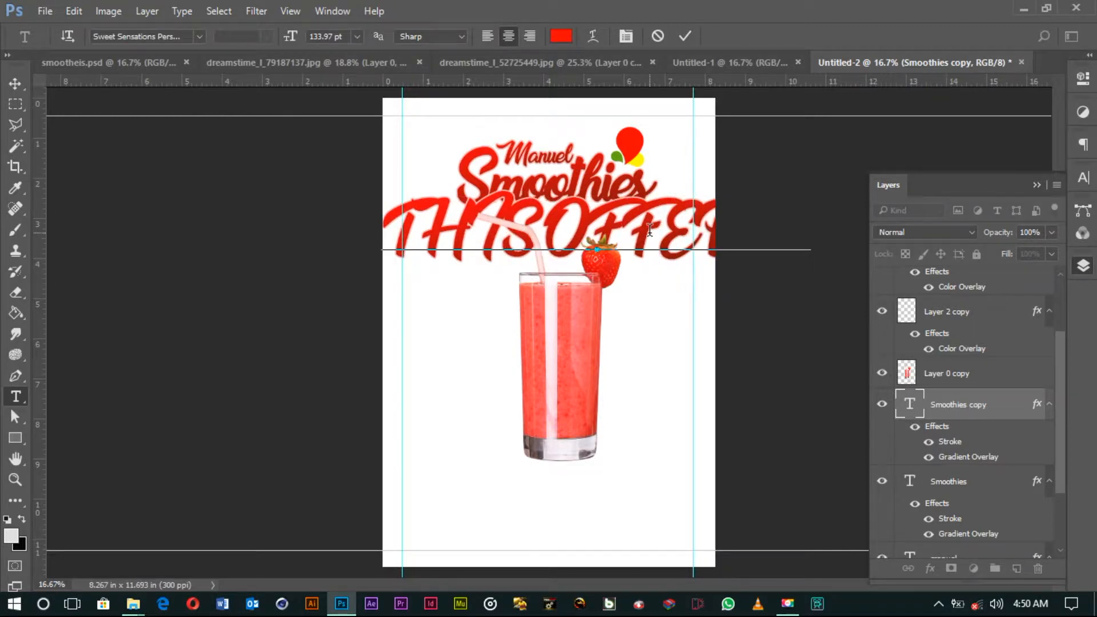
type(" IS VALID")
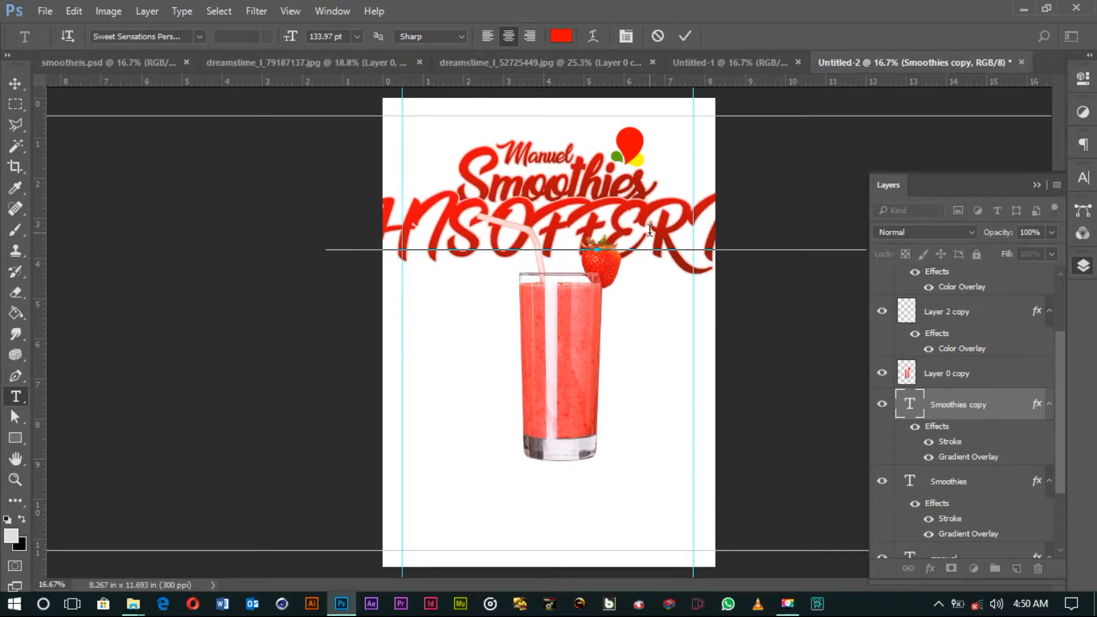
type(" T")
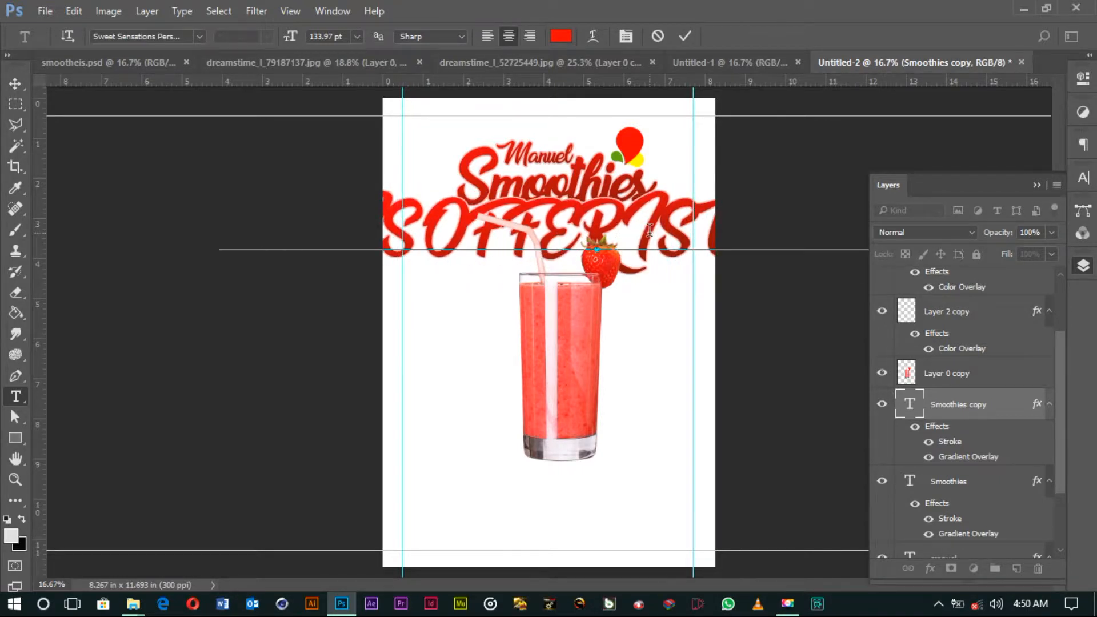
type("MITED")
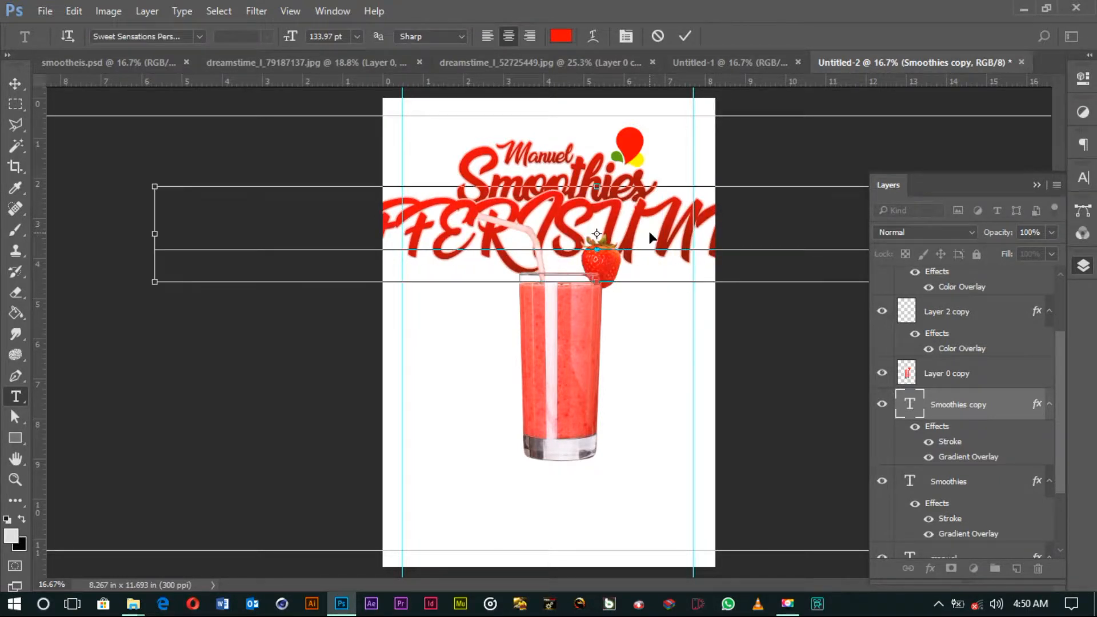
Step: Set the whole offer line in Montserrat Light at 17.97 pt
key("ctrl+a")
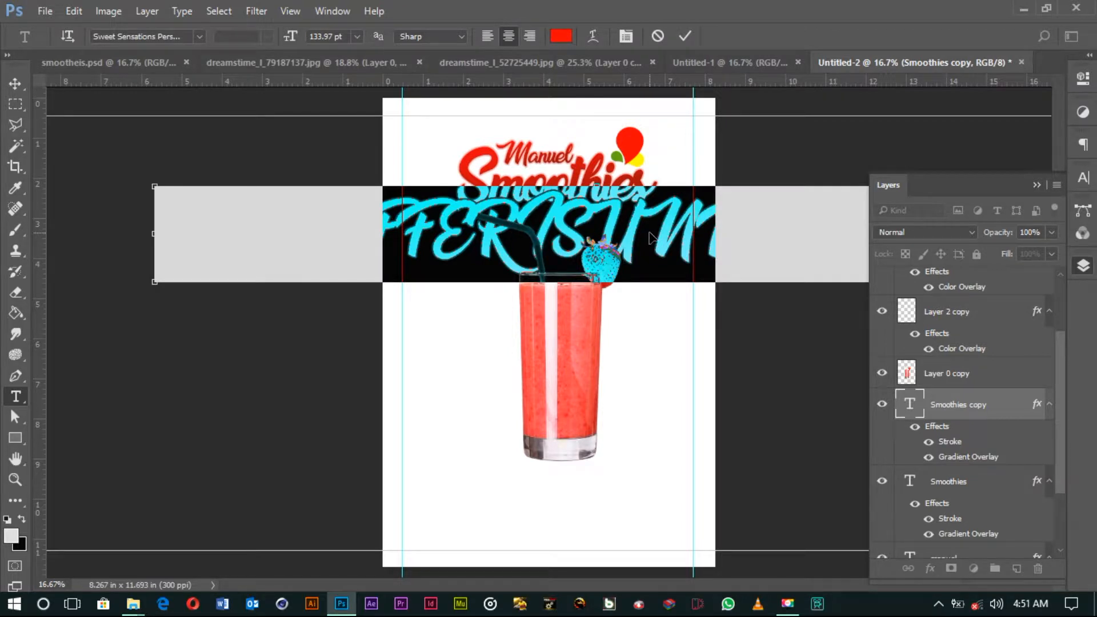
left_click(1083, 178)
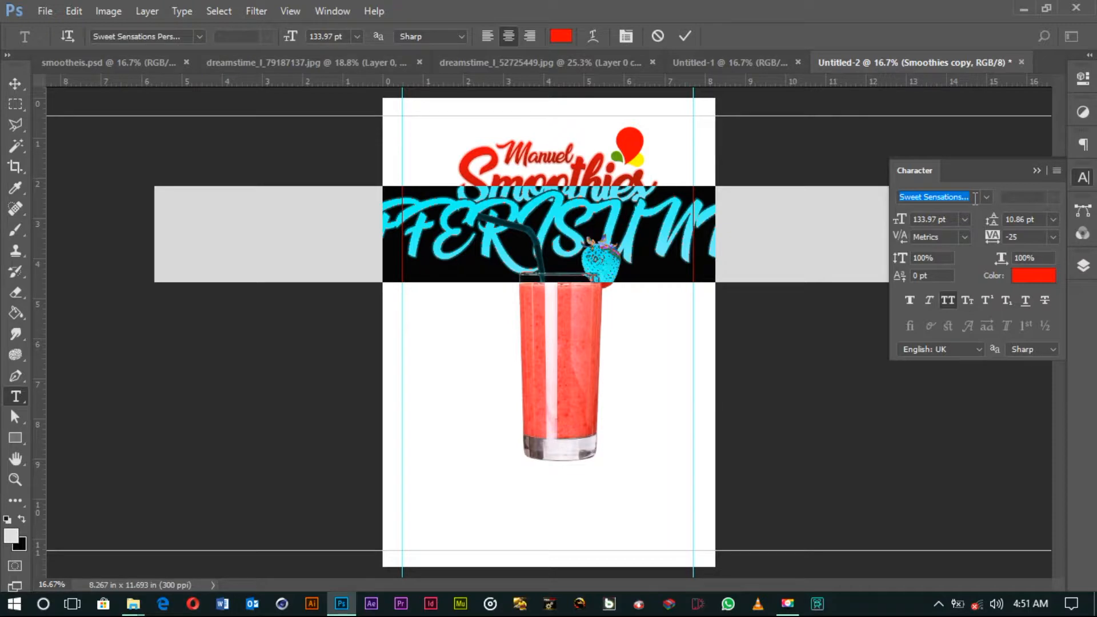
type("mons")
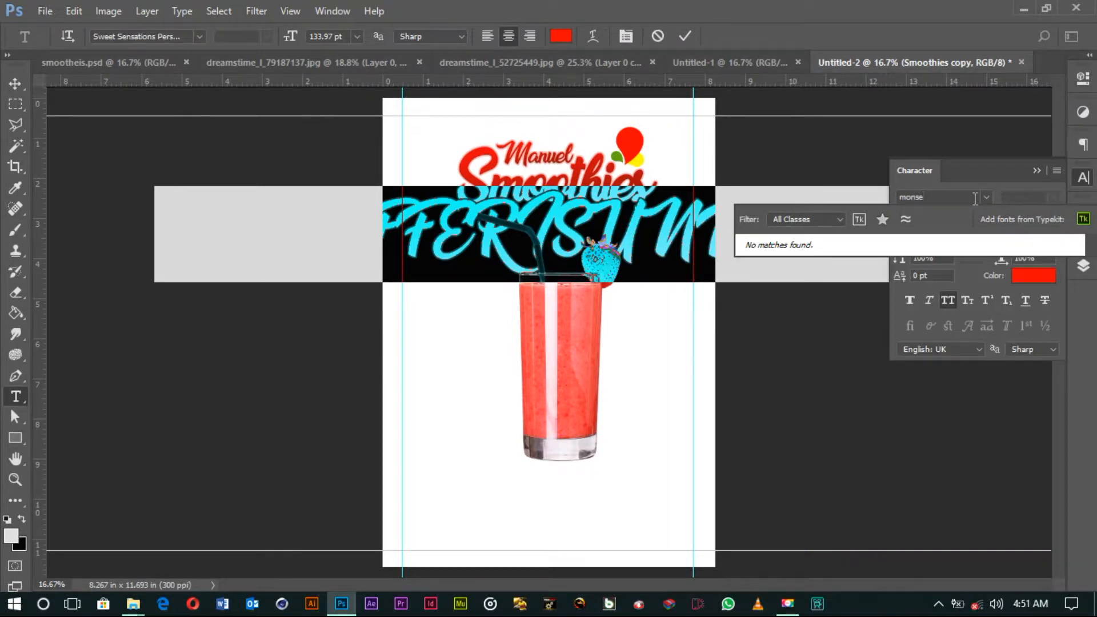
key("BackSpace")
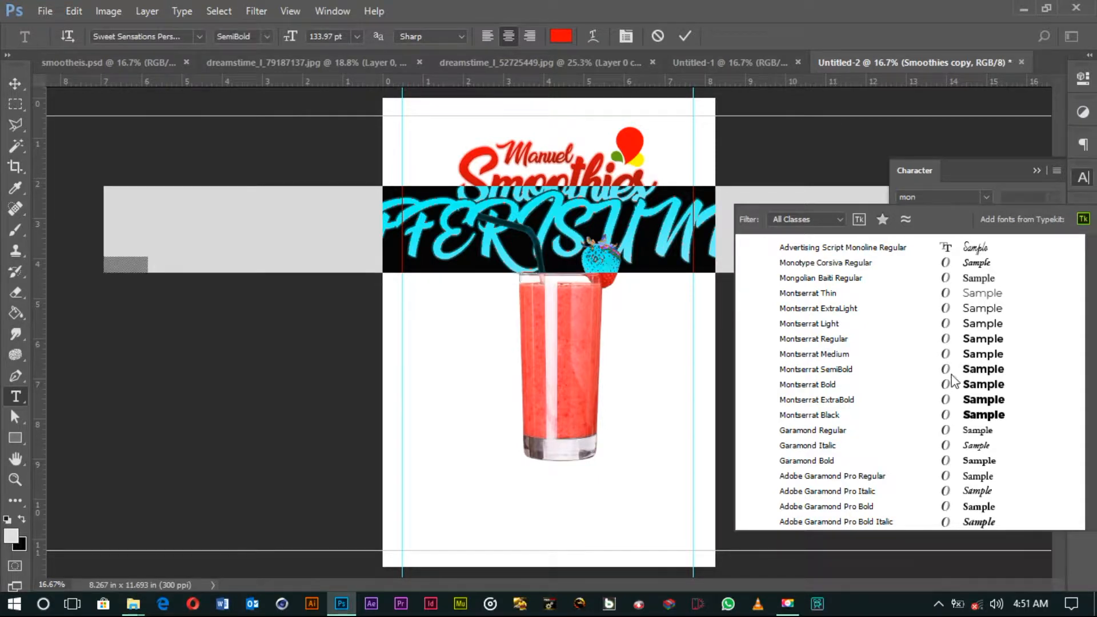
left_click(970, 323)
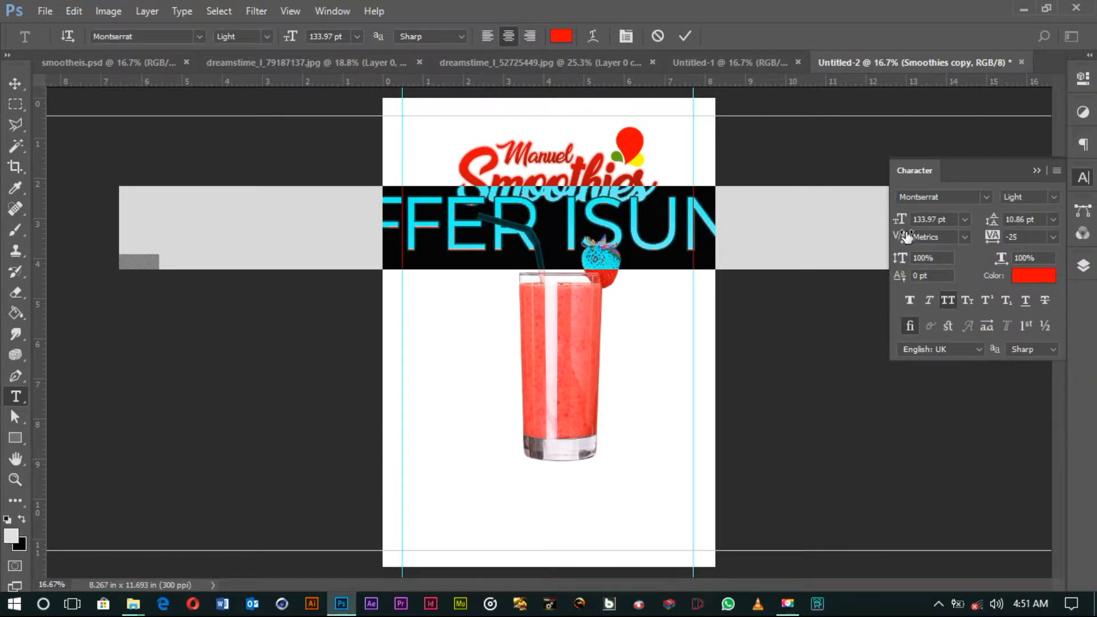
left_click_drag(902, 228, 795, 242)
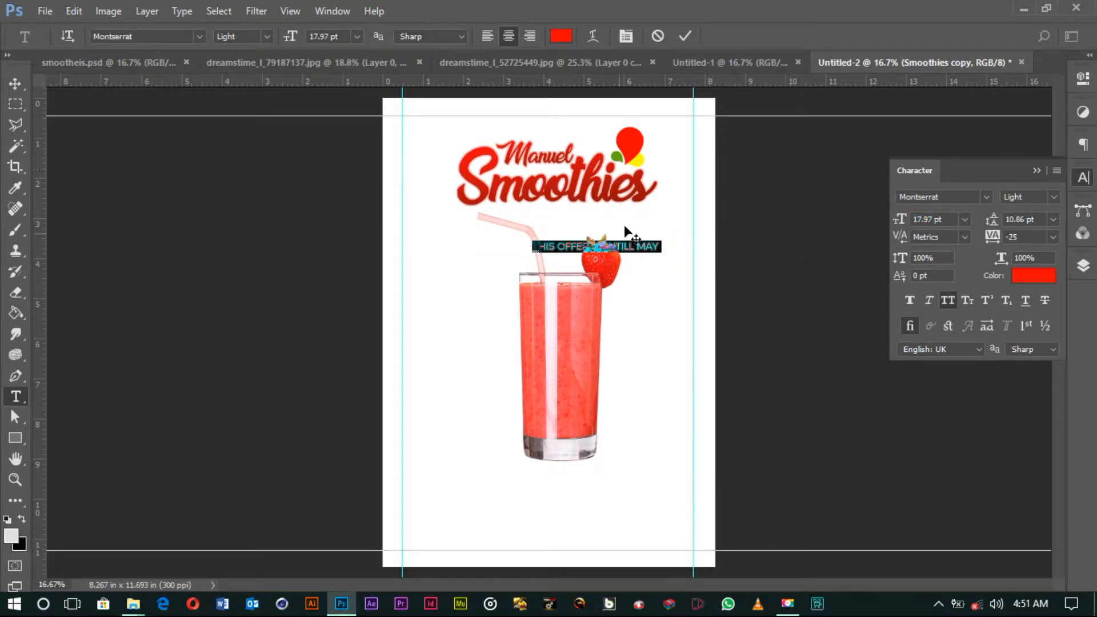
Step: Move the offer line up directly beneath the Smoothies title and insert the missing space before "untill"
left_click_drag(657, 236, 662, 203)
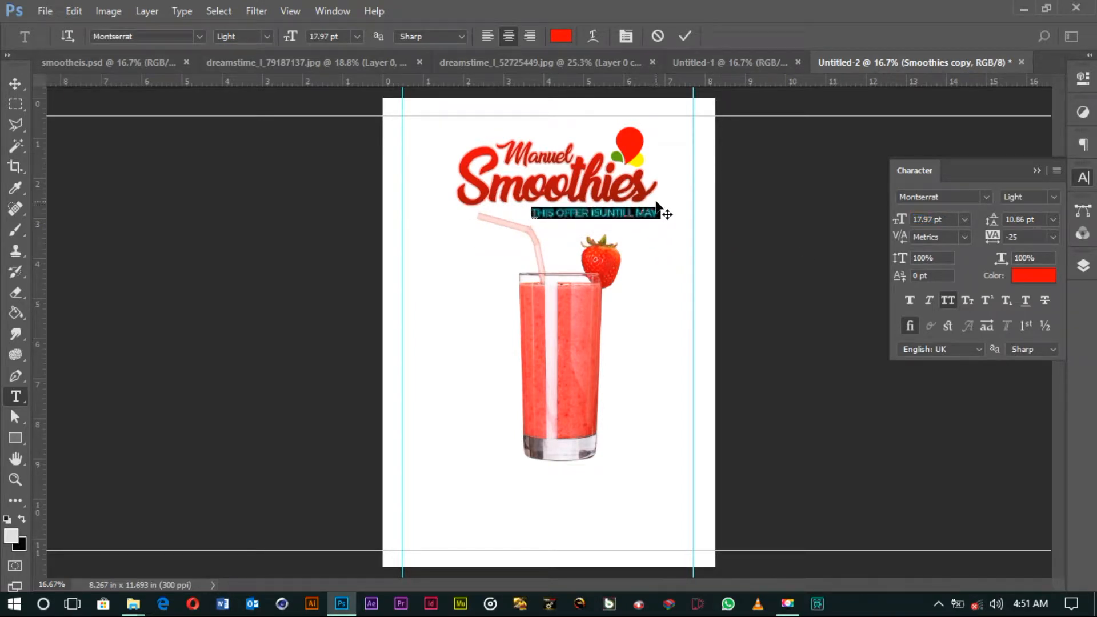
left_click(598, 212)
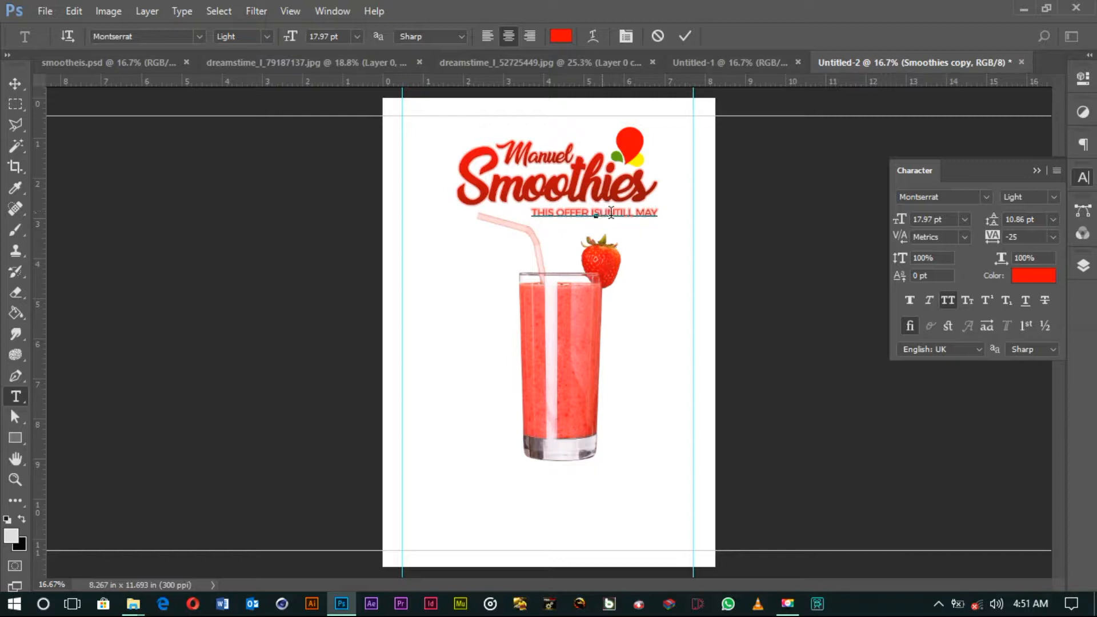
left_click(685, 36)
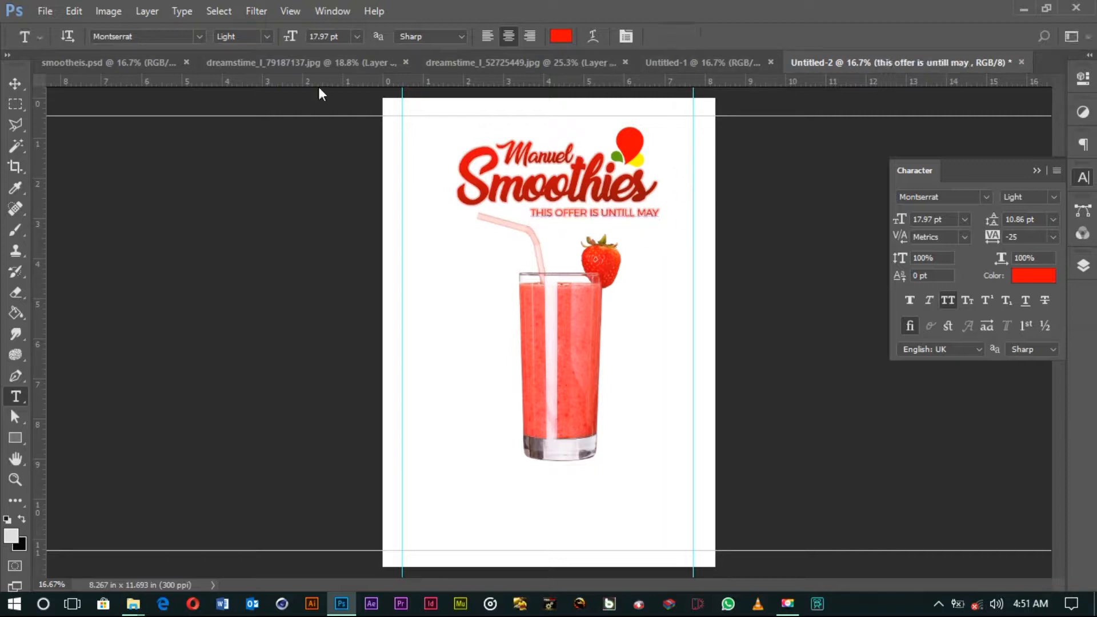
Step: Hide all layer effects on the "this offer is untill may" text layer
left_click(17, 85)
left_click(710, 228)
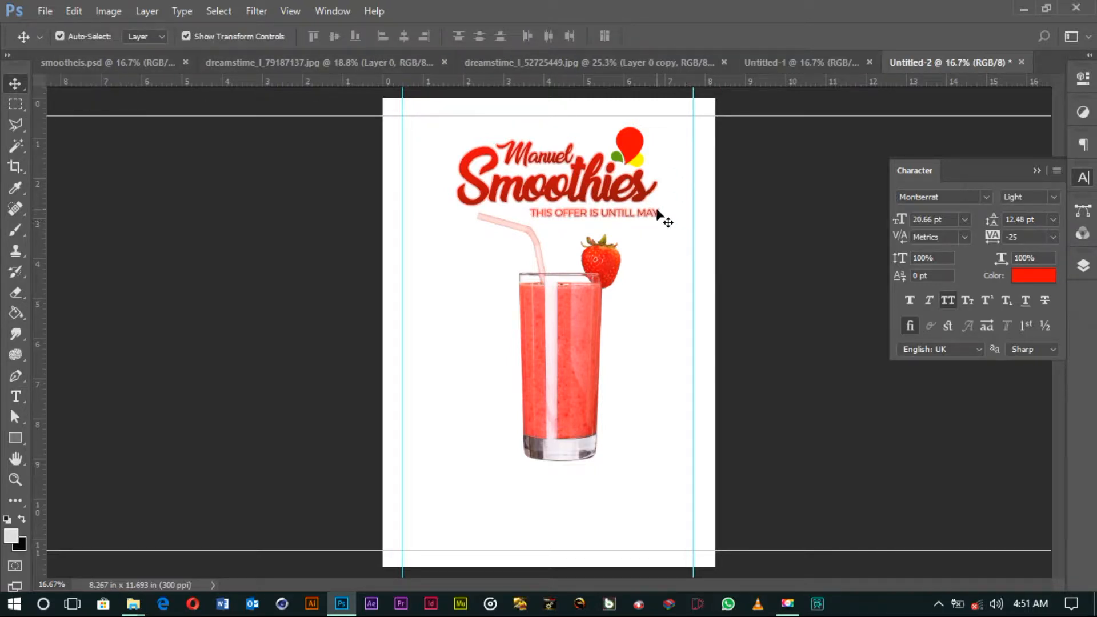
left_click(651, 213)
left_click(1082, 266)
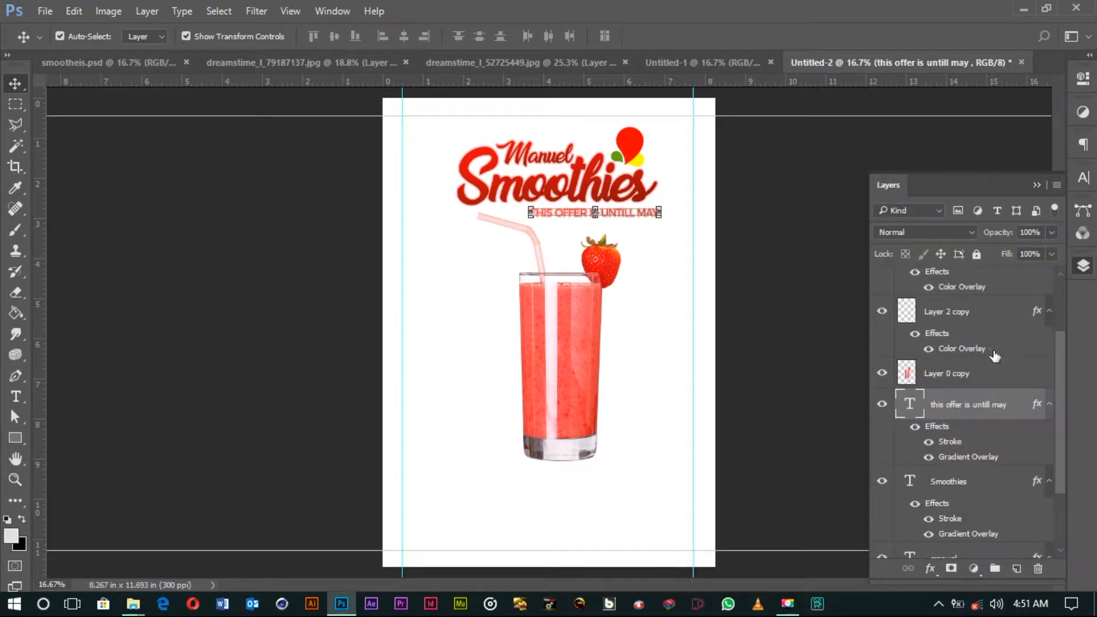
left_click(914, 427)
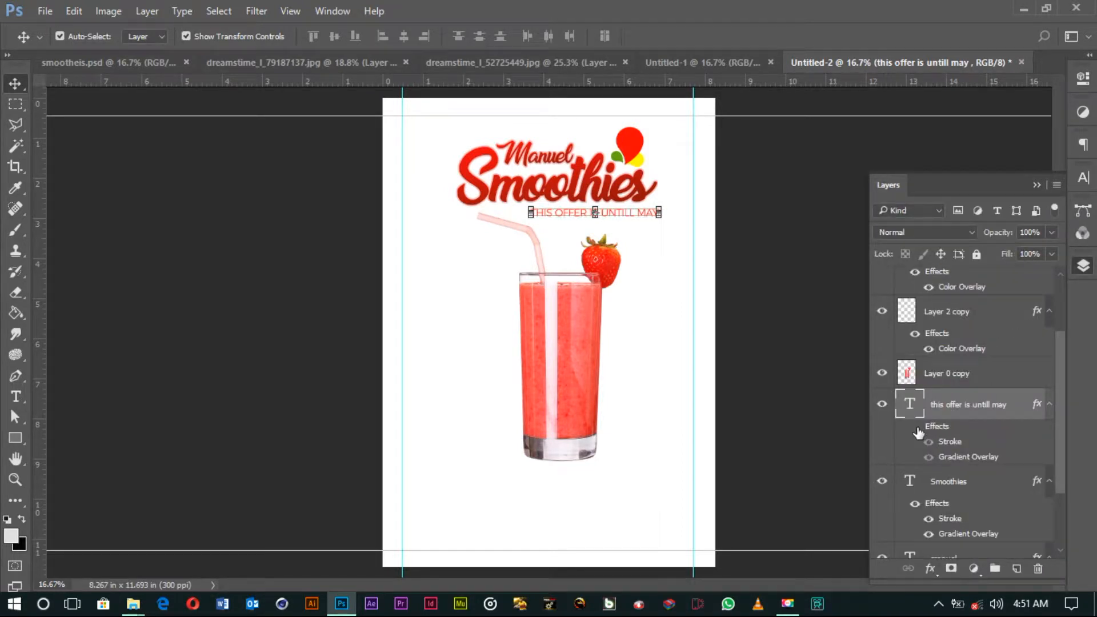
Step: Nudge the offer line slightly closer to the Smoothies title and turn off All Caps for it
left_click(747, 243)
left_click_drag(640, 213, 641, 211)
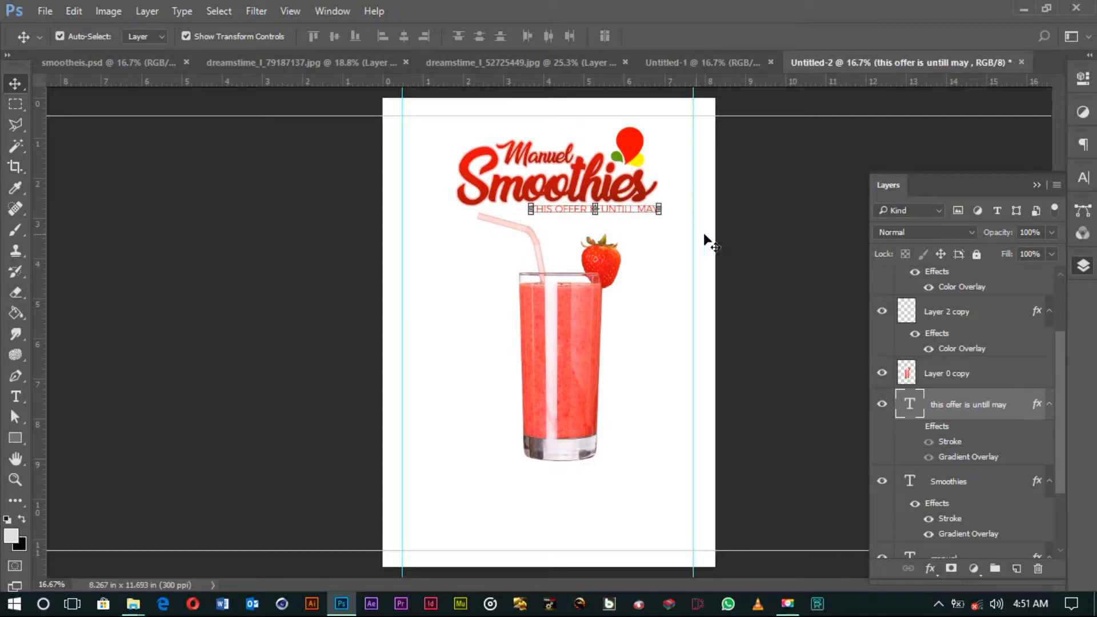
left_click(685, 245)
left_click(629, 208)
left_click(1082, 178)
left_click(947, 298)
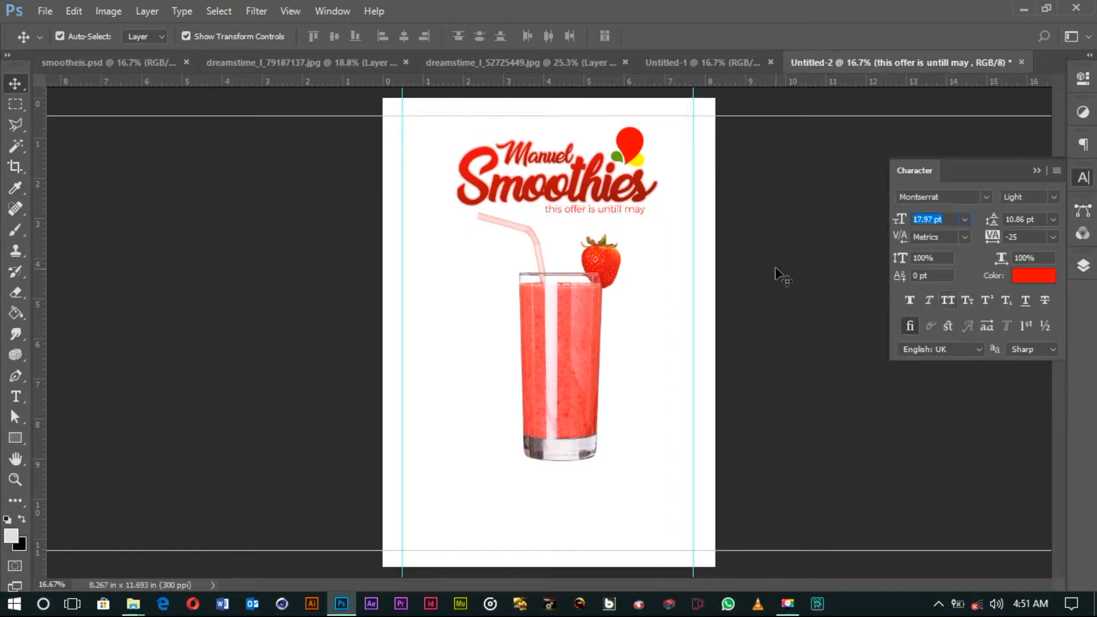
Step: Reposition the offer line slightly lower beneath the Smoothies title
left_click(774, 272)
left_click_drag(632, 217, 632, 220)
left_click(738, 253)
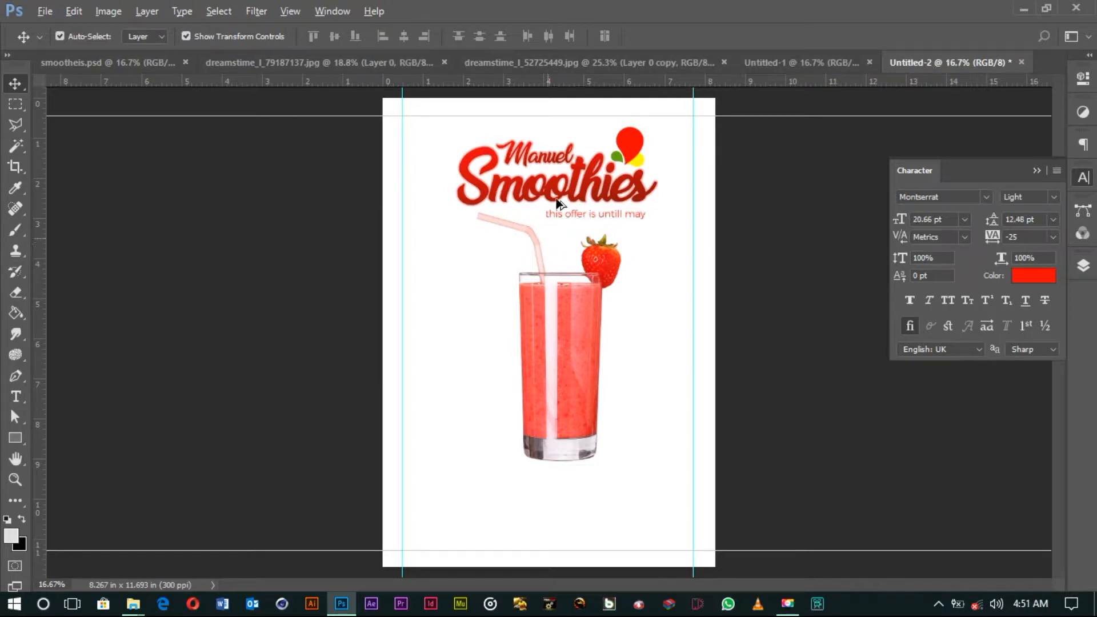
left_click(633, 216)
key("shift+Up")
key("shift+Up")
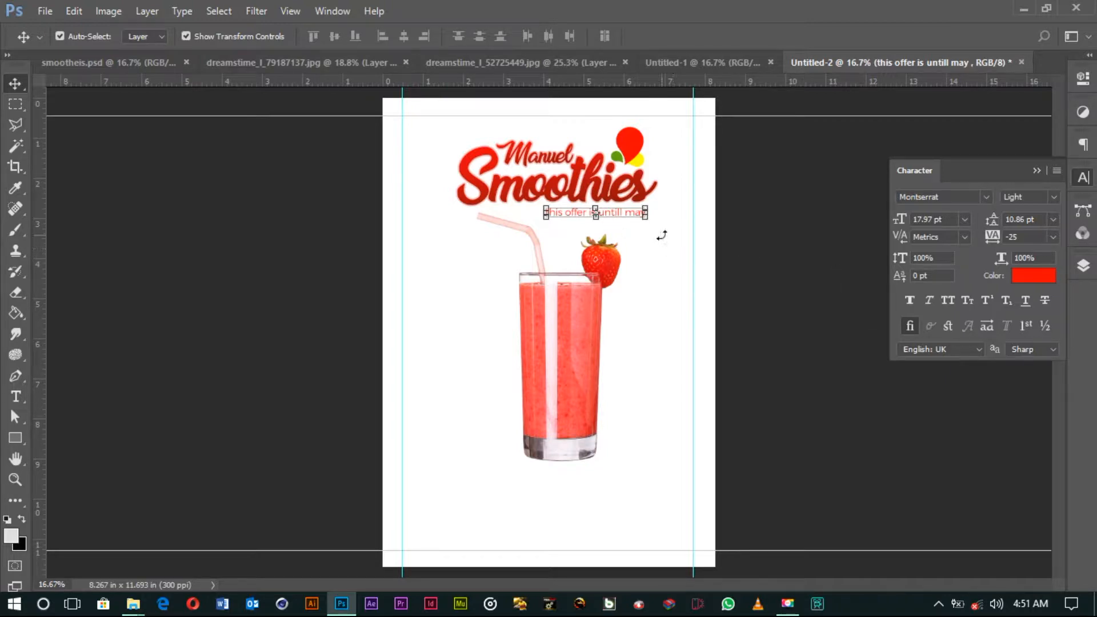
Step: Capitalize the first letters of "this" and "offer" in the offer line with All Caps
left_click(21, 478)
left_click_drag(537, 187, 590, 217)
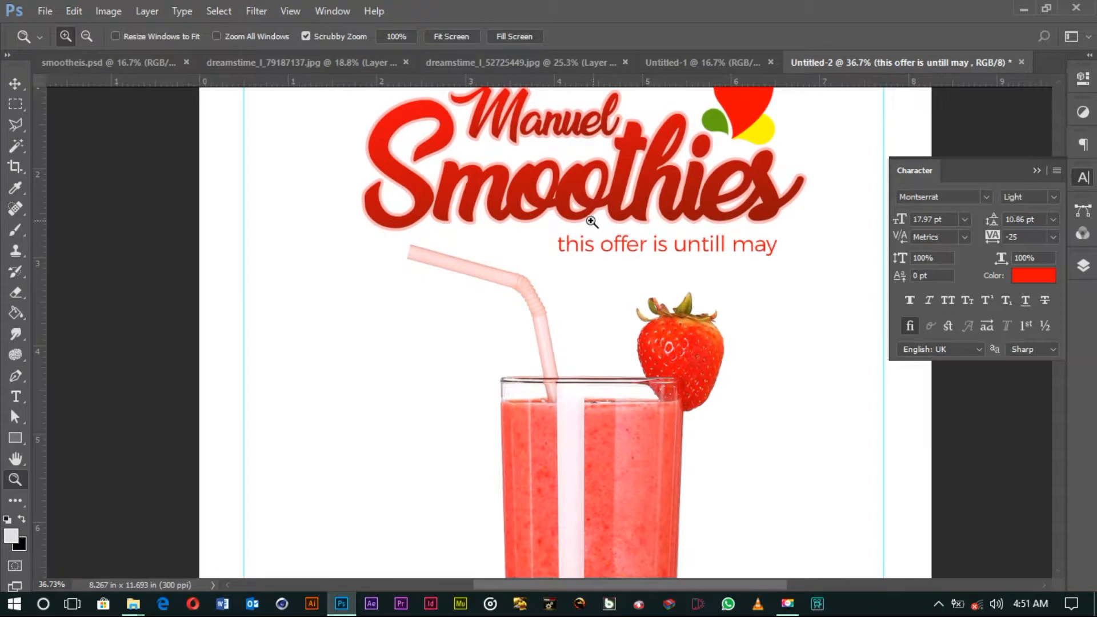
left_click(23, 84)
left_click(23, 84)
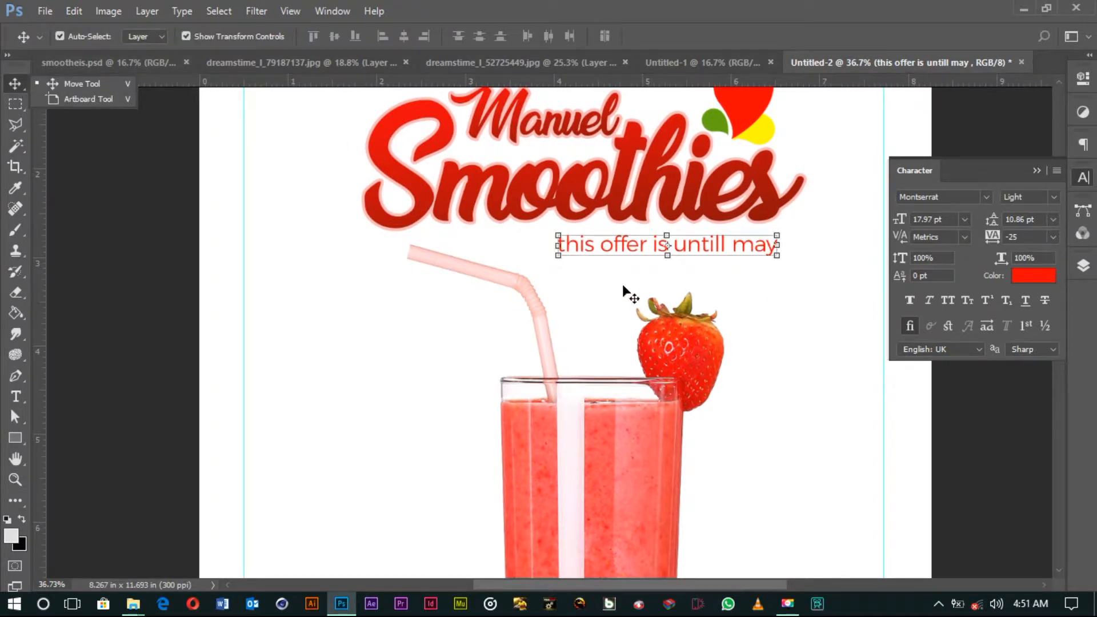
key("t")
left_click_drag(565, 244, 553, 244)
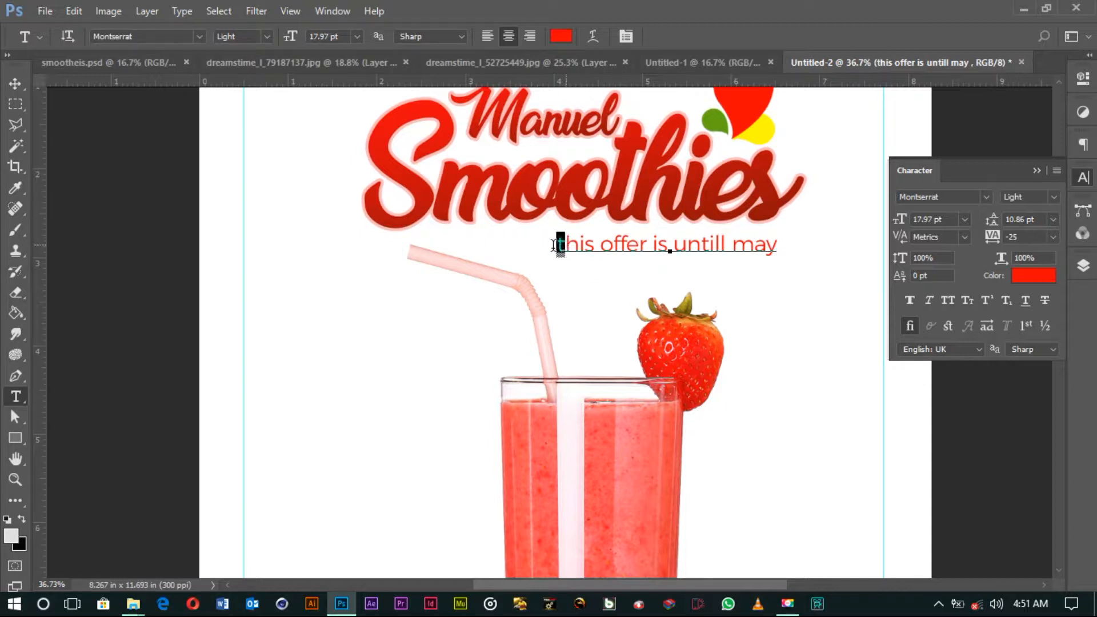
left_click(948, 300)
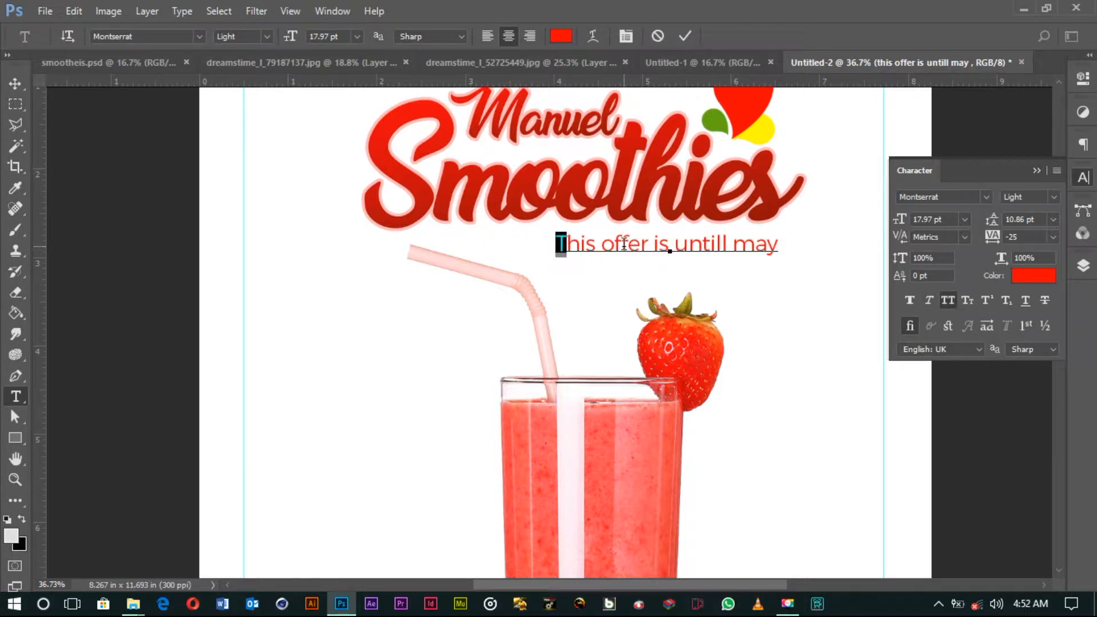
left_click_drag(615, 245, 601, 245)
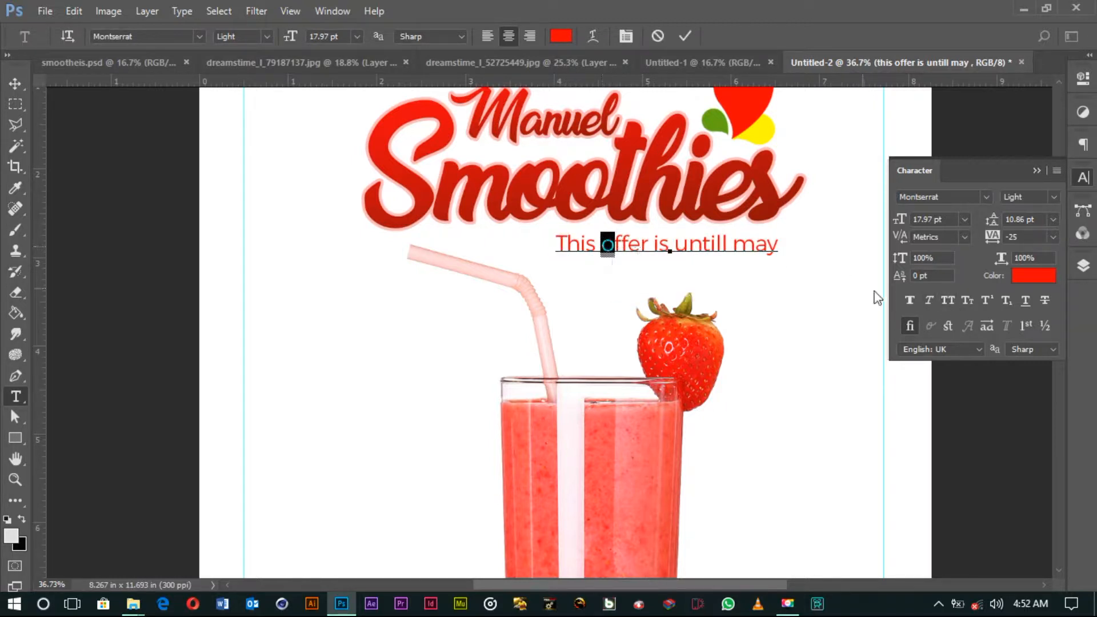
left_click(948, 300)
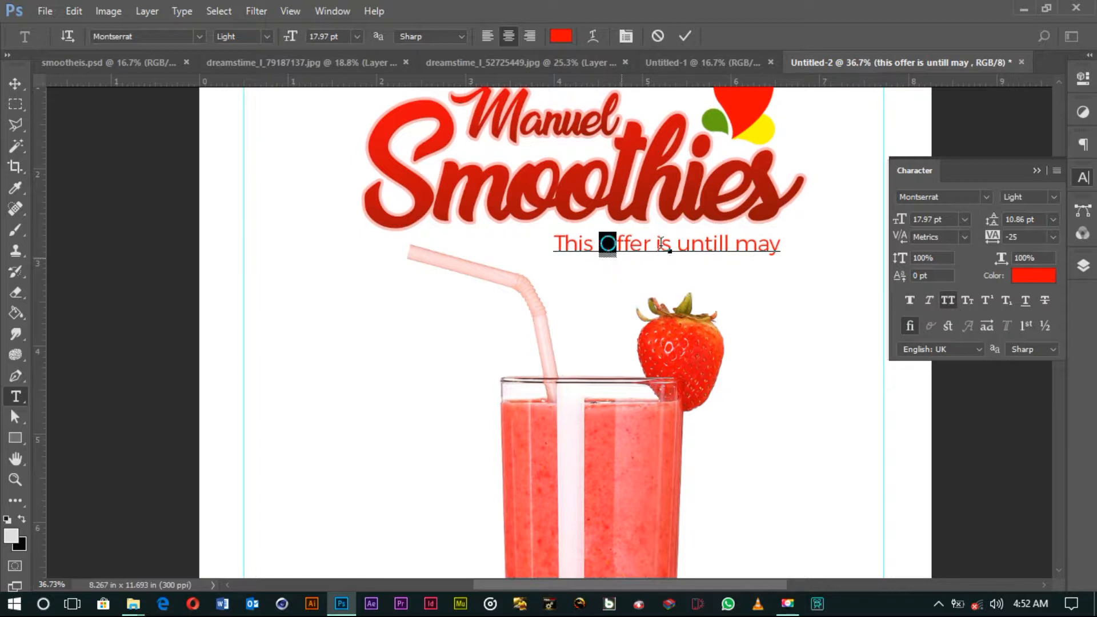
Step: Apply All Caps to the first letters of "is", "untill" and "may" and commit the offer text
left_click_drag(662, 244, 656, 245)
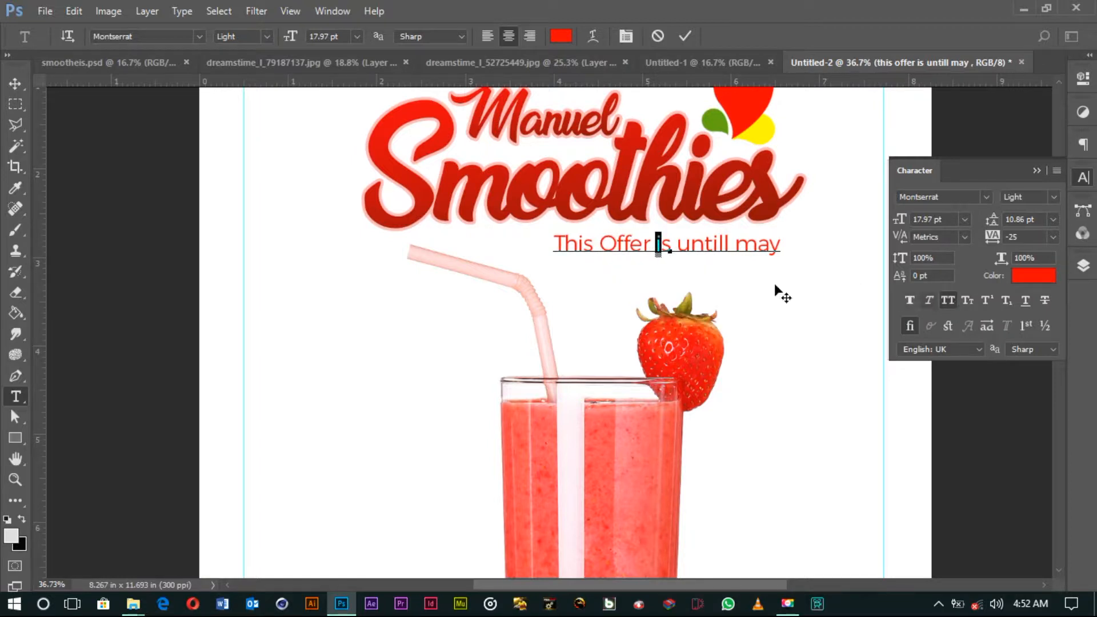
left_click_drag(689, 245, 682, 248)
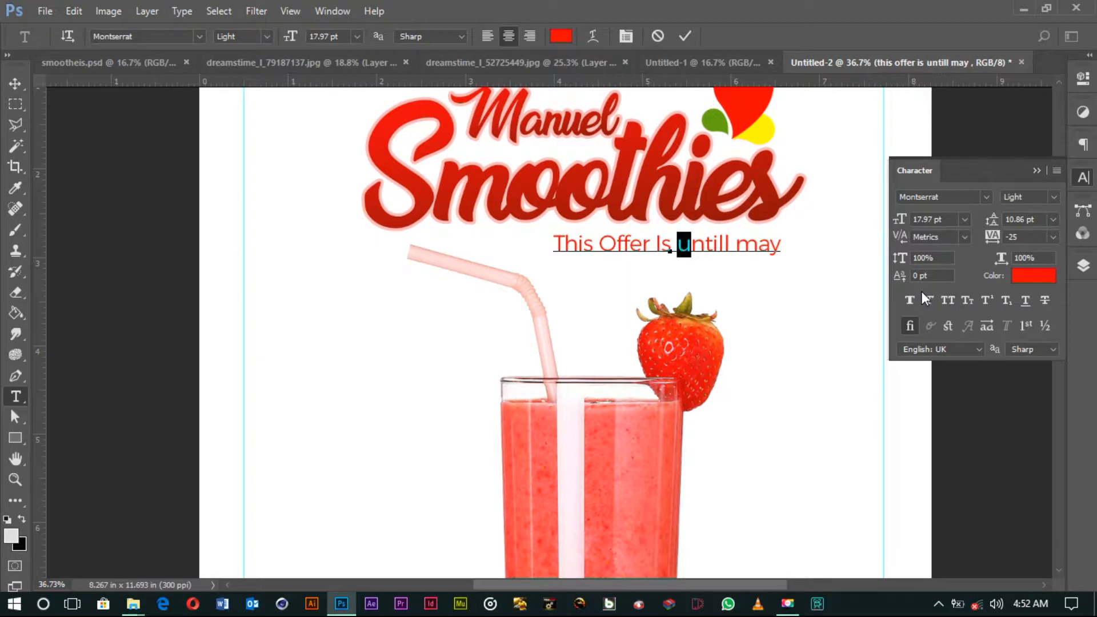
left_click(948, 300)
left_click_drag(759, 246, 737, 246)
left_click(941, 300)
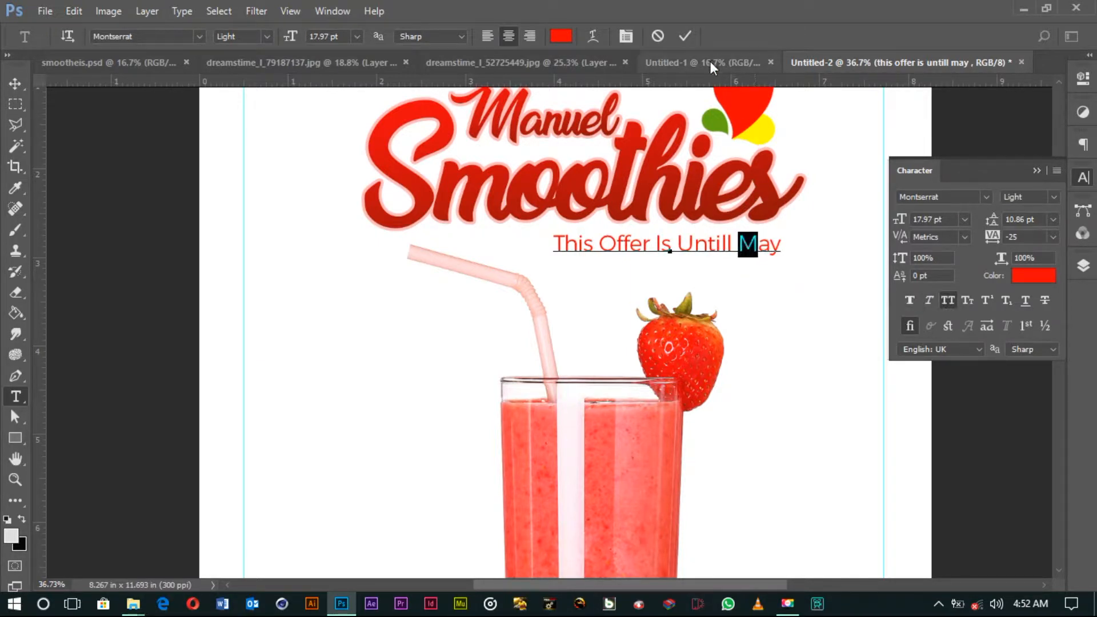
left_click(685, 36)
Step: Draw a light grey rectangle without stroke, about 593 × 359 px, to the left of the smoothie glass
scroll(713, 238, "down", 1)
scroll(713, 238, "down", 1)
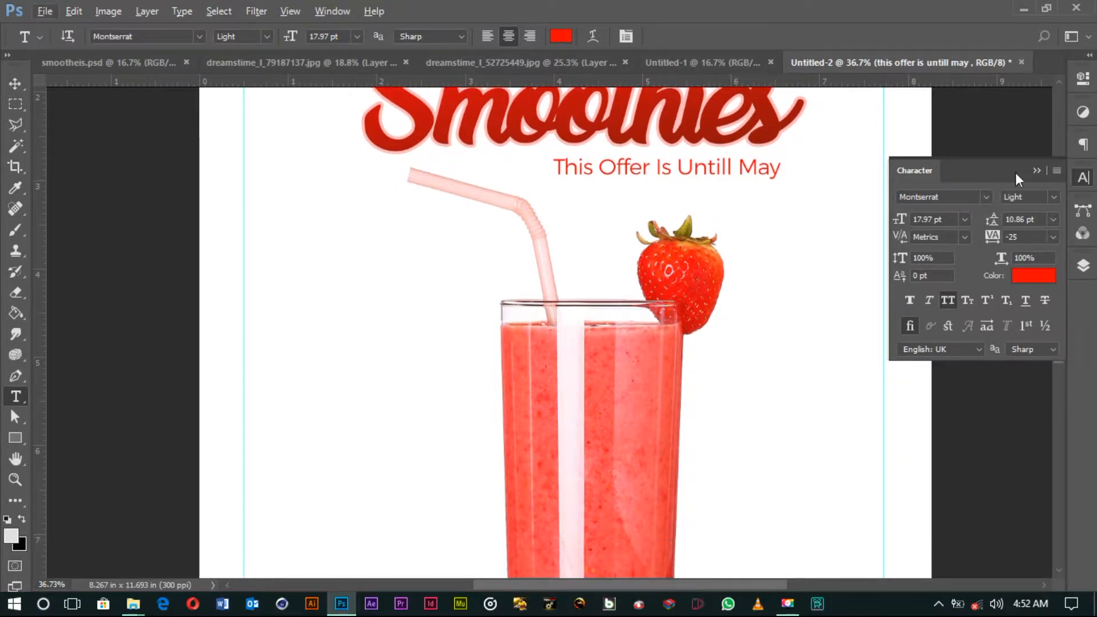
left_click(1035, 170)
scroll(677, 234, "down", 1)
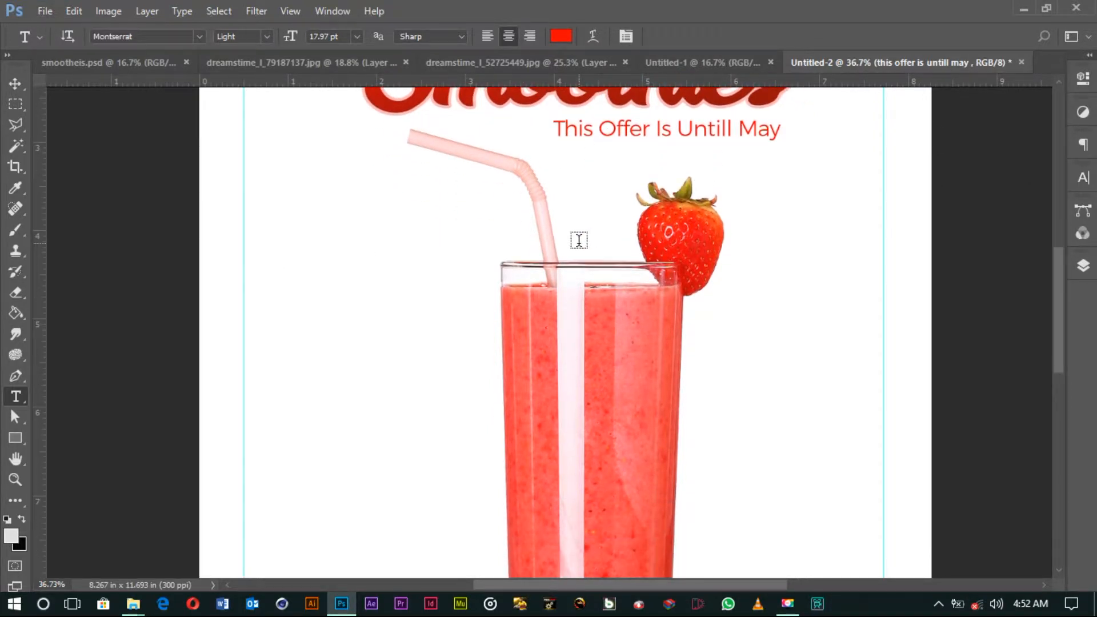
key("z")
left_click_drag(577, 240, 382, 205)
left_click(16, 84)
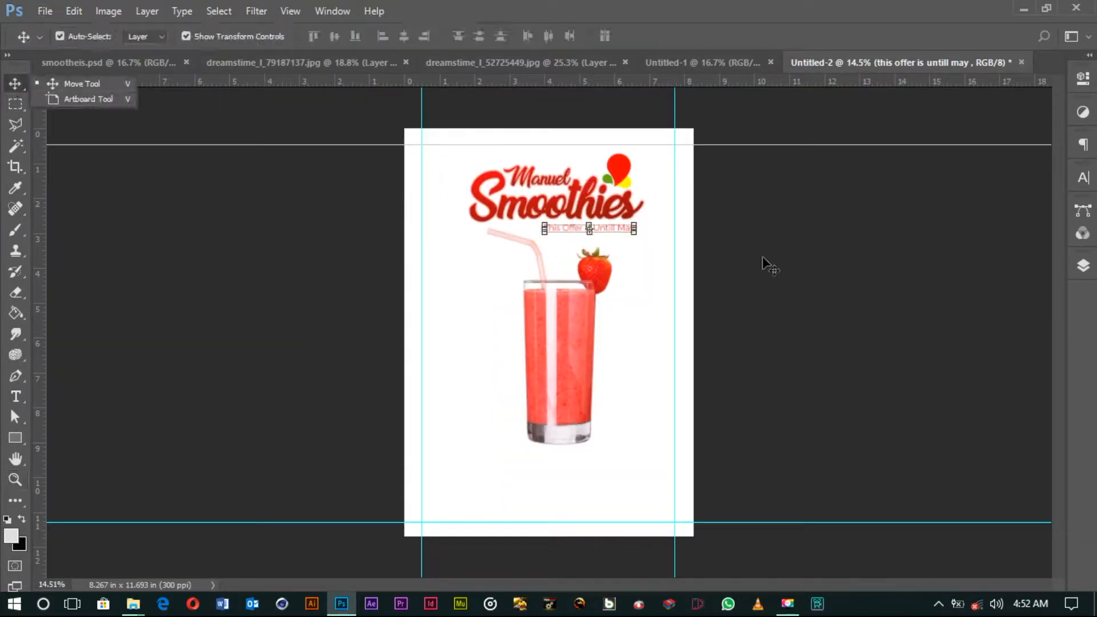
left_click(730, 323)
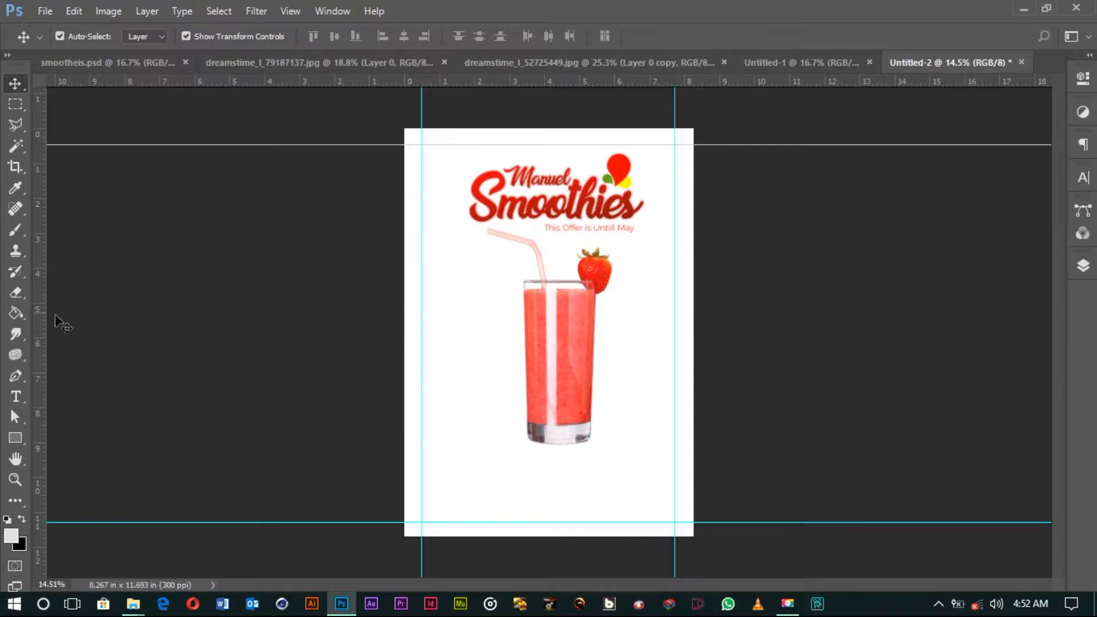
left_click(22, 437)
left_click_drag(445, 281, 515, 323)
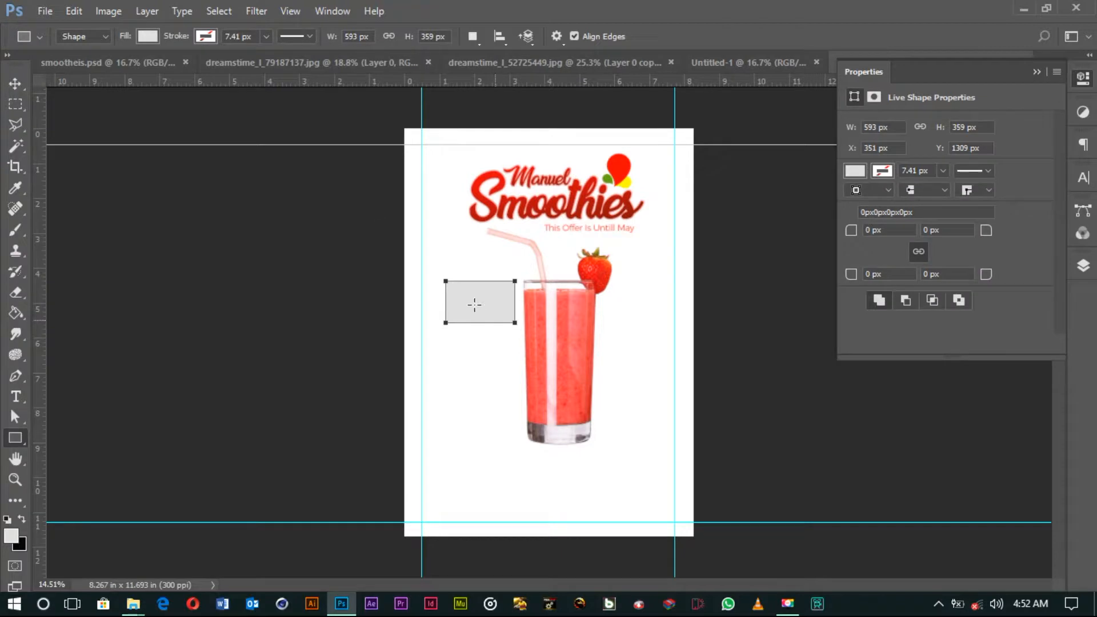
Step: Reduce the grey rectangle's height to about 311 px from its lower edge
left_click(16, 84)
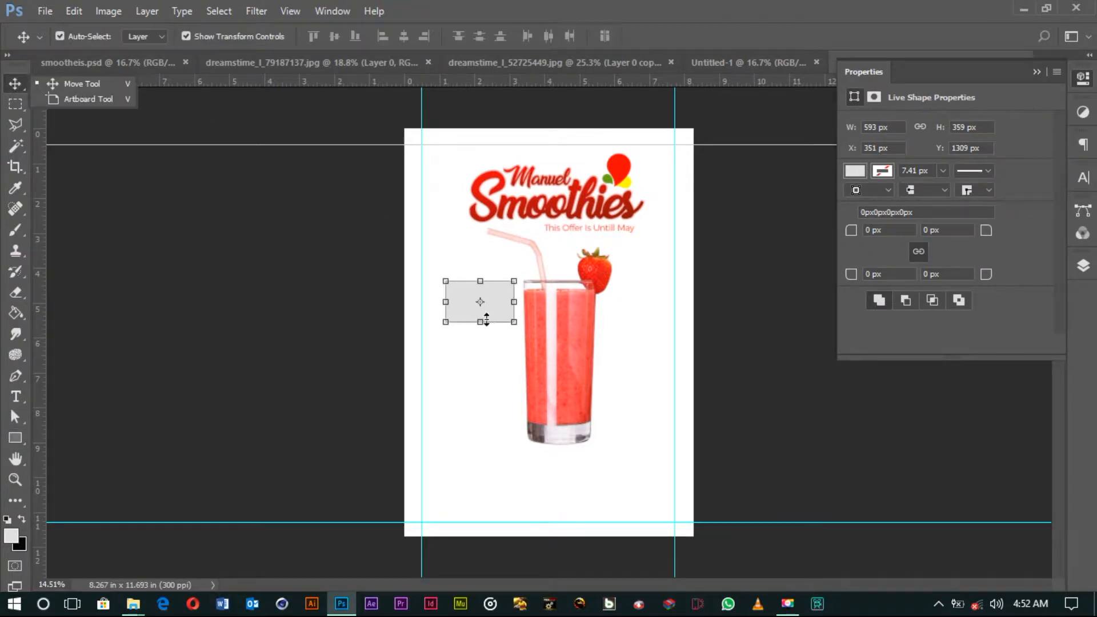
key("ctrl+t")
left_click_drag(480, 322, 480, 316)
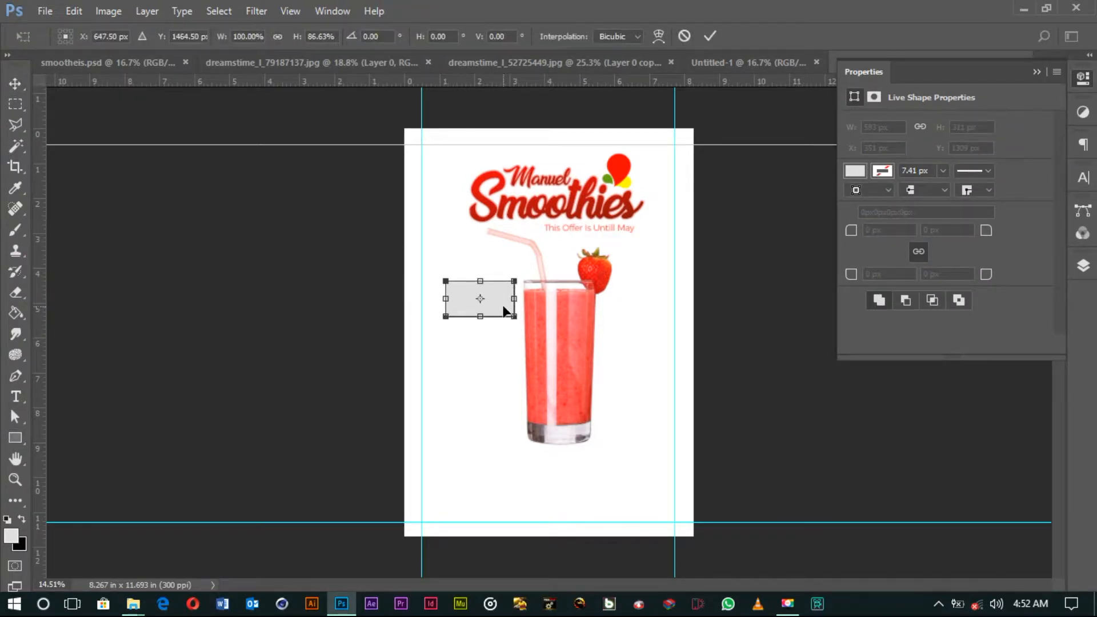
key("Return")
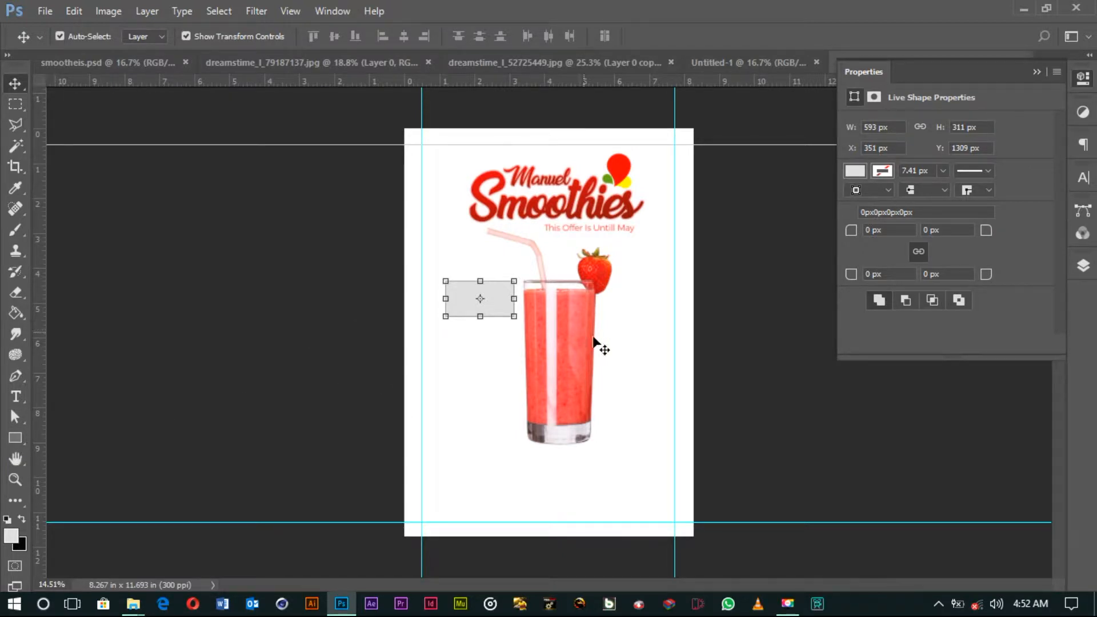
Step: Shift the smoothie glass slightly right and down, and move the rectangle straight down to about Y 1443 px
left_click_drag(578, 355, 594, 369)
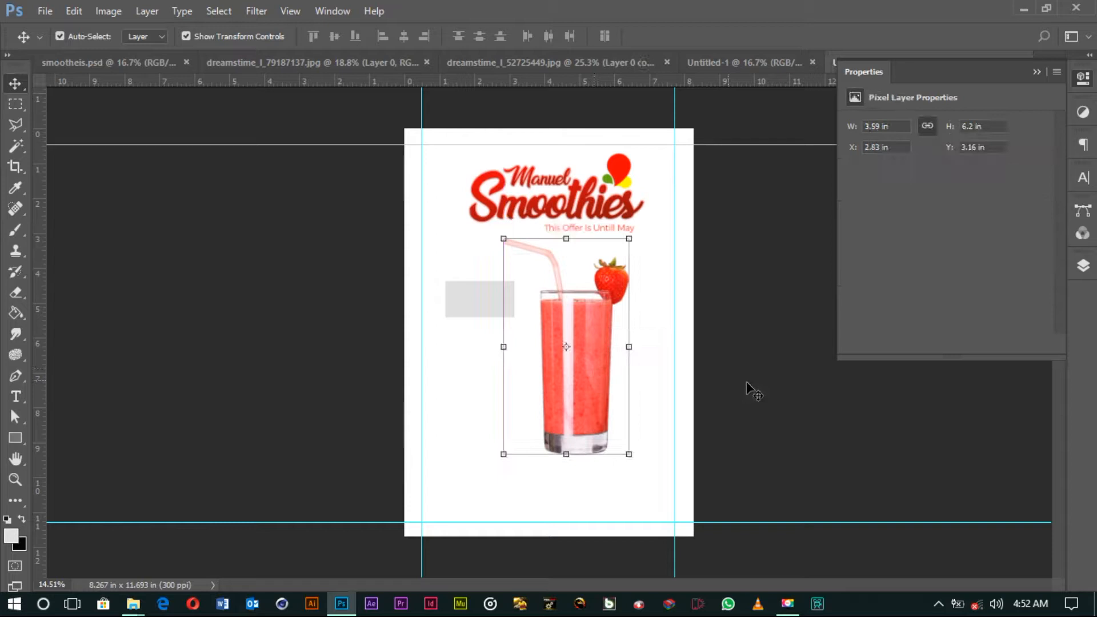
left_click_drag(468, 304, 468, 319)
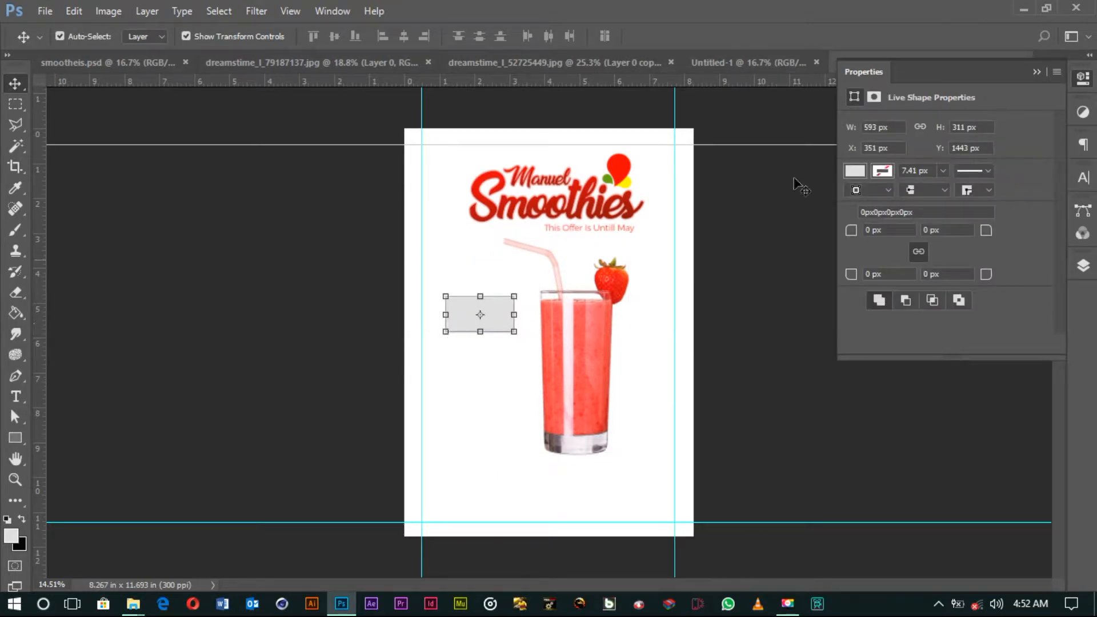
Step: Fill the rectangle with a red swatch and sample the red of the title's "S" as the foreground colour
left_click(862, 173)
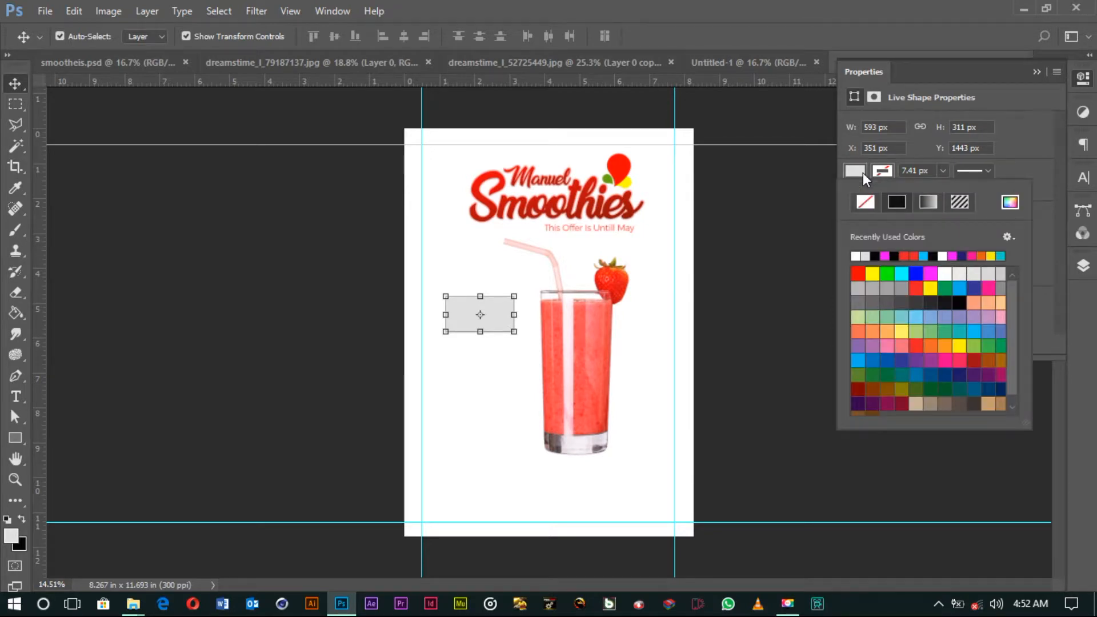
left_click(916, 288)
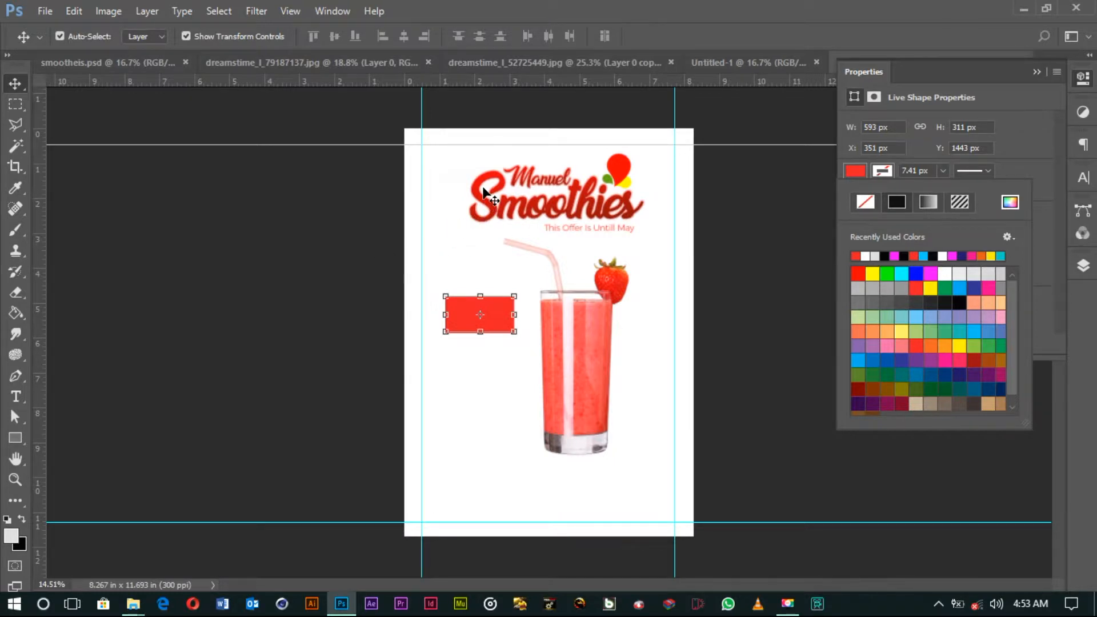
key("i")
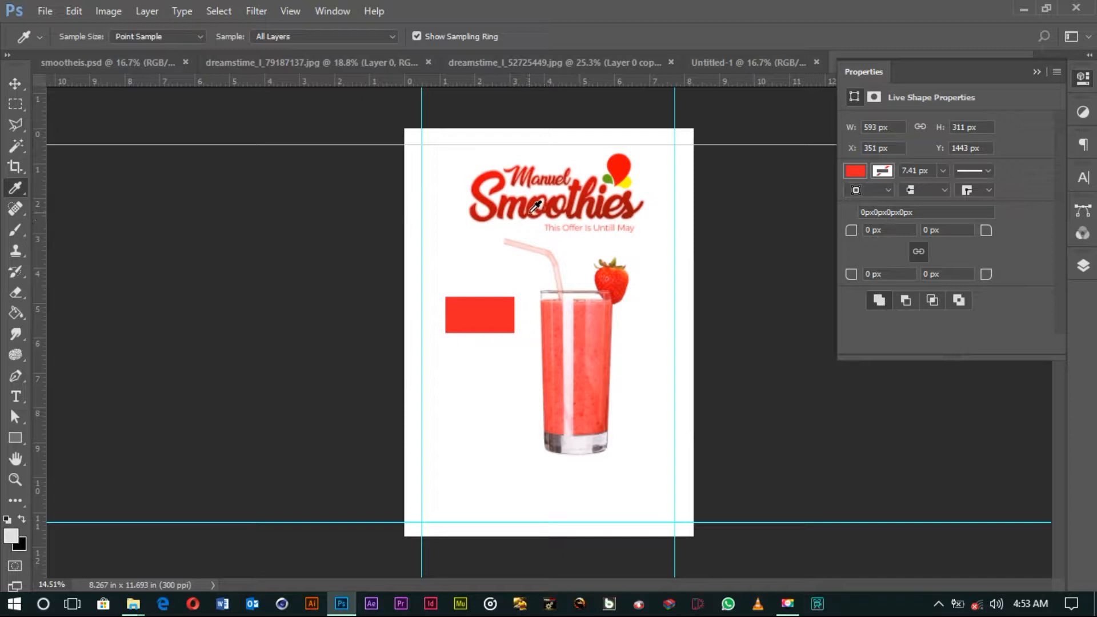
left_click(492, 174)
left_click(14, 84)
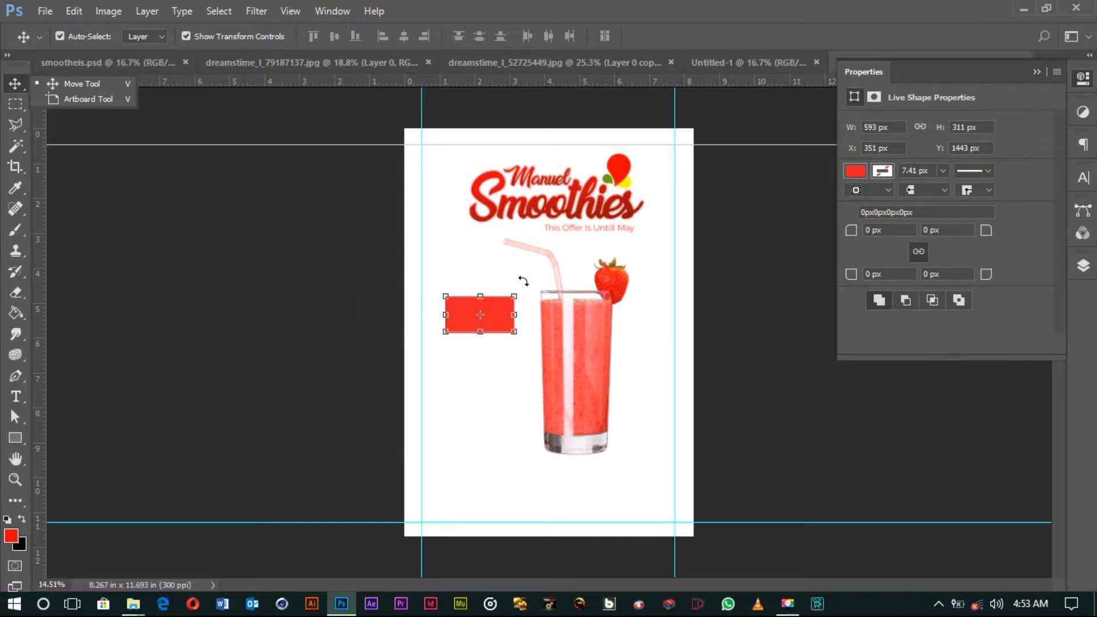
key("i")
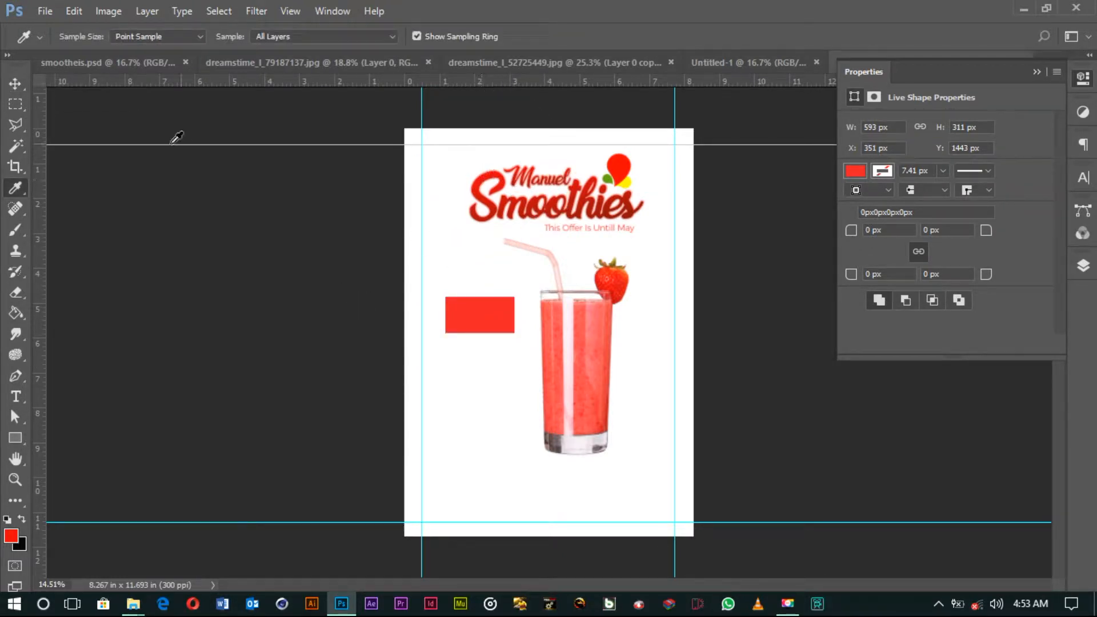
left_click(14, 83)
left_click(526, 384)
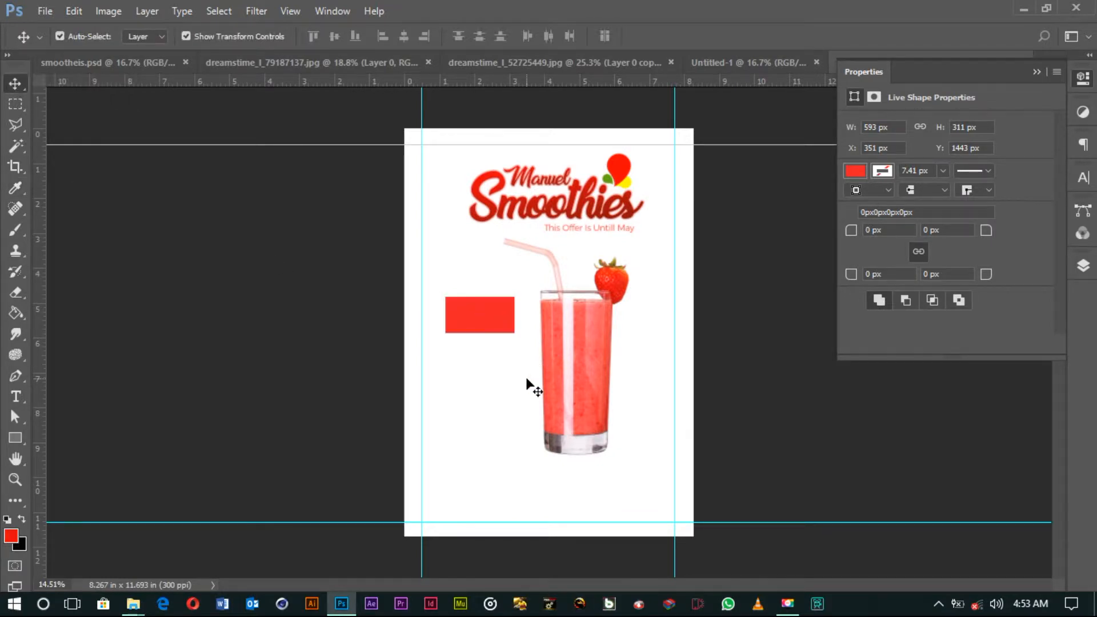
Step: Recolour the rectangle with the bright red sampled from the "S" of the Smoothies title
left_click(513, 324)
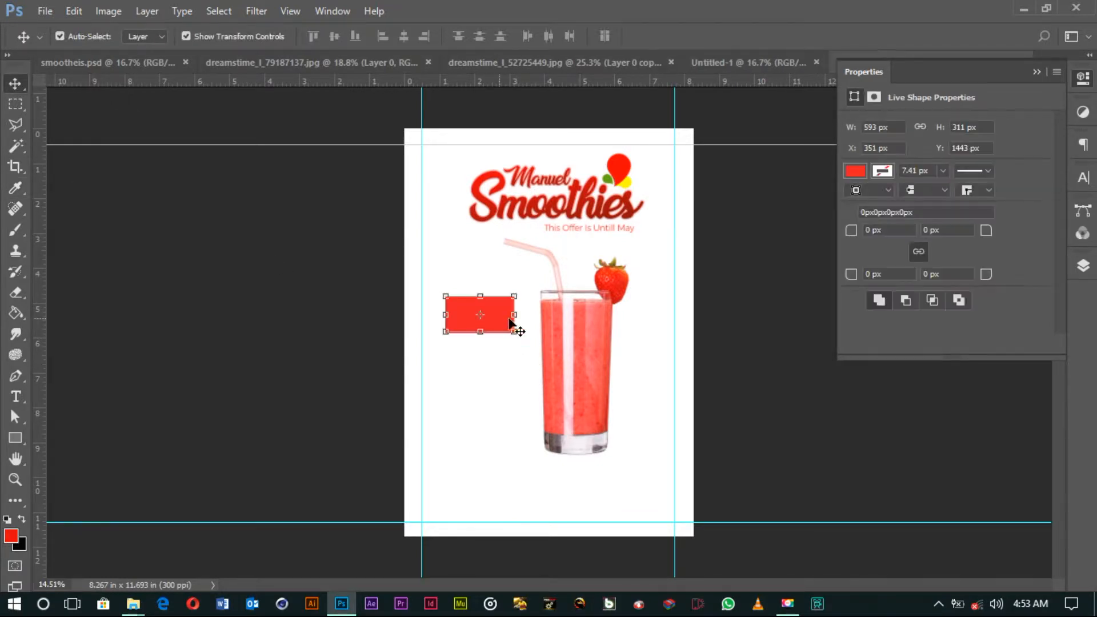
left_click(1084, 264)
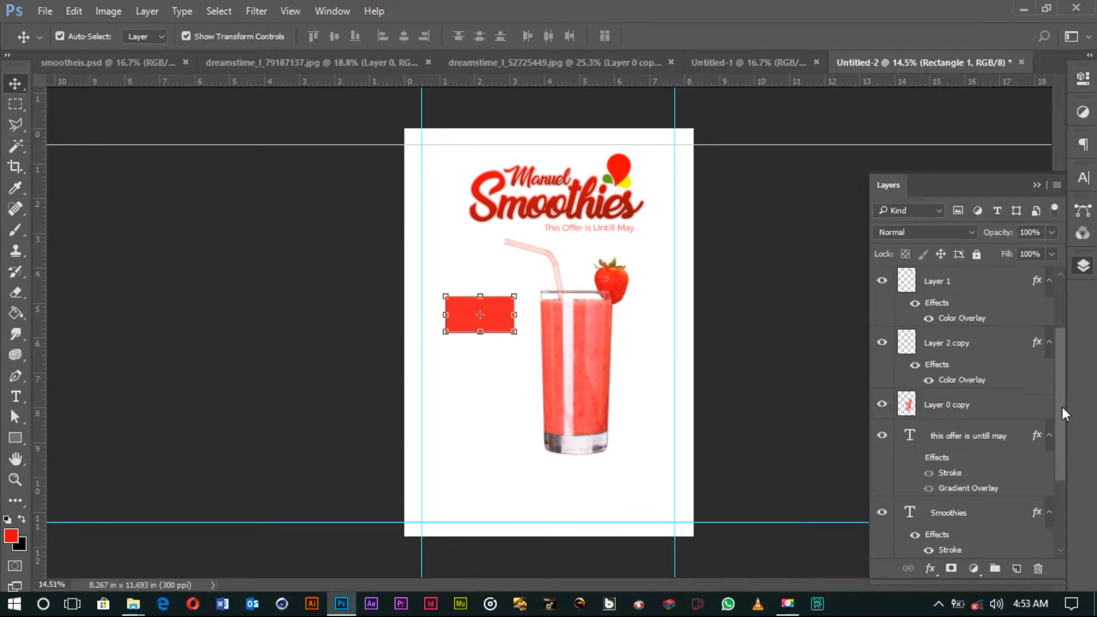
left_click_drag(1061, 406, 1054, 303)
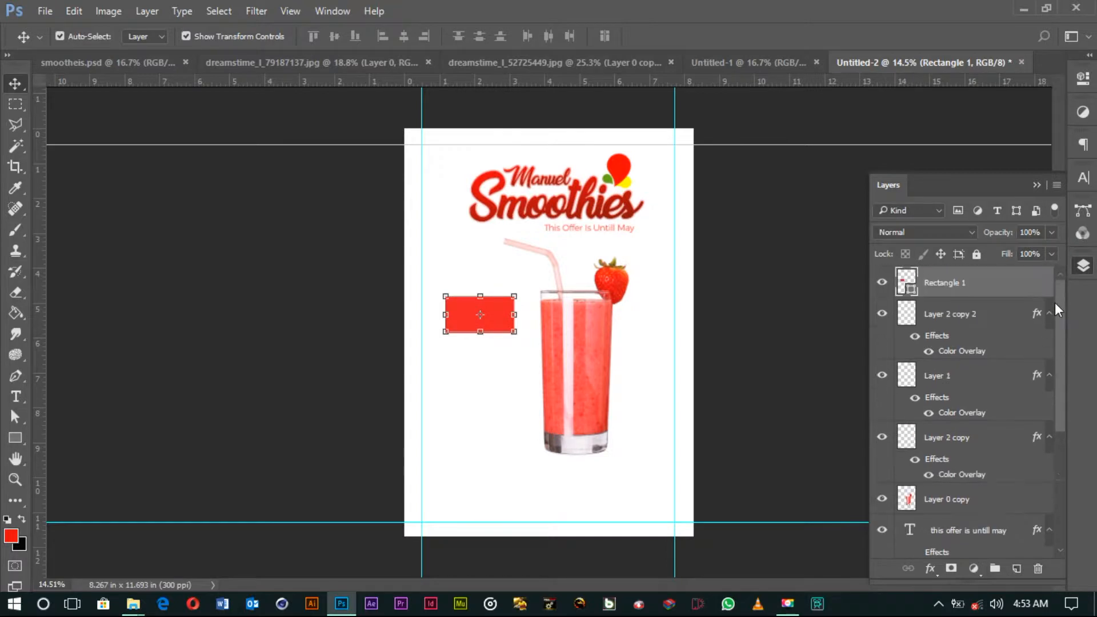
double_click(910, 290)
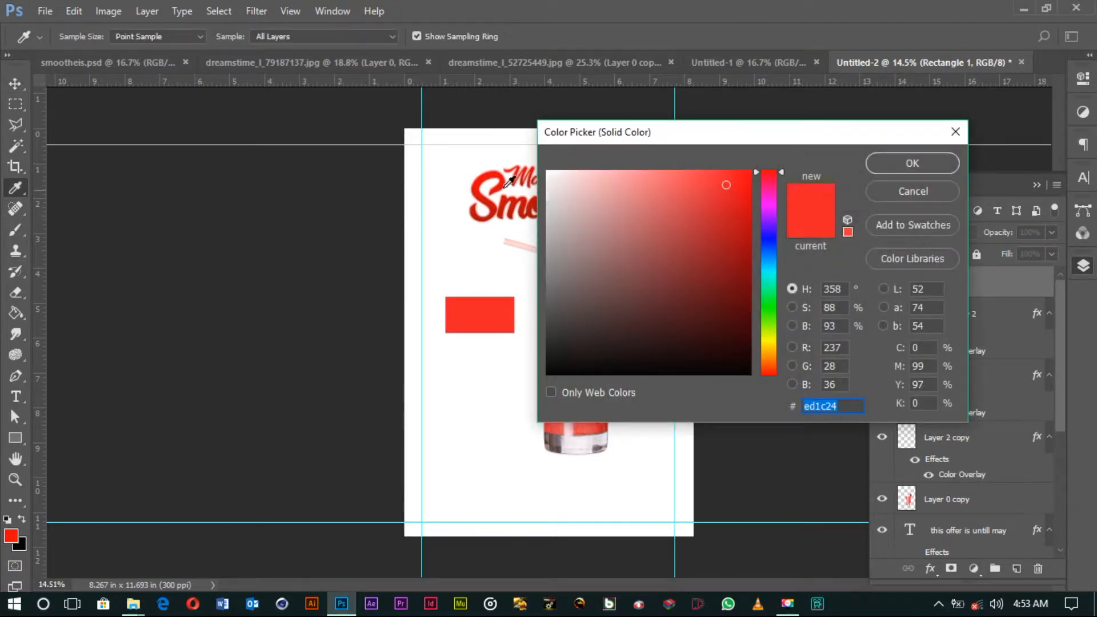
left_click(489, 177)
left_click(884, 171)
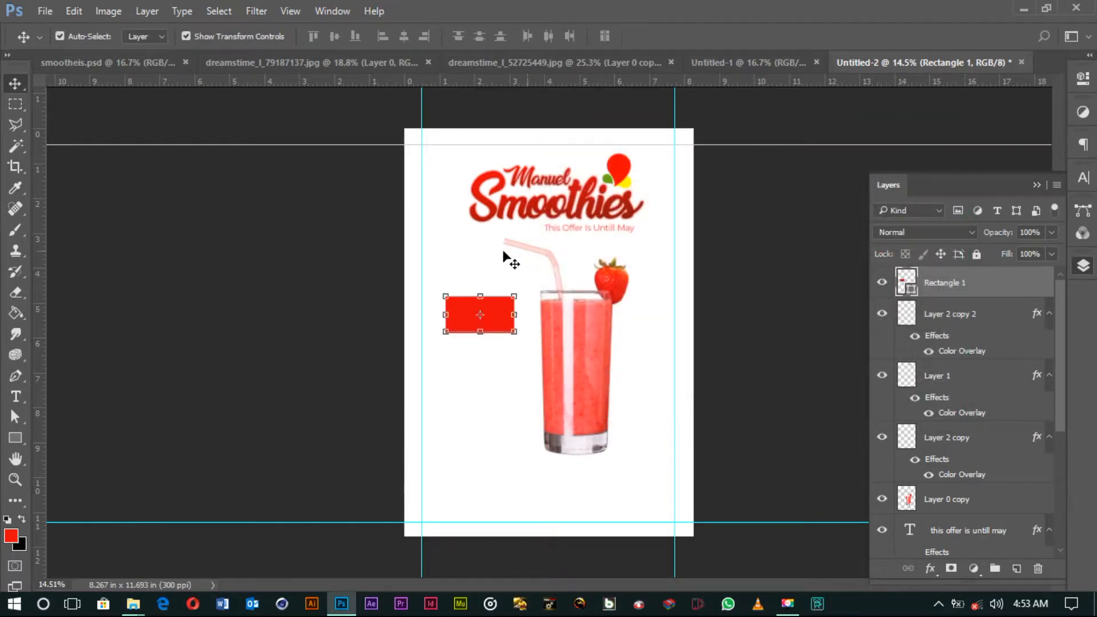
mouse_move(478, 301)
left_mouse_down()
mouse_move(479, 291)
mouse_move(479, 308)
left_mouse_up()
left_click(589, 368)
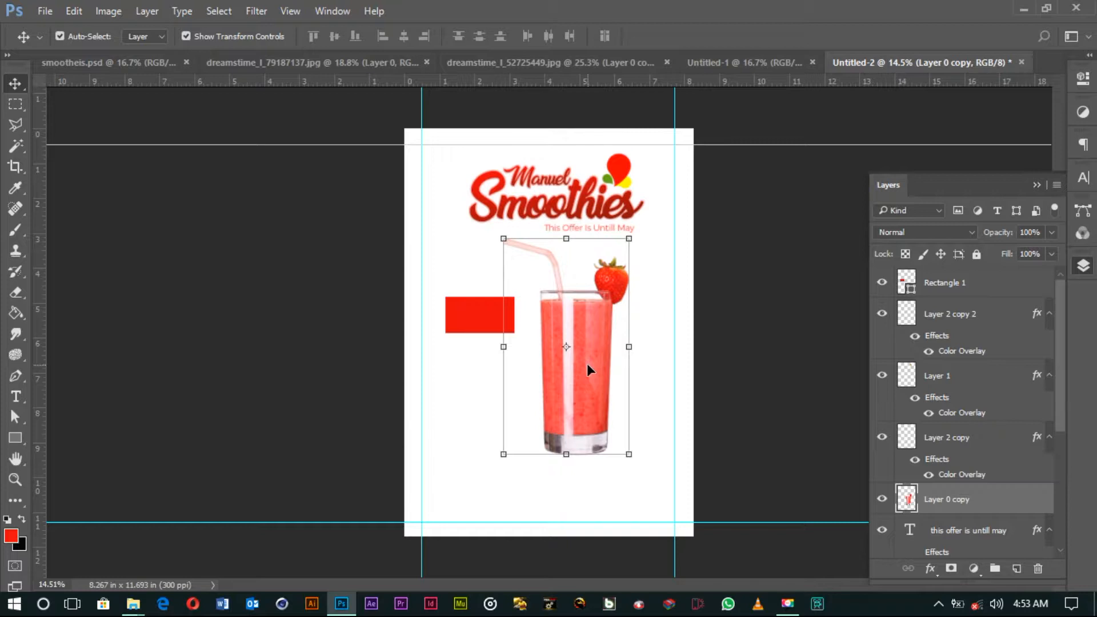
left_click(736, 324)
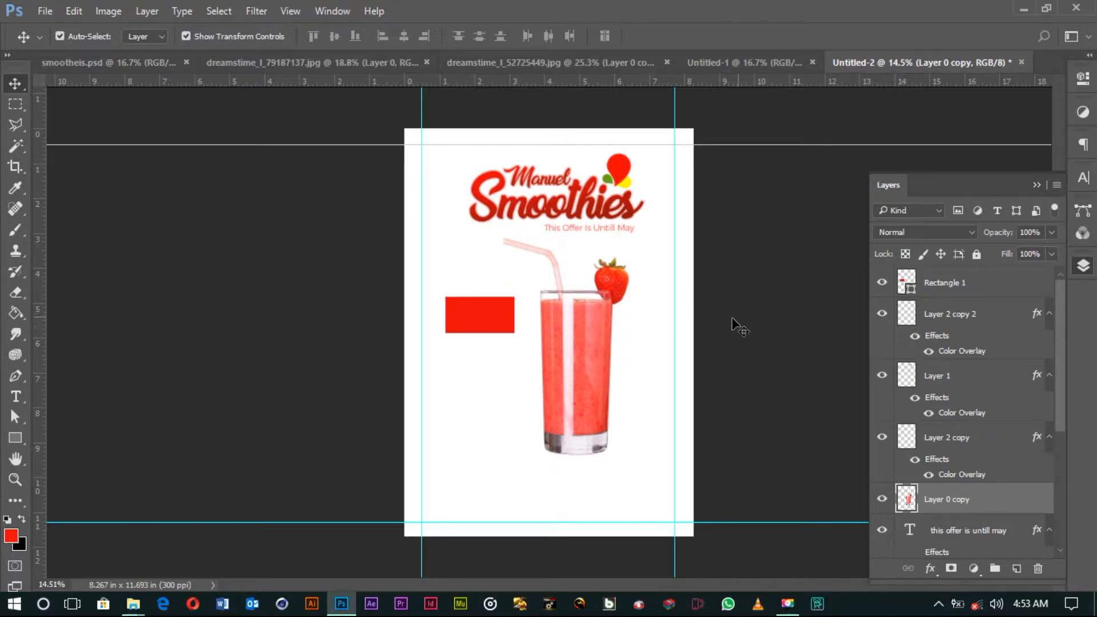
left_click(513, 327)
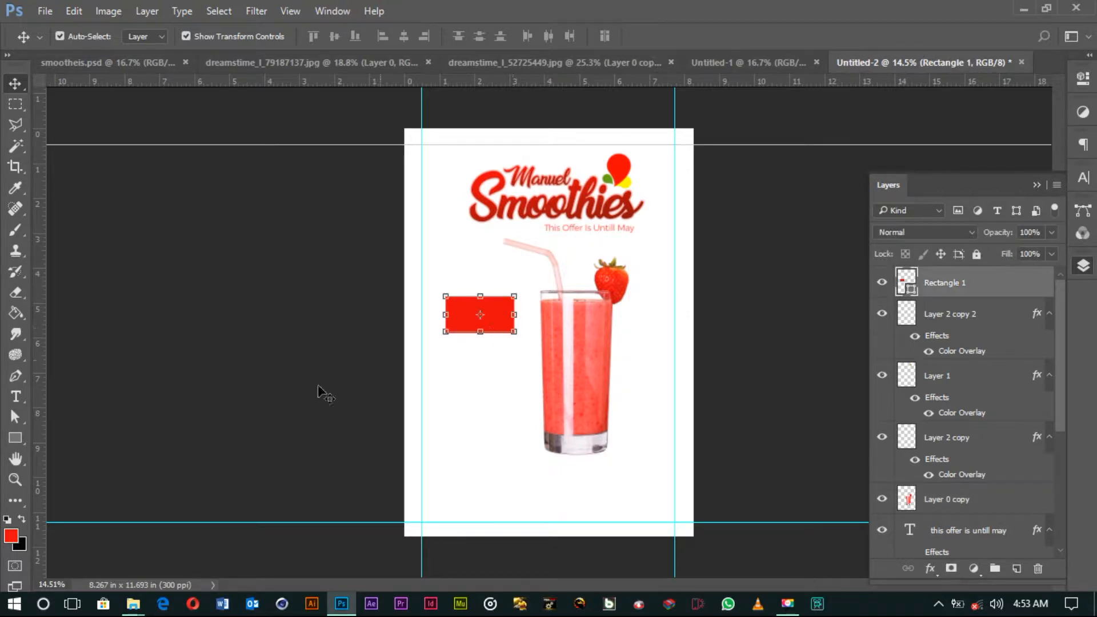
Step: Widen the red rectangle towards the smoothie glass by extending its right edge, keeping its height
left_click(16, 438)
left_click(15, 84)
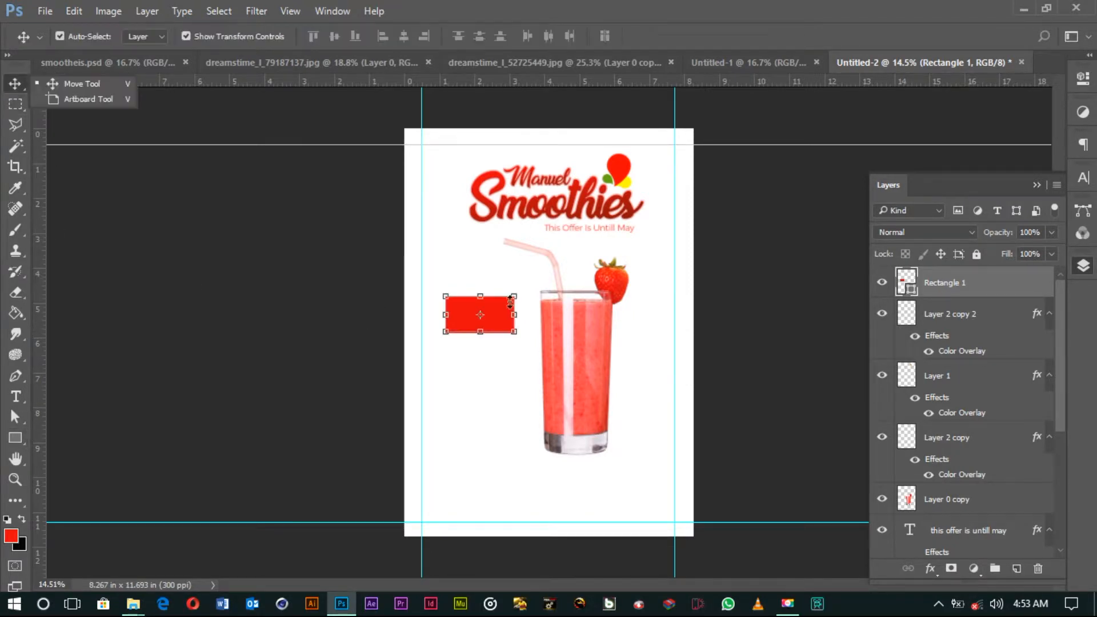
left_click(486, 389)
scroll(498, 340, "up", 3)
left_click(504, 320)
left_click_drag(514, 307, 533, 306)
key("Return")
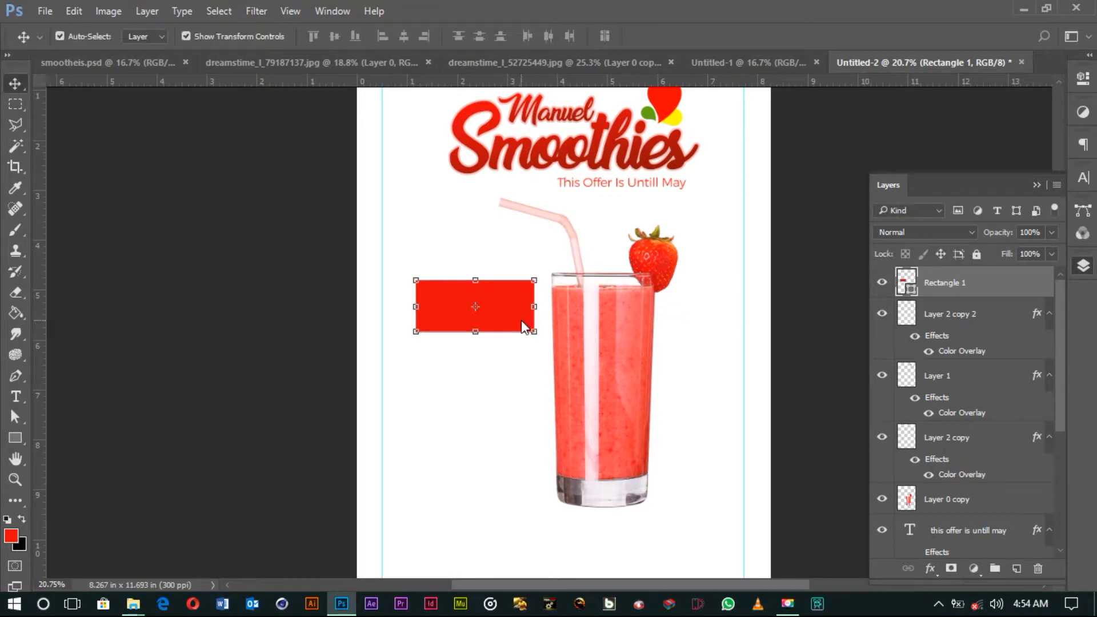
left_click(495, 411)
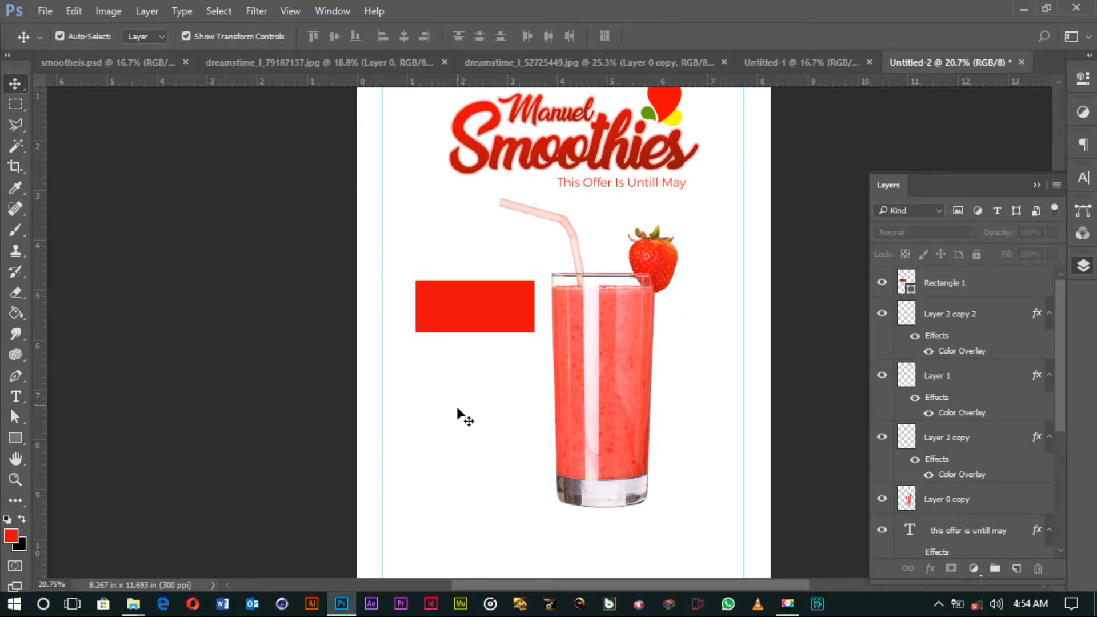
Step: Add a Montserrat Light text reading "Smoothy" on the blank area below the red rectangle
key("t")
left_click(450, 385)
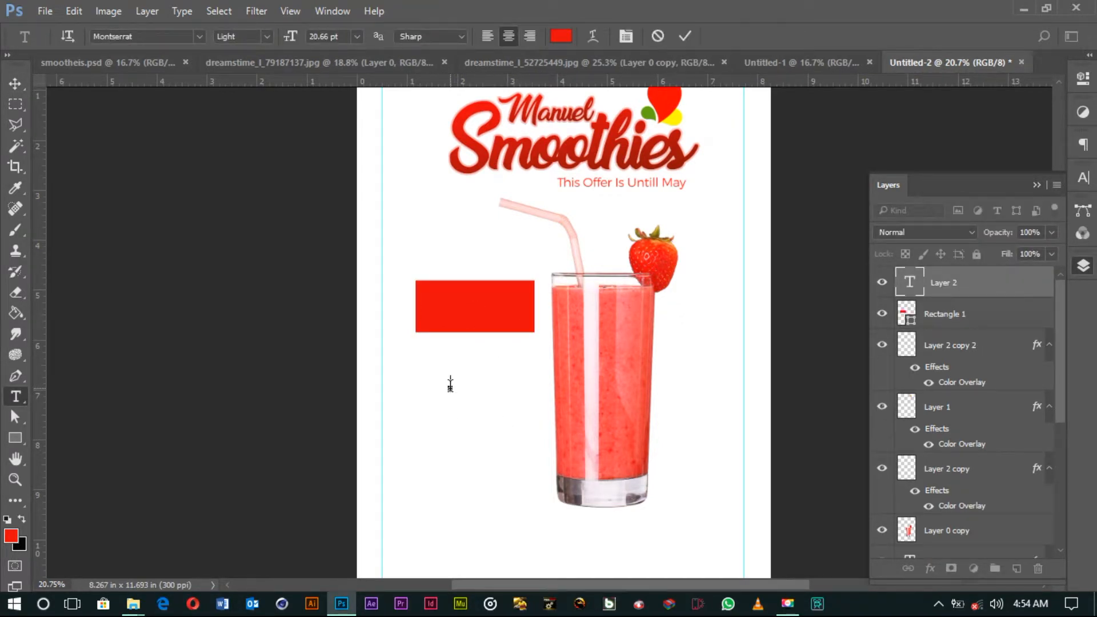
type("SM")
key("BackSpace")
key("BackSpace")
type("S")
left_click(1083, 177)
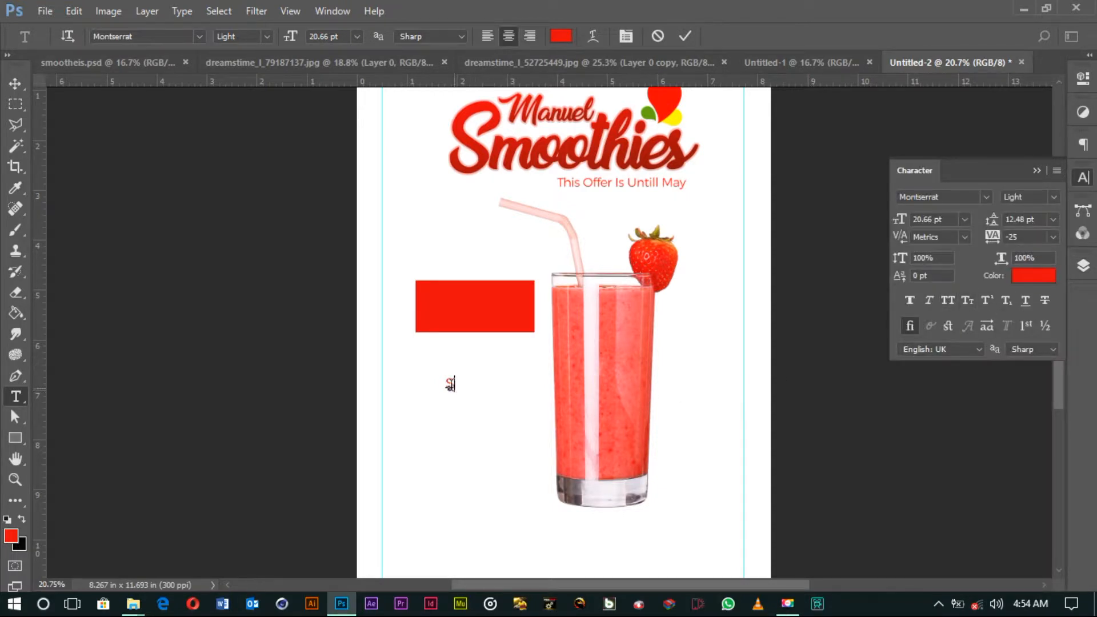
type("moothi")
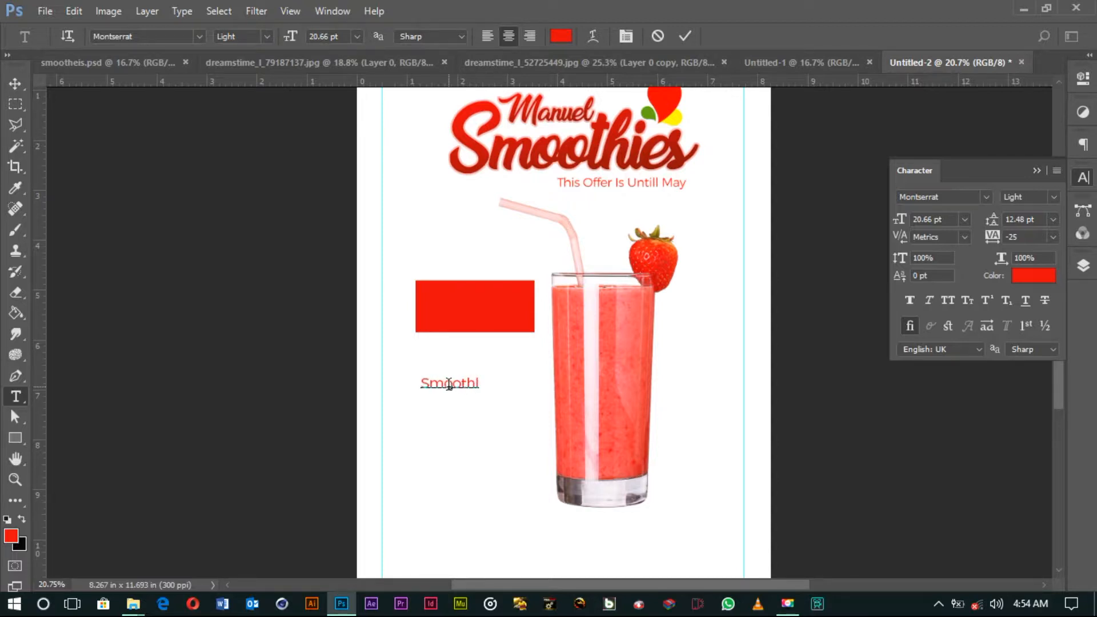
type("y")
key("BackSpace")
key("BackSpace")
type("y")
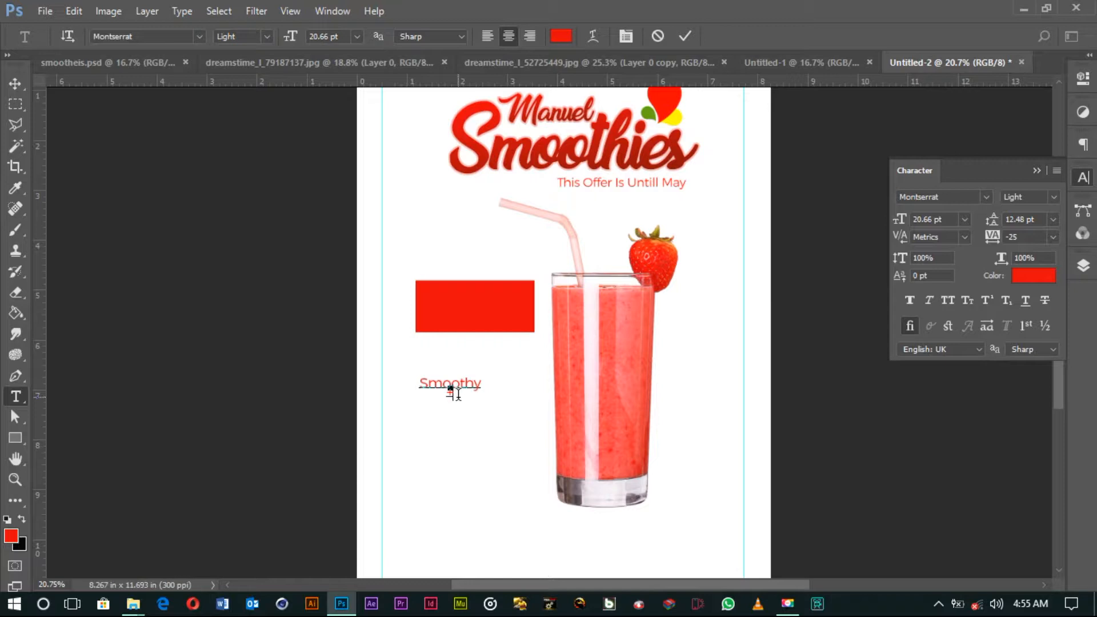
Step: Add a second line reading "+ free Burger" to the same text
type("ree")
type(" Bo")
type("rger")
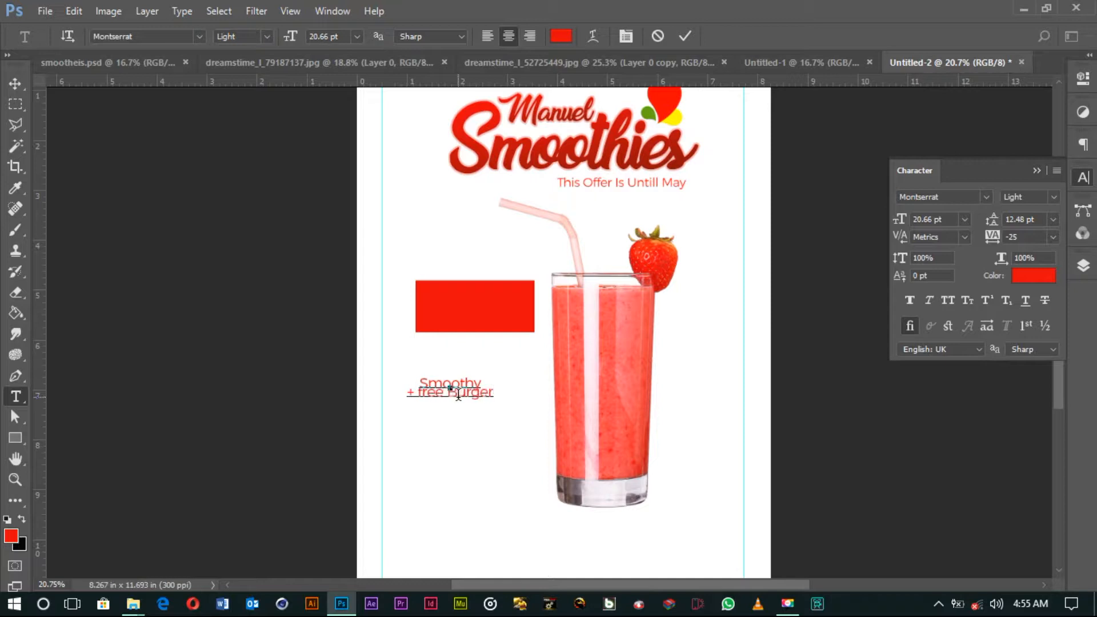
Step: Set the leading of the whole two-line text to 22.48 pt and its colour to white (ffffff)
key("ctrl+a")
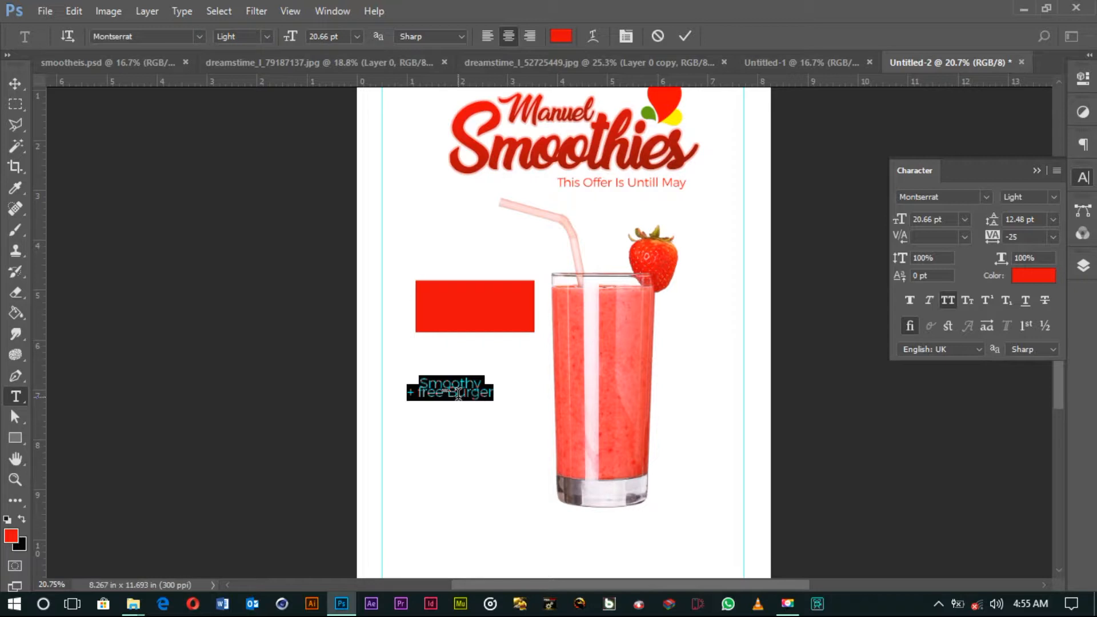
left_click_drag(992, 222, 1000, 223)
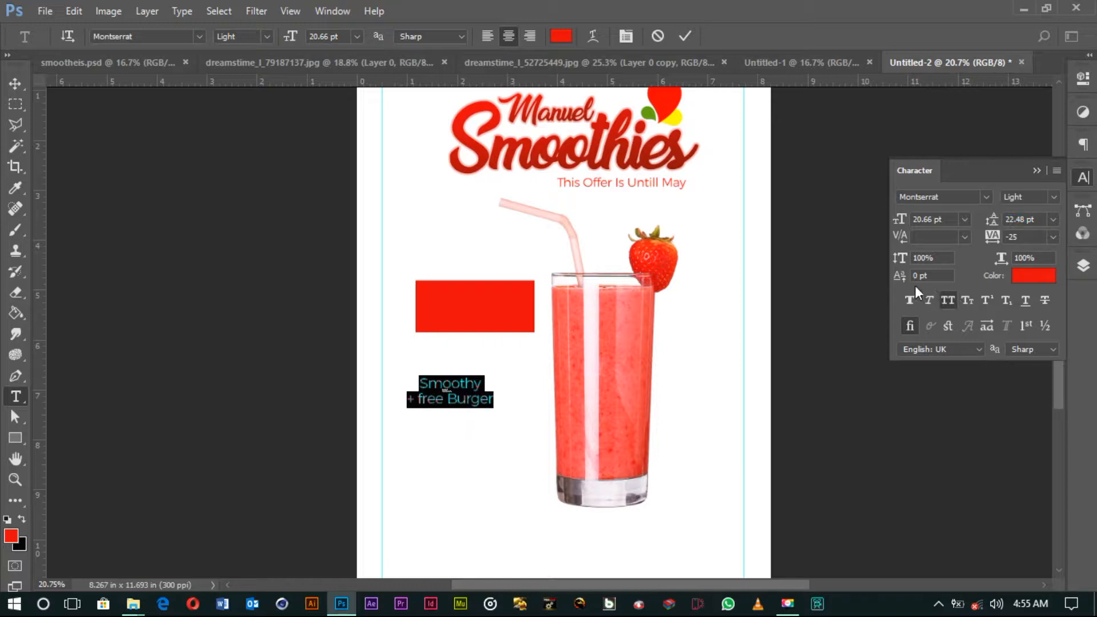
left_click(1022, 278)
type("ffffff")
left_click(930, 166)
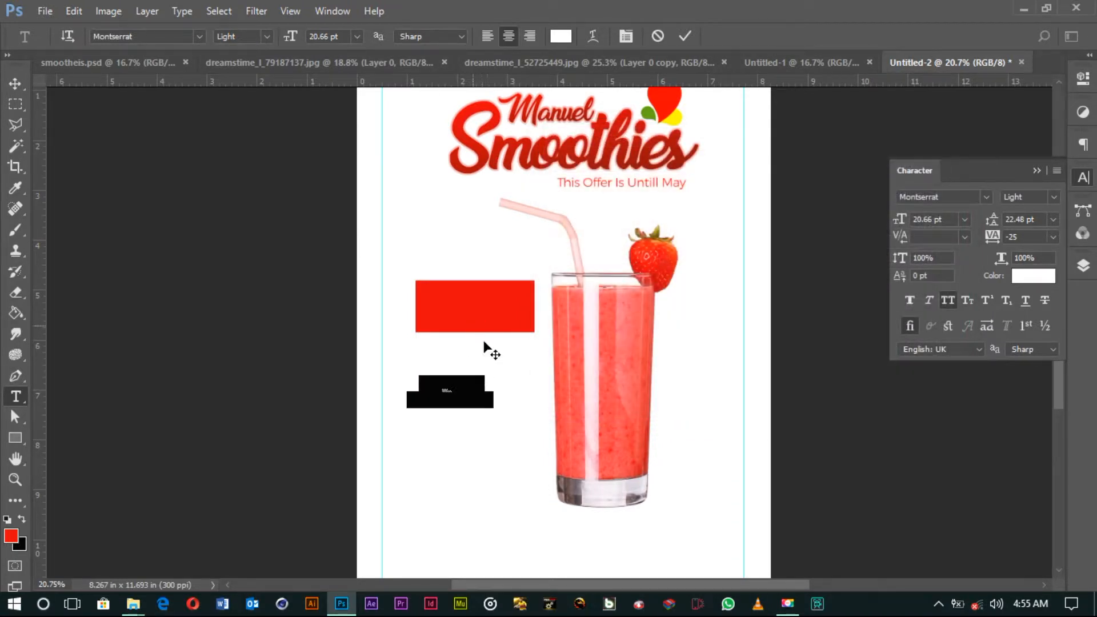
Step: Place the text over the red rectangle, left-aligned at a font size of 25.66 pt
left_click_drag(491, 368, 515, 276)
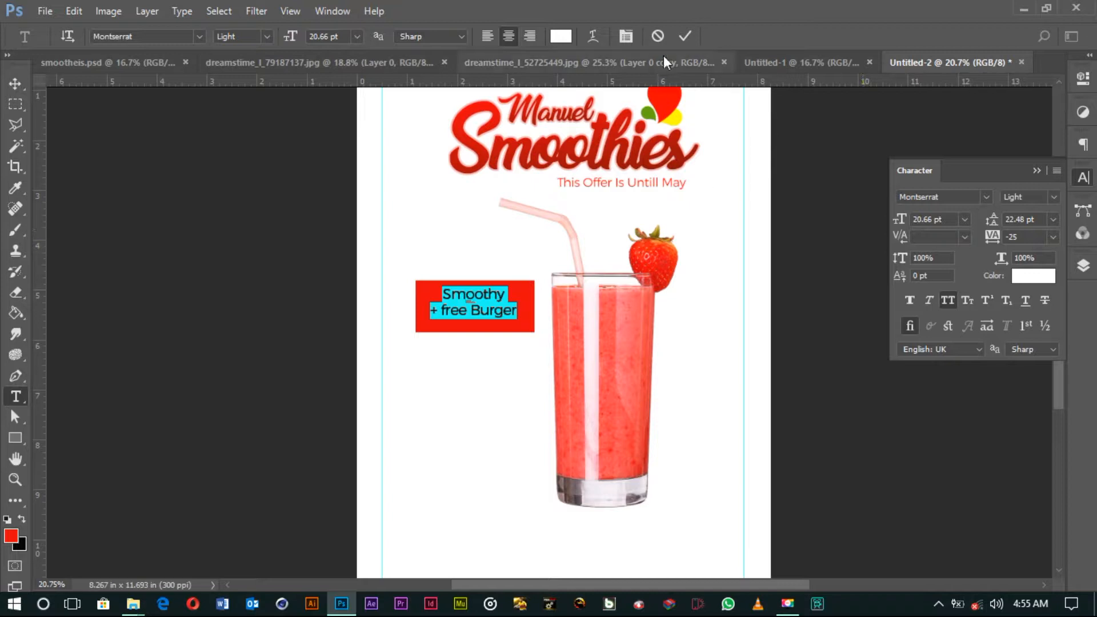
left_click_drag(899, 219, 901, 224)
left_click(490, 41)
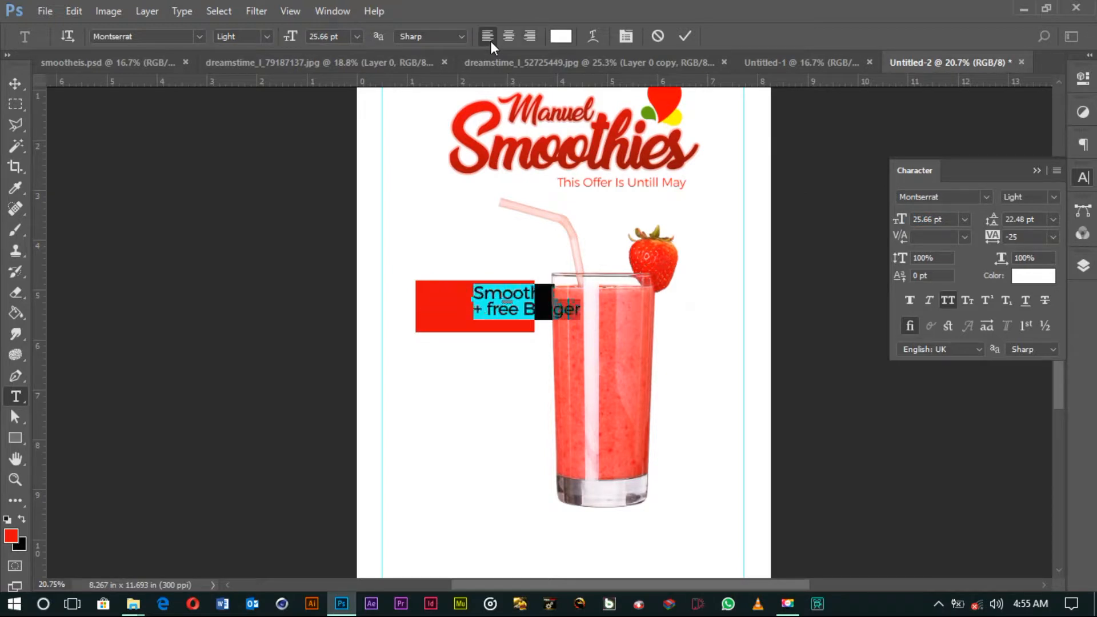
left_click(684, 37)
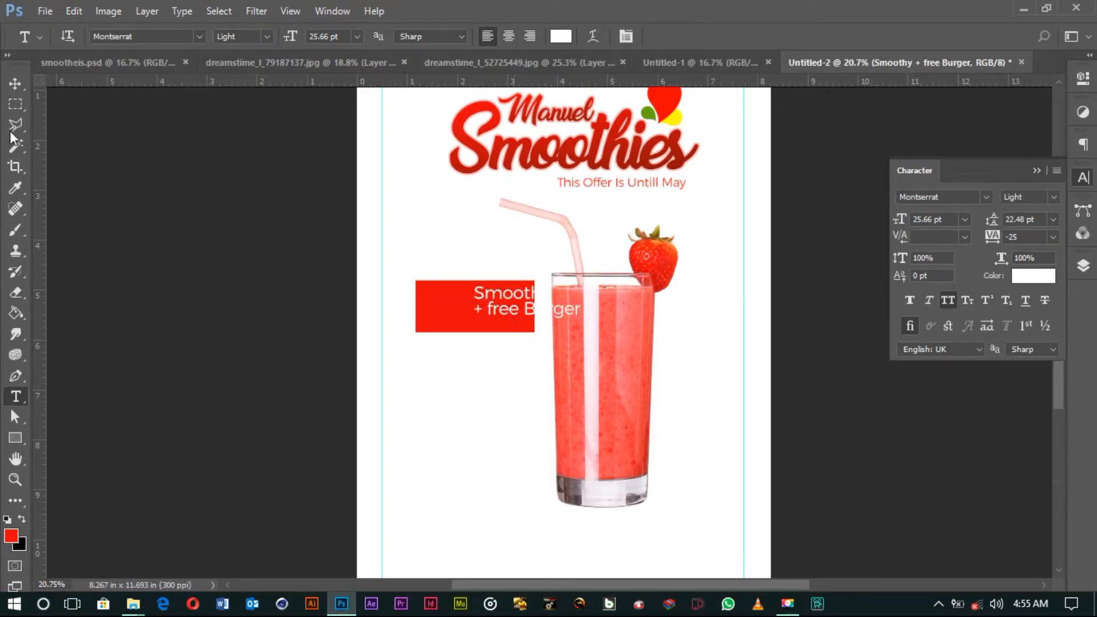
Step: Move the text left so both lines sit inside the red rectangle, near its left edge
left_click(16, 84)
left_click_drag(495, 311, 443, 315)
left_click(686, 367)
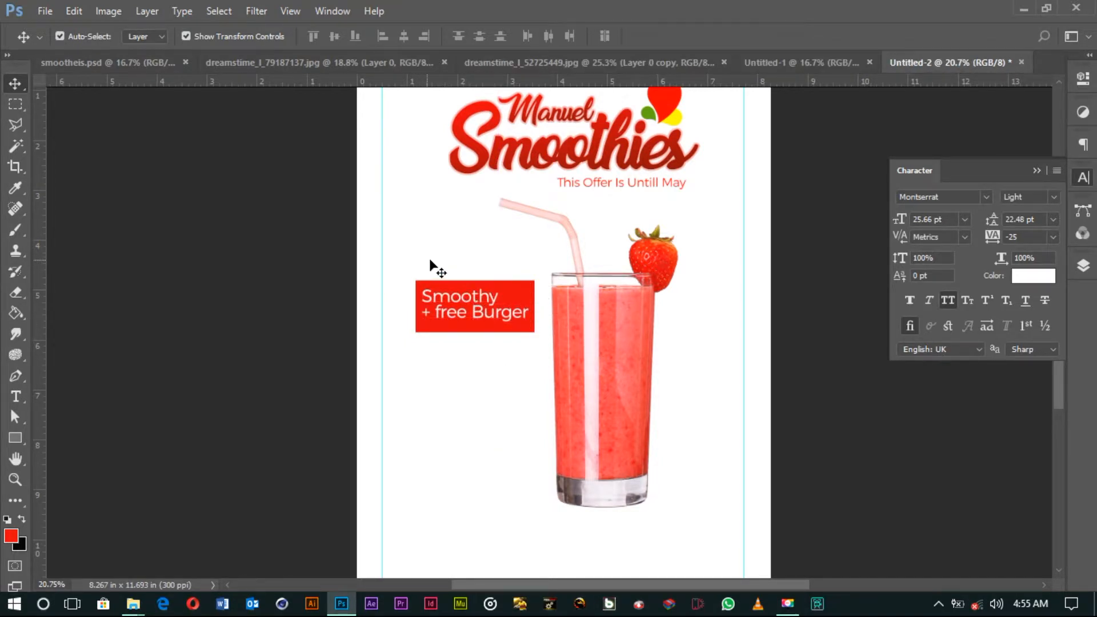
Step: Shorten the red rectangle from its lower edge and nudge it down to frame the two text lines evenly
left_click(466, 328)
key("ctrl+t")
left_click_drag(475, 332, 475, 321)
key("Return")
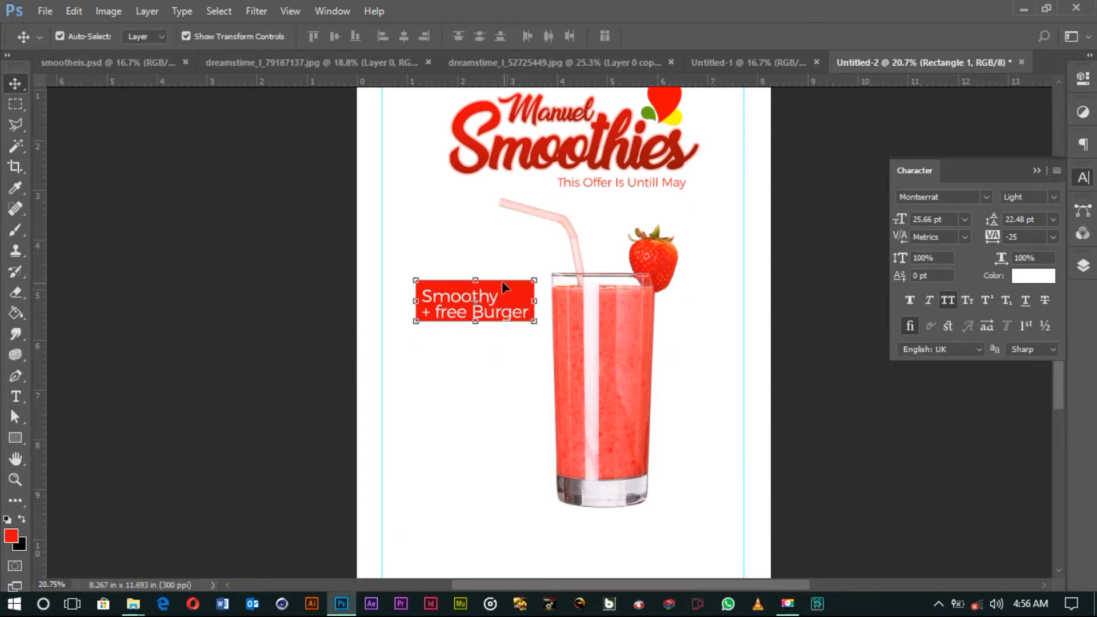
key("shift+Down")
key("shift+Down")
key("shift+Down")
left_click(696, 368)
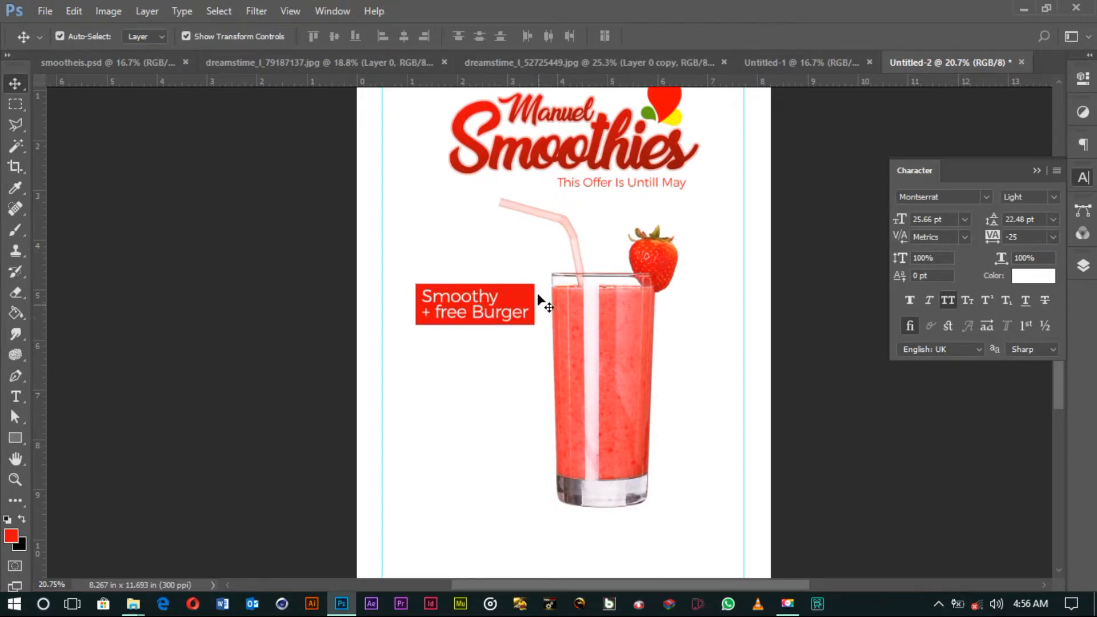
Step: Set the font weight of the "Smoothy + free Burger" text to Bold
left_click(485, 321)
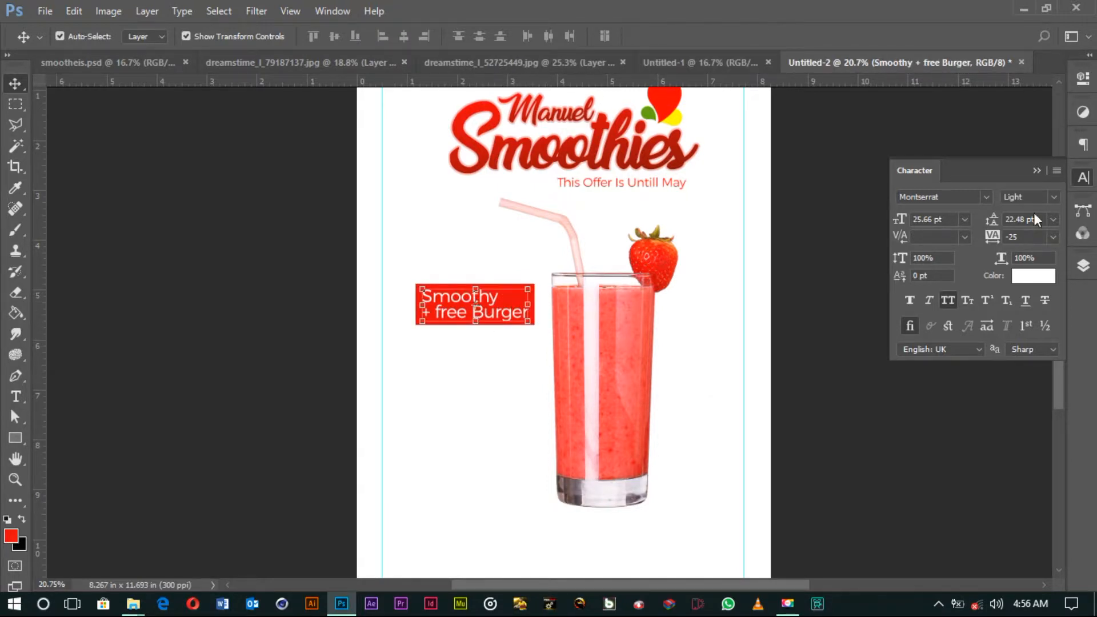
left_click(1052, 194)
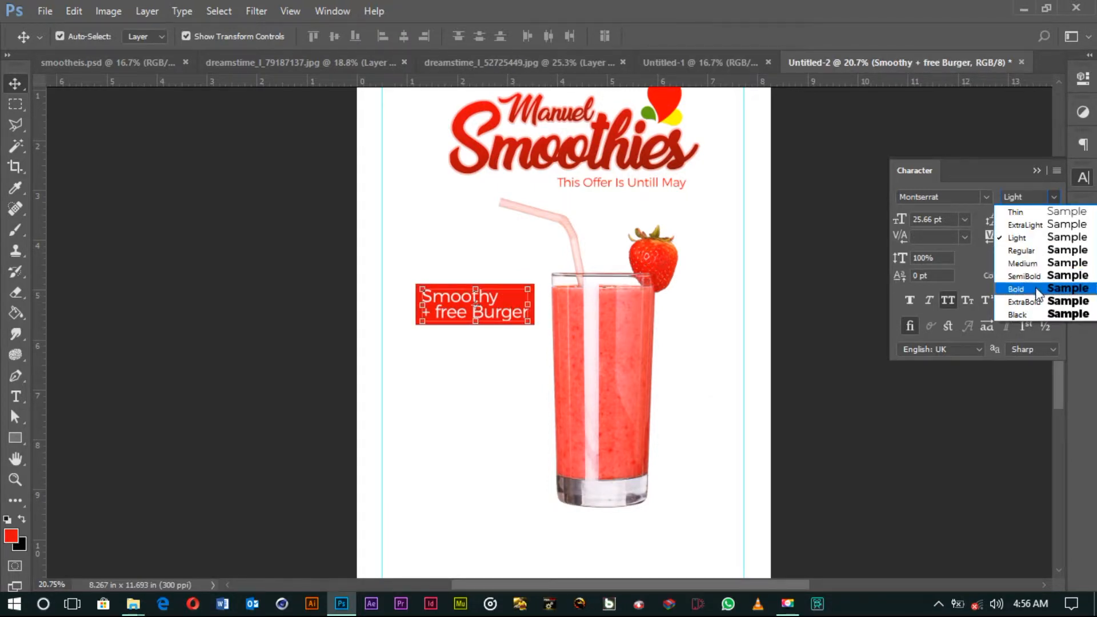
left_click(1017, 289)
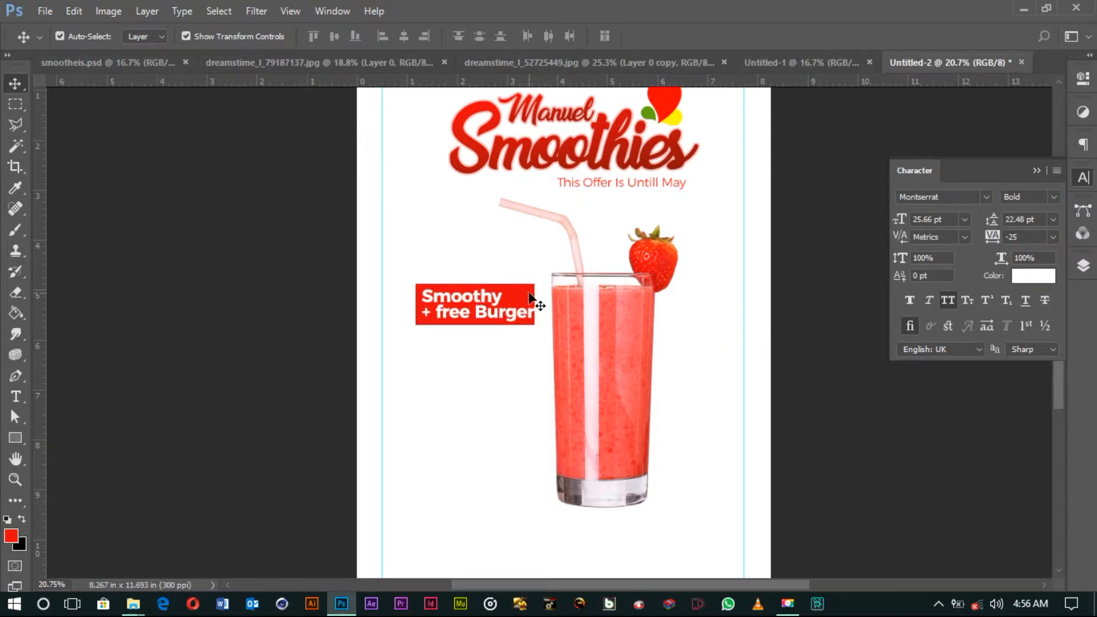
left_click(492, 270)
Step: Widen the red rectangle to about 110% from its right edge to enclose the bold text
left_click(505, 290)
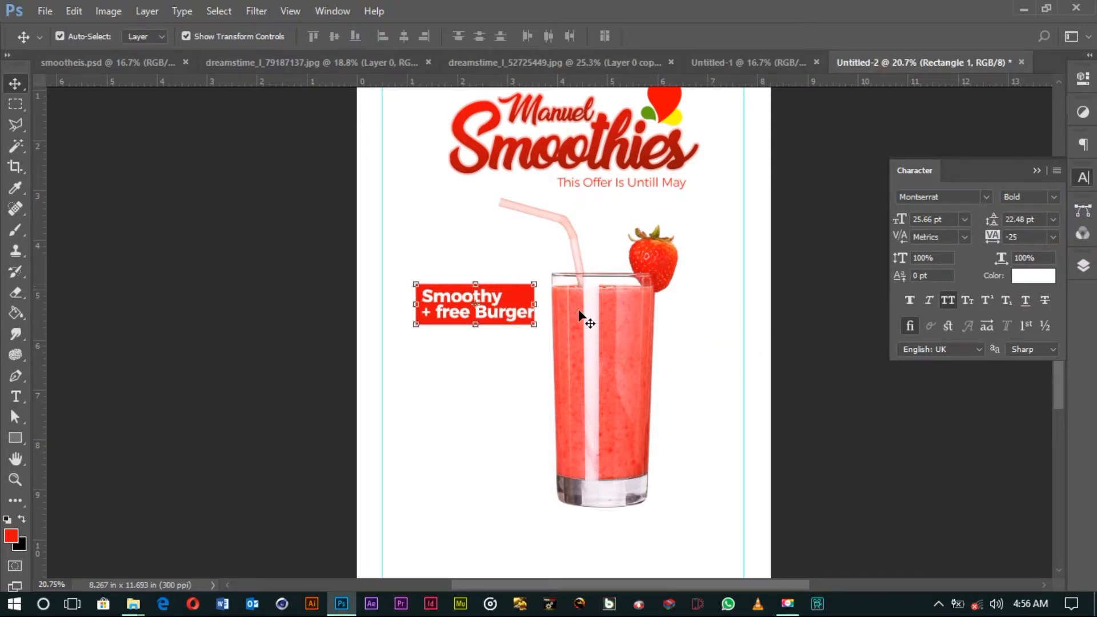
left_click_drag(530, 301, 547, 302)
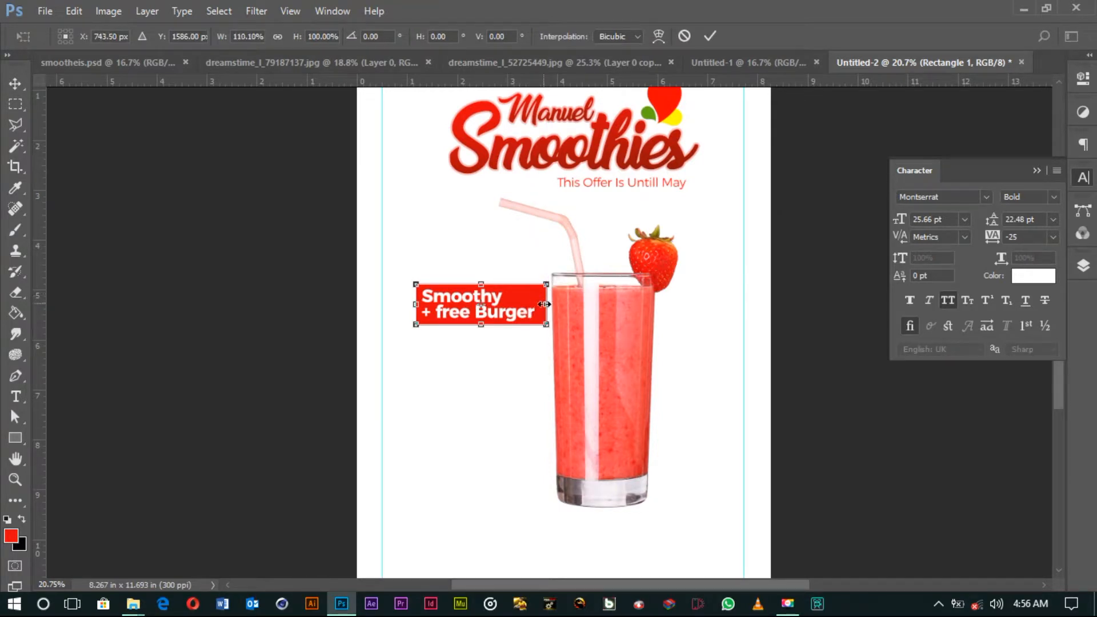
left_click_drag(541, 306, 541, 306)
key("Return")
Step: Shift the red rectangle and its text together slightly left and up, away from the glass
key("shift+Left")
left_click_drag(489, 261, 486, 322)
key("shift+Left")
key("shift+Left")
key("shift+Left")
key("shift+Left")
key("shift+Left")
key("shift+Up")
key("shift+Up")
key("shift+Up")
key("shift+Up")
key("shift+Up")
key("shift+Up")
key("shift+Up")
key("shift+Left")
key("shift+Left")
key("shift+Left")
key("shift+Left")
key("shift+Left")
left_click(699, 353)
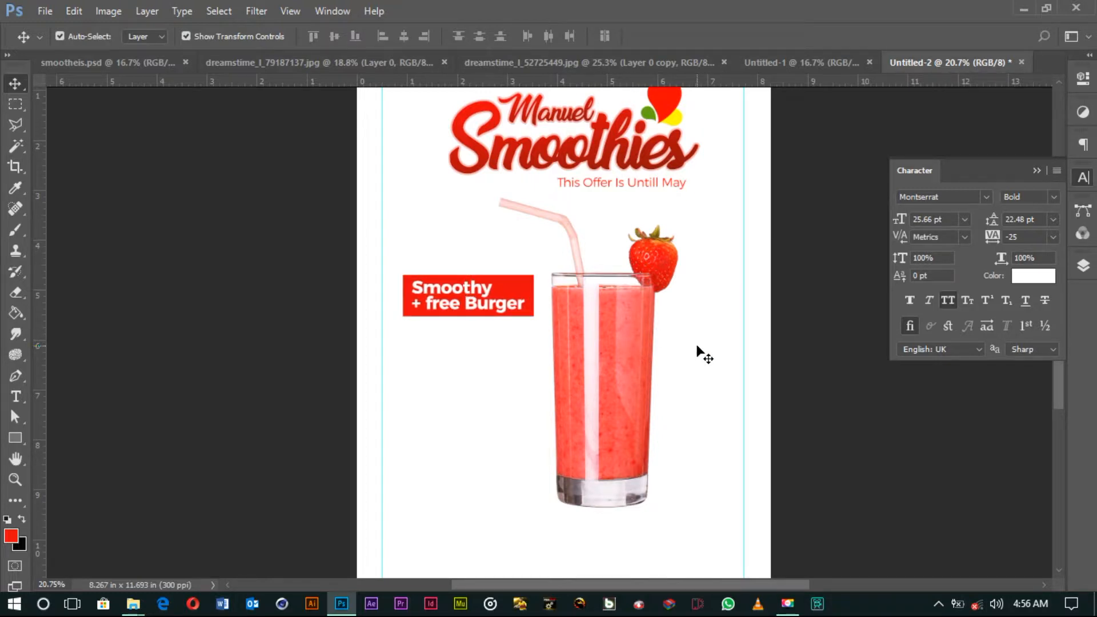
Step: Apply faux italic to the "Smoothy + free Burger" text
left_click(437, 309)
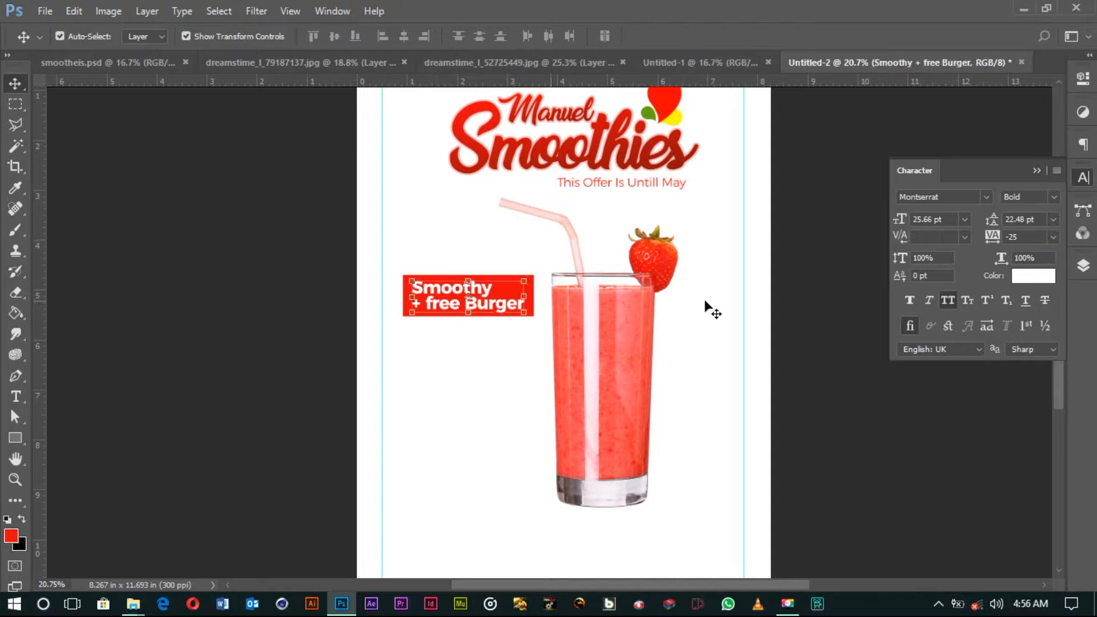
left_click(930, 298)
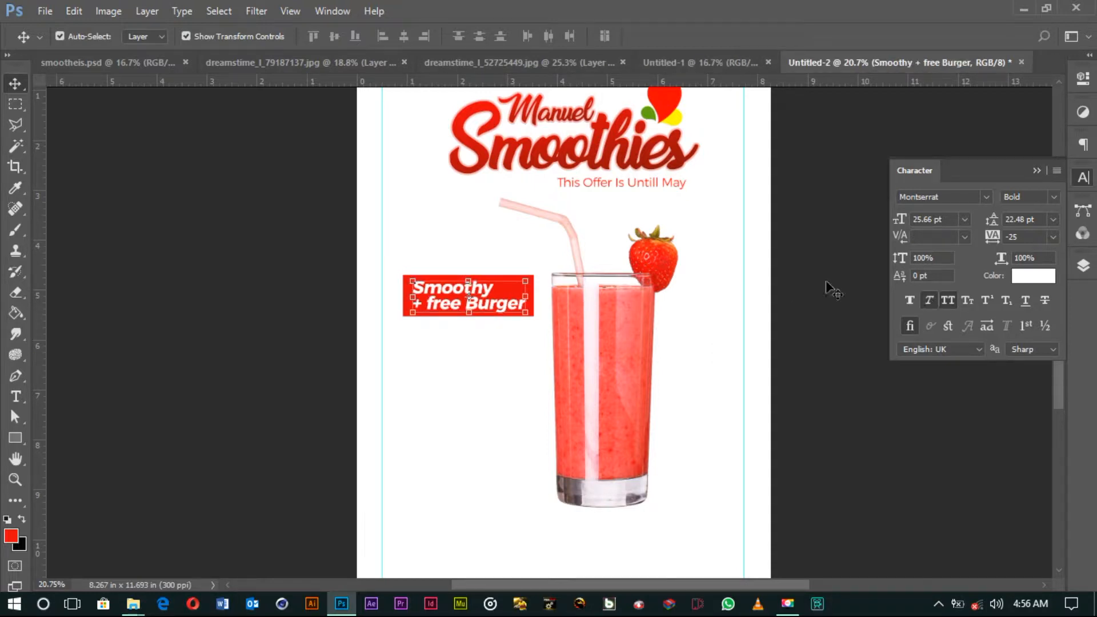
left_click(731, 344)
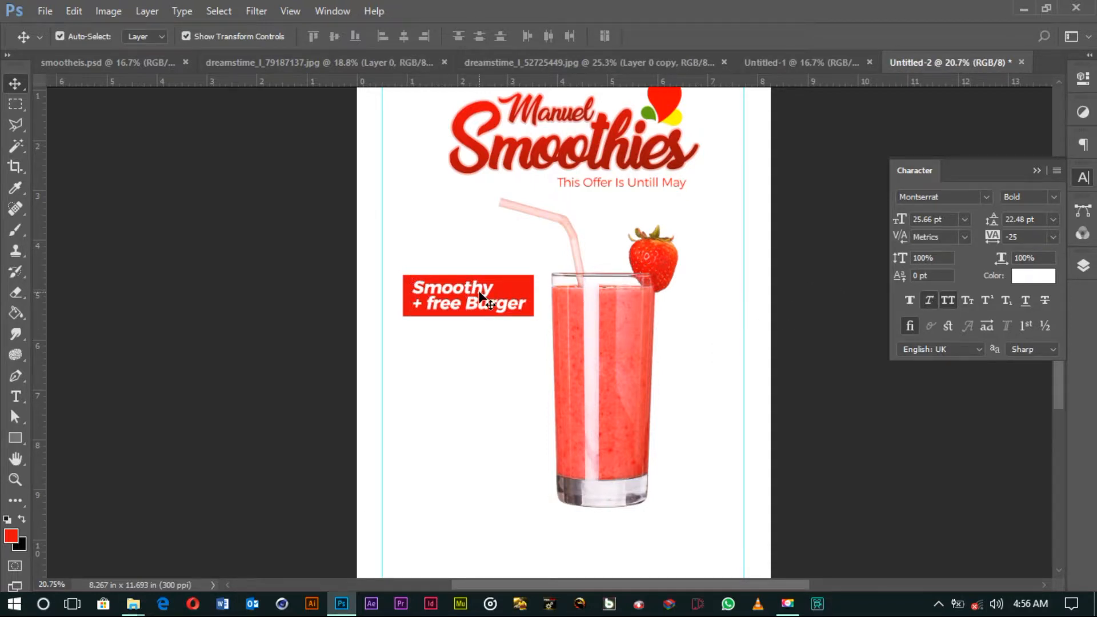
Step: Draw a three-sided polygon about 205 px wide in the blank area above the red rectangle
left_click(24, 443)
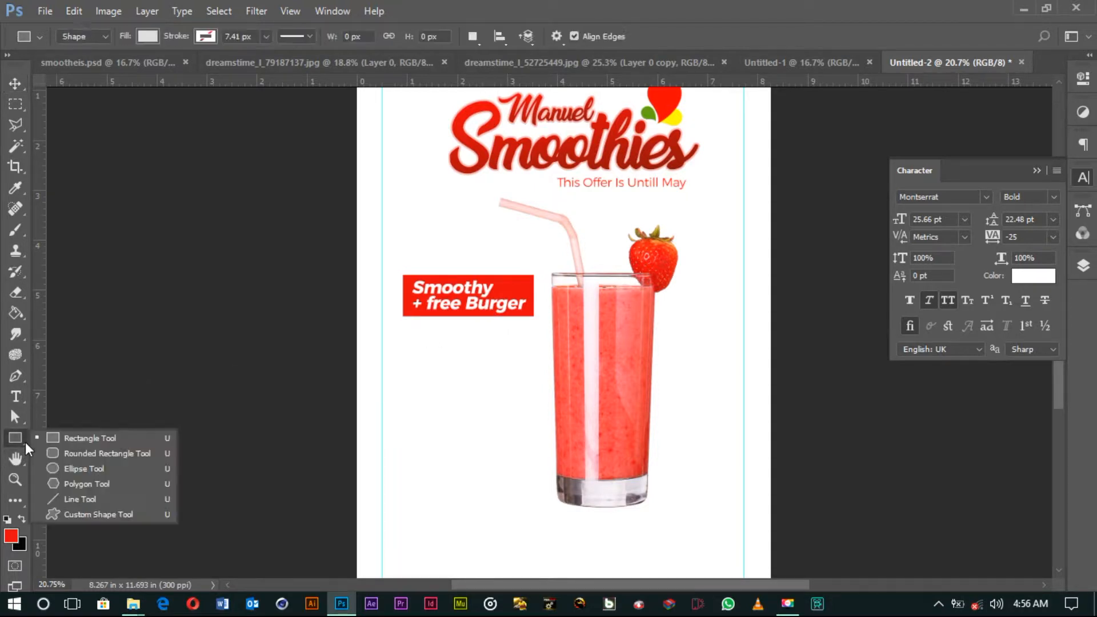
left_click(66, 484)
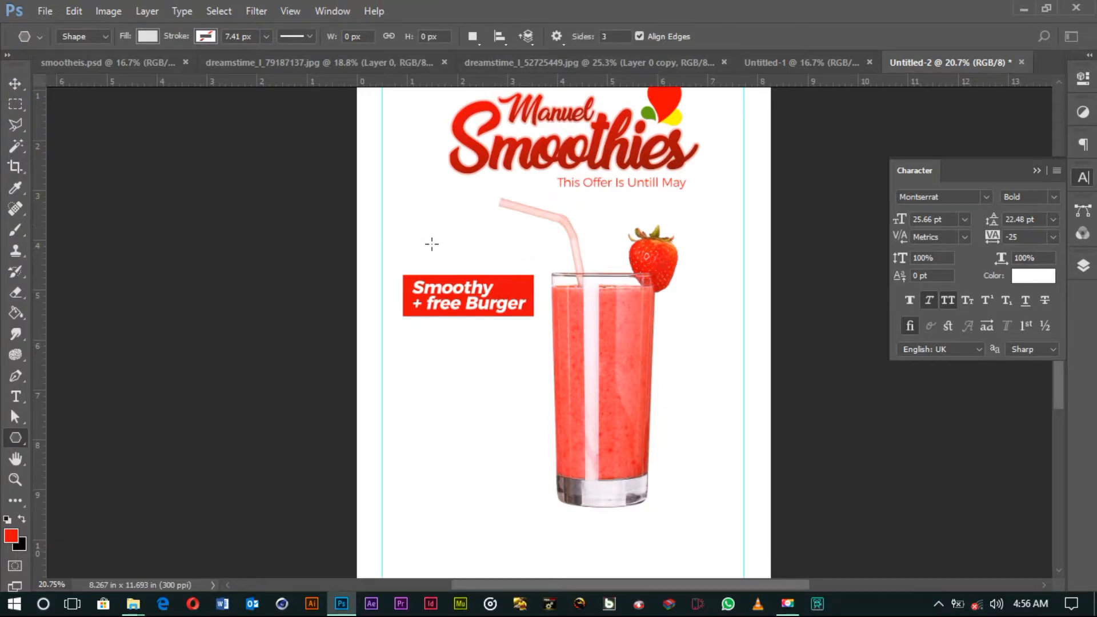
left_click_drag(465, 222, 479, 237)
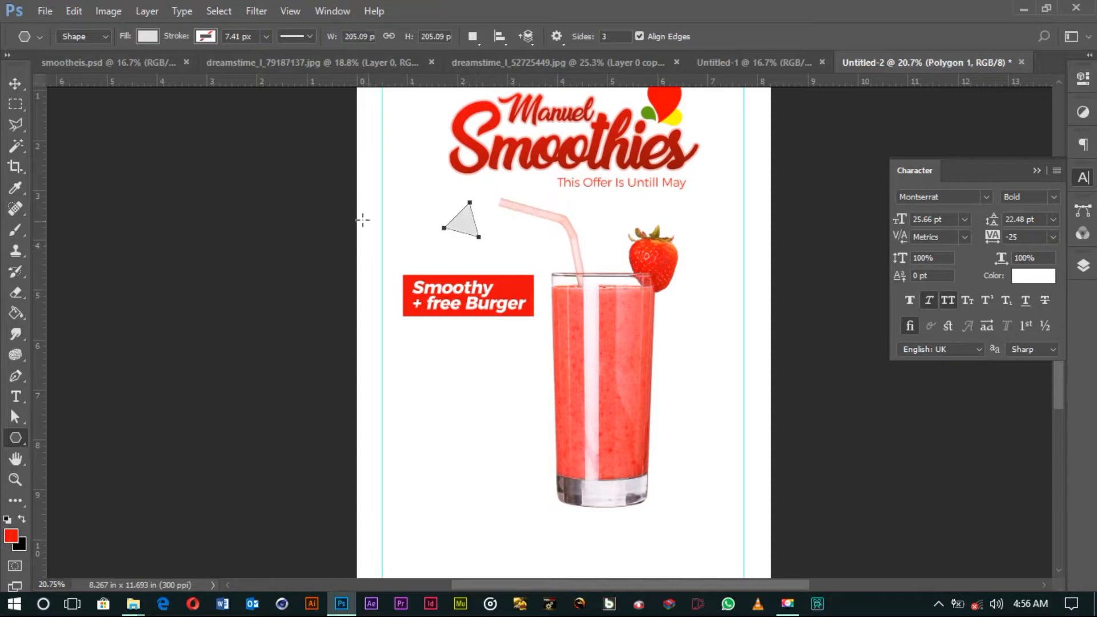
Step: Rotate the triangle by -45° so that it points right towards the straw
left_click(21, 82)
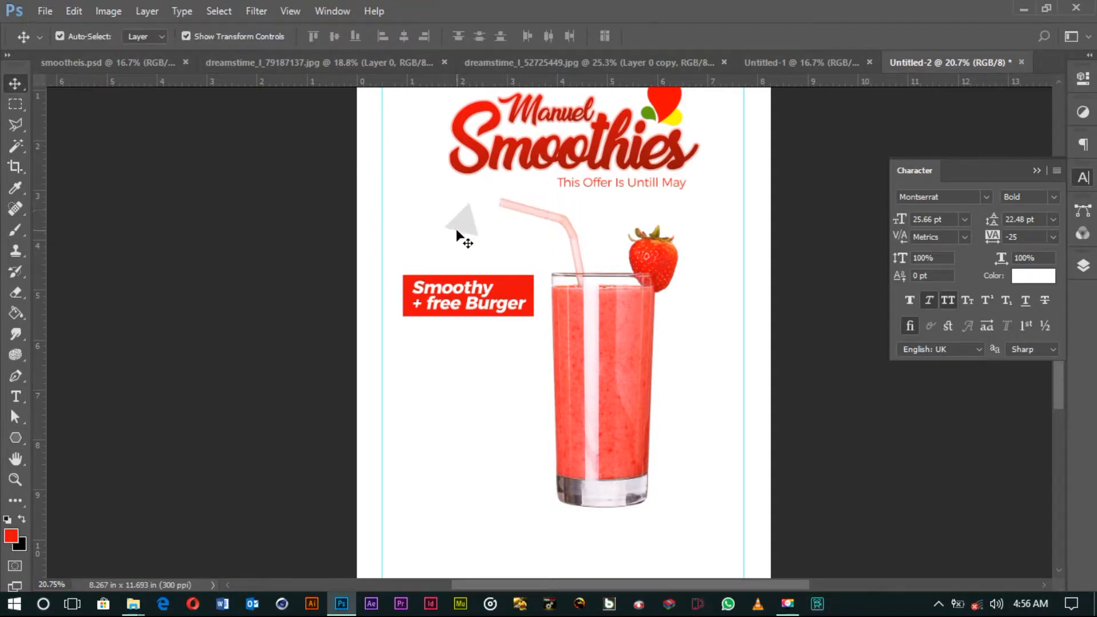
left_click_drag(490, 238, 503, 202)
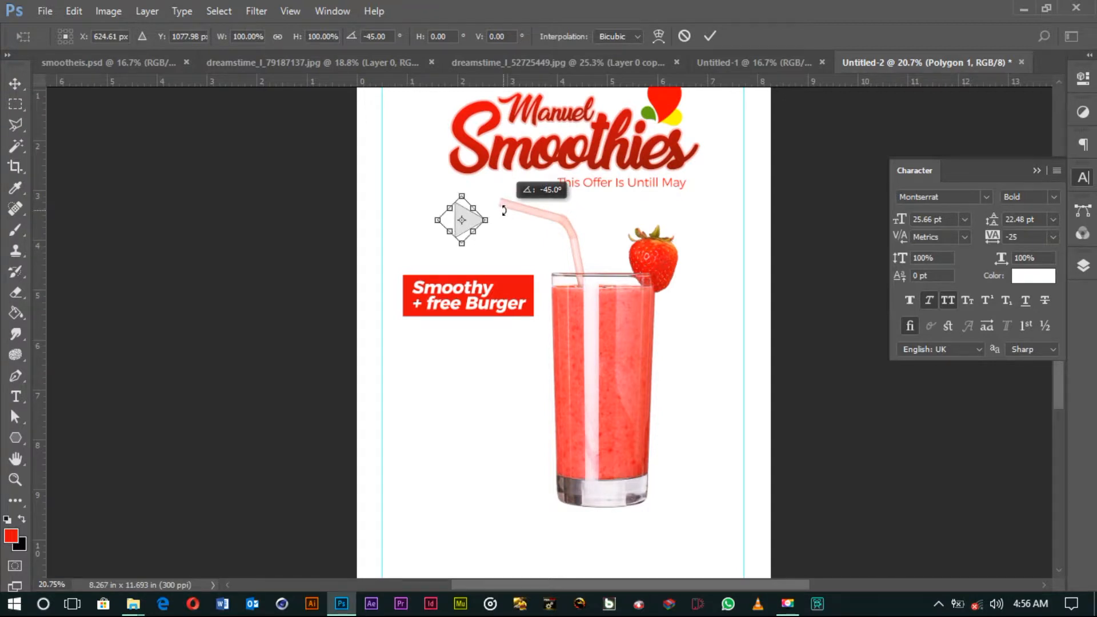
left_click(710, 36)
Step: Shrink the triangle to about 71% width and 39% height, and place it on the red rectangle's right edge
left_click_drag(473, 194, 482, 228)
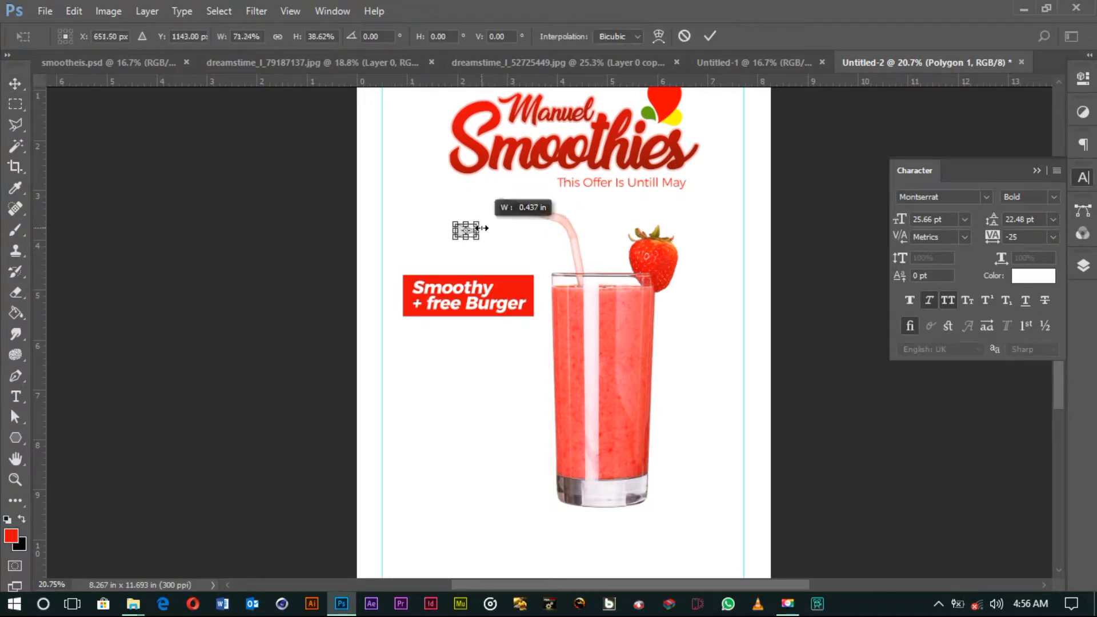
left_click(710, 36)
left_click_drag(471, 229, 553, 341)
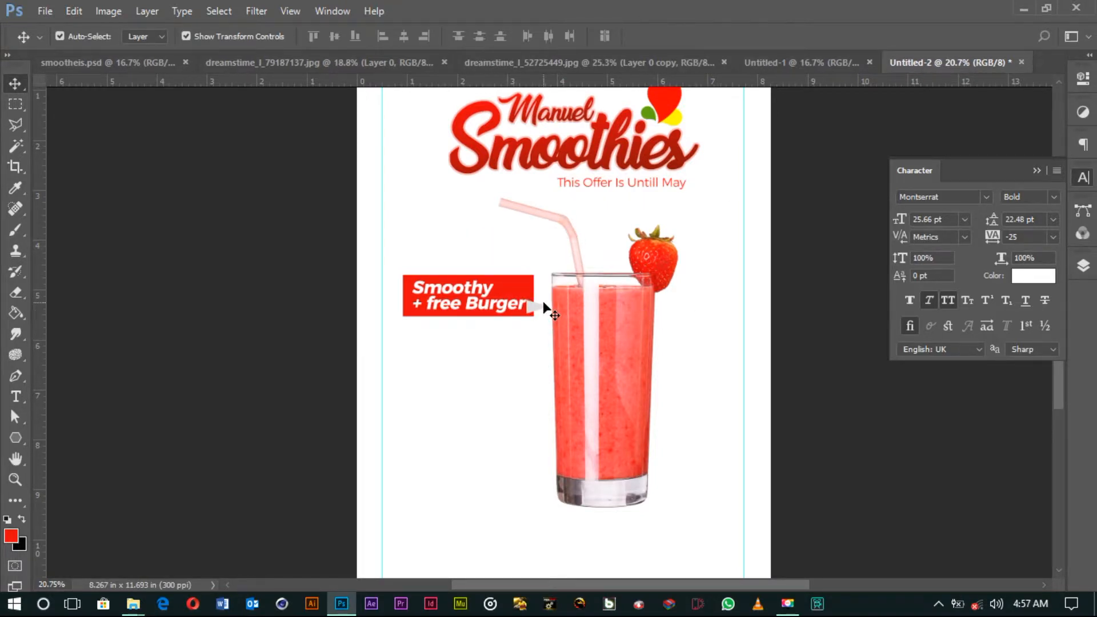
Step: Recolour the small triangle beside the callout with the red sampled from the rectangle
left_click(535, 307)
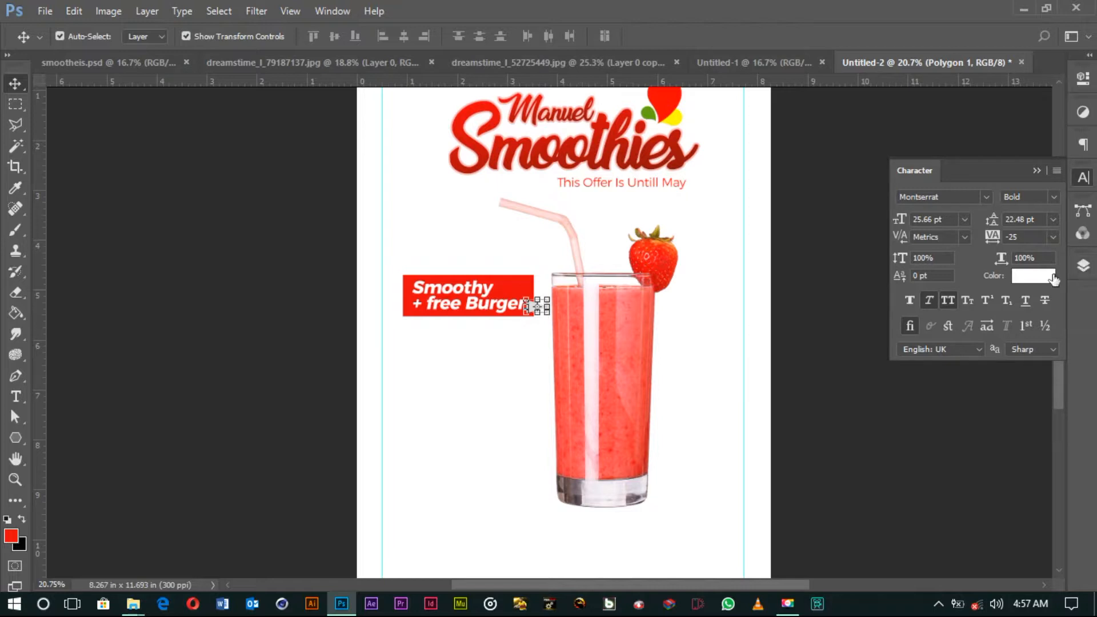
left_click(1082, 265)
double_click(911, 291)
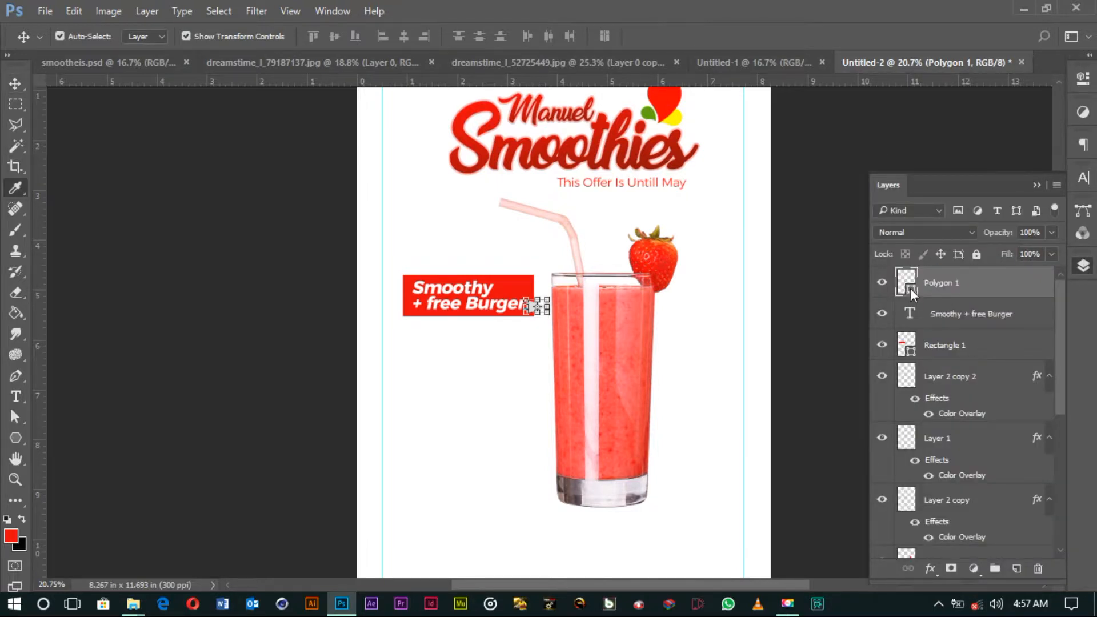
left_click(534, 286)
left_click(869, 171)
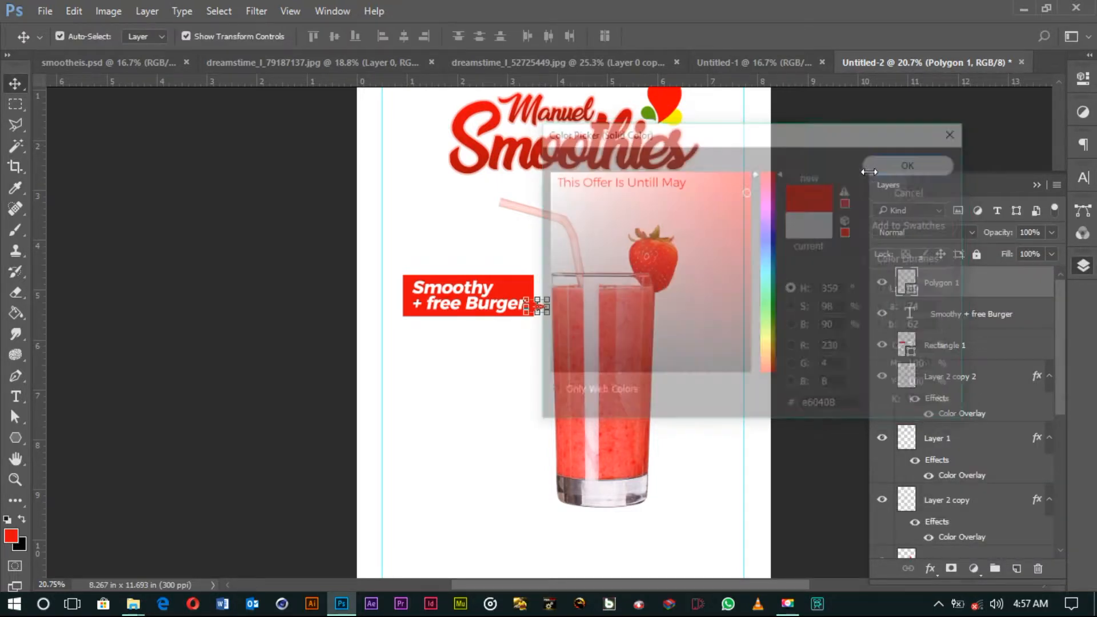
Step: Send the triangle layer backward behind the callout rectangle and text, and nudge it slightly left into the rectangle's edge
key("ctrl+bracketleft")
key("ctrl+bracketleft")
key("ctrl+bracketleft")
key("ctrl+bracketleft")
key("ctrl+bracketleft")
key("ctrl+bracketleft")
key("ctrl+bracketleft")
key("ctrl+bracketleft")
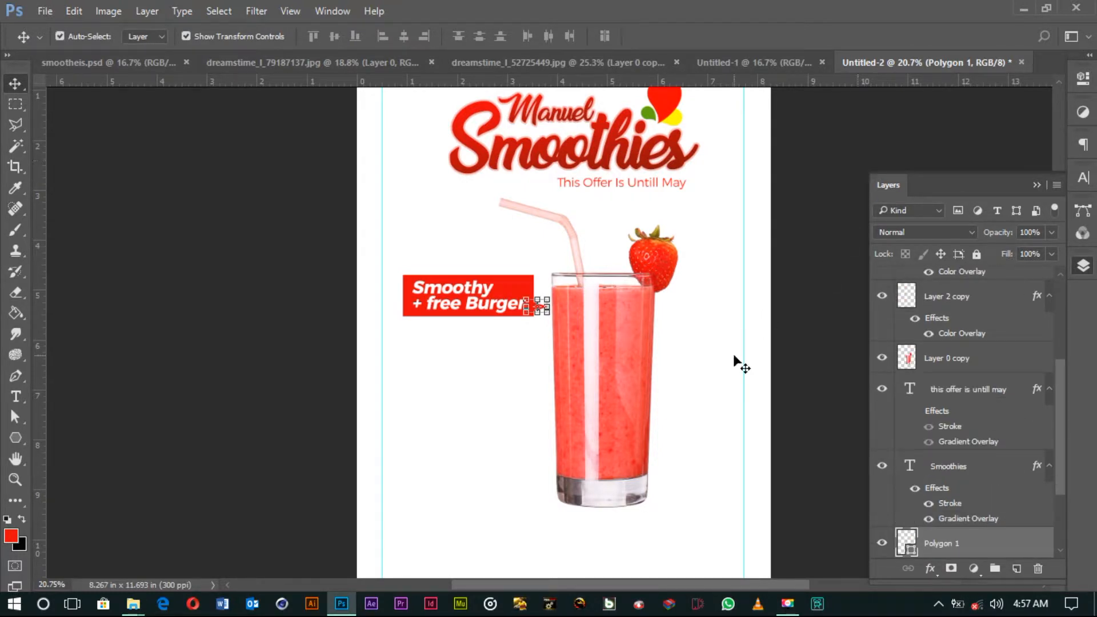
key("shift+Left")
key("shift+Left")
left_click(692, 356)
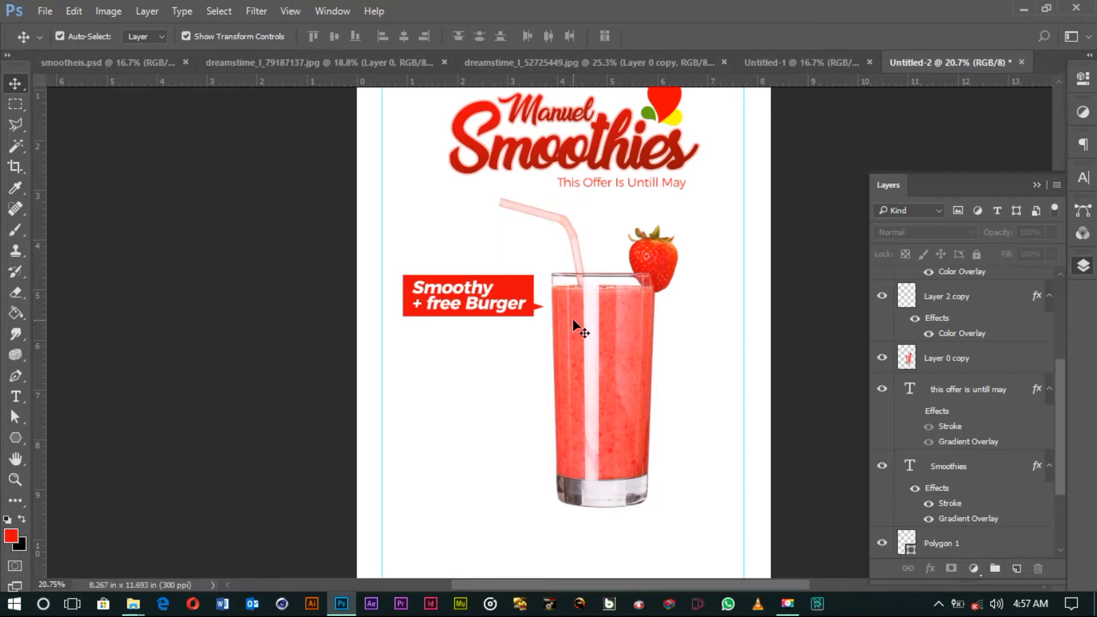
left_click(538, 307)
key("ctrl+t")
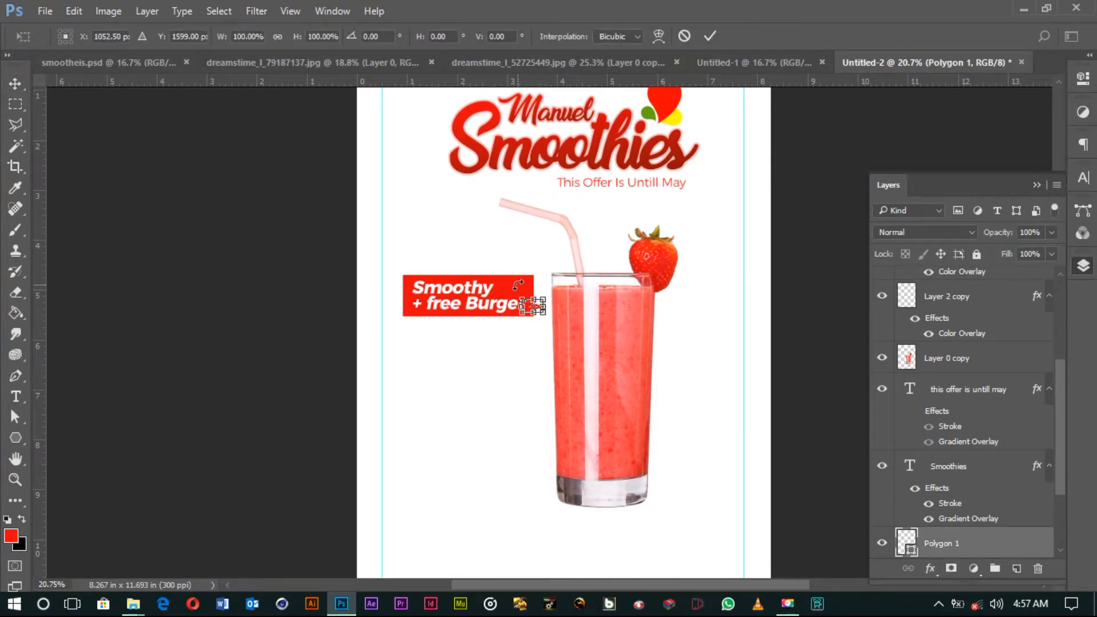
left_click(713, 36)
left_click(532, 306)
left_click(709, 36)
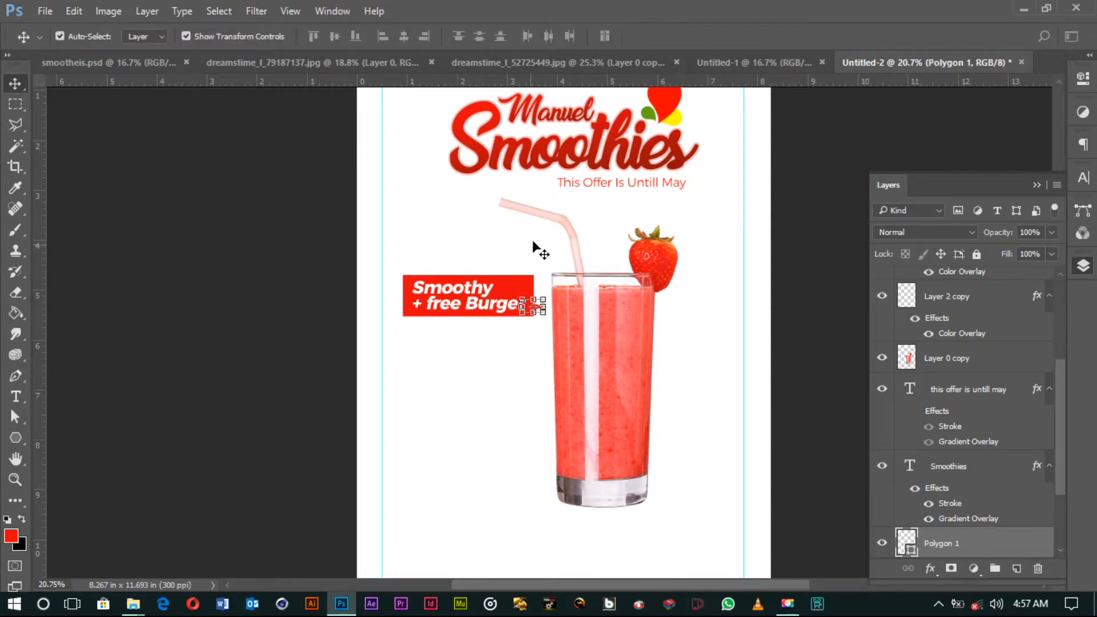
left_click(509, 283)
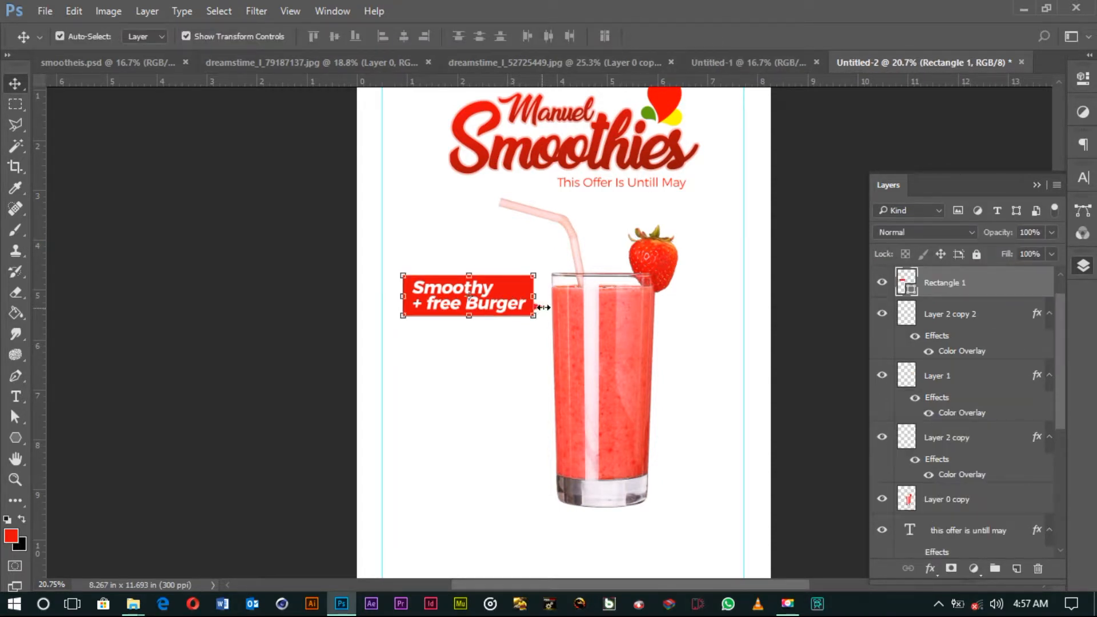
left_click(546, 263)
left_click(713, 36)
left_click(535, 258)
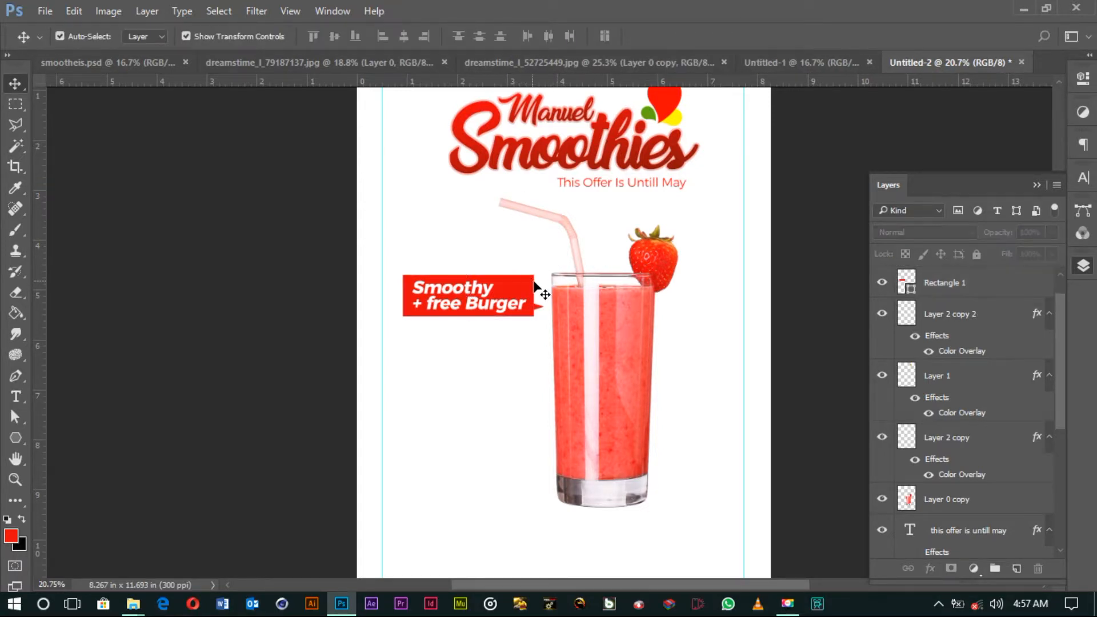
left_click_drag(541, 260, 534, 297)
left_click(483, 194)
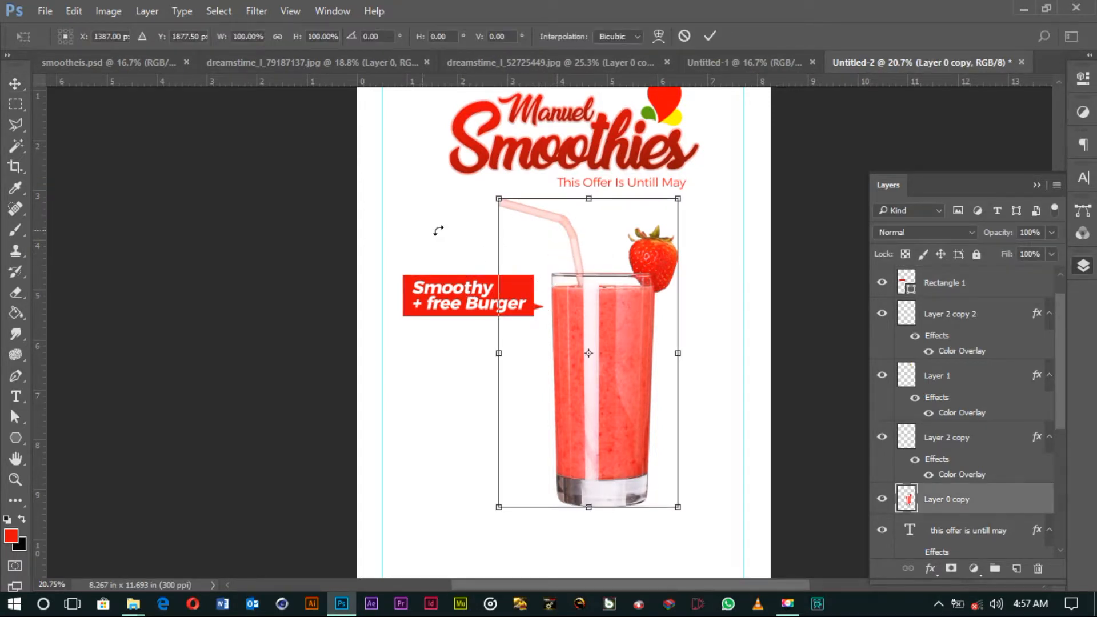
left_click(710, 36)
left_click(465, 228)
Step: Select the red rectangle and its triangle pointer together and merge them into one shape layer
left_click_drag(517, 261, 544, 308)
left_click(544, 309)
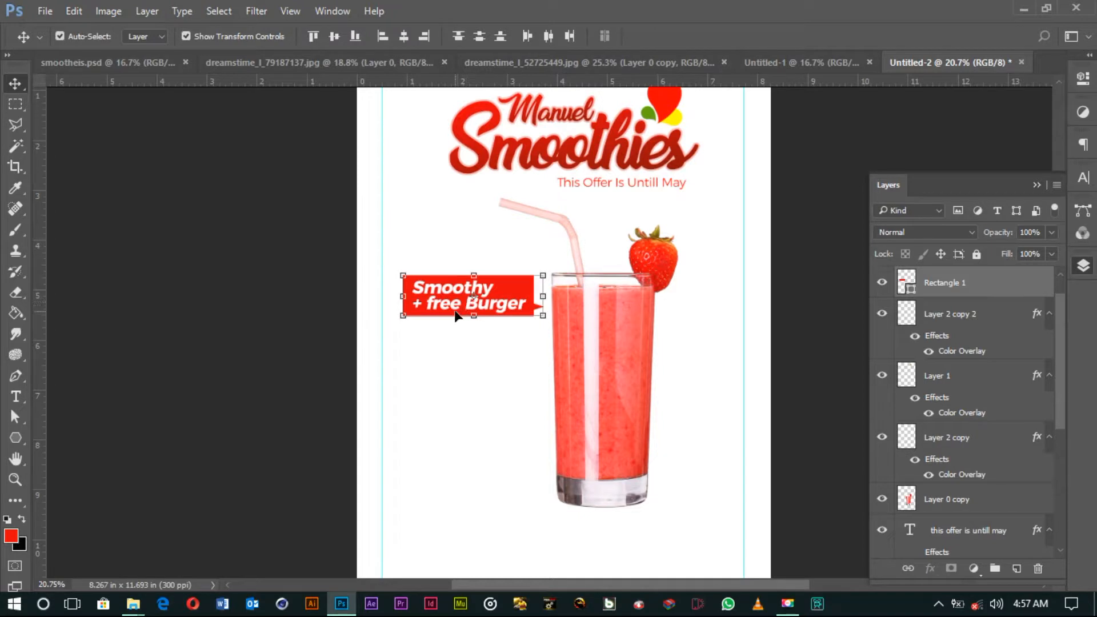
key("ctrl")
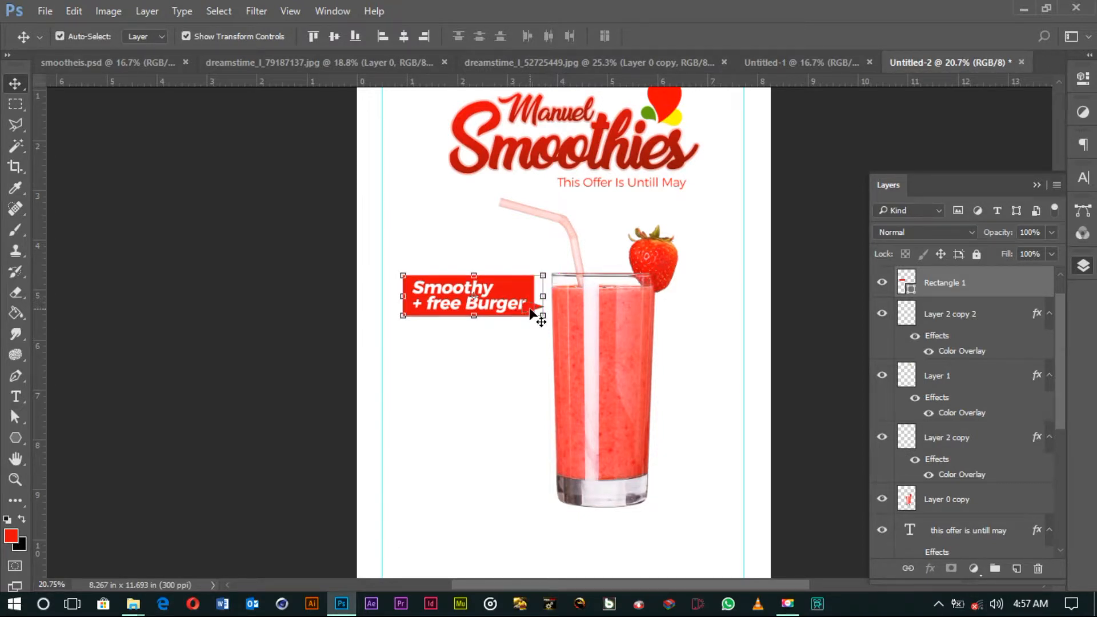
key("ctrl")
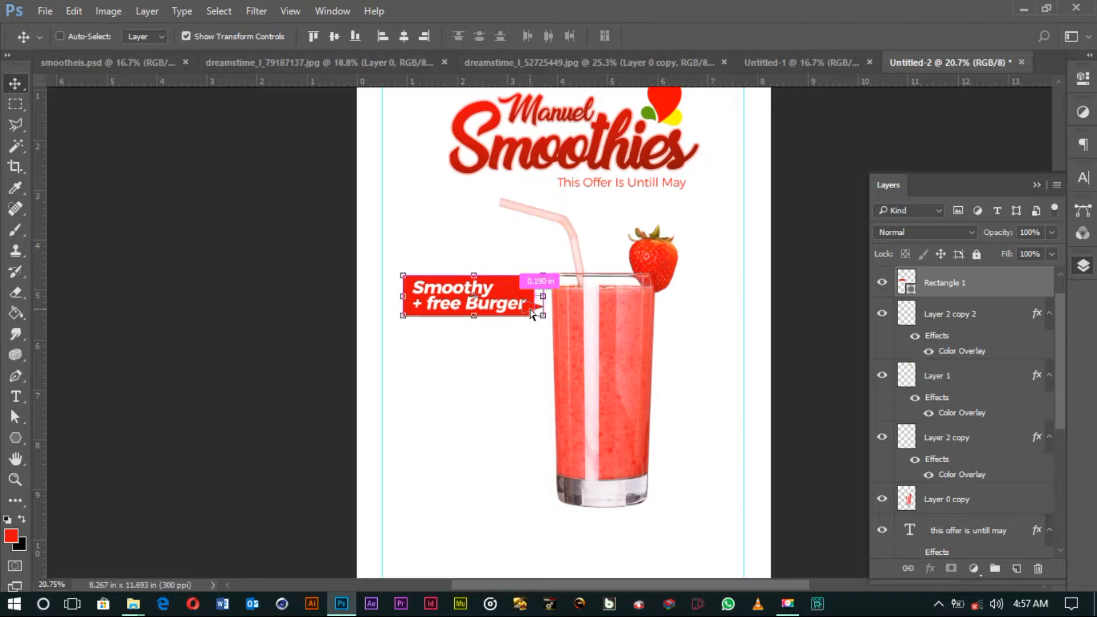
left_click(530, 309, "ctrl")
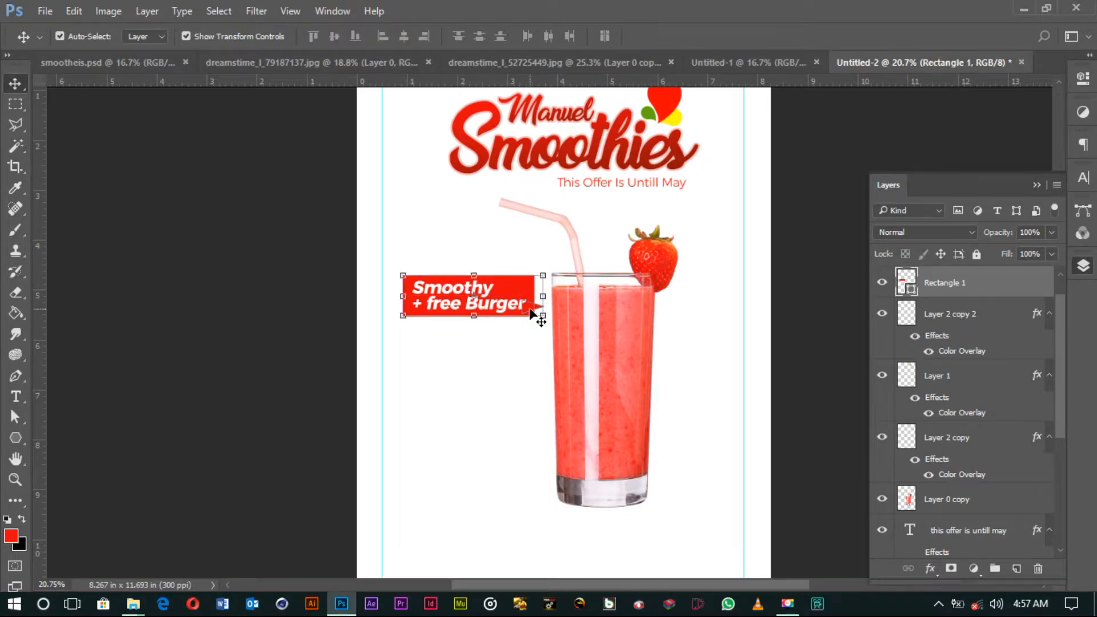
key("ctrl")
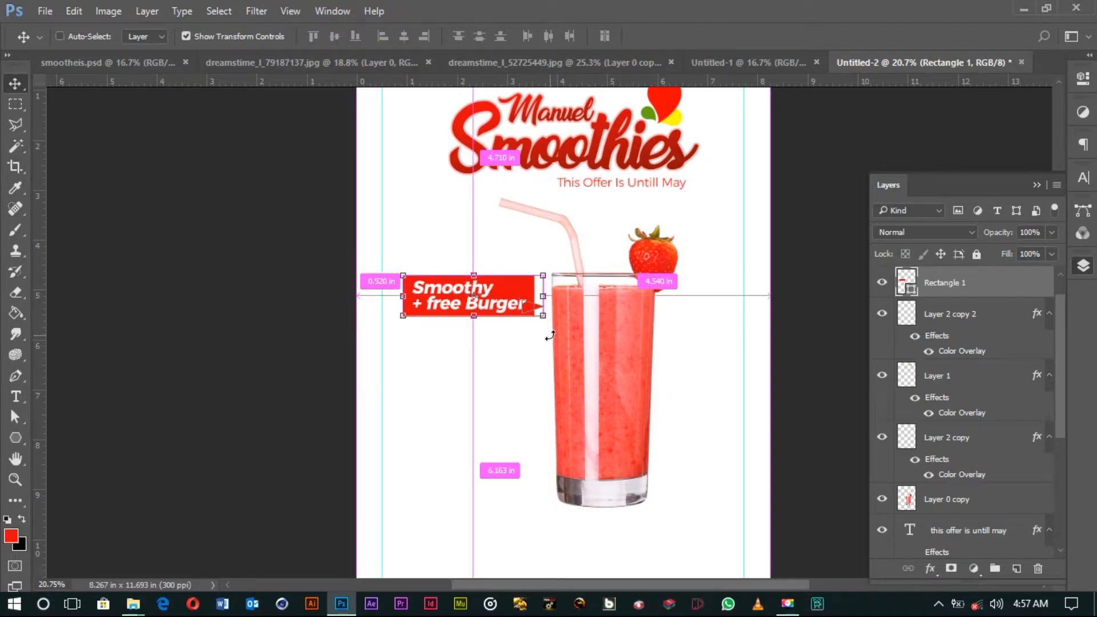
key("Delete")
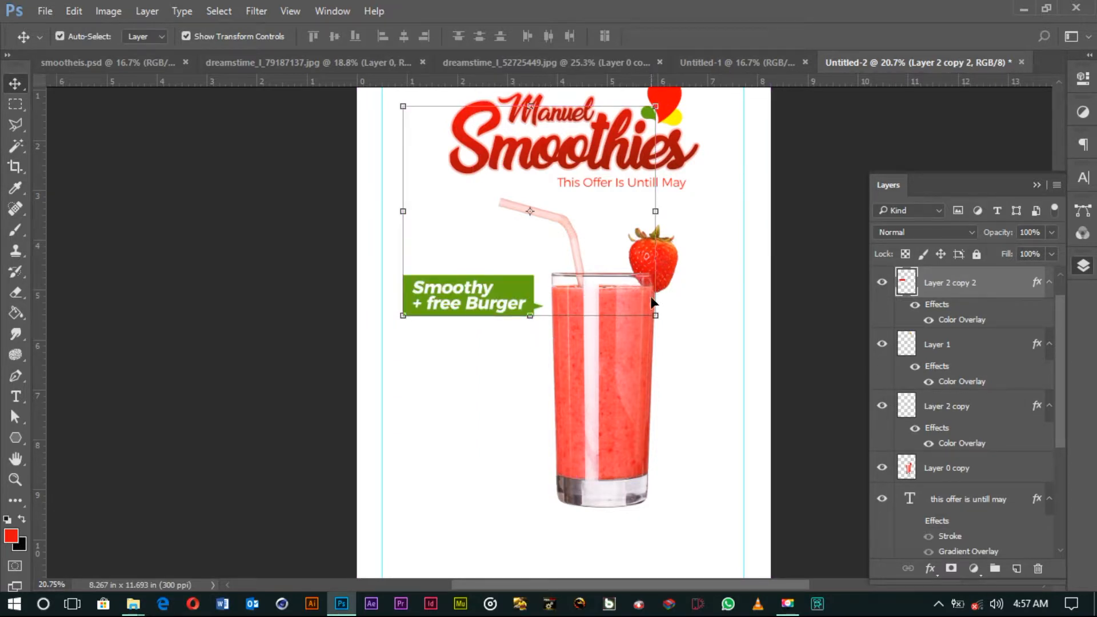
key("ctrl+z")
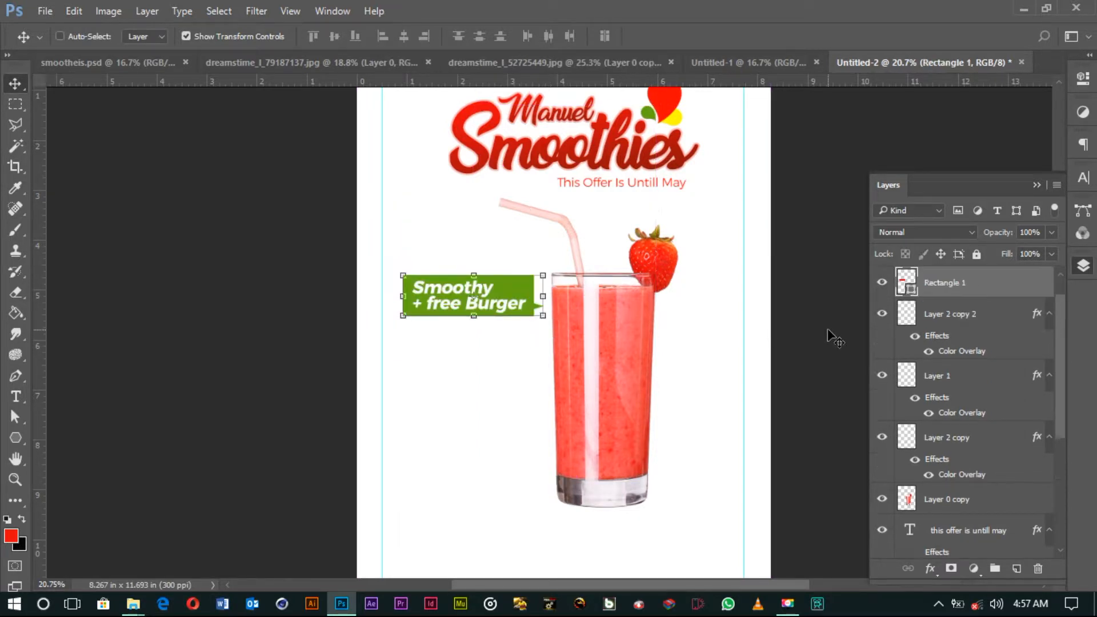
left_click(723, 365)
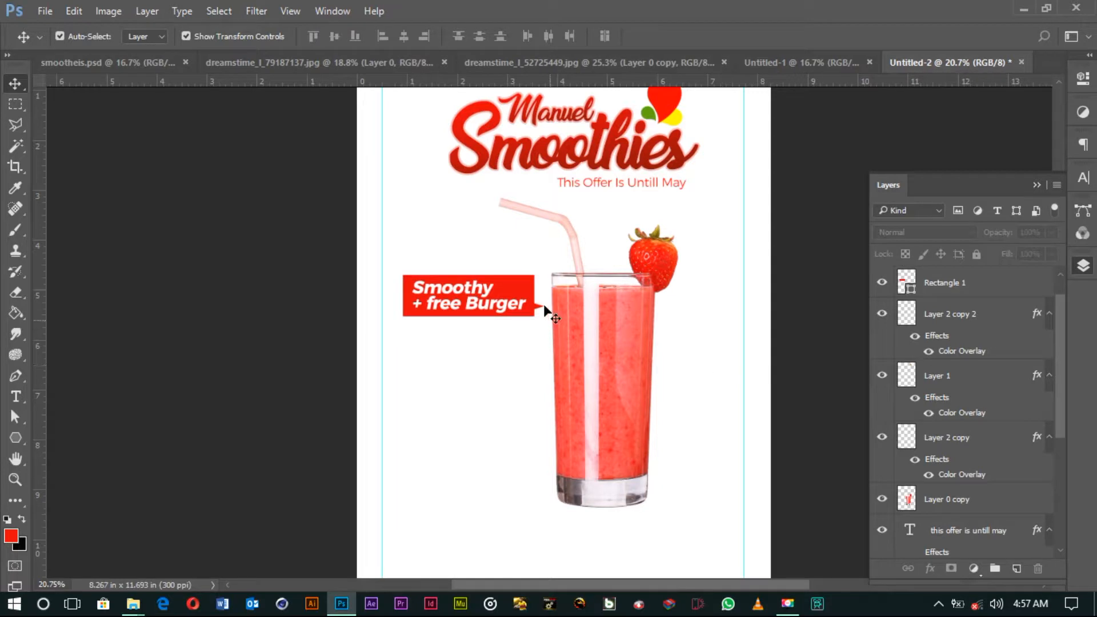
left_click_drag(529, 280, 528, 260)
key("ctrl+z")
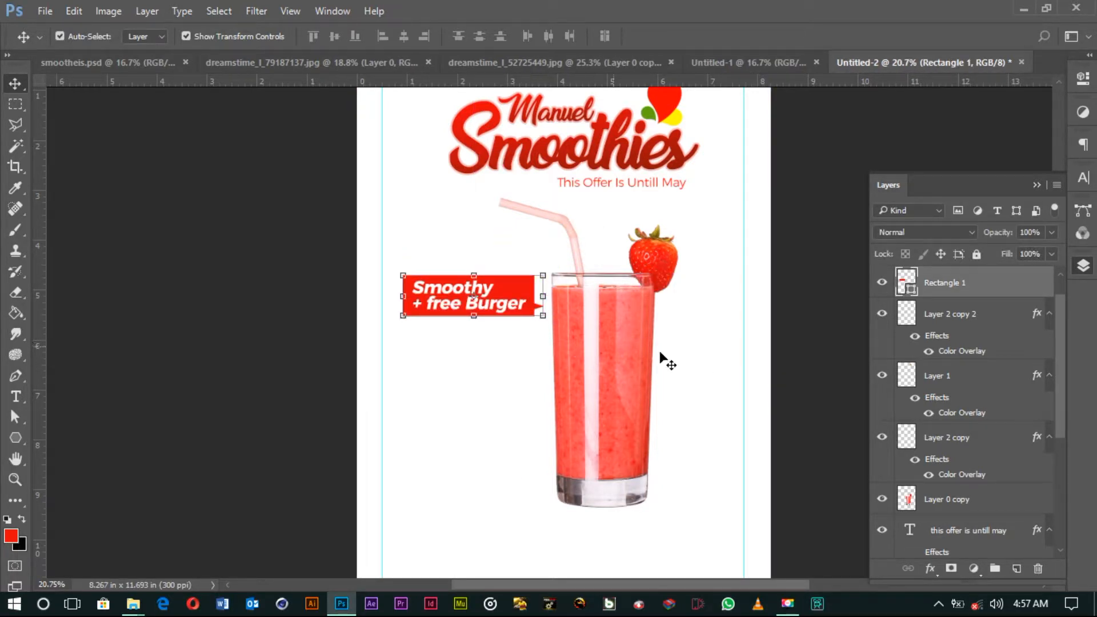
left_click(714, 366)
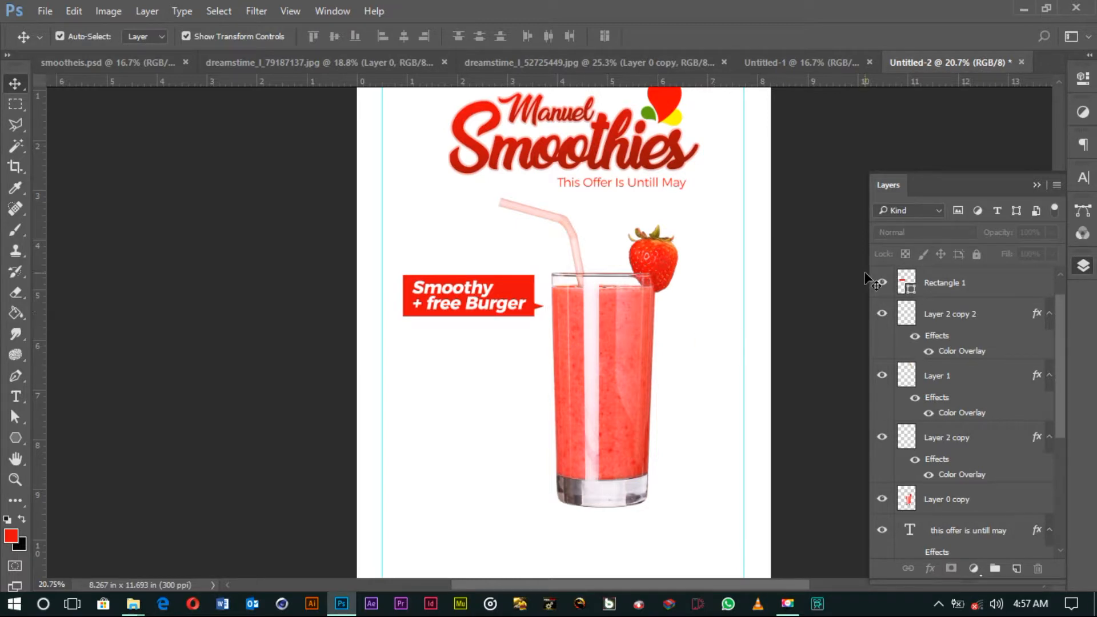
Step: Bring the burger image from dreamstime_l_79187137.jpg into the flyer and place it below the "Smoothy + free Burger" callout
left_click(556, 67)
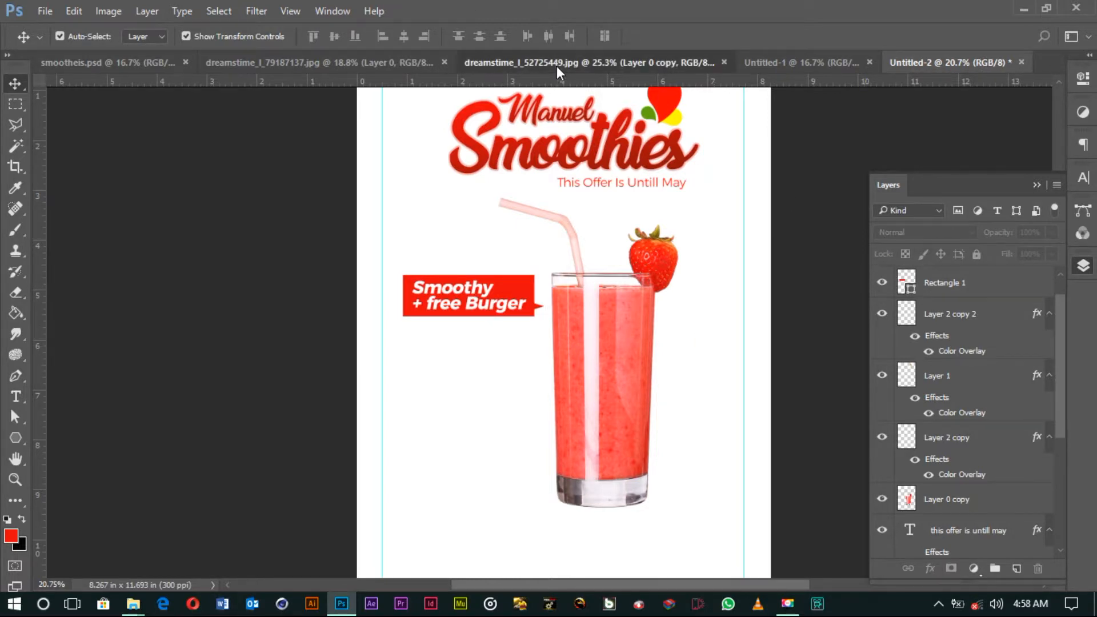
left_click(369, 64)
left_click_drag(544, 283, 525, 437)
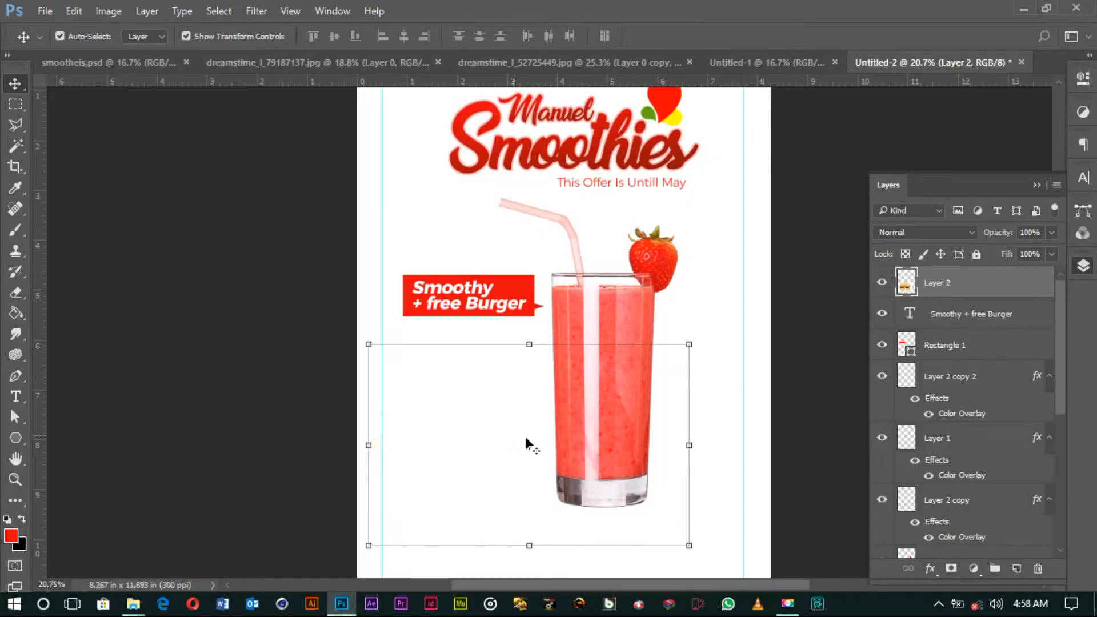
left_click(563, 403)
key("Return")
left_click_drag(610, 404, 642, 382)
scroll(643, 388, "down", 2)
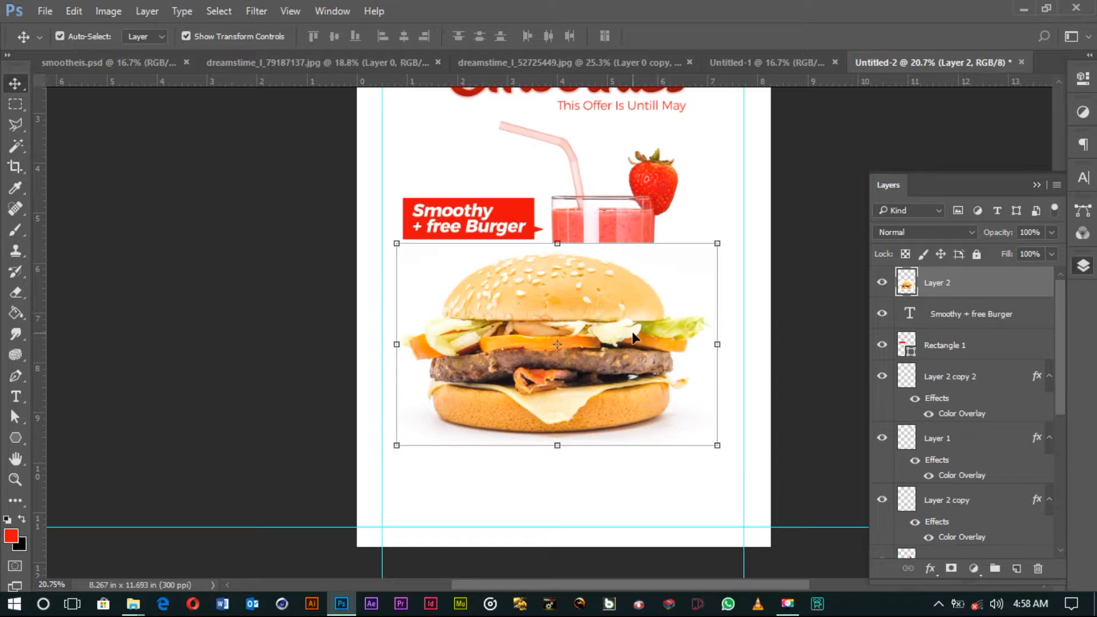
Step: Send the burger layer backward until it sits behind the smoothie glass and below the "Smoothies" title layer
key("ctrl")
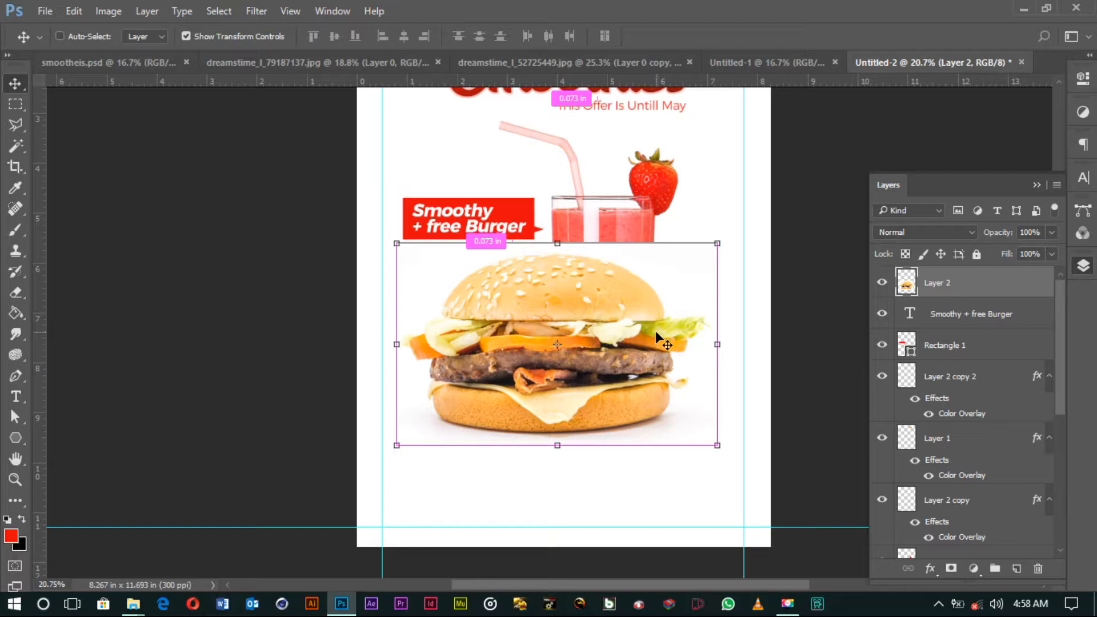
key("ctrl+bracketleft")
key("ctrl+bracketleft")
key("ctrl+bracketleft")
key("ctrl+bracketleft")
key("ctrl+bracketleft")
key("ctrl+bracketleft")
key("ctrl+bracketleft")
key("ctrl+bracketleft")
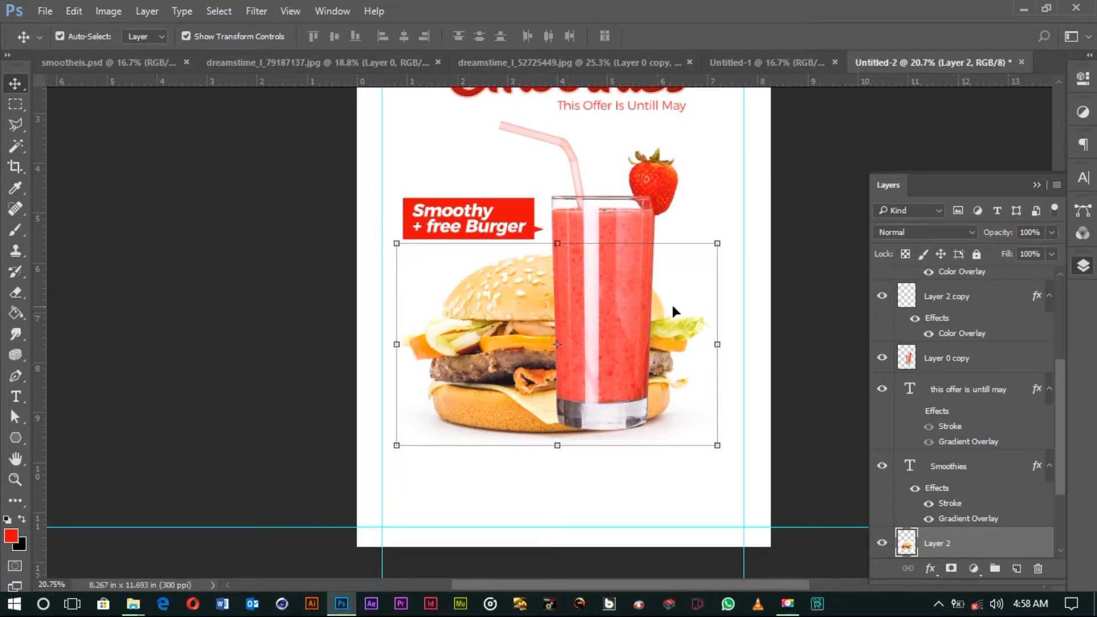
Step: Scale the burger proportionally to about 83% and position it partly behind the glass, under the callout
left_click_drag(717, 243, 697, 261)
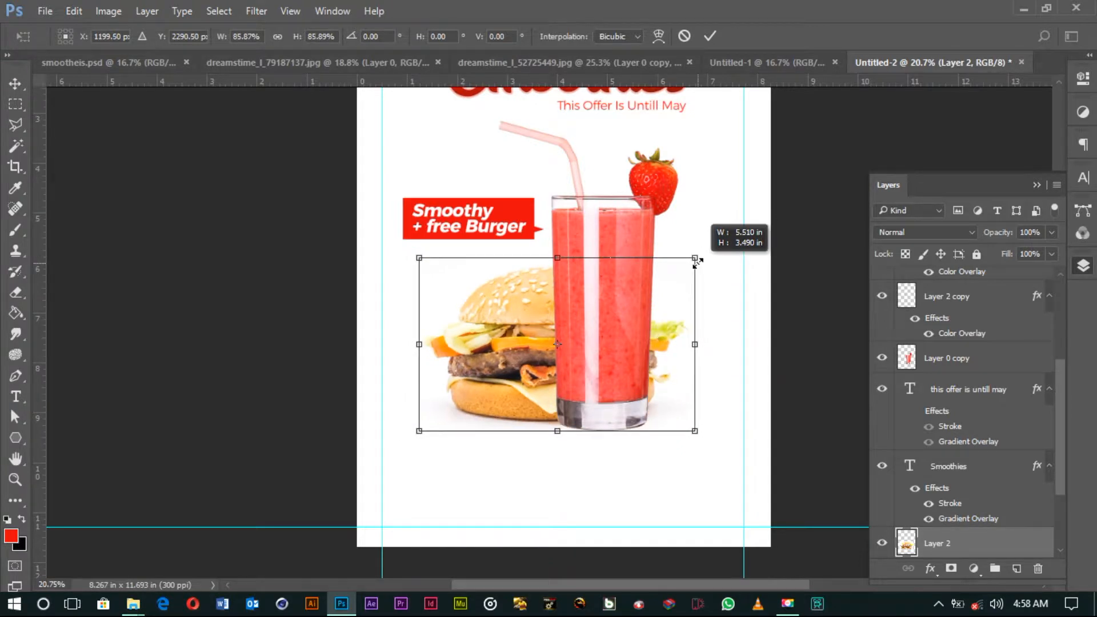
left_click_drag(513, 350, 485, 349)
left_click_drag(662, 248, 658, 260)
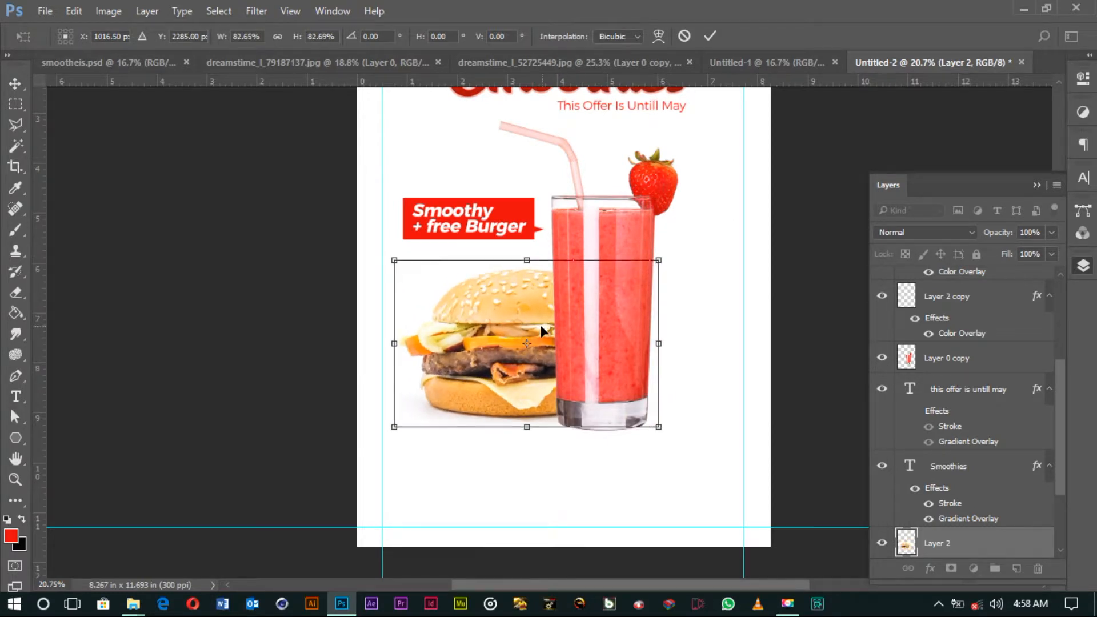
key("Return")
left_click_drag(540, 324, 548, 311)
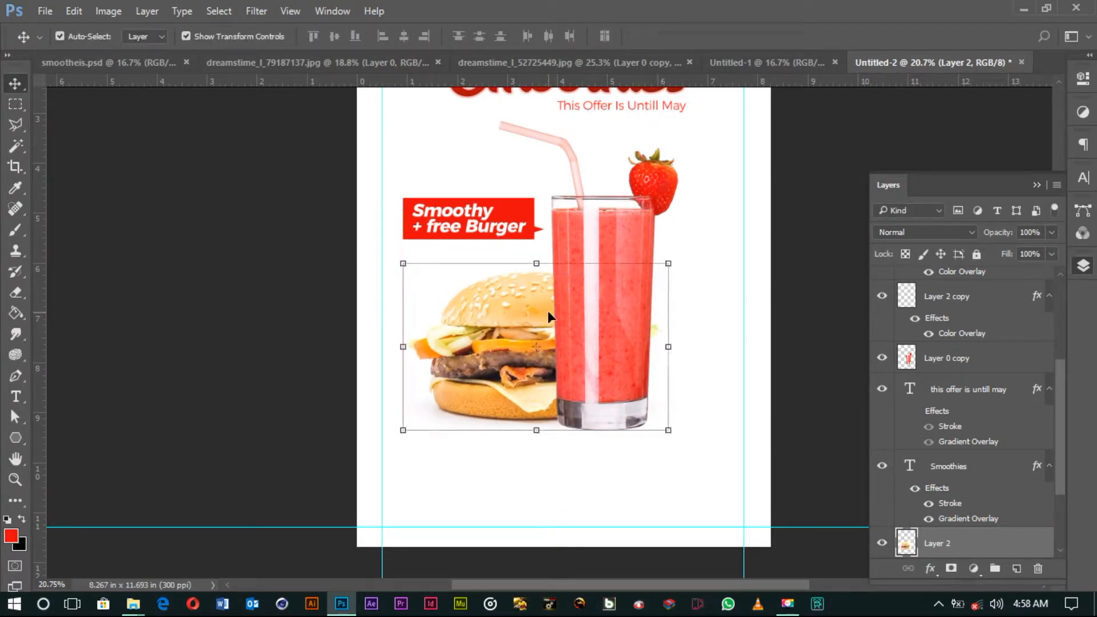
left_click_drag(537, 313, 531, 316)
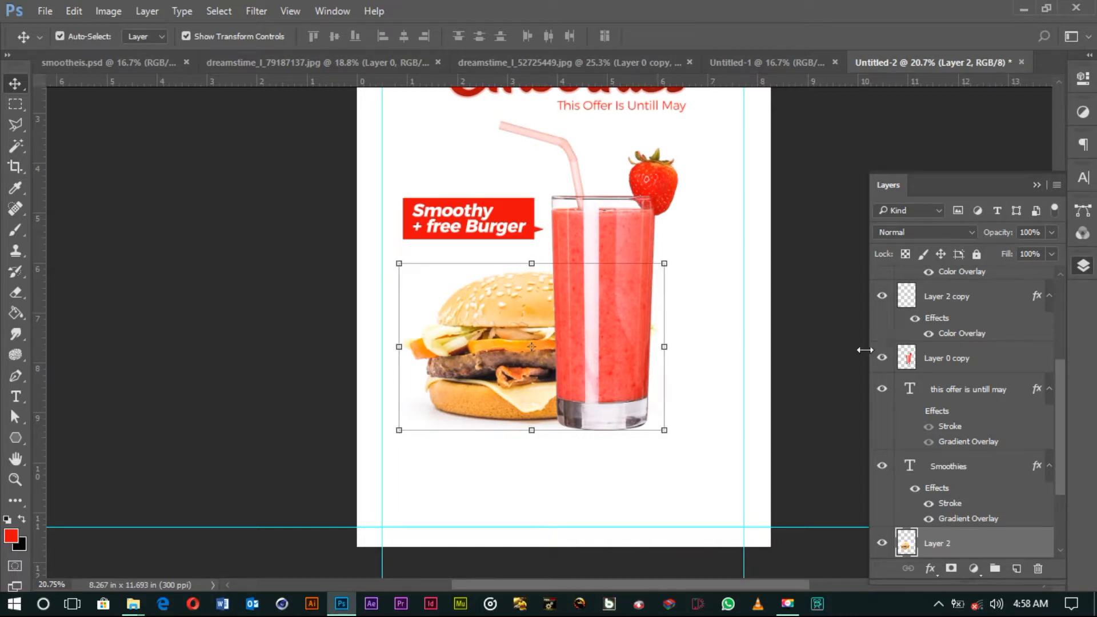
Step: Move the callout text and its red shape up together to leave more space above the burger
left_click(815, 344)
left_click_drag(447, 181, 488, 207)
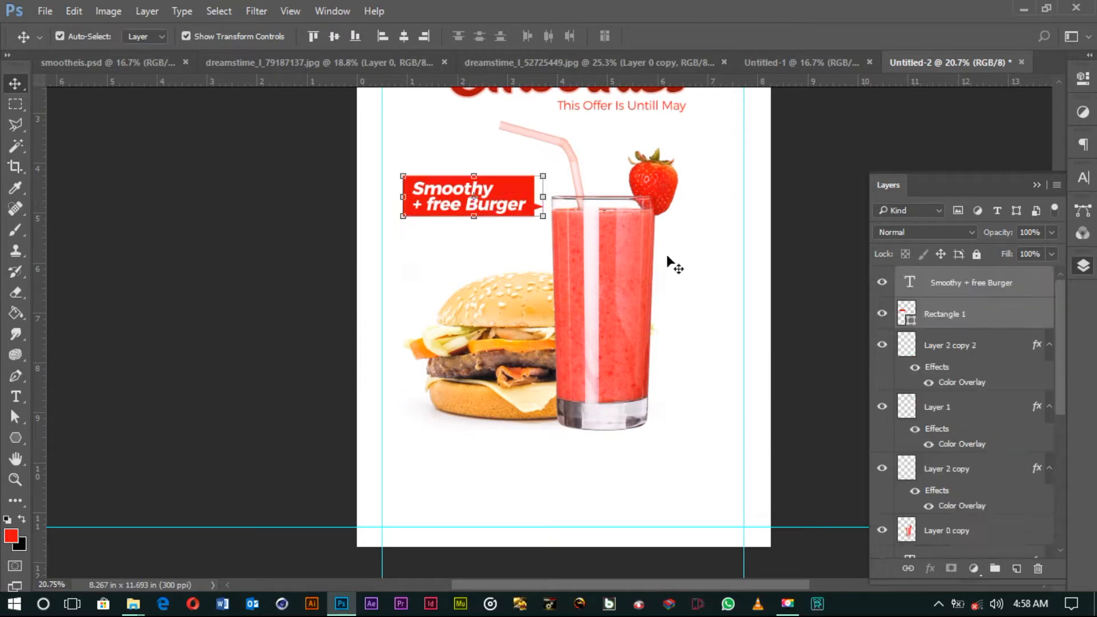
left_click(710, 266)
Step: Duplicate the "This Offer Is Untill May" tagline and place the copy directly beneath the red callout
left_click_drag(633, 98, 482, 232)
key("shift+Up")
key("shift+Up")
key("shift+Up")
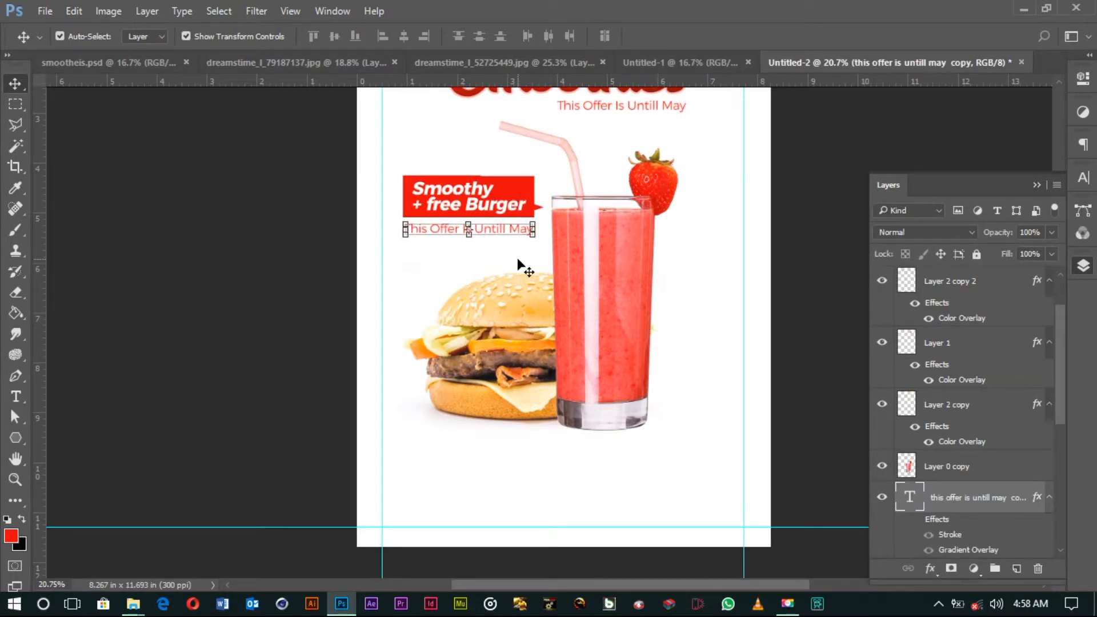
Step: Replace the copied tagline's text with three lines, "NO SUGAR", "HEALTHY SMOOTHY" and "100% NATURAL", and select all of it
key("t")
left_click(507, 230)
key("ctrl+a")
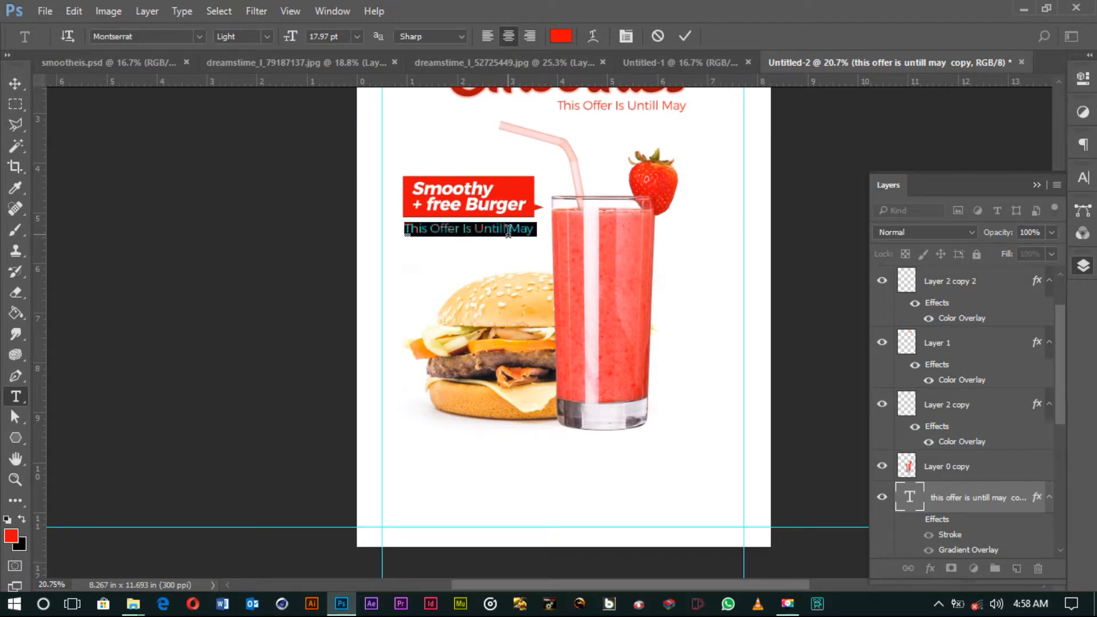
type("NO SU")
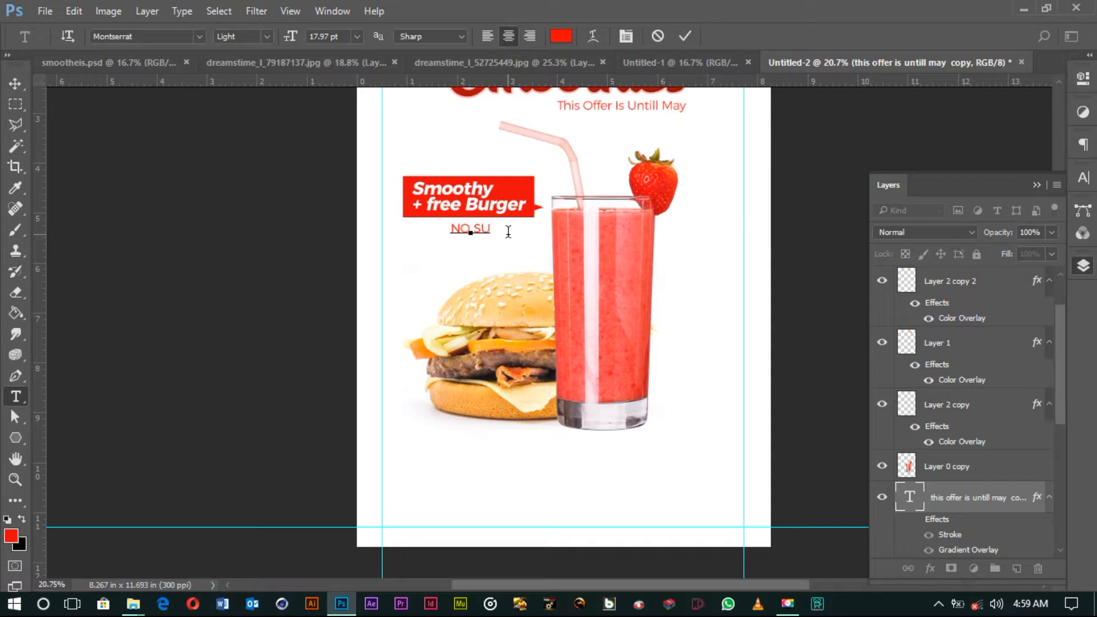
type("A")
key("BackSpace")
type("GAR HEAT")
key("BackSpace")
type("LTHY SMOOTHY ")
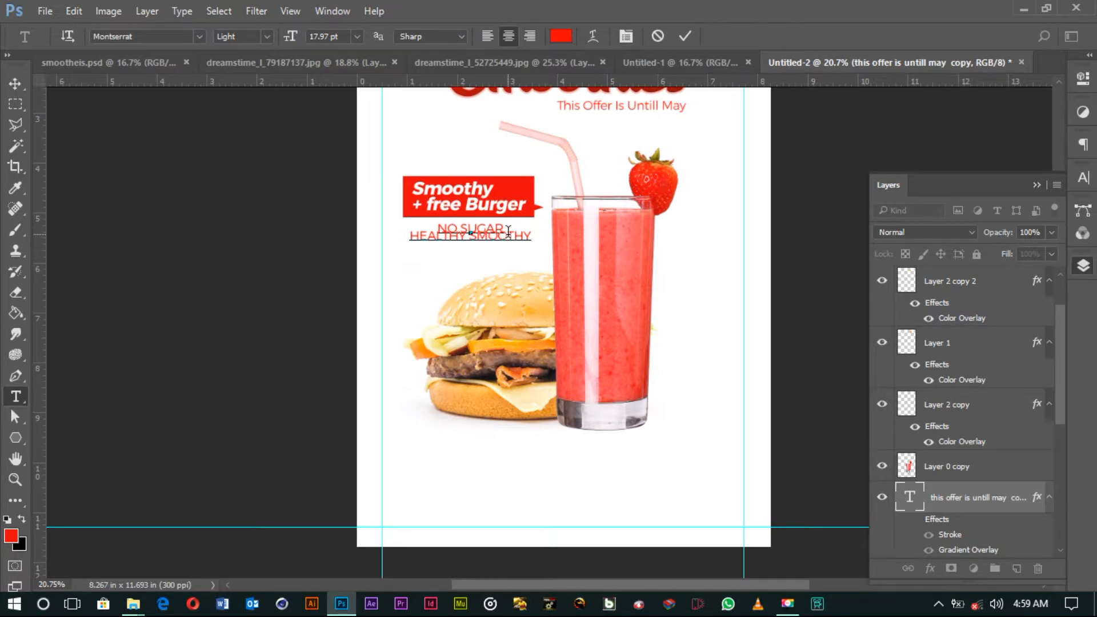
type("100% NATURAL")
key("ctrl+a")
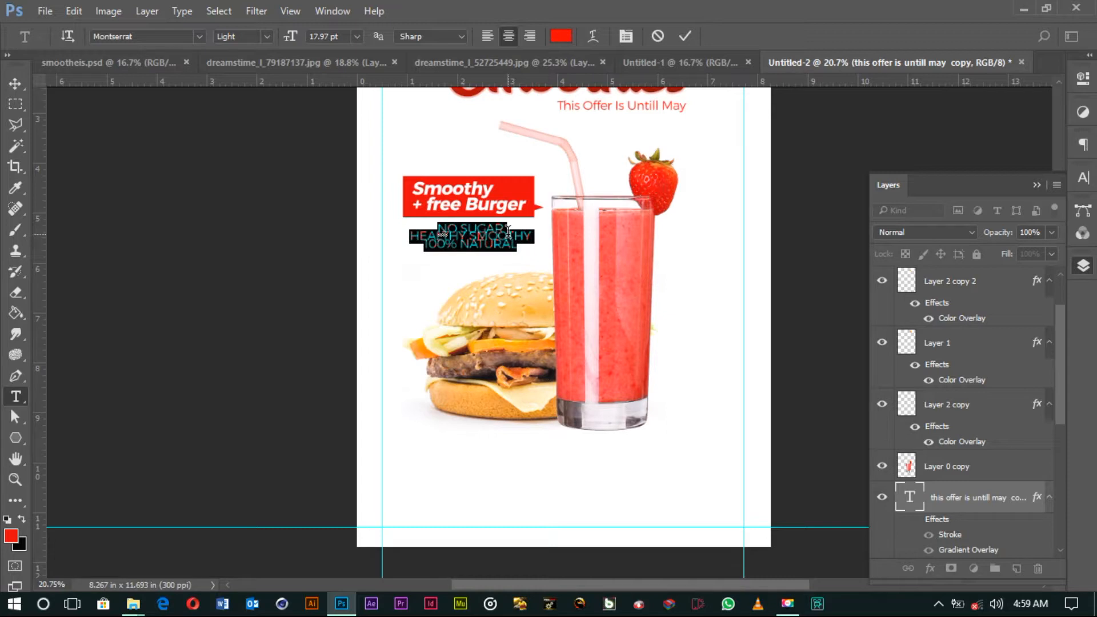
Step: Left-align the three health-claim lines and widen their line spacing so they no longer overlap
left_click(489, 38)
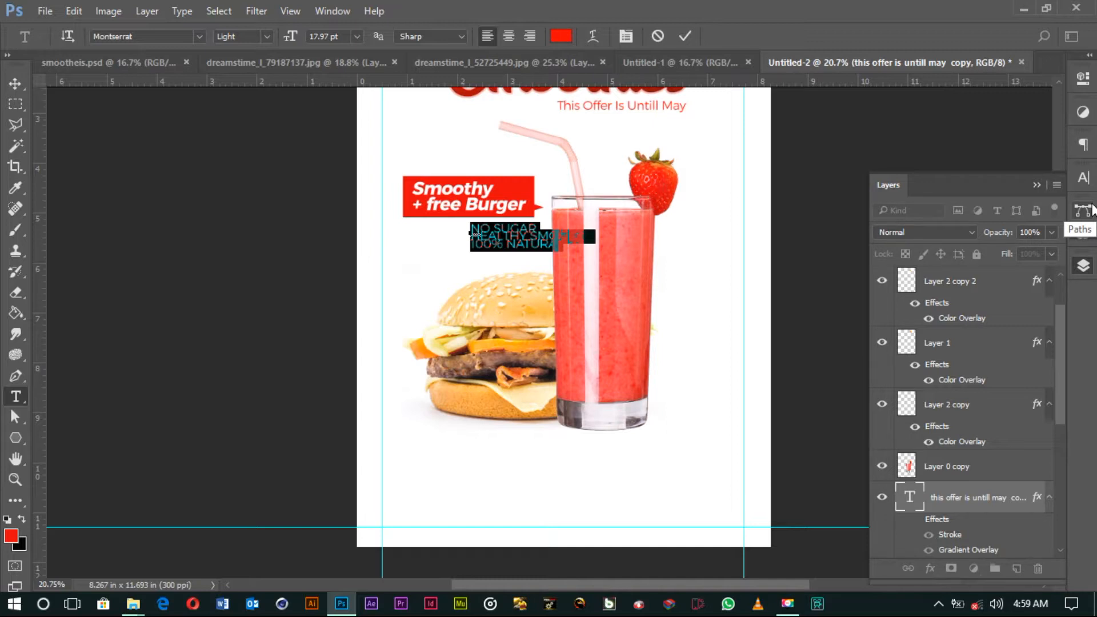
key("alt+Down")
key("alt+Down")
key("alt+Down")
key("alt+Down")
key("alt+Down")
key("alt+Down")
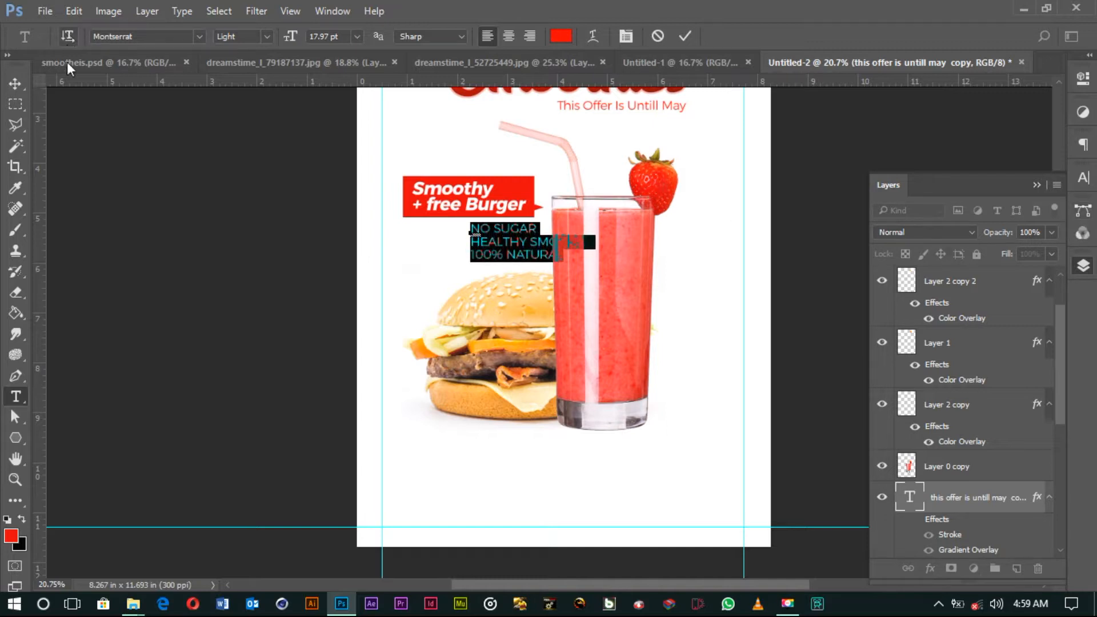
Step: Move the health-claim text beneath the red callout, aligned with the callout's left edge
left_click(16, 84)
left_click_drag(497, 247, 430, 245)
left_click(726, 352)
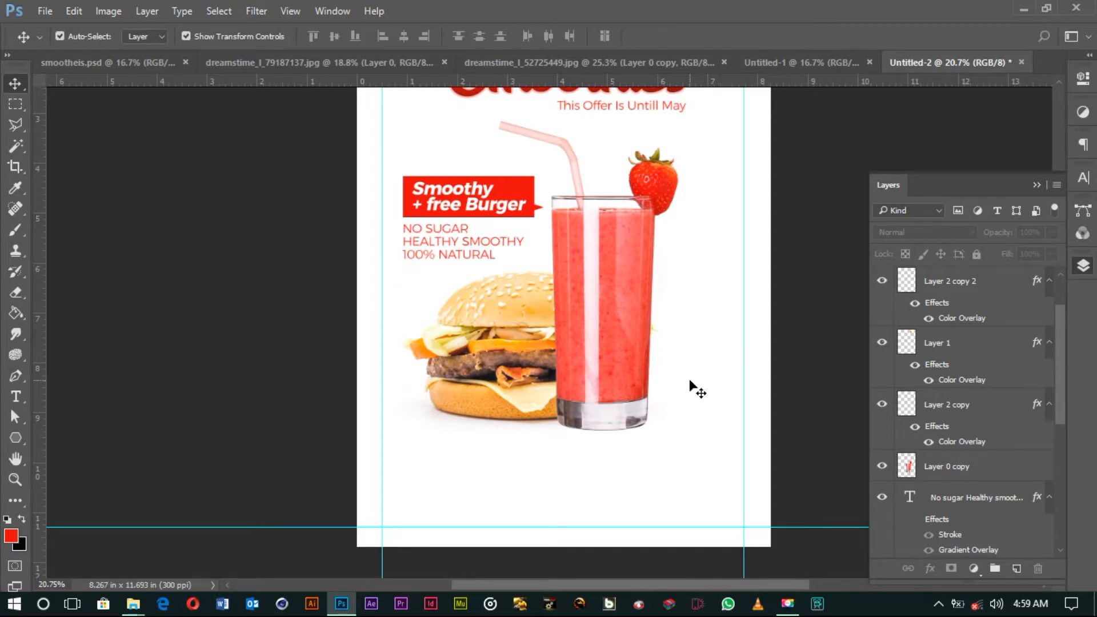
Step: Draw a 540 px circle with the Ellipse tool and place it beside the base of the smoothie glass
left_click(20, 439)
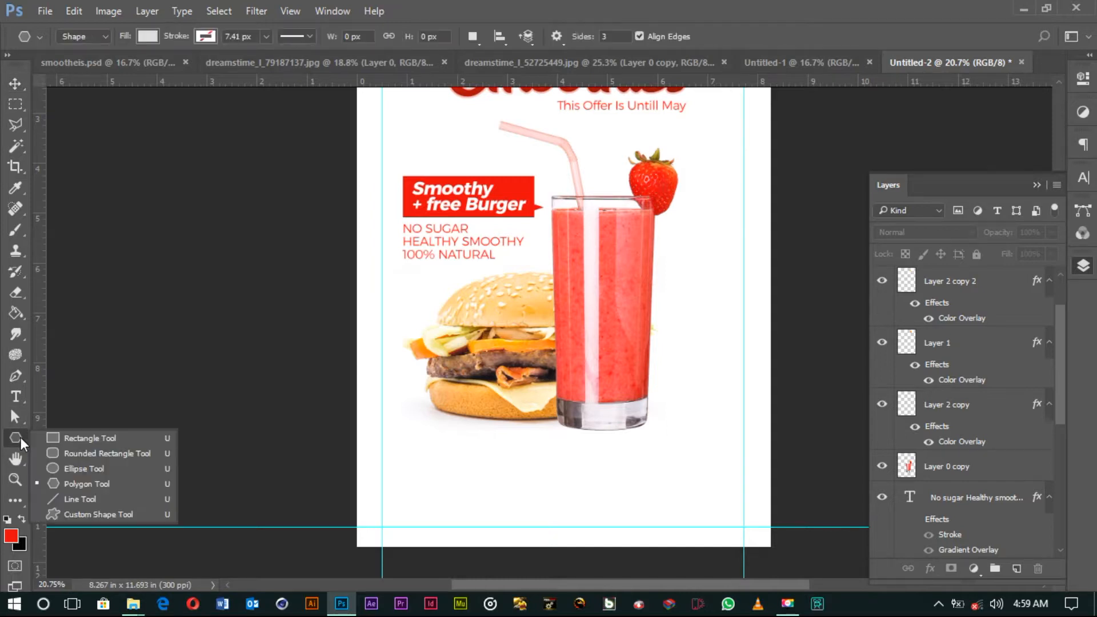
left_click(60, 473)
left_click_drag(627, 349, 717, 439)
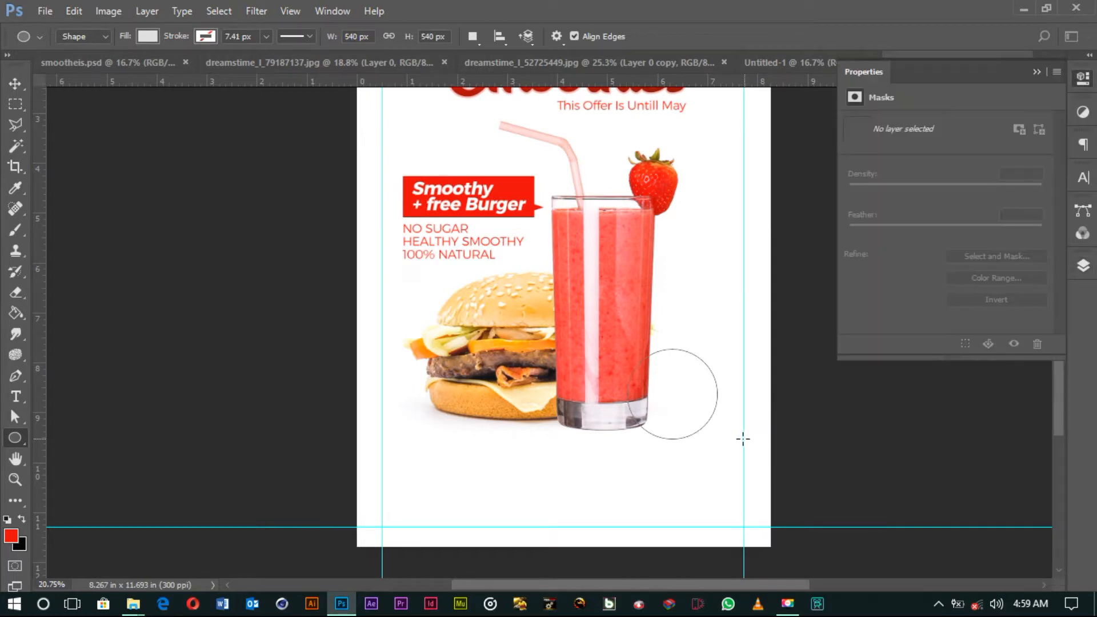
left_click(12, 86)
left_click_drag(677, 363, 682, 354)
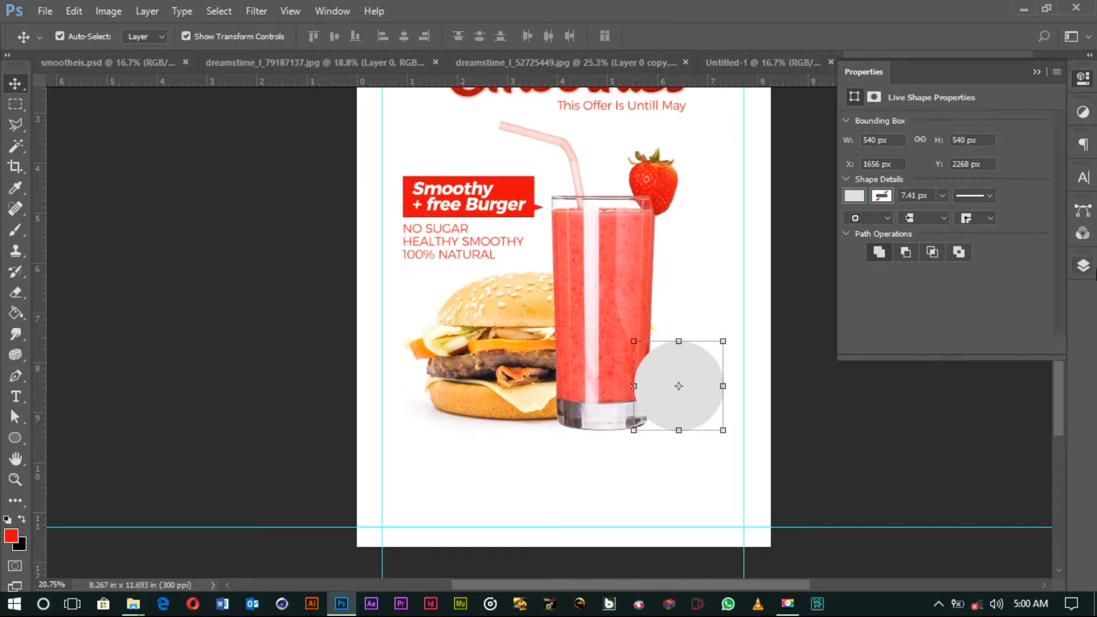
Step: Apply the "Smoothies" title's Gradient Overlay to the circle and nudge the circle about 0.08 in to the right
left_click(1084, 267)
scroll(594, 200, "down", 1)
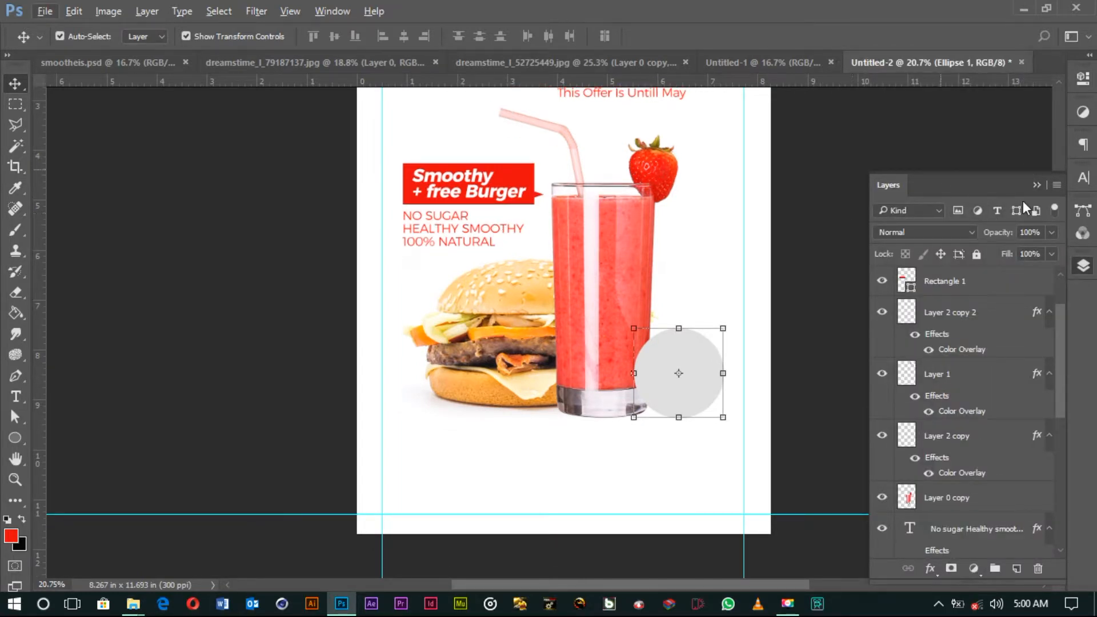
left_click(1042, 152)
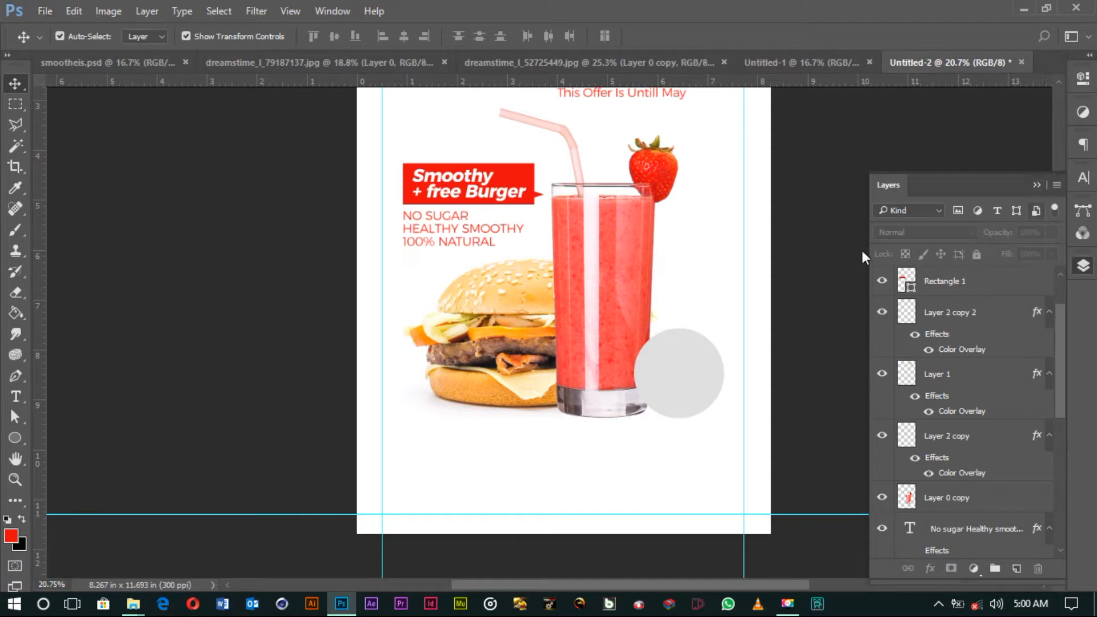
left_click(15, 479)
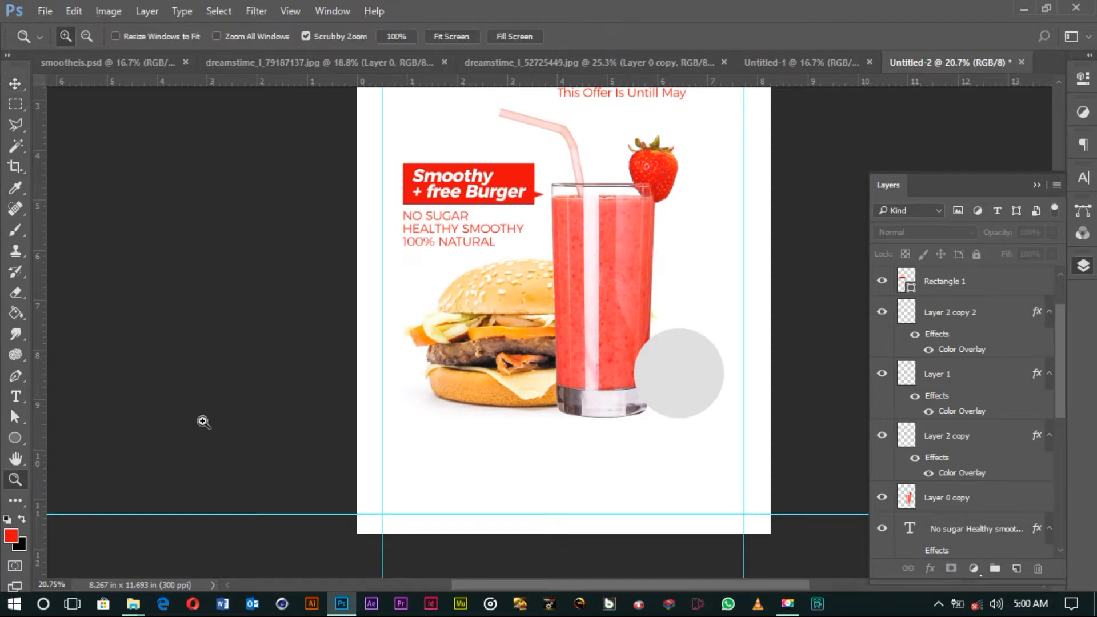
left_click_drag(543, 440, 527, 405)
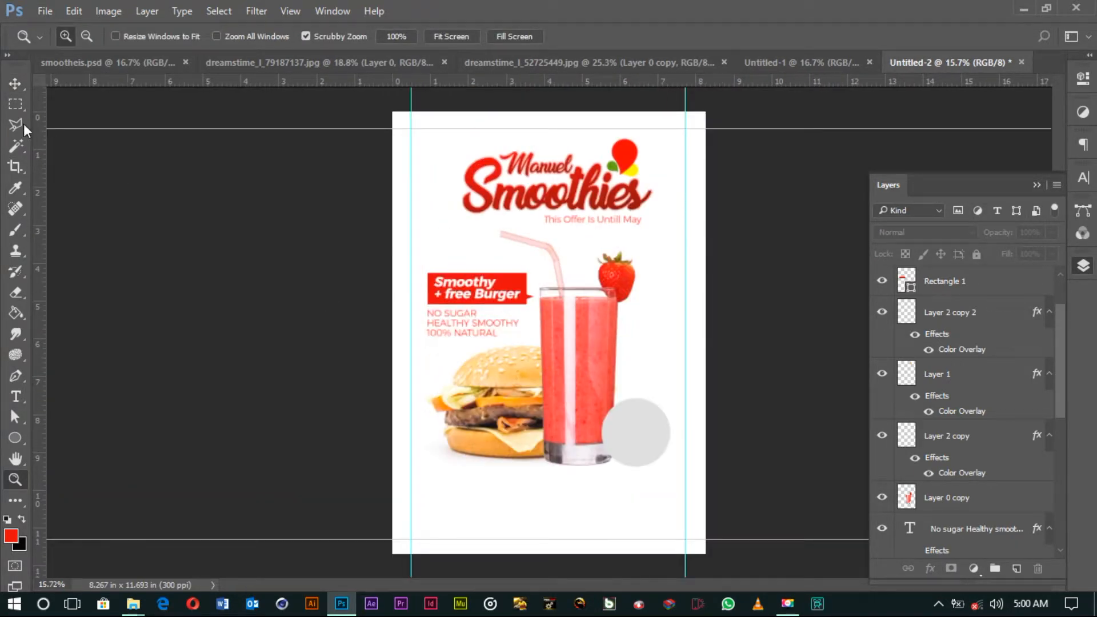
left_click(8, 86)
left_click(524, 199)
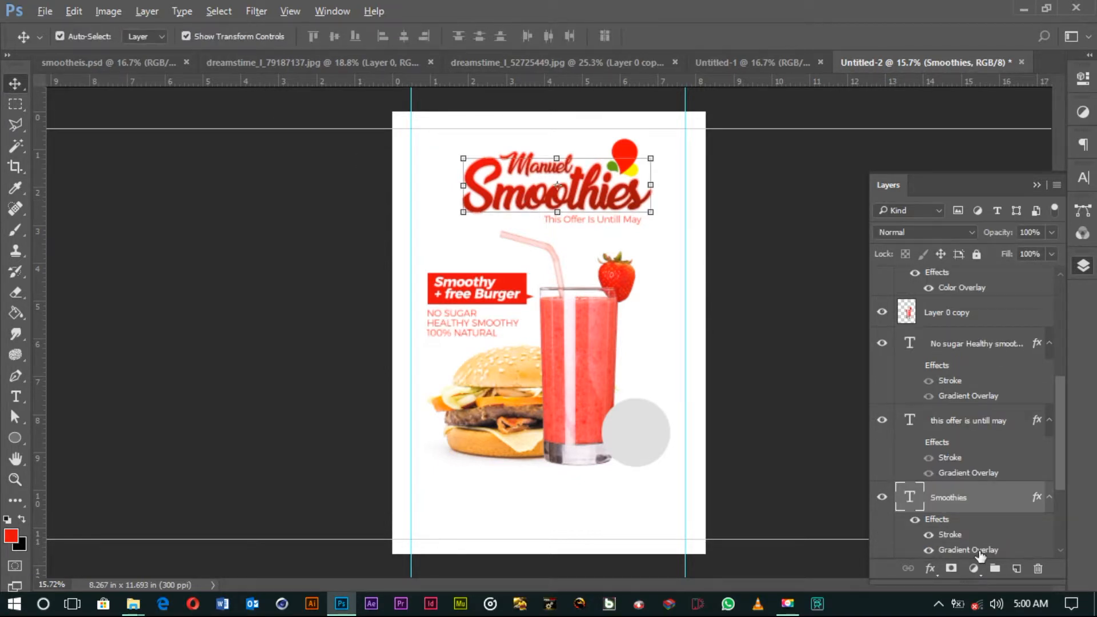
mouse_move(980, 554)
left_mouse_down()
mouse_move(956, 256)
mouse_move(959, 283)
left_mouse_up()
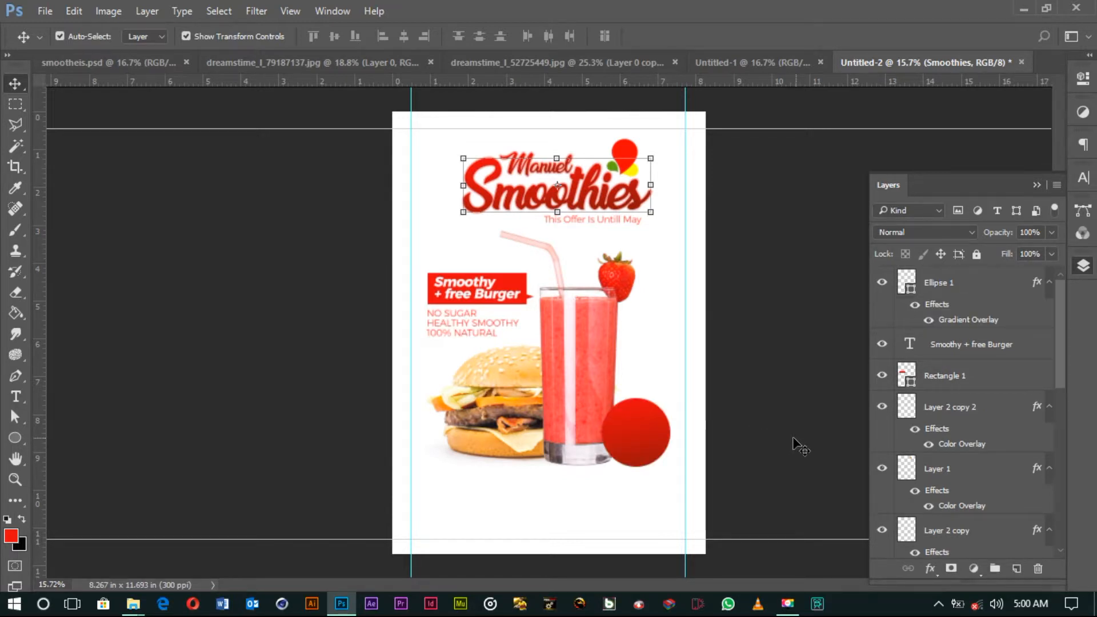
left_click(772, 465)
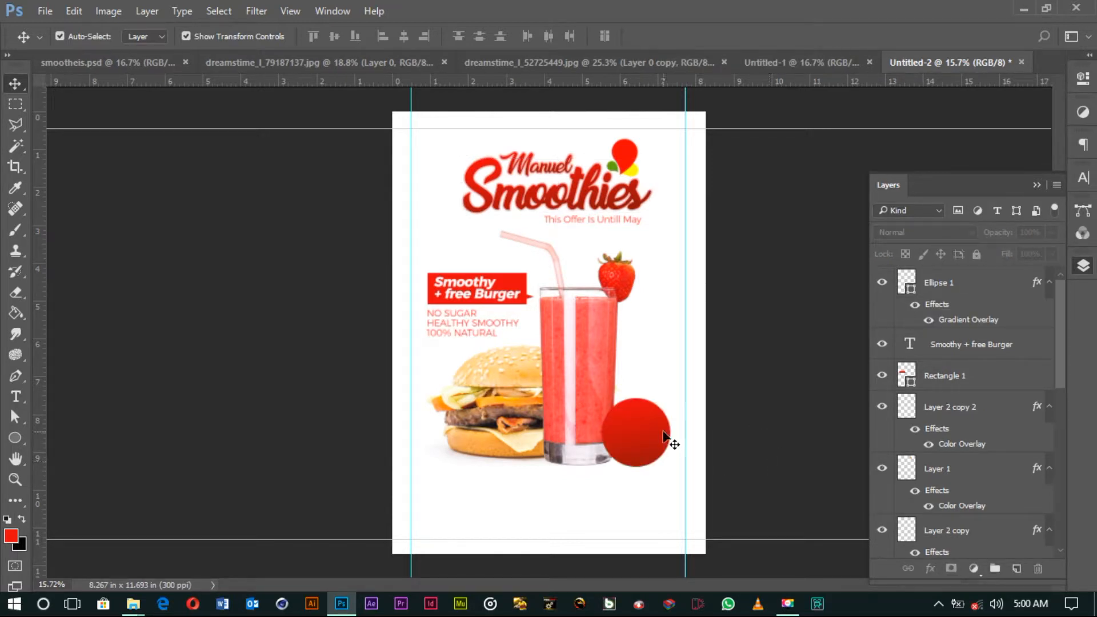
left_click_drag(663, 435, 661, 437)
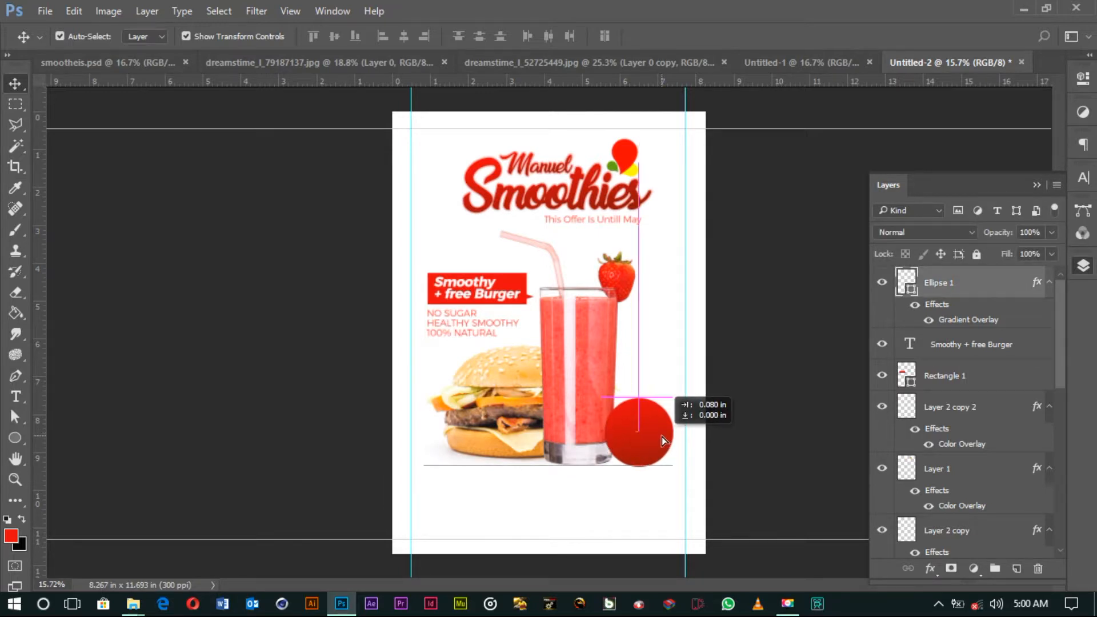
left_click(771, 421)
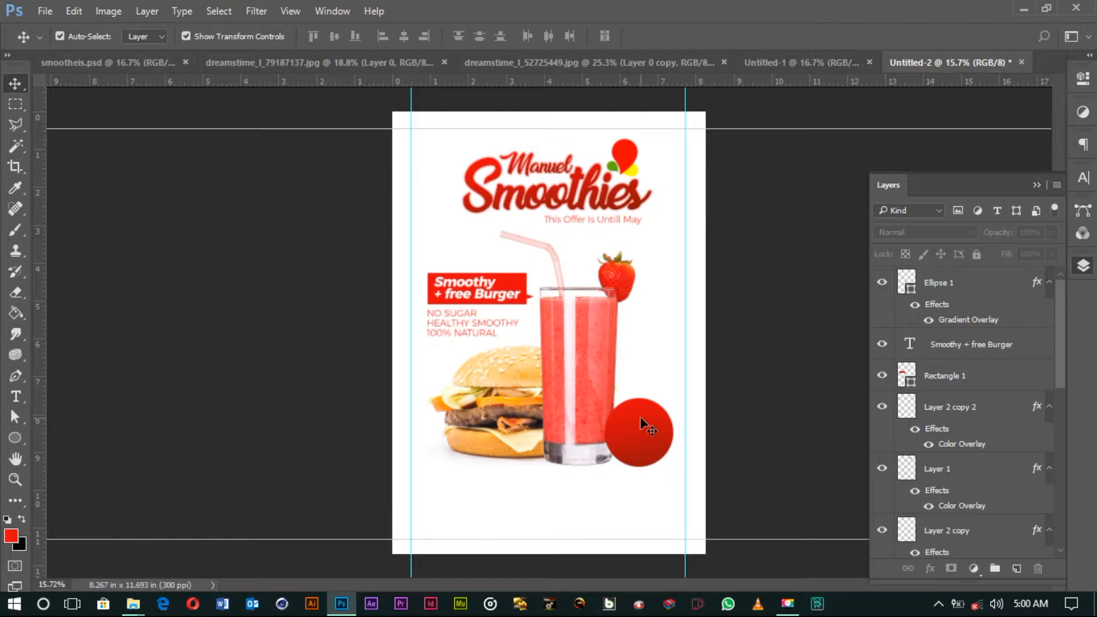
Step: Duplicate the red circle and enlarge the copy from its centre to about 114%
key("alt")
left_click(648, 437)
key("ctrl")
key("ctrl+j")
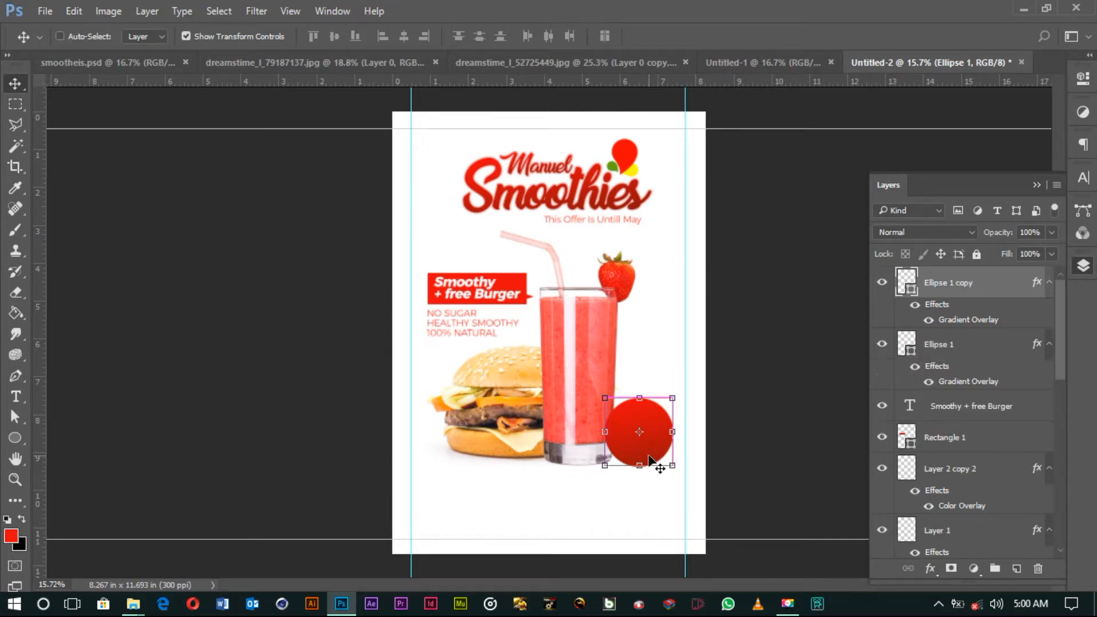
left_click_drag(674, 396, 684, 393)
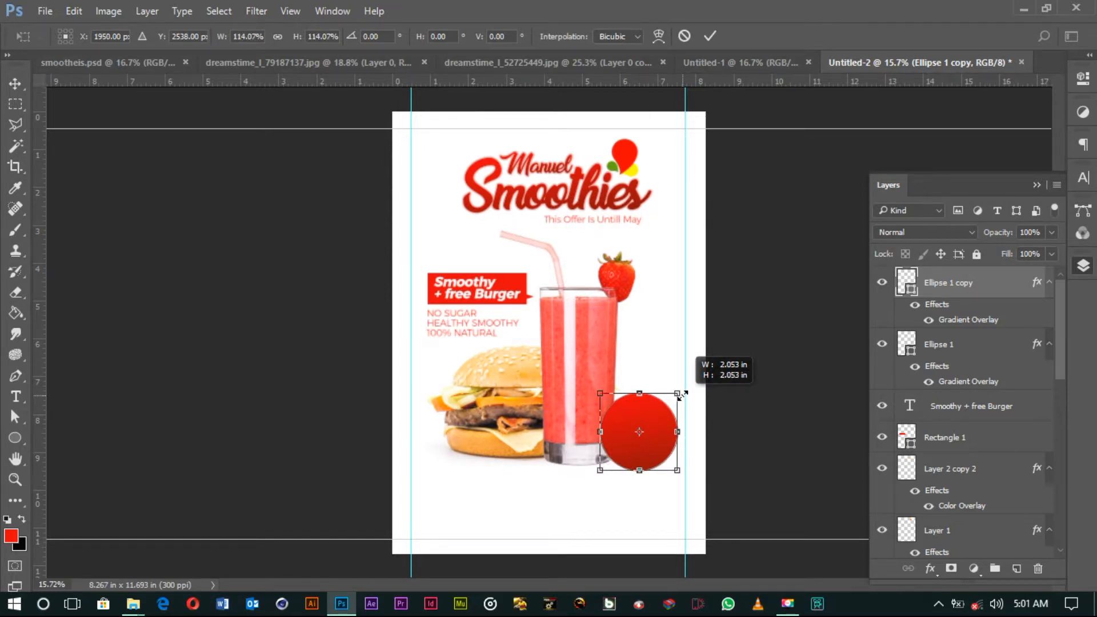
left_click(710, 36)
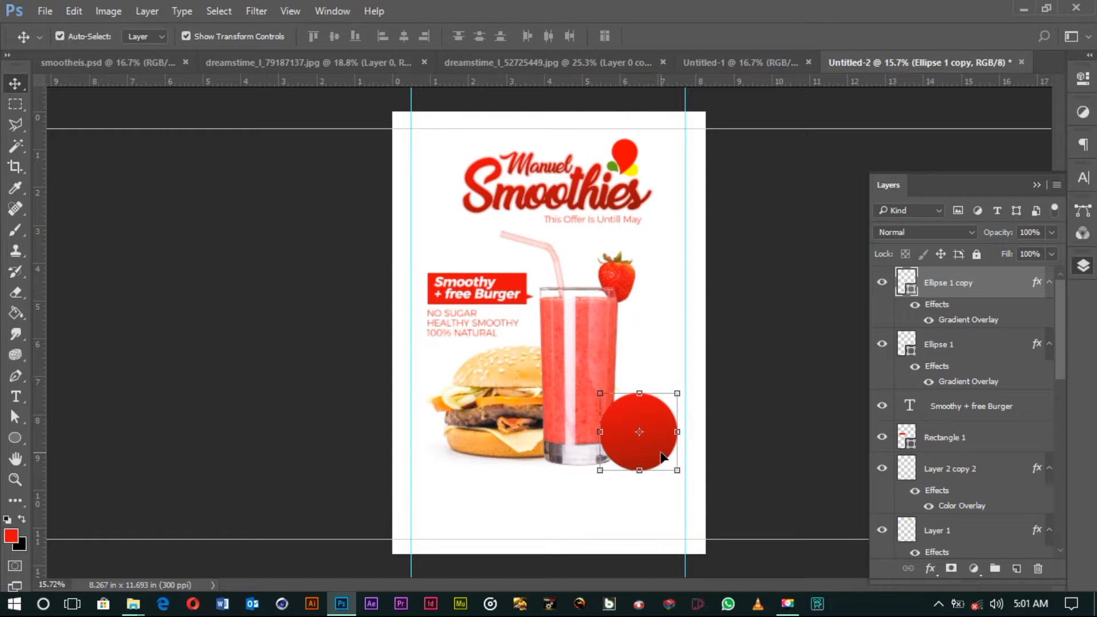
Step: Add a line of dots as red 20.66 pt Montserrat Light text running around the larger circle's outline
key("t")
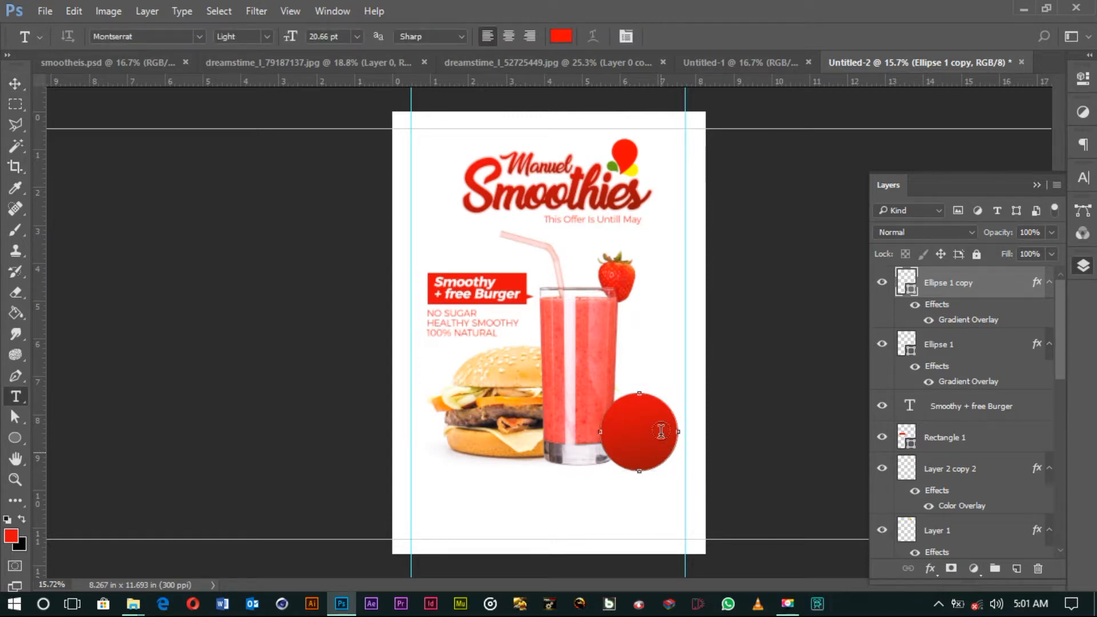
left_click(639, 393)
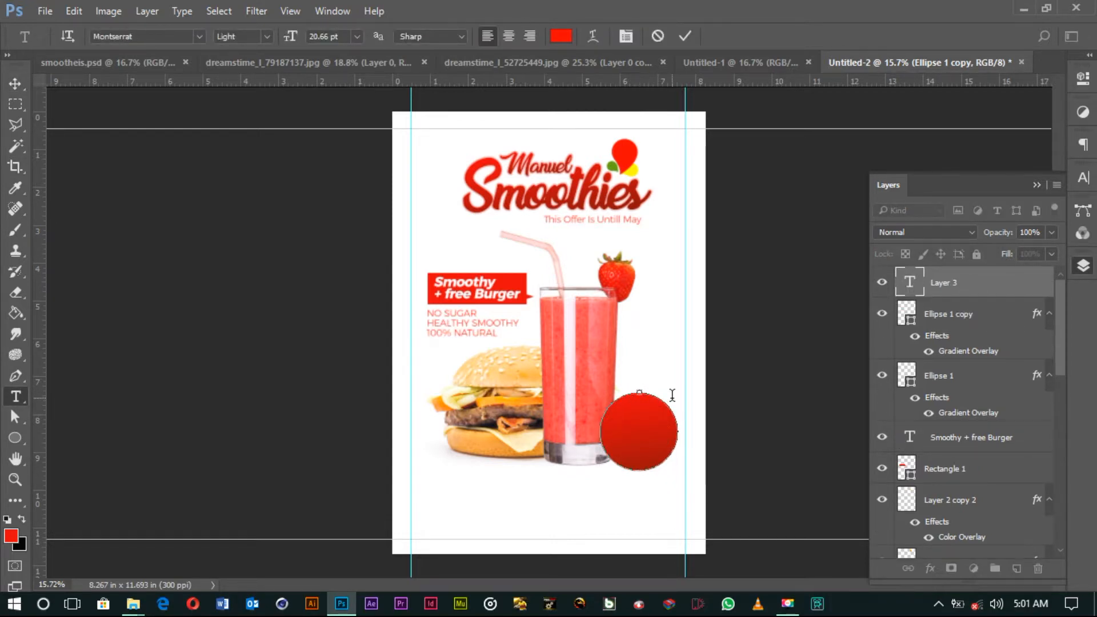
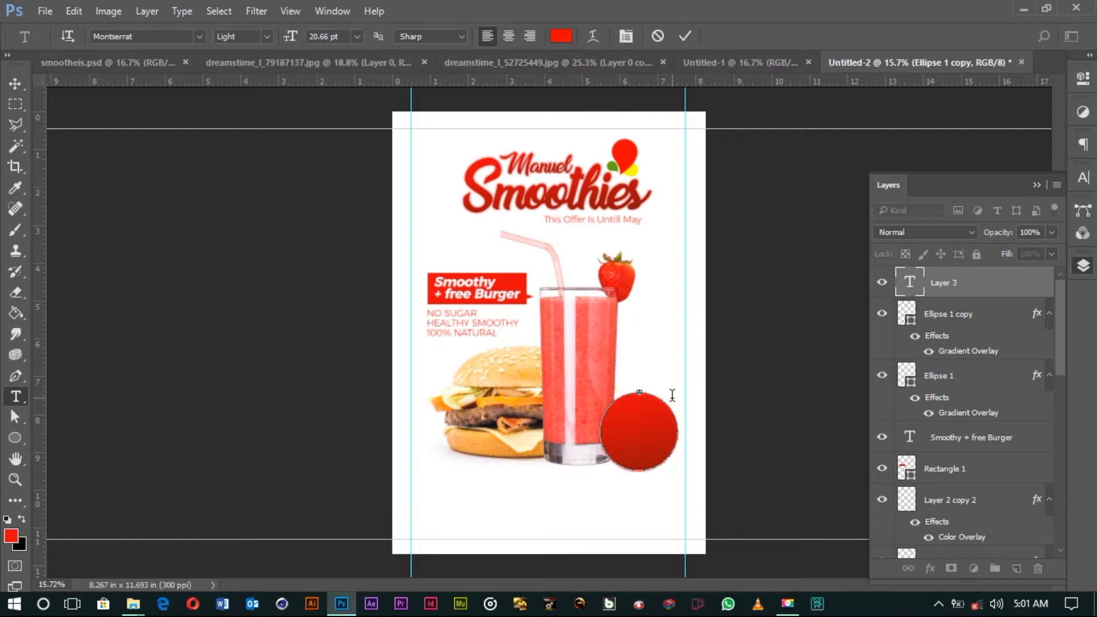
left_click(686, 36)
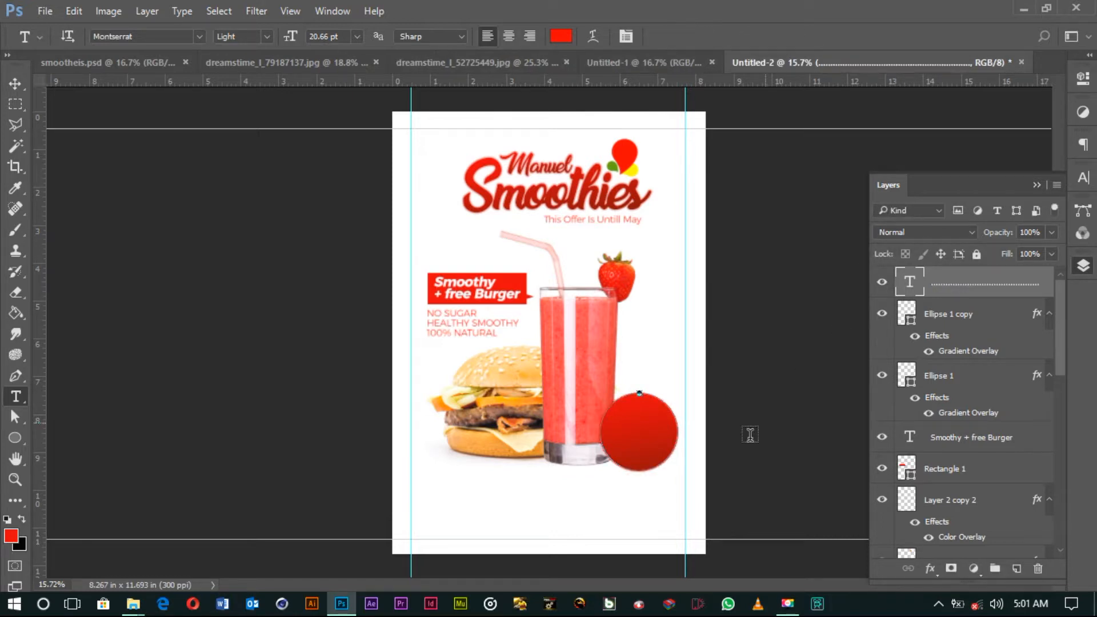
Step: Set the opacity of the enlarged circle copy to 0%
left_click(15, 84)
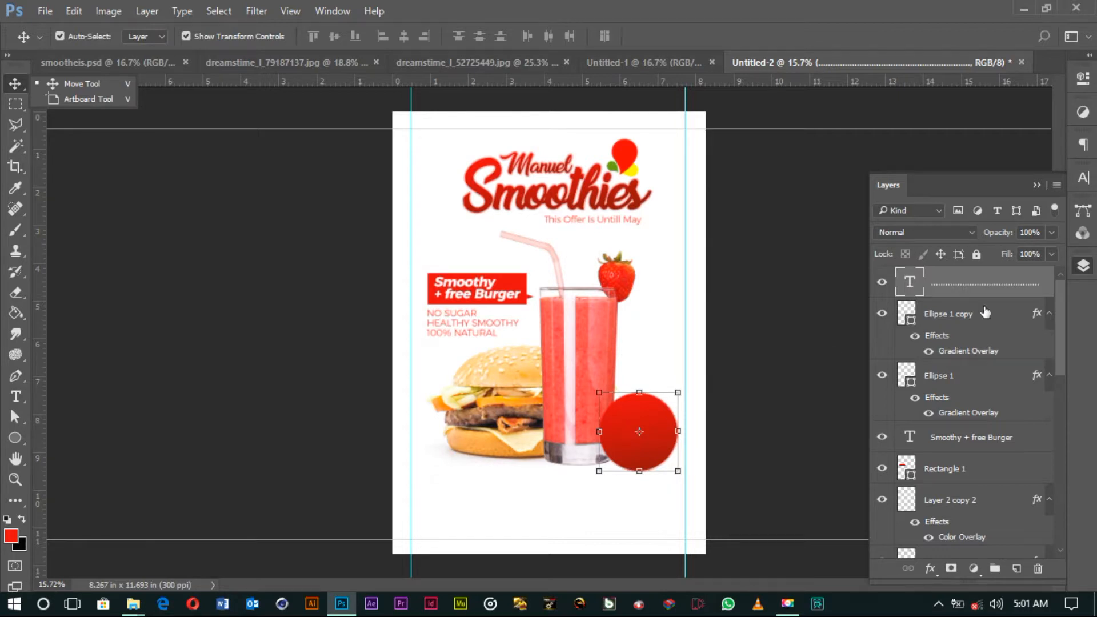
left_click(979, 323)
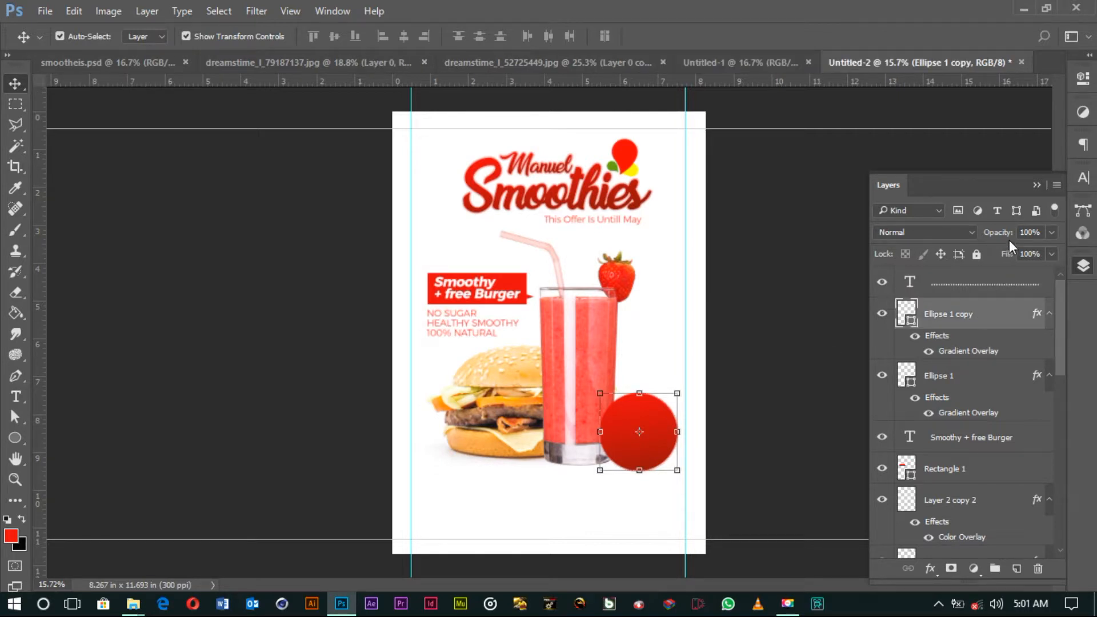
left_click_drag(1009, 238, 729, 235)
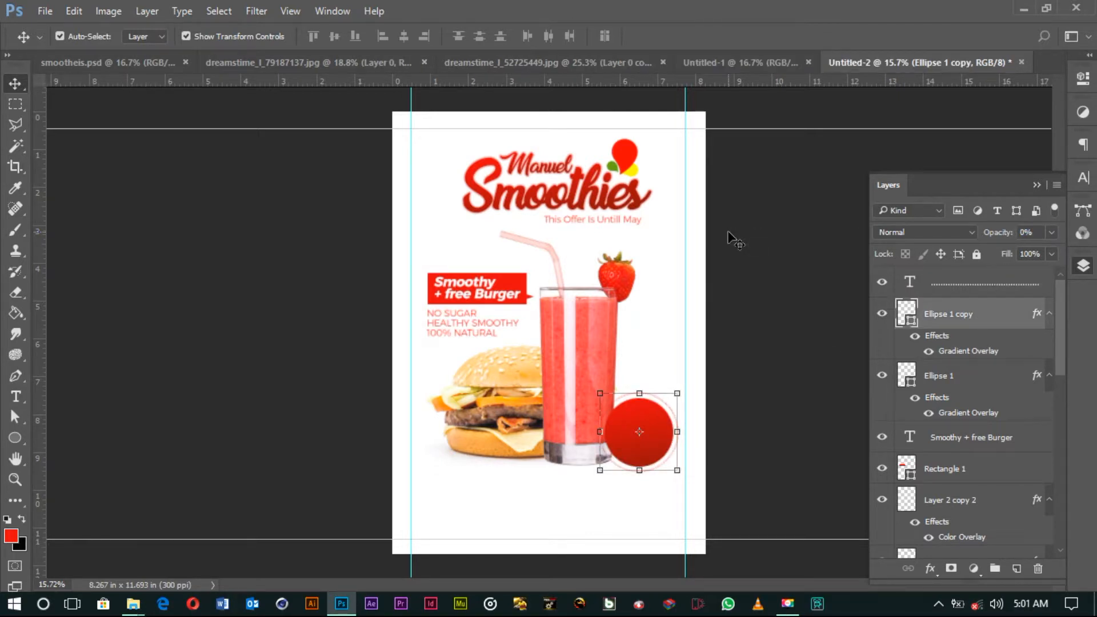
Step: Scale the dotted ring down slightly from its centre so it sits closer around the red circle
left_click(977, 293)
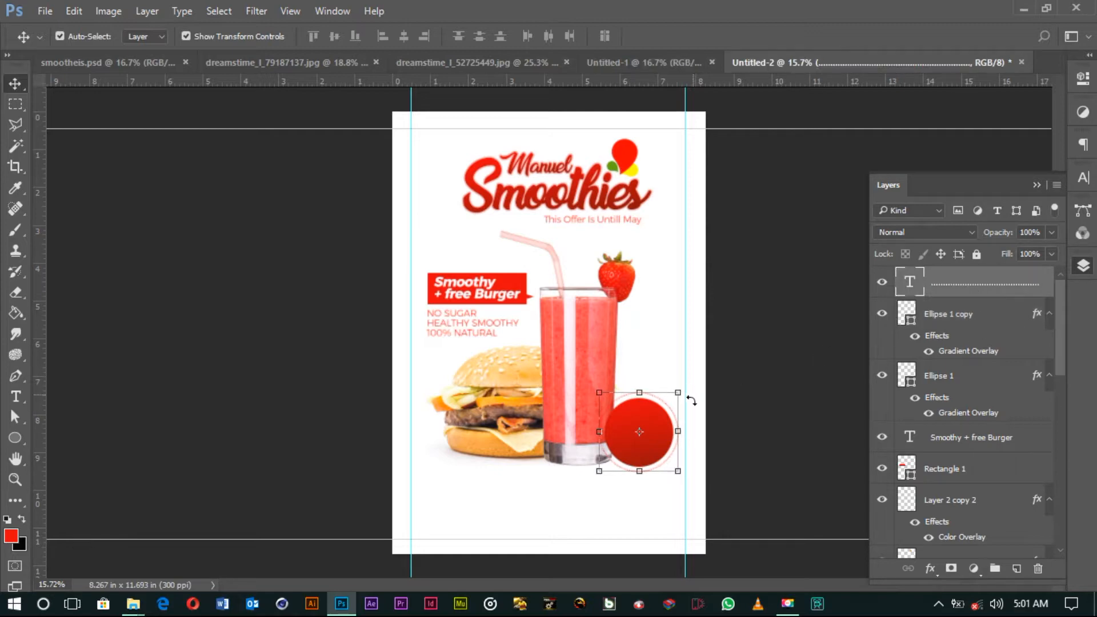
left_click(15, 478)
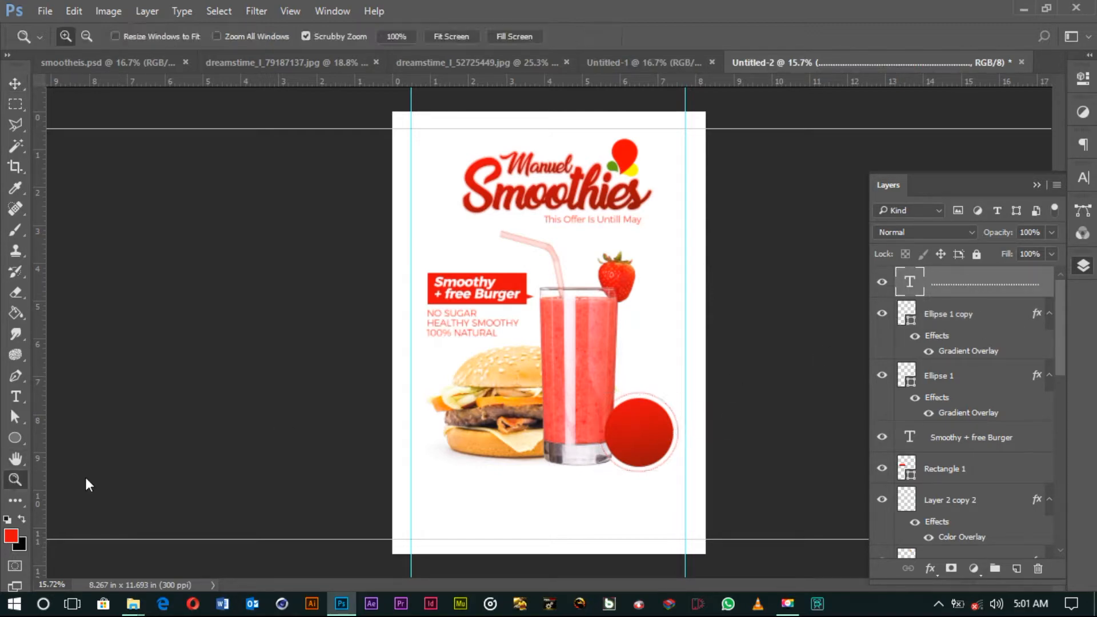
left_click_drag(537, 371, 744, 460)
left_click(15, 84)
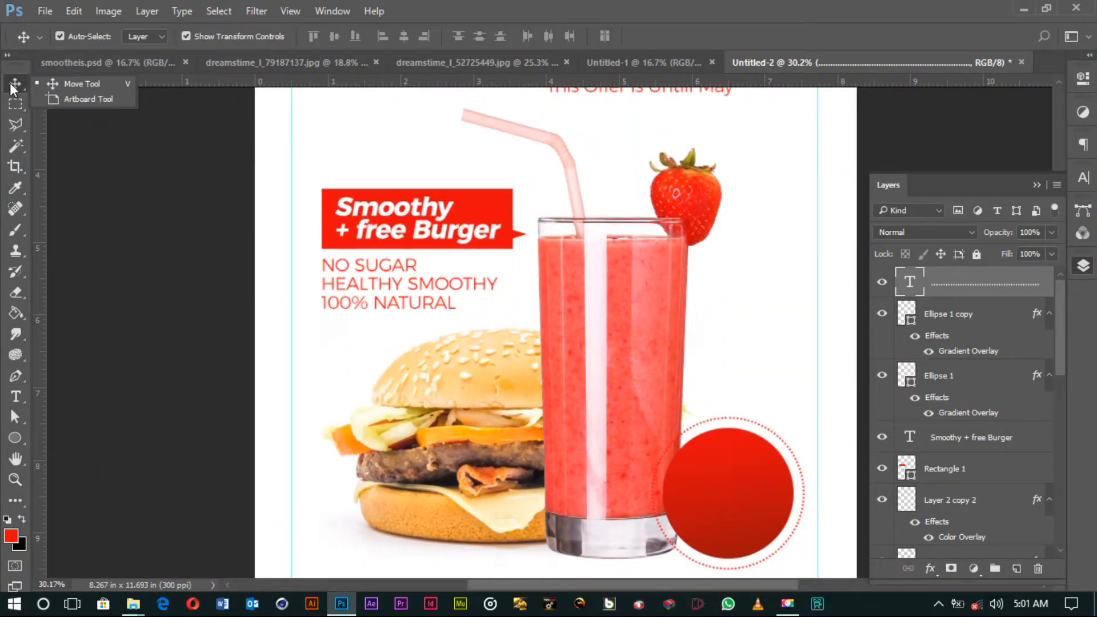
key("ctrl+t")
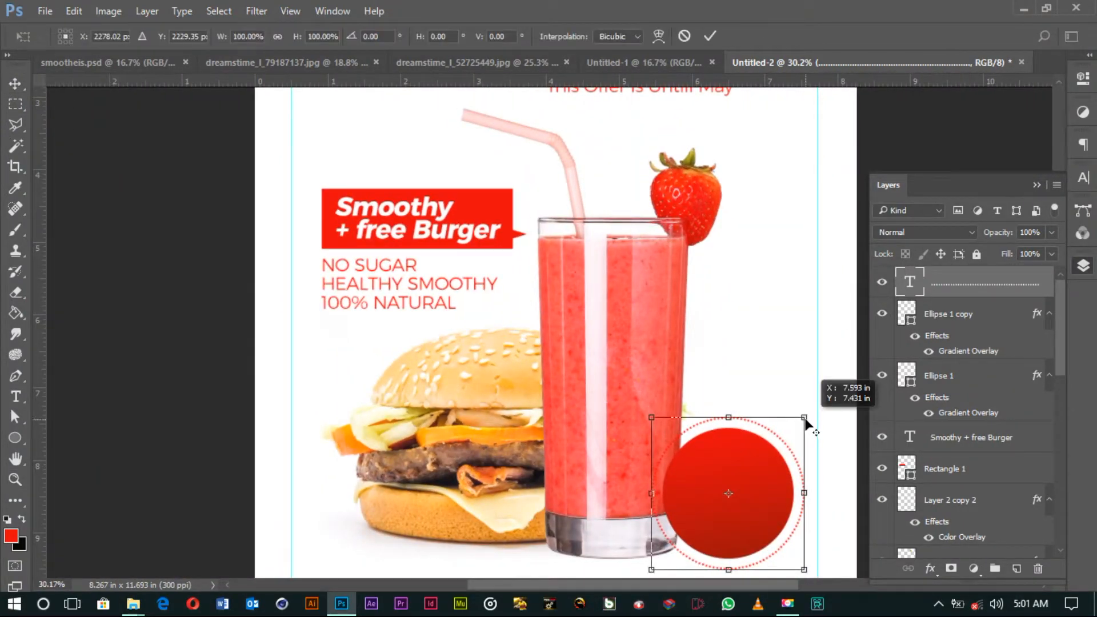
key("Return")
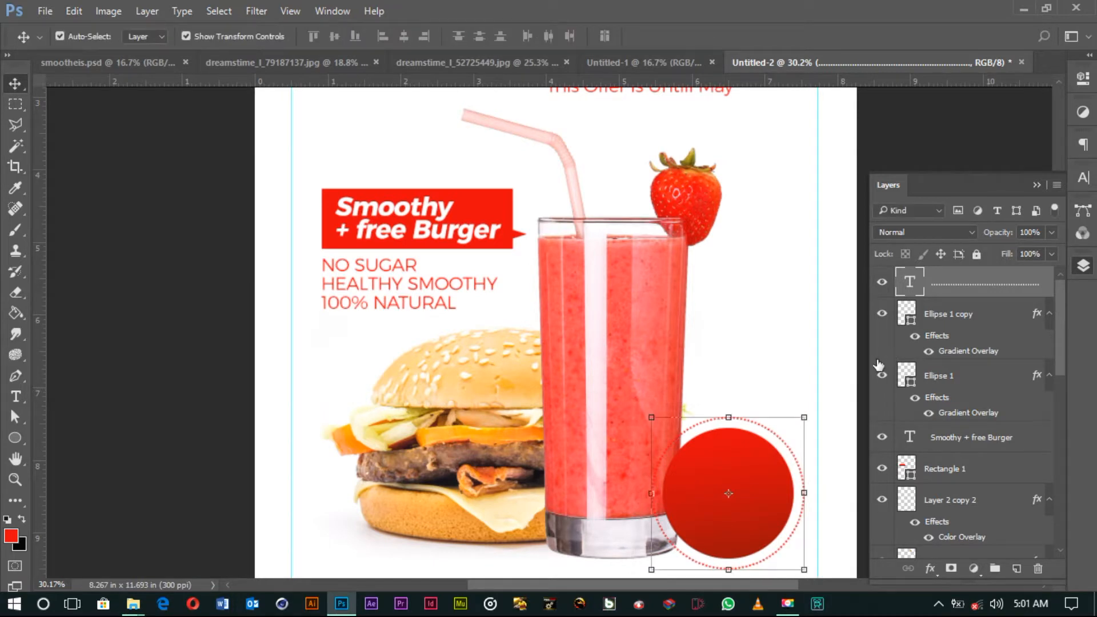
mouse_move(803, 417)
left_mouse_down()
mouse_move(826, 396)
mouse_move(817, 405)
left_mouse_up()
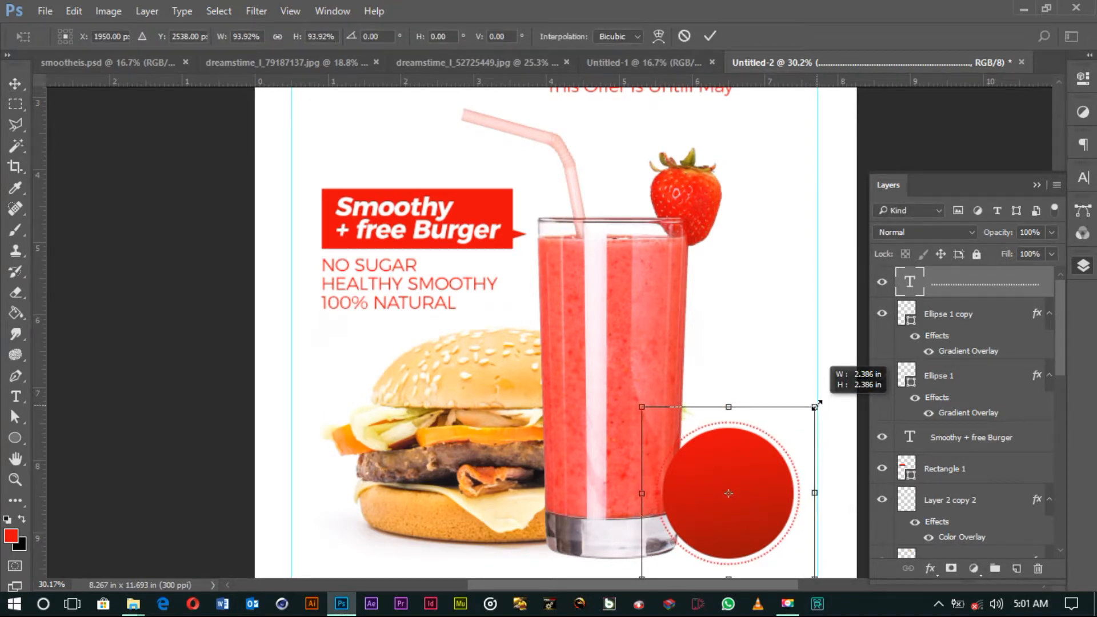
left_click_drag(818, 403, 817, 405)
key("Return")
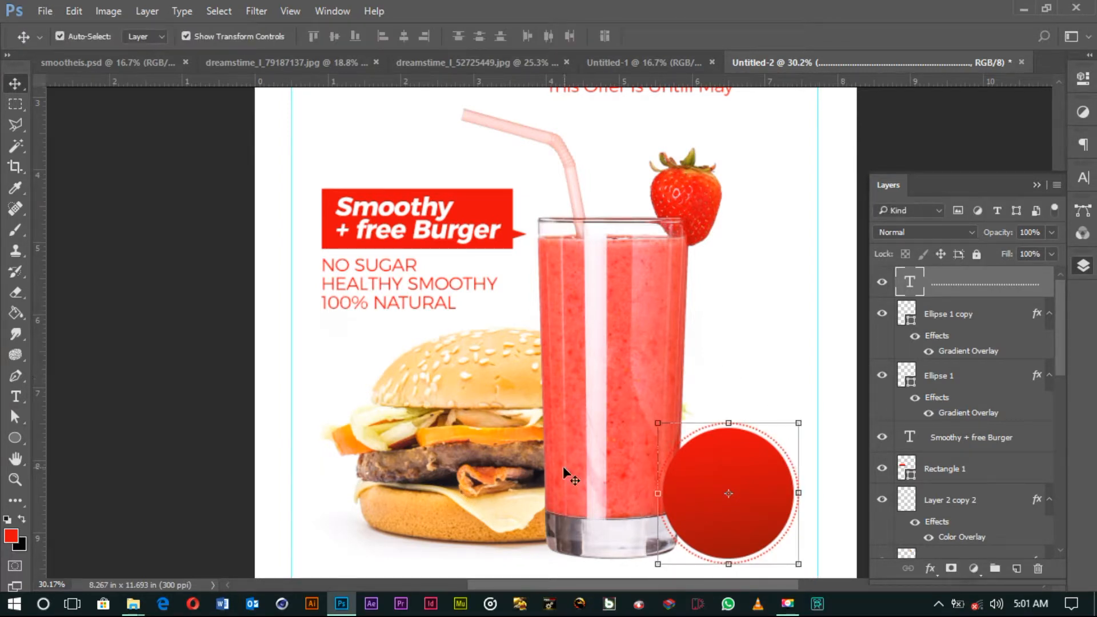
Step: Copy the three-drop logo from the Untitled-1 document into the flyer and place it at small size just above the red circle
scroll(548, 394, "down", 5)
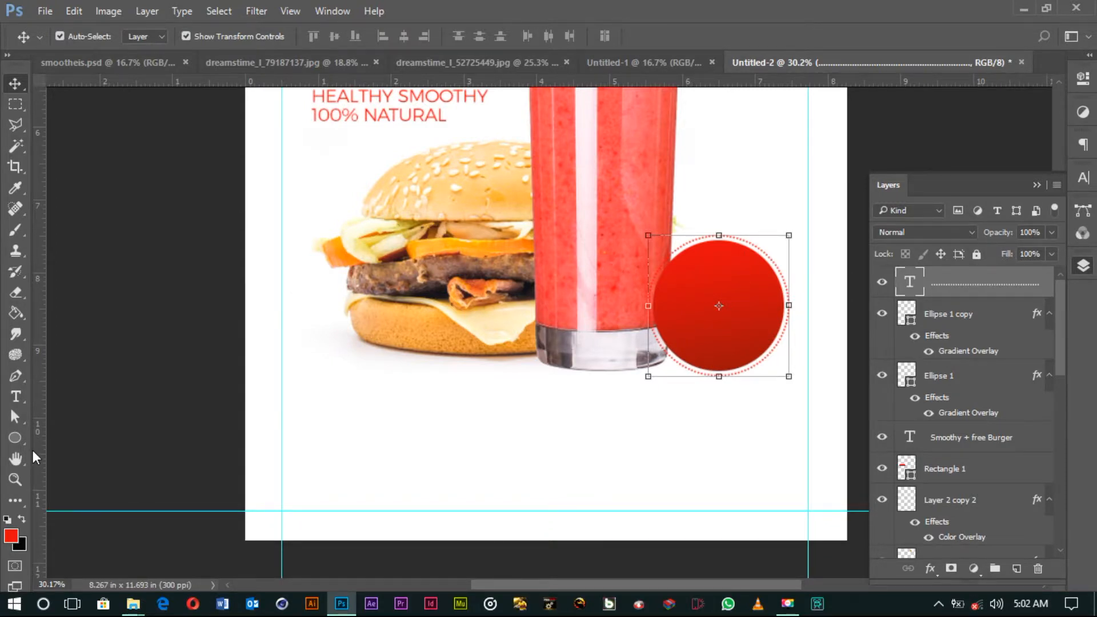
left_click(15, 480)
scroll(614, 399, "down", 3)
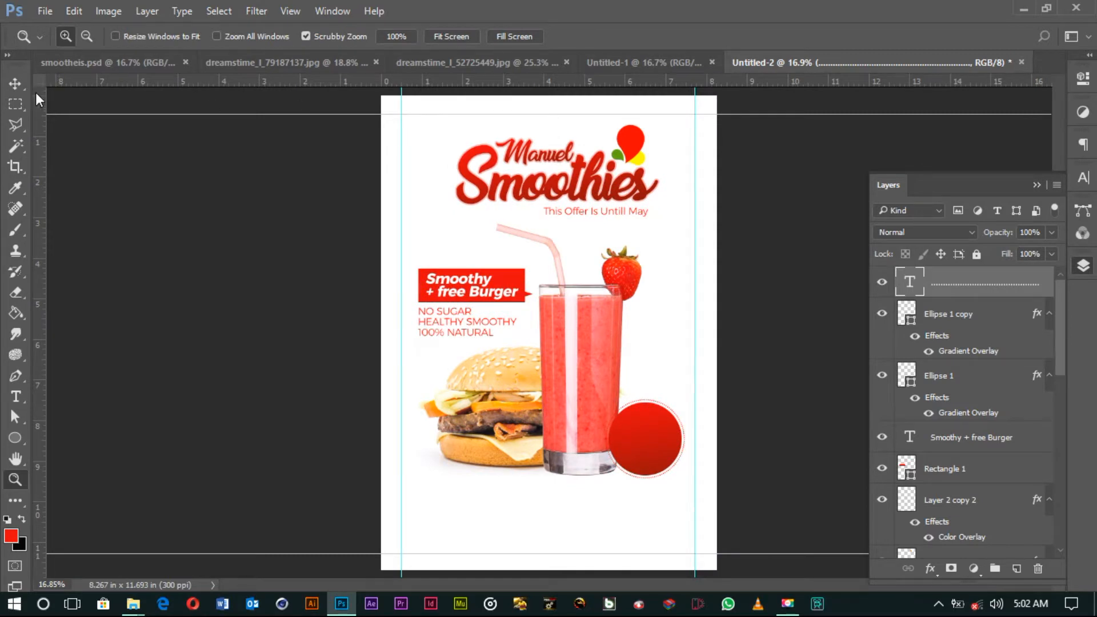
left_click(15, 84)
left_click(628, 150)
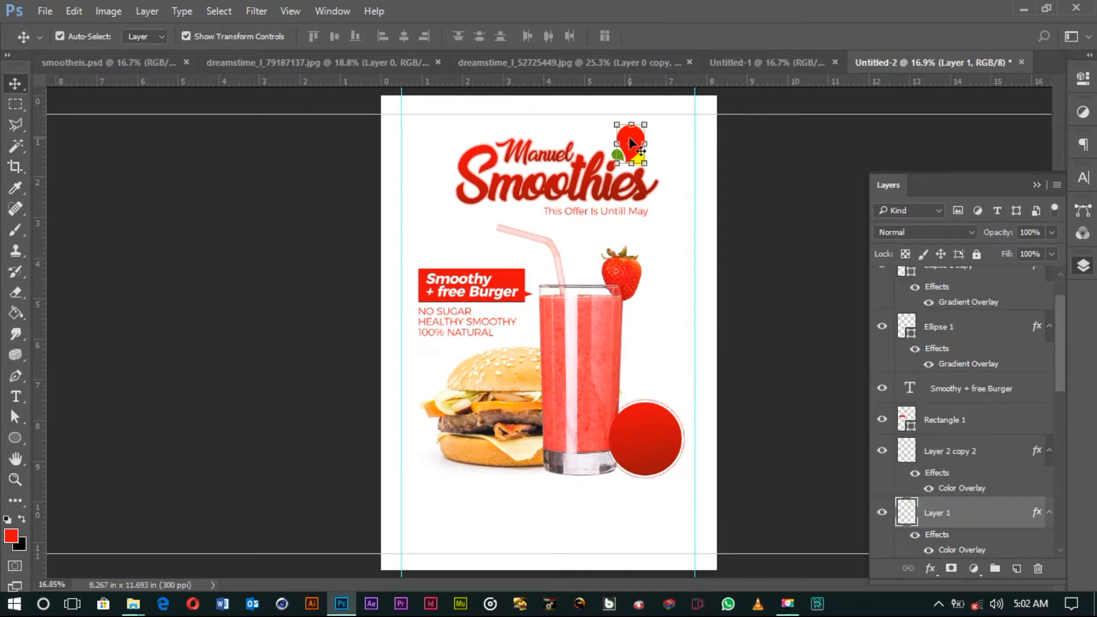
left_click(764, 60)
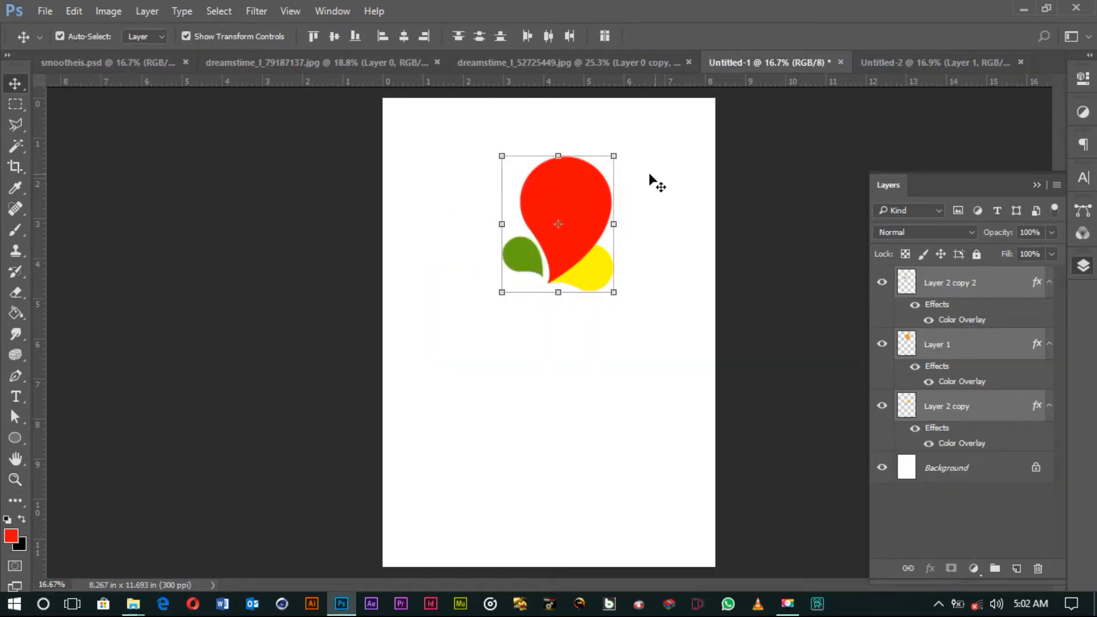
left_click_drag(615, 157, 659, 390)
key("Return")
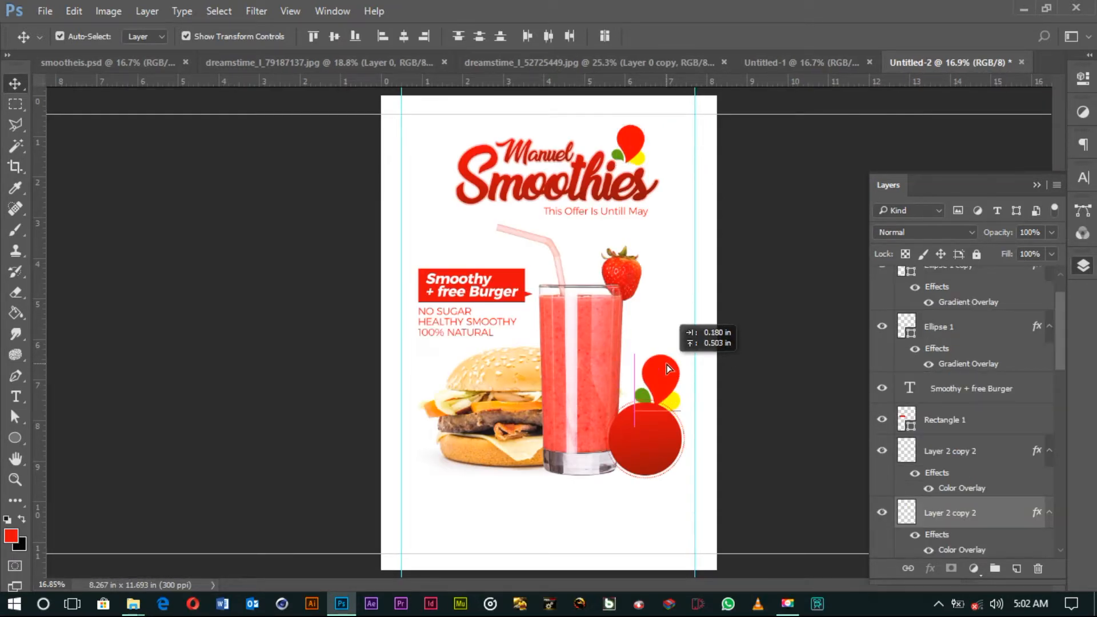
Step: Scale the copied drop logo down slightly so it rests on the upper edge of the red circle
key("ctrl+t")
left_click_drag(674, 350, 672, 363)
left_click(708, 36)
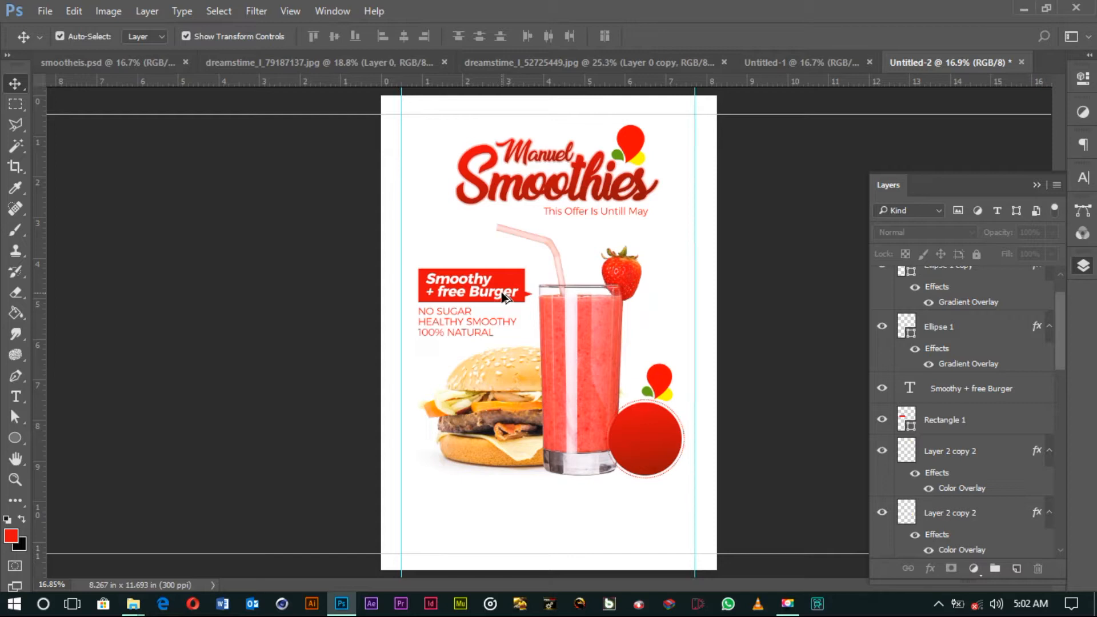
Step: Duplicate the "Smoothy + free Burger" text onto the red circle and raise the copy to the top of the layer stack
left_click_drag(503, 297, 676, 452)
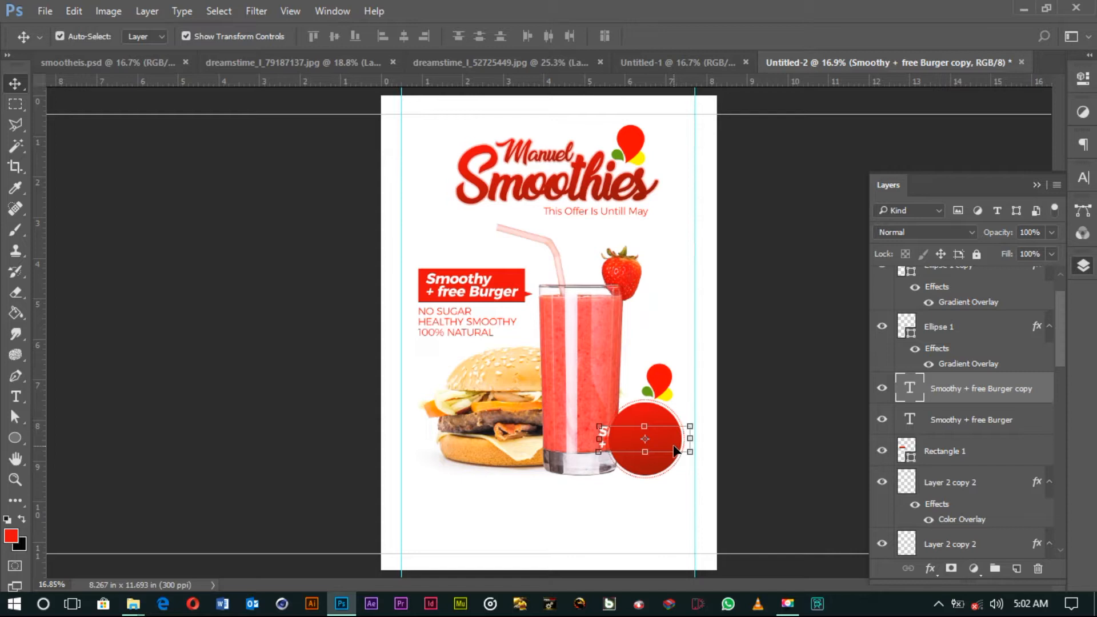
key("ctrl")
key("ctrl")
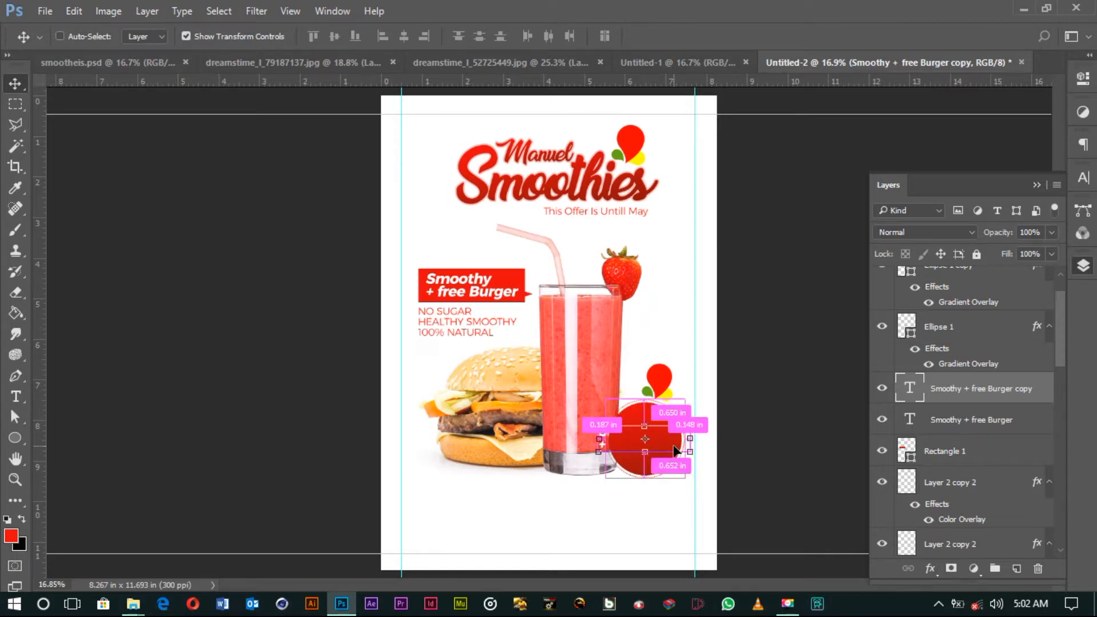
key("ctrl+]")
key("ctrl+]")
key("ctrl+]")
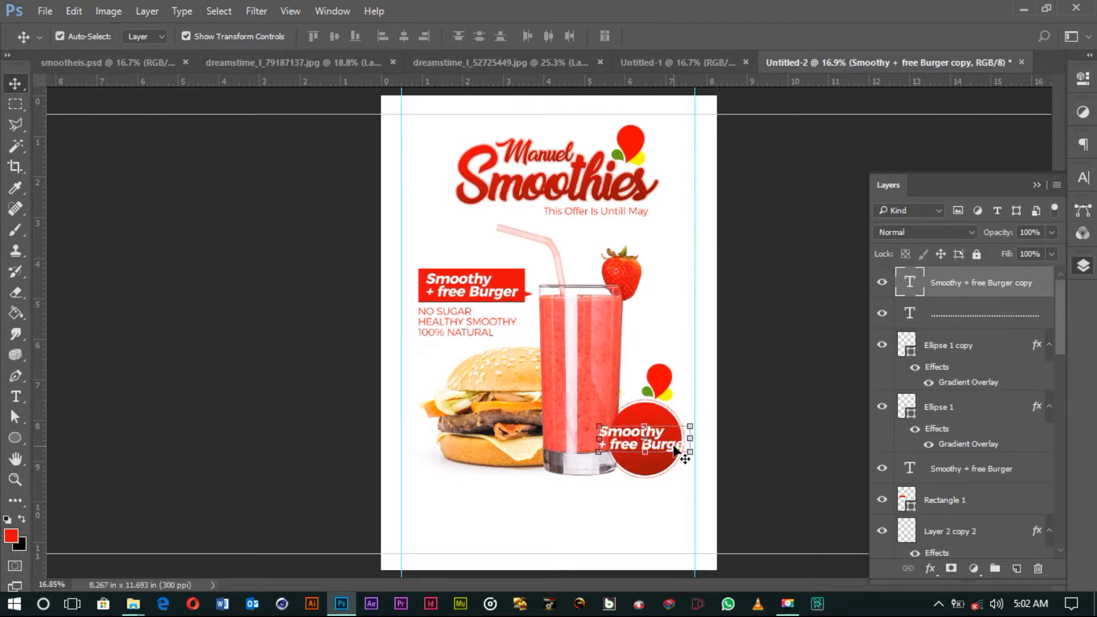
Step: Replace the copied text with "3" and set its font size to 107.66 pt and leading to 47.48 pt
key("t")
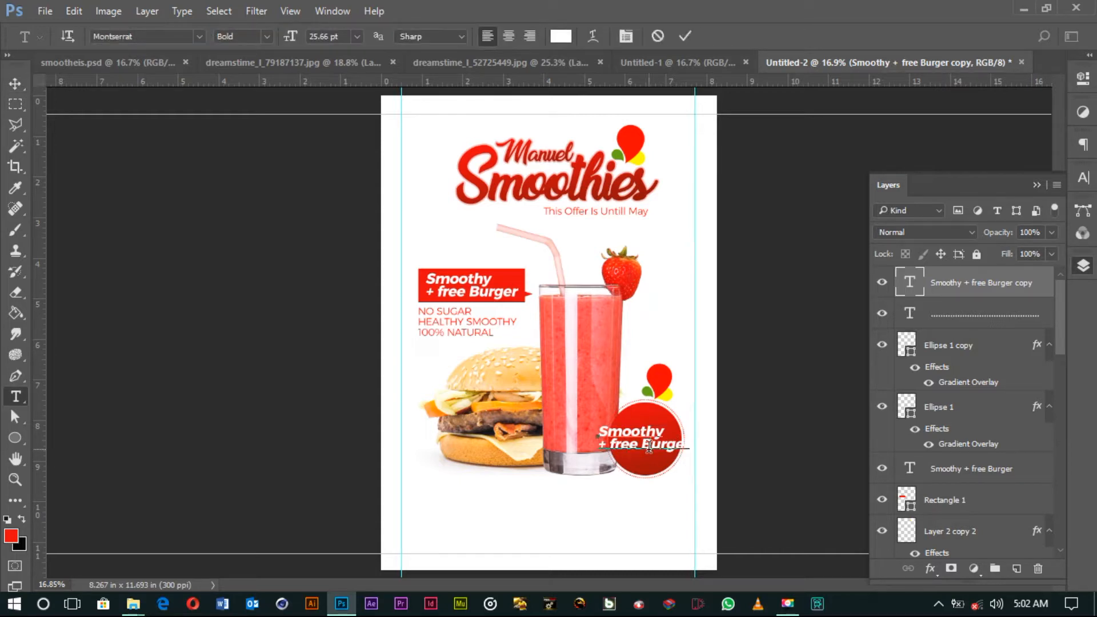
left_click(646, 446)
key("ctrl+a")
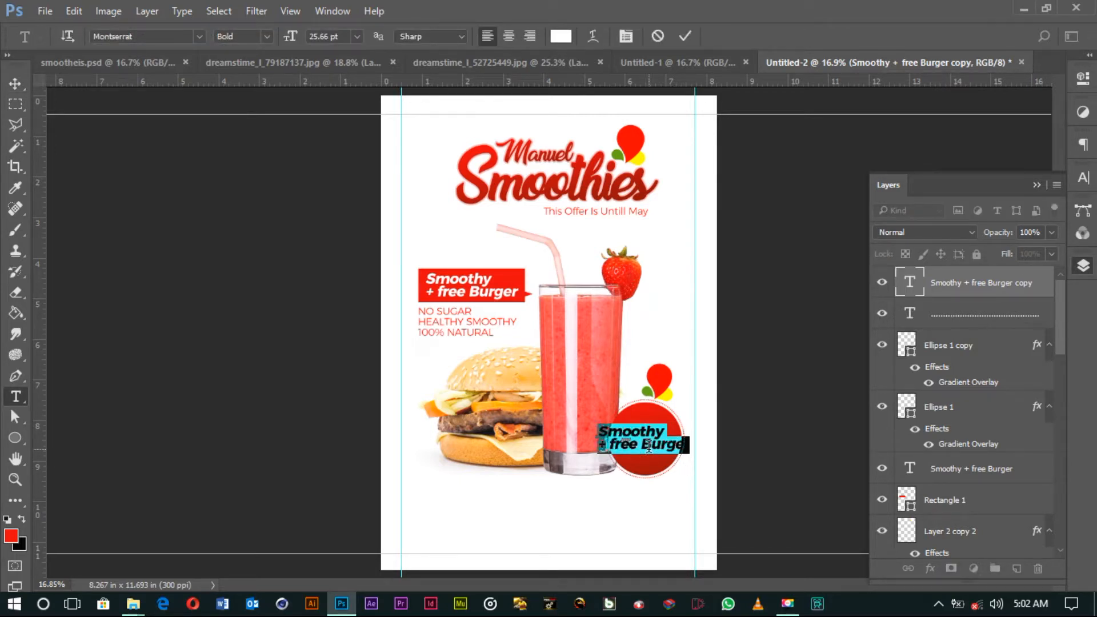
type("3")
key("ctrl+a")
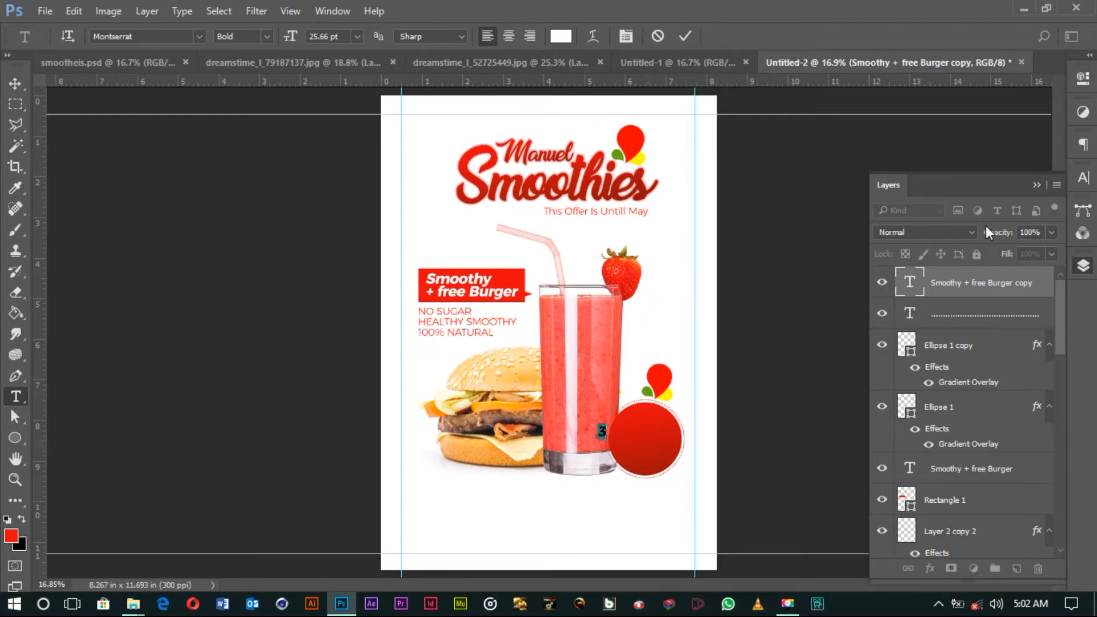
left_click(1083, 177)
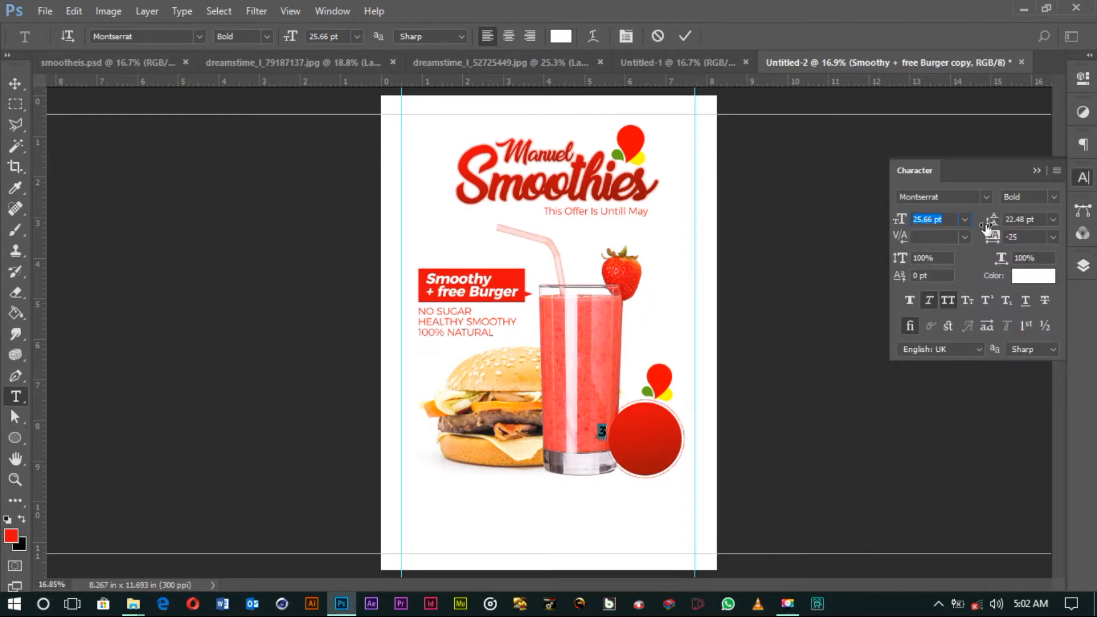
left_click_drag(990, 224, 1012, 225)
left_click_drag(900, 221, 917, 218)
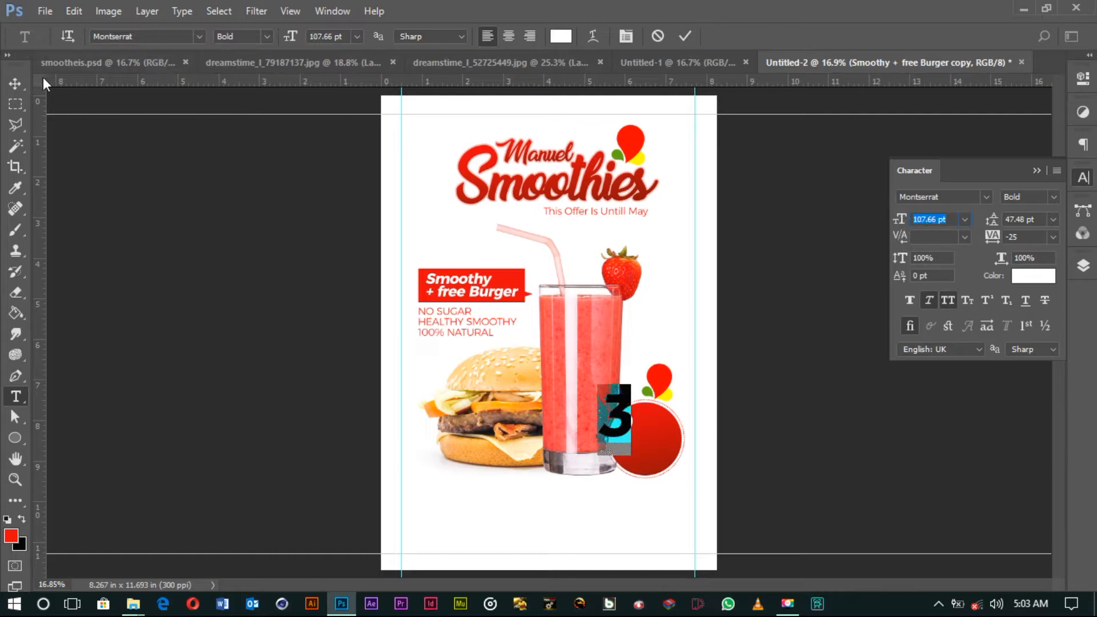
Step: Move the large 3 to the centre of the red circle
left_click(16, 84)
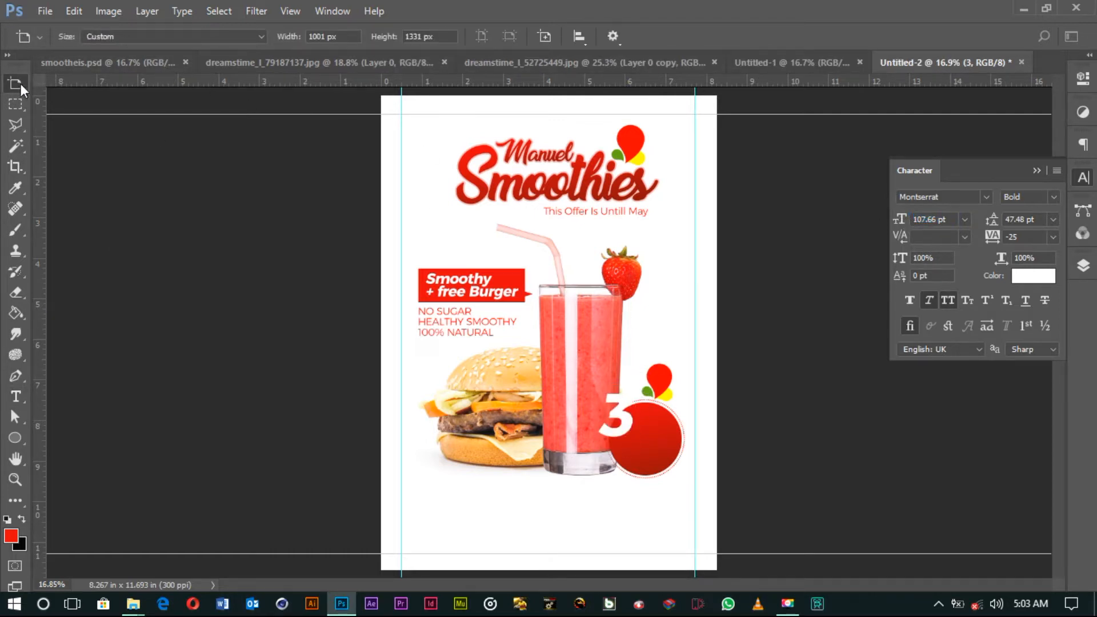
right_click(20, 106)
right_click(21, 82)
right_click(20, 82)
right_click(20, 82)
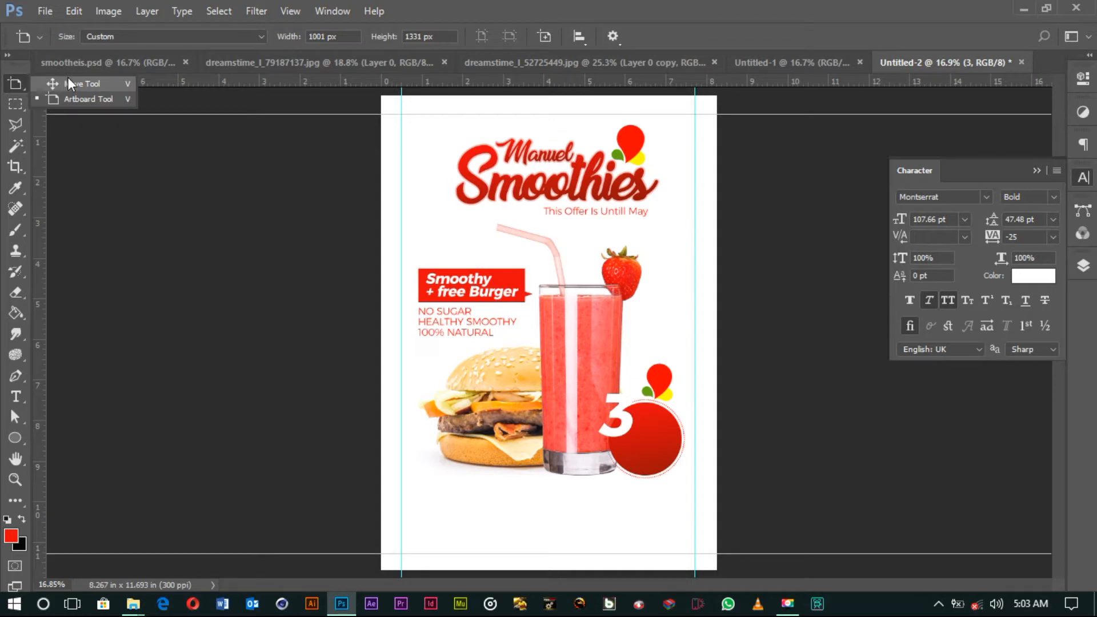
left_click(65, 80)
left_click_drag(621, 420, 652, 449)
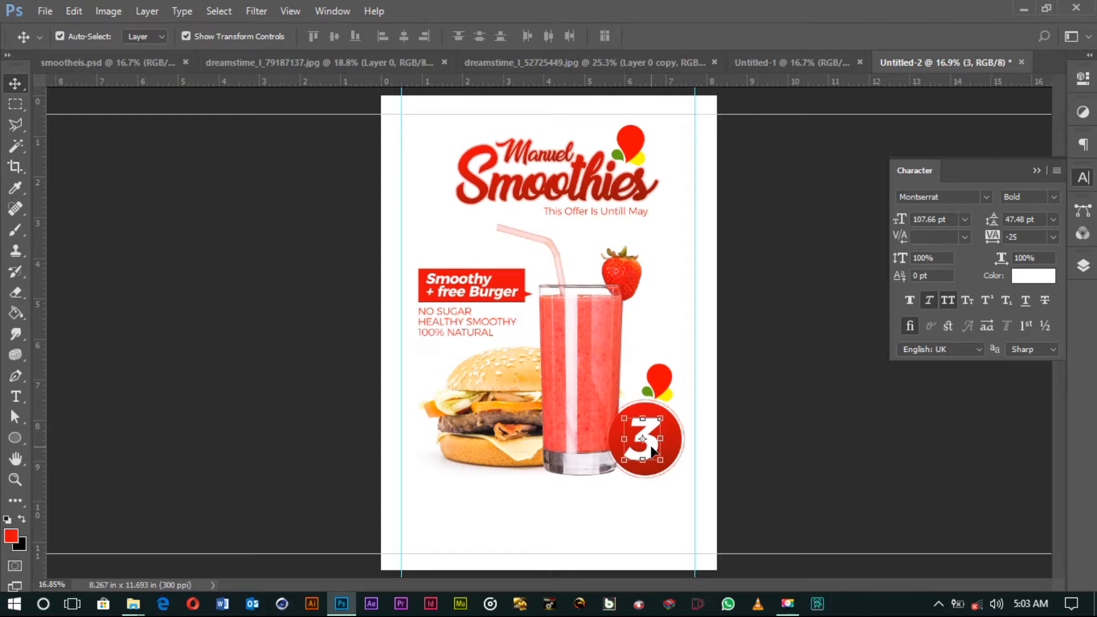
left_click(824, 422)
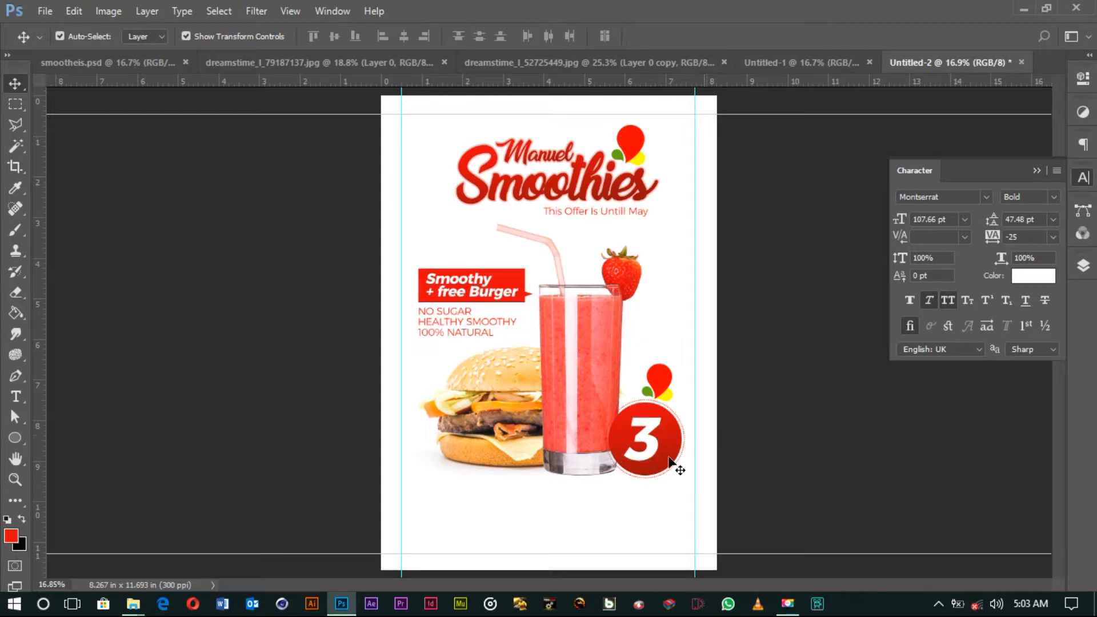
Step: Duplicate the 3 and place the copy over the left edge of the red circle, overlapping the original
left_click_drag(651, 460, 619, 460)
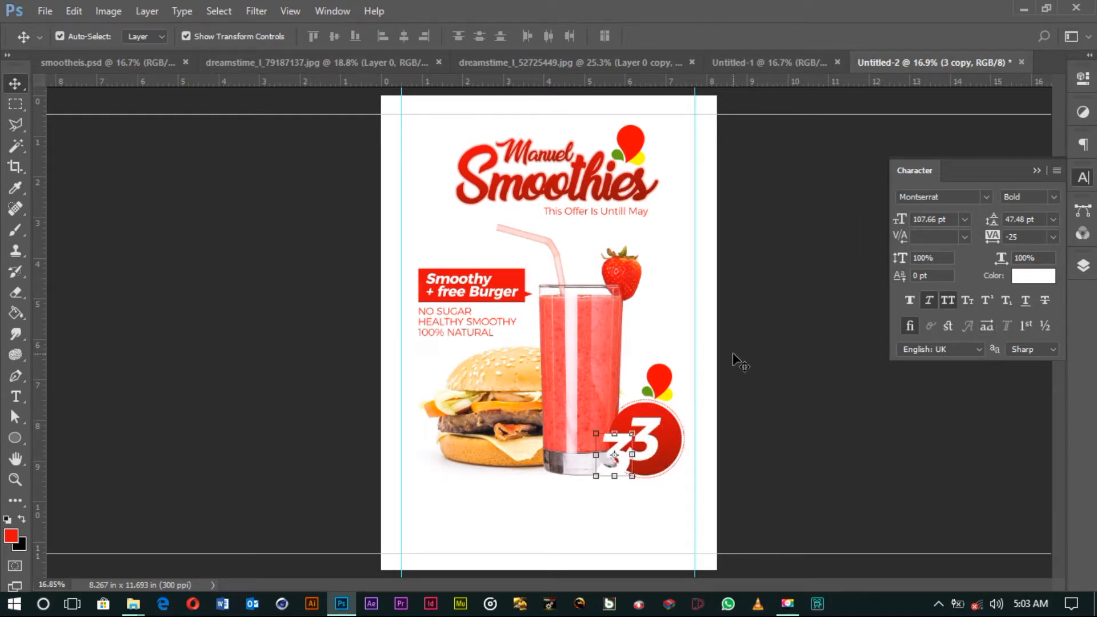
scroll(600, 380, "up", 1)
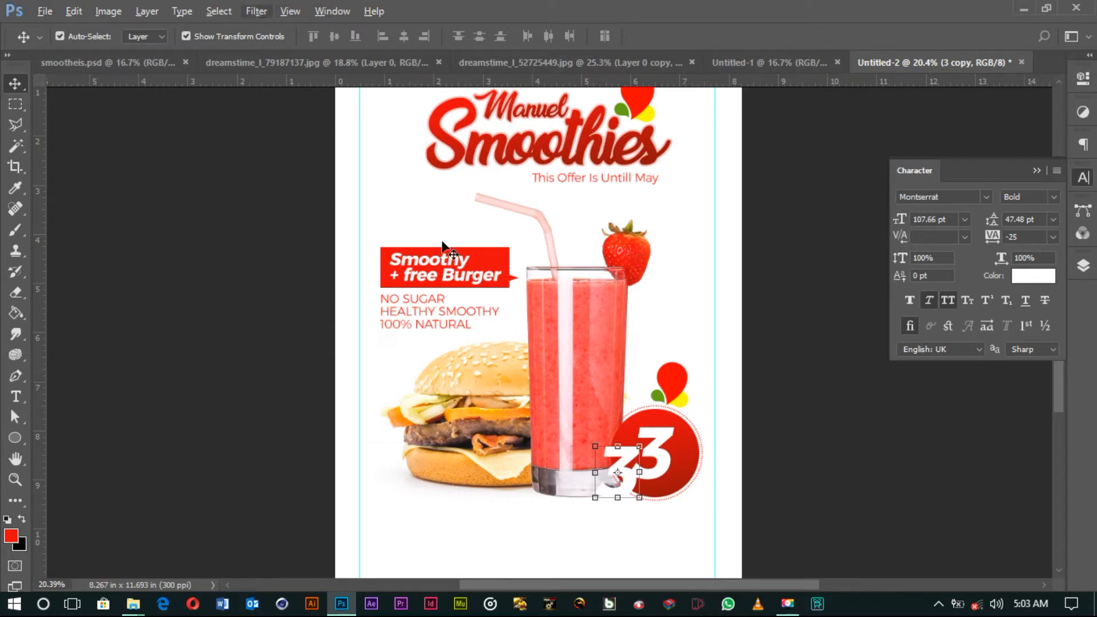
left_click_drag(611, 457, 621, 426)
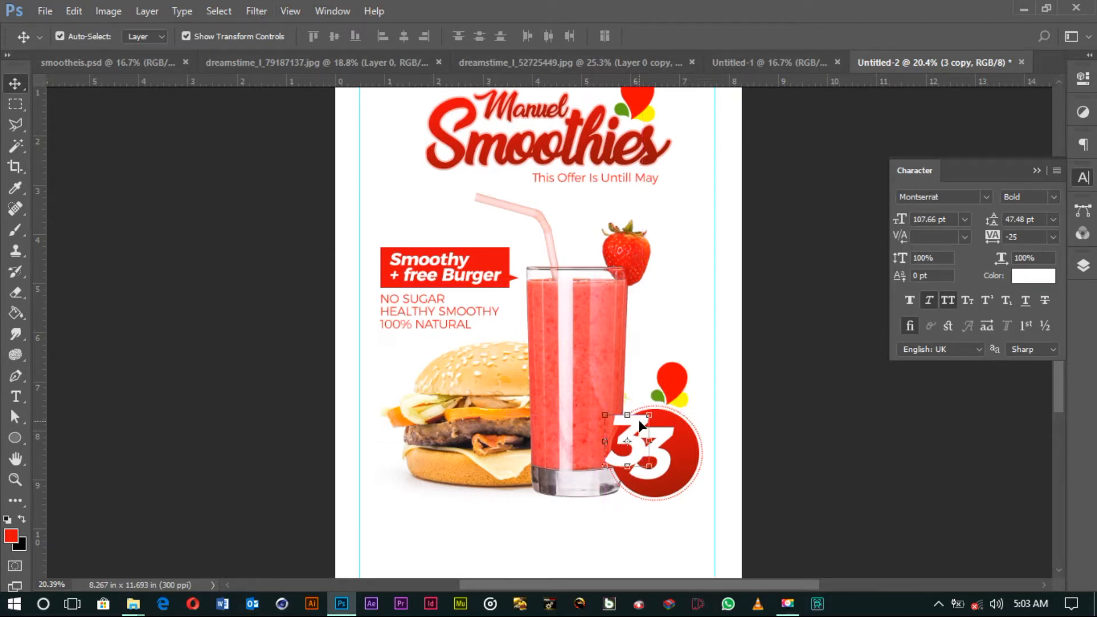
Step: Display the Montserrat Bold currency glyphs and pick the dollar sign so it joins the recently used glyphs
left_click(335, 12)
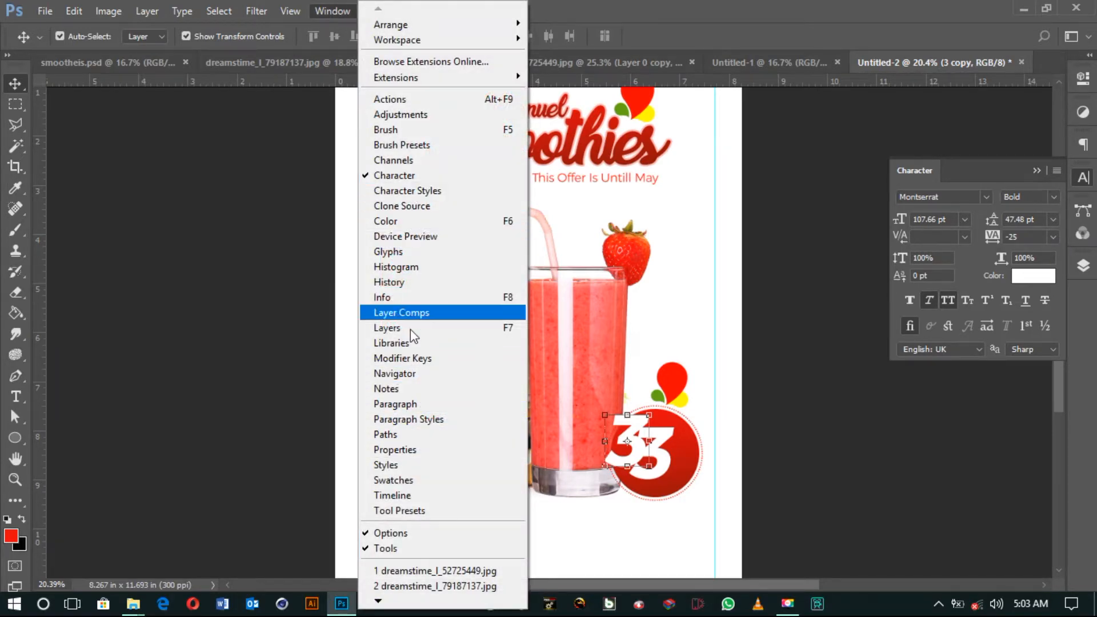
left_click(407, 253)
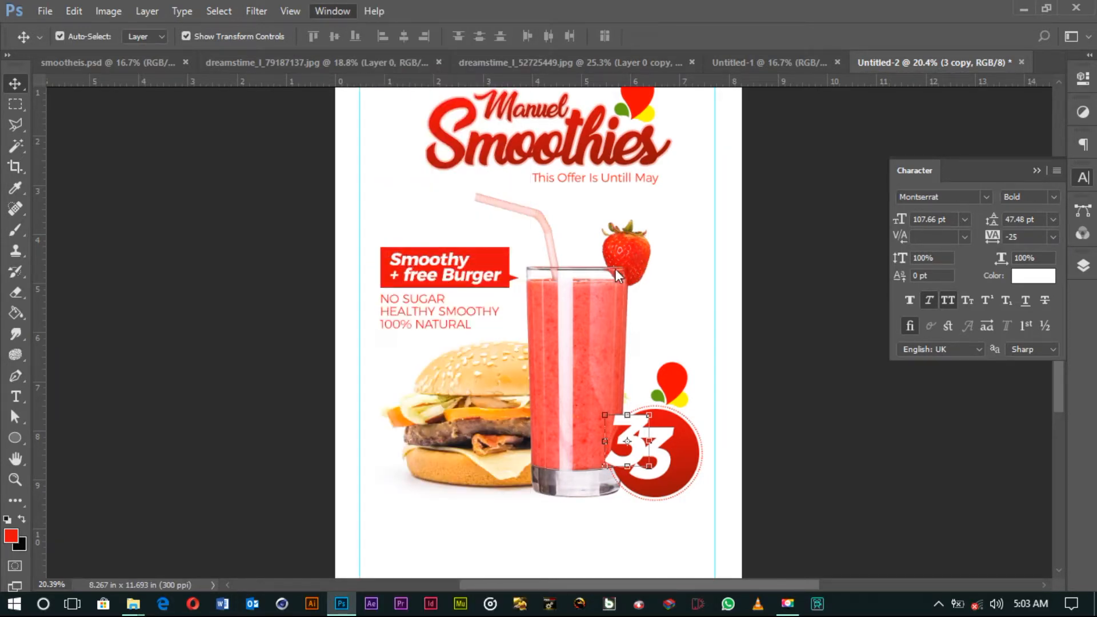
scroll(881, 173, "up", 2)
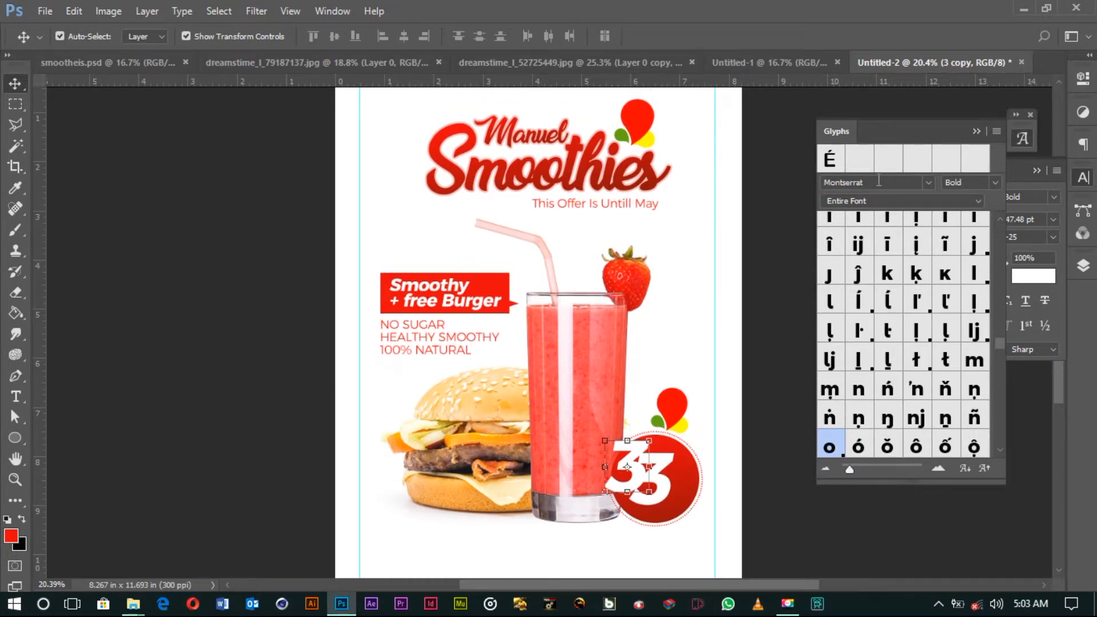
left_click(926, 183)
left_click(926, 183)
left_click(923, 201)
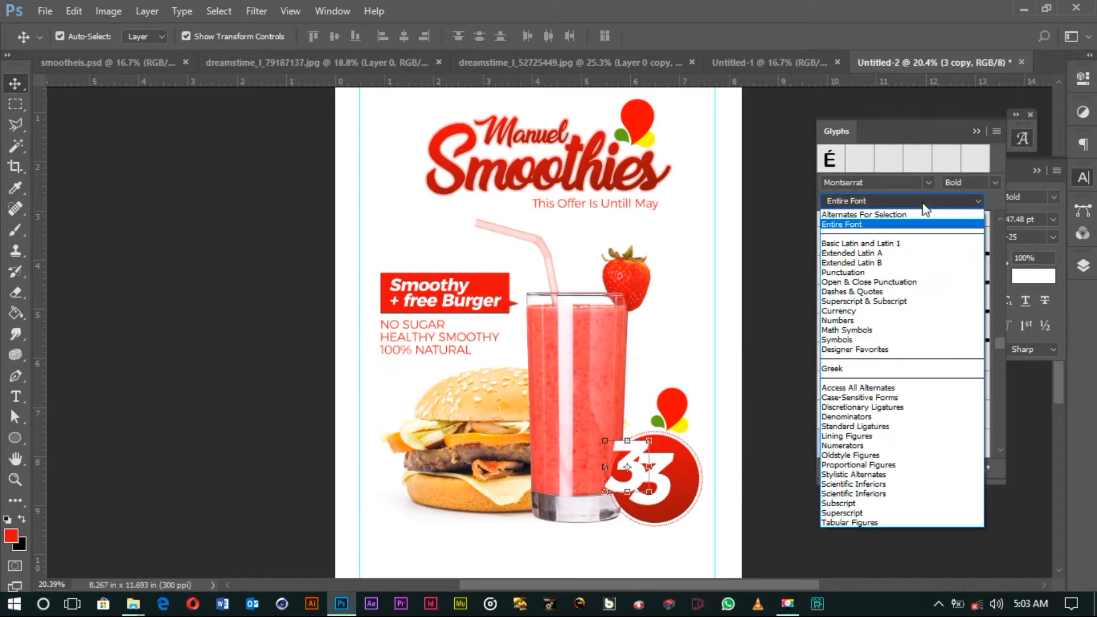
left_click(863, 311)
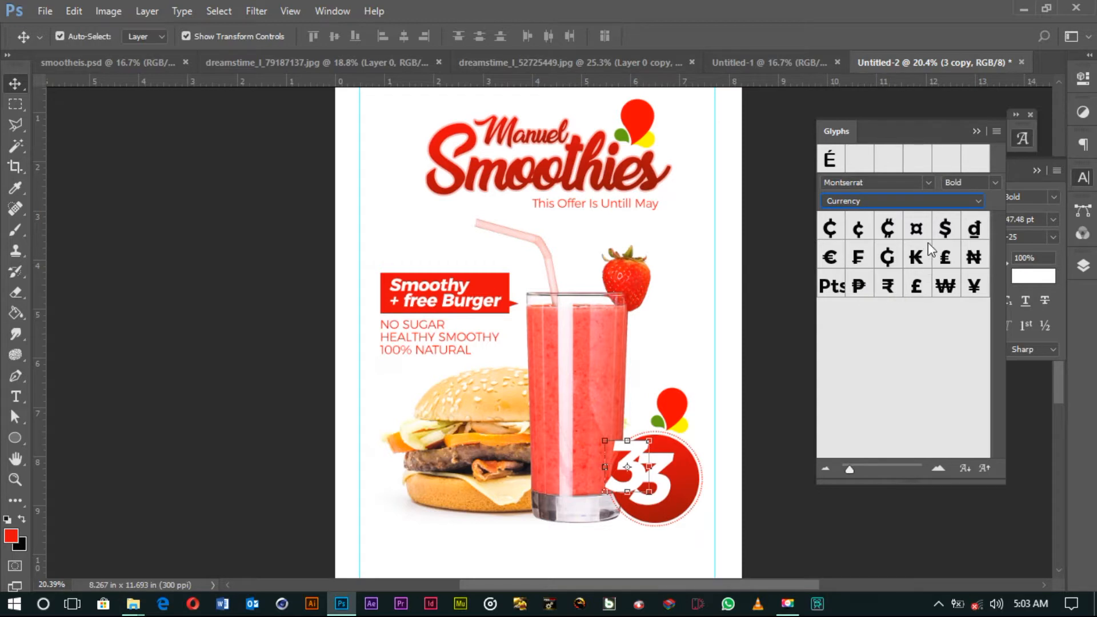
double_click(946, 232)
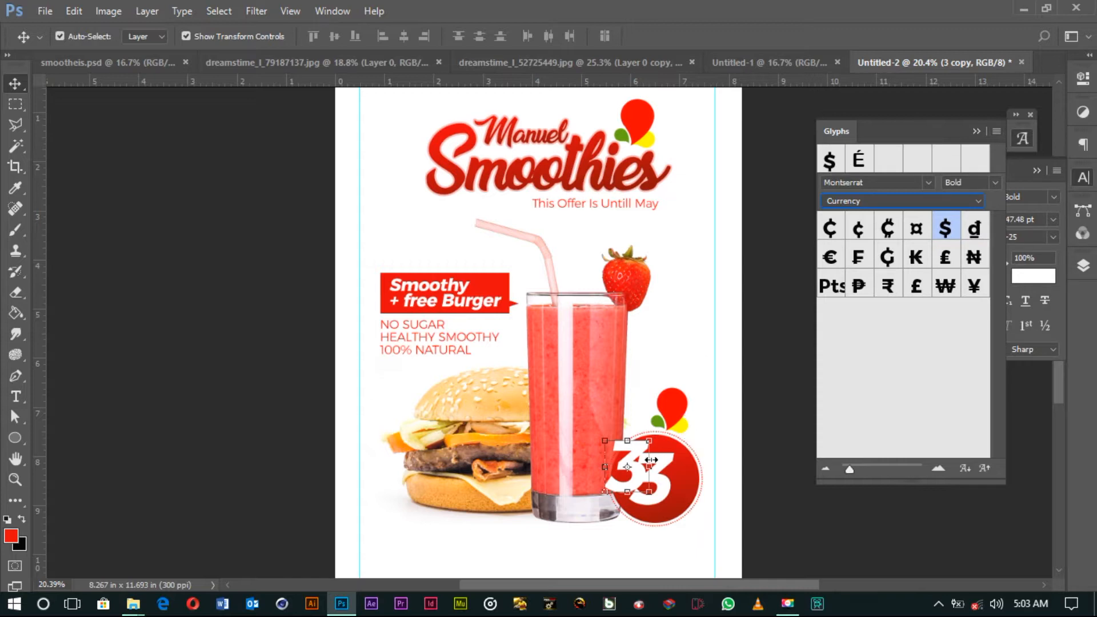
Step: Replace the copied 3 with the dollar sign glyph, keeping only a single $ in that text layer
key("t")
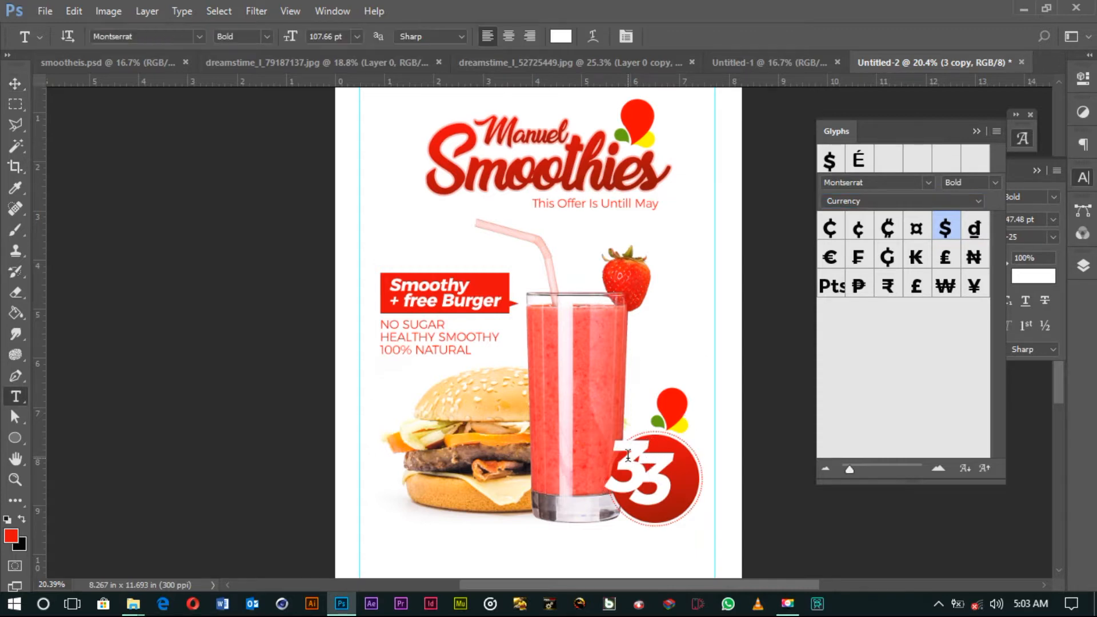
left_click_drag(647, 455, 609, 455)
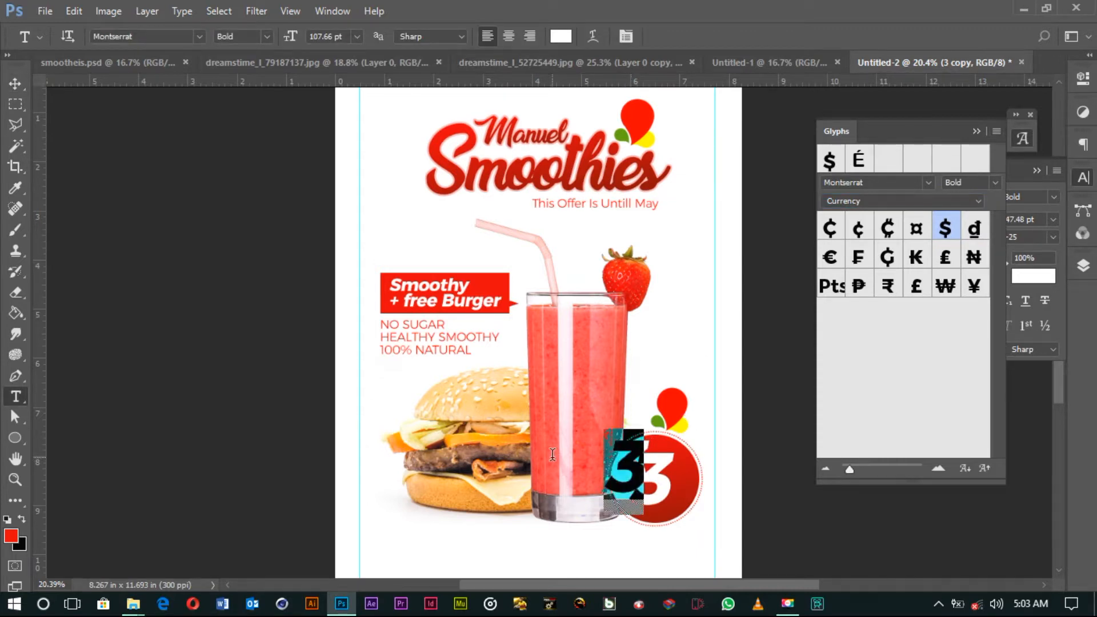
double_click(830, 161)
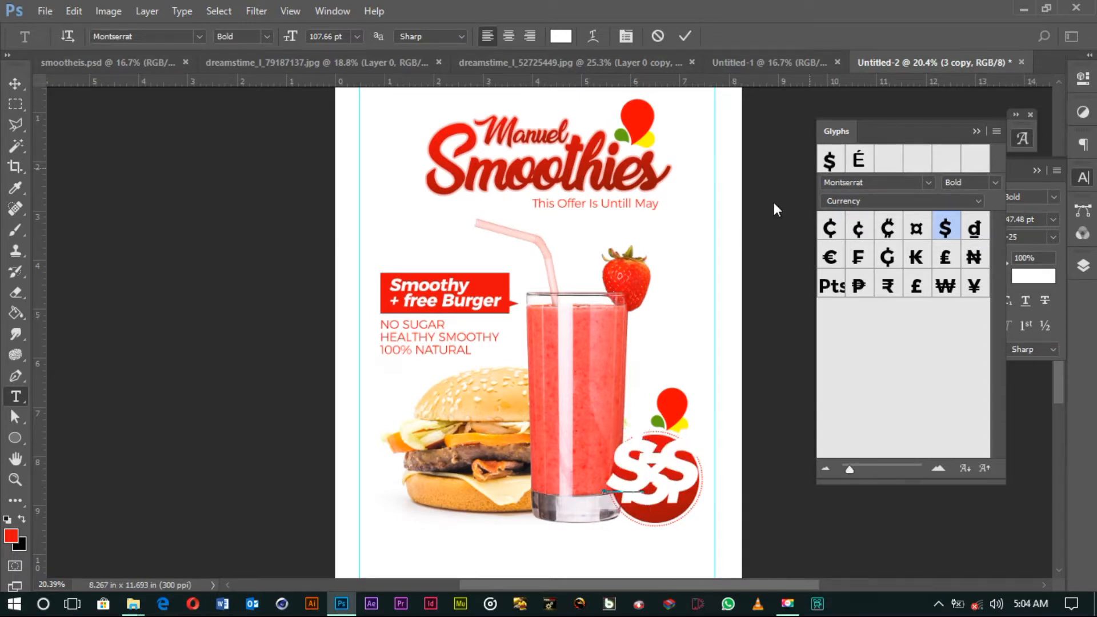
left_click(976, 133)
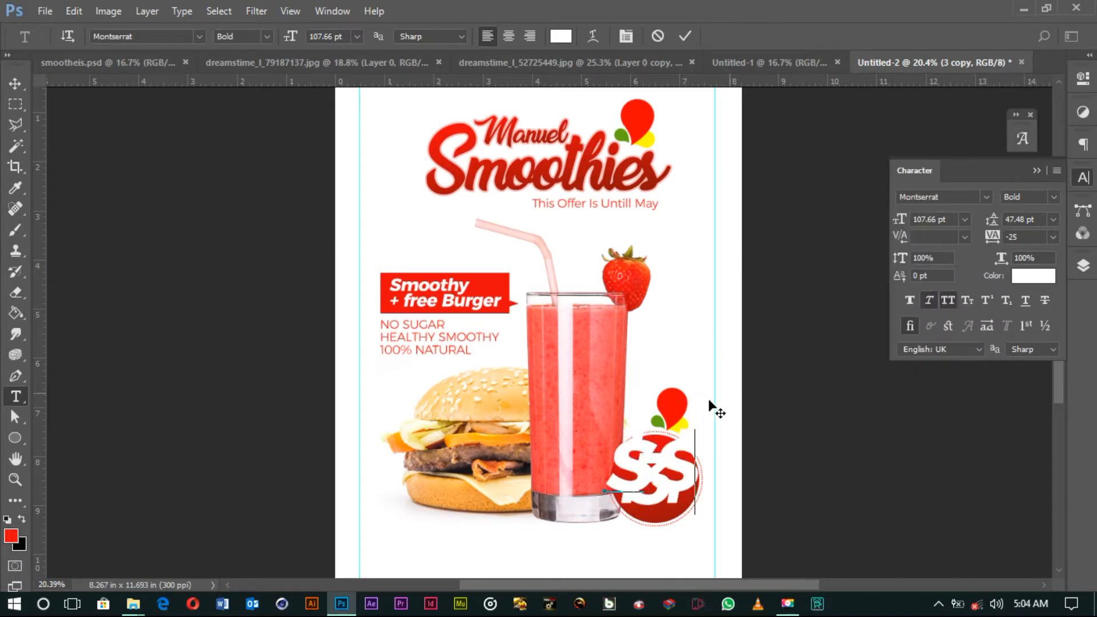
left_click_drag(669, 445, 697, 443)
type("3")
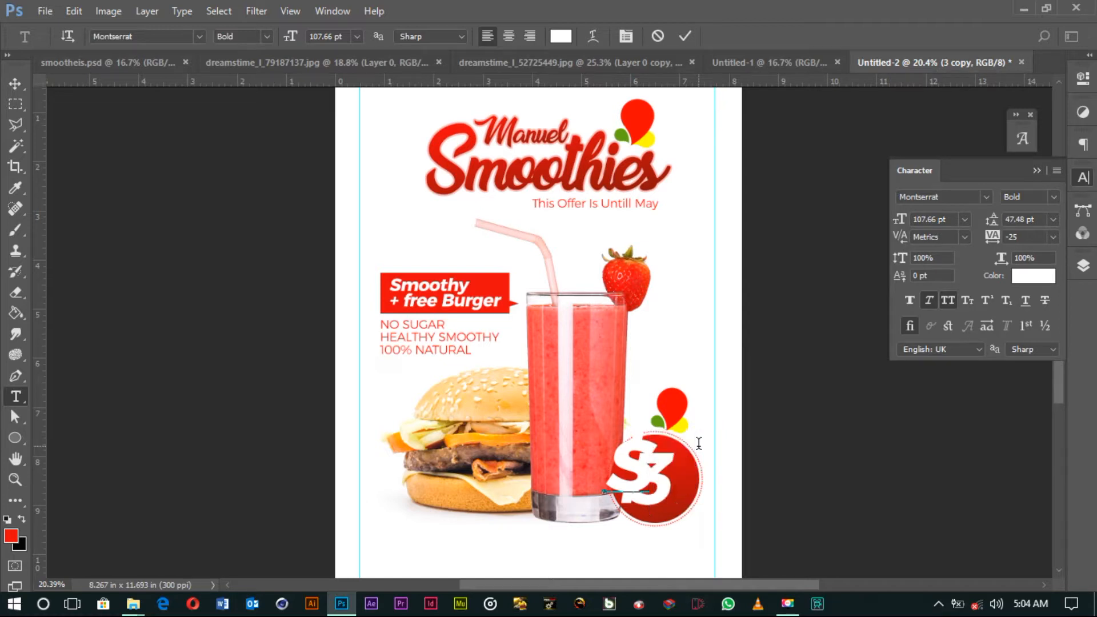
left_click(16, 84)
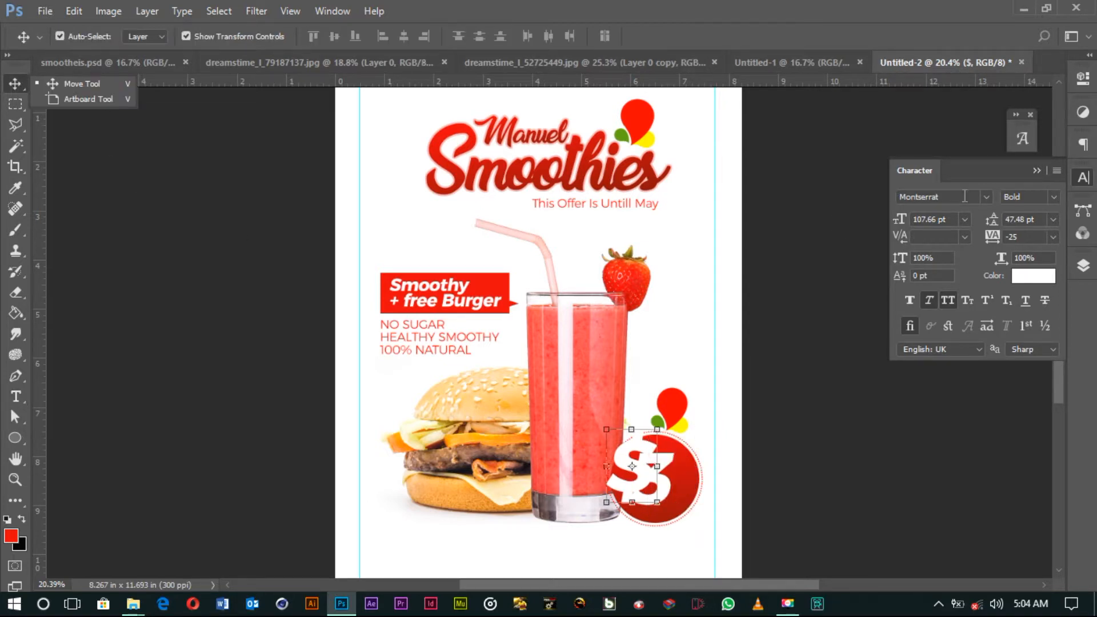
Step: Reduce the dollar sign to slightly below 42.66 pt and place it inside the red circle beside the base of the 3
mouse_move(903, 226)
left_mouse_down()
mouse_move(866, 228)
mouse_move(883, 228)
left_mouse_up()
left_click(863, 353)
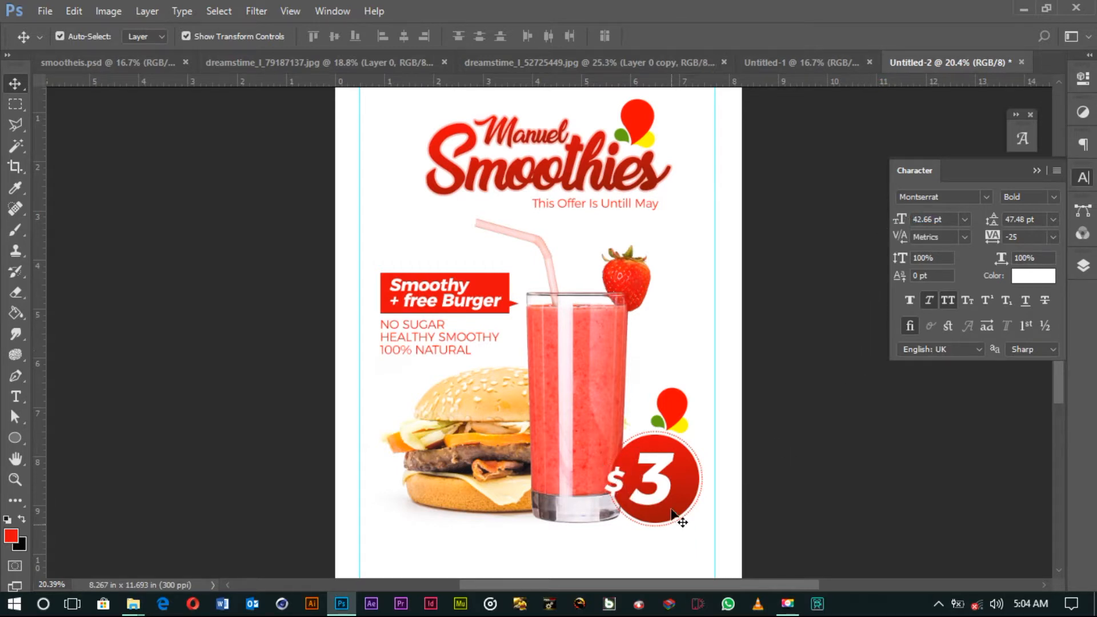
left_click_drag(626, 478, 632, 476)
left_click_drag(899, 222, 895, 226)
left_click_drag(621, 483, 626, 483)
Step: Change the 3's font to BigNoodleTitling, remove its faux italic and shift it slightly right inside the red circle
left_click(661, 473)
left_click(955, 195)
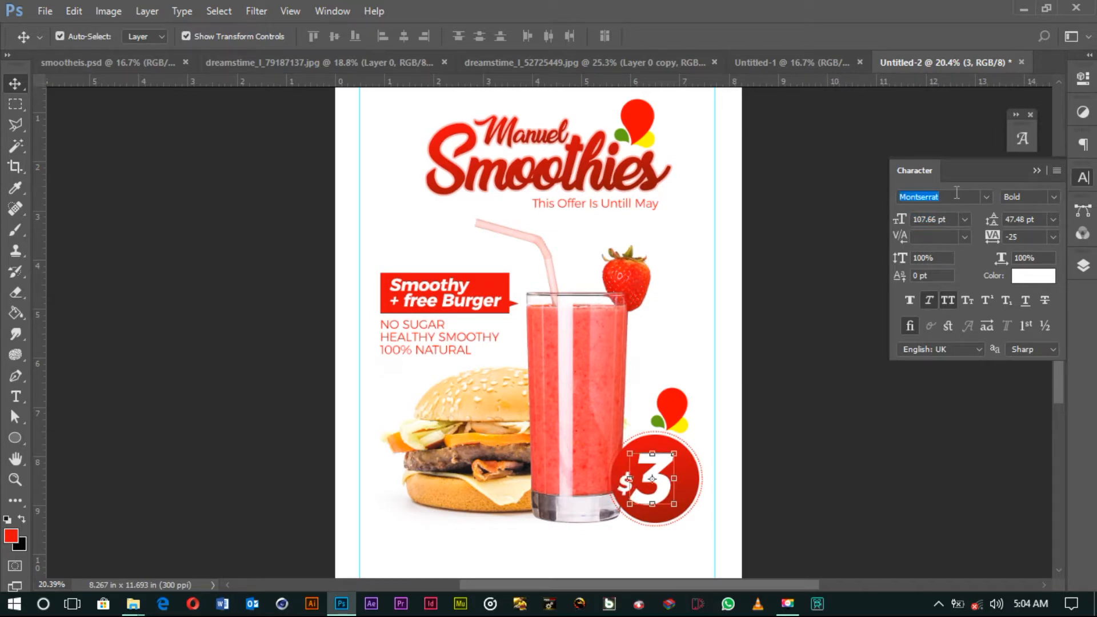
type("bi")
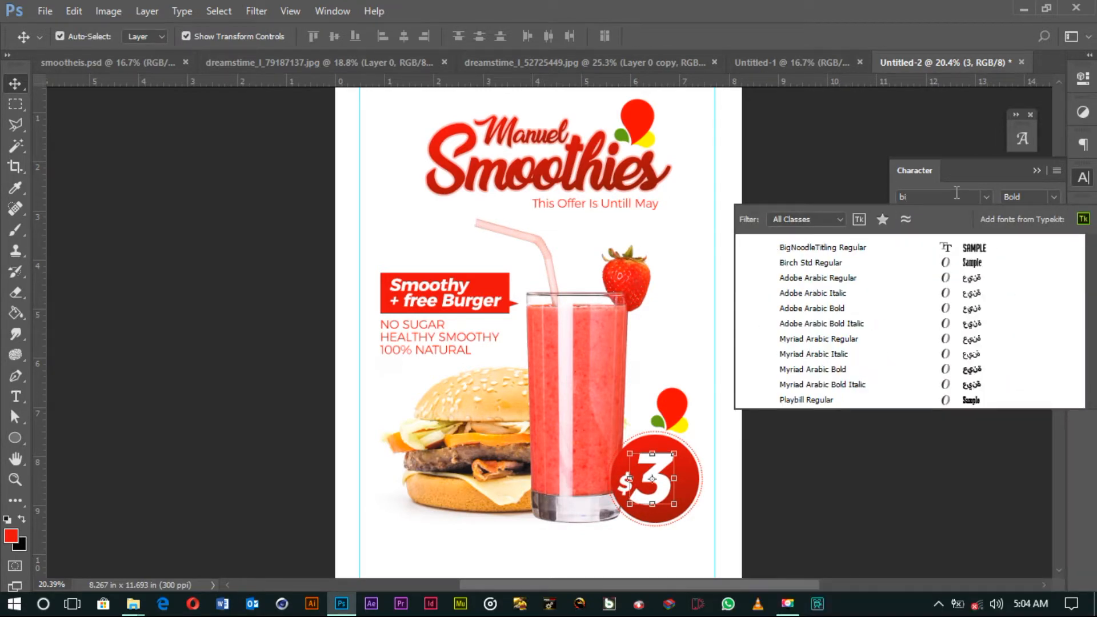
type("g")
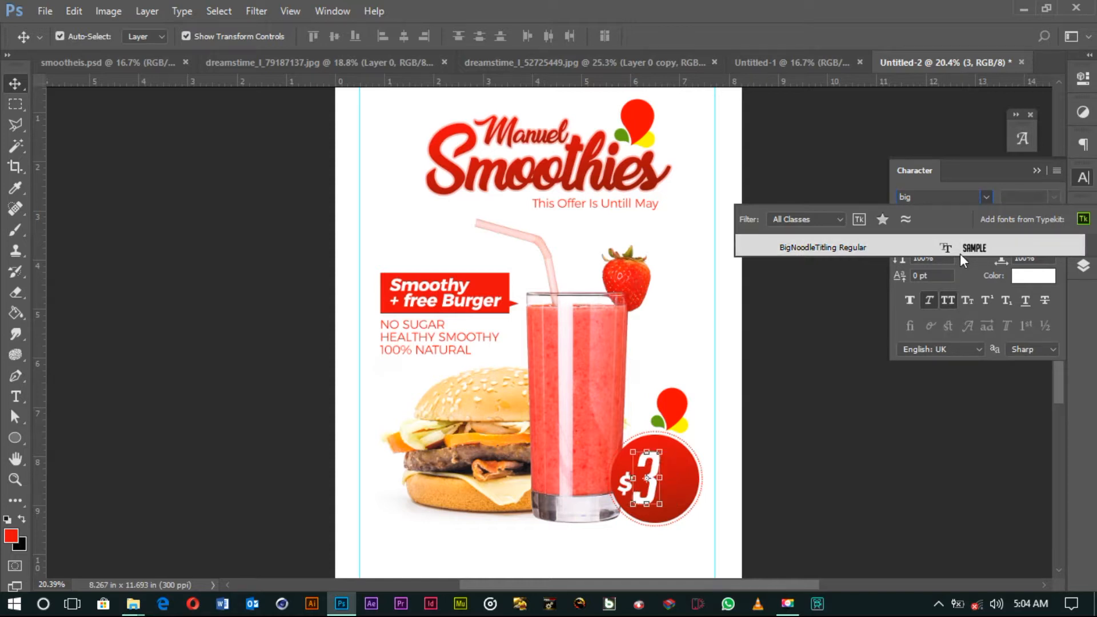
left_click(960, 250)
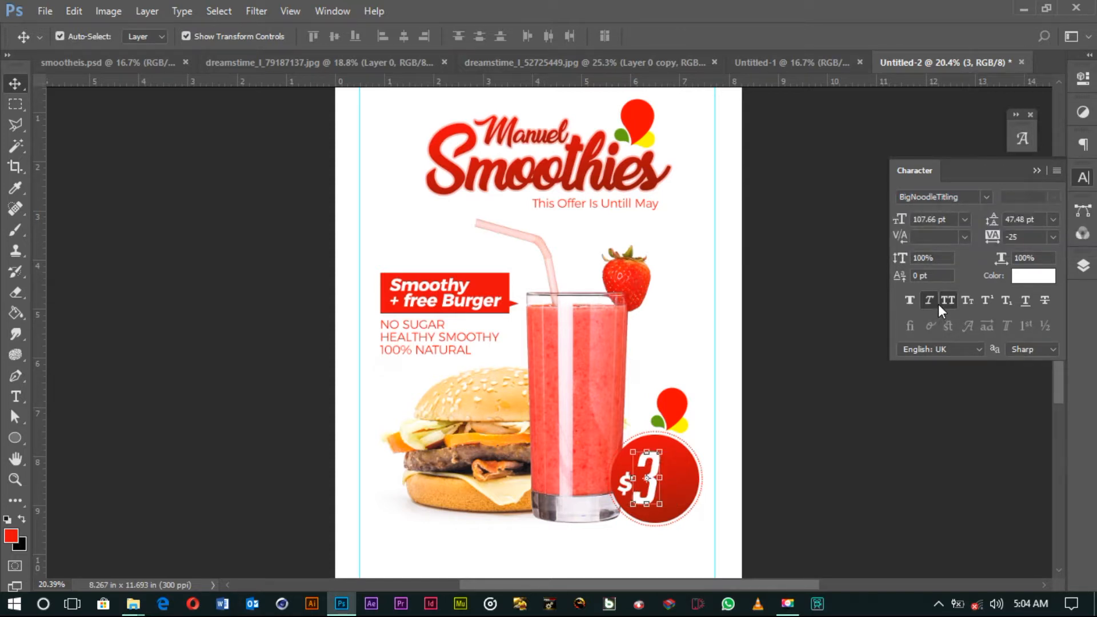
left_click_drag(649, 508, 664, 509)
Step: Change the dollar sign's font to BigNoodleTitling and remove its faux italic
left_click(626, 483)
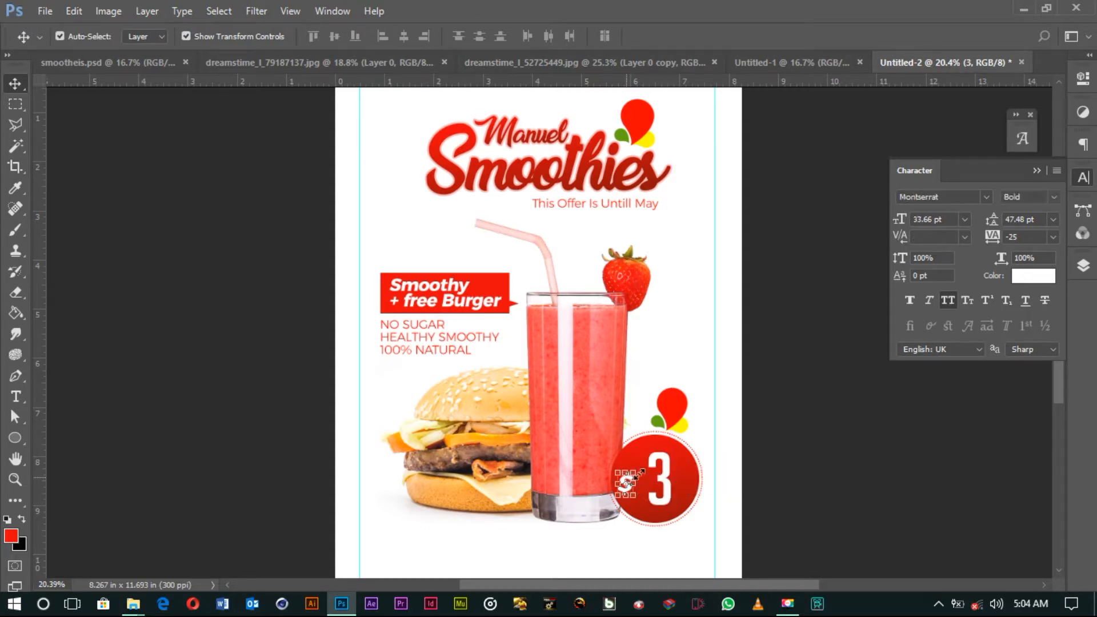
left_click(963, 197)
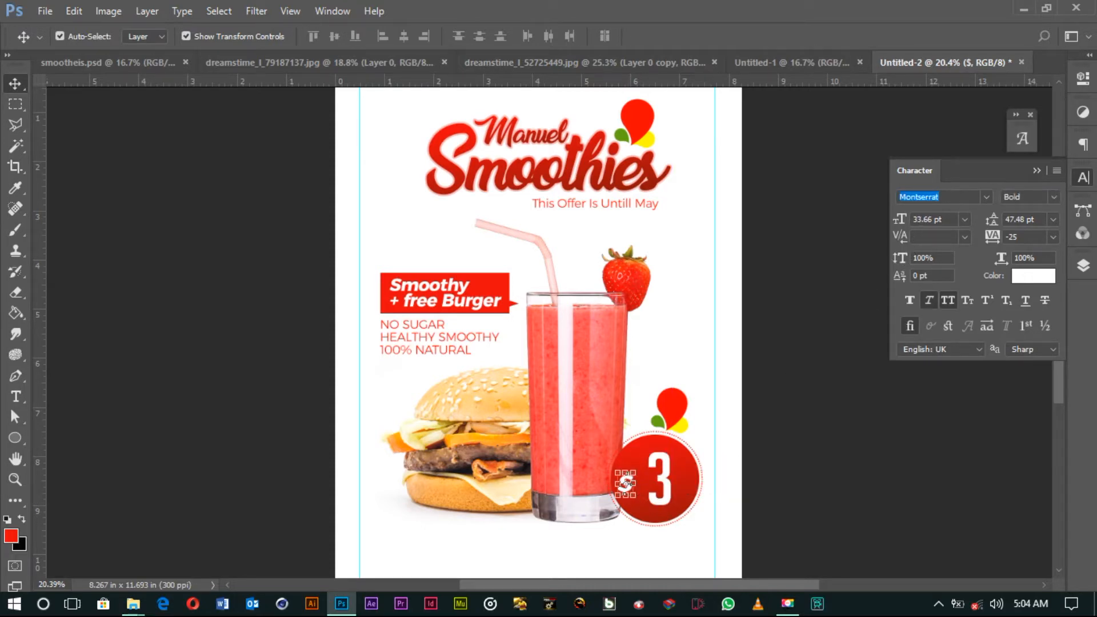
type("bi")
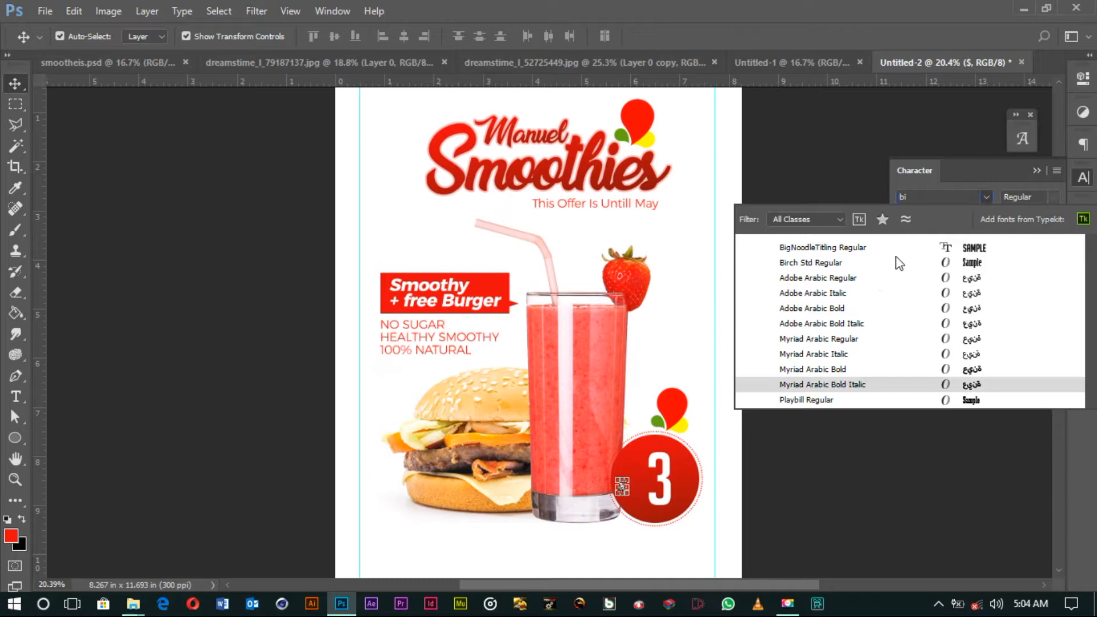
left_click(909, 246)
left_click(736, 463)
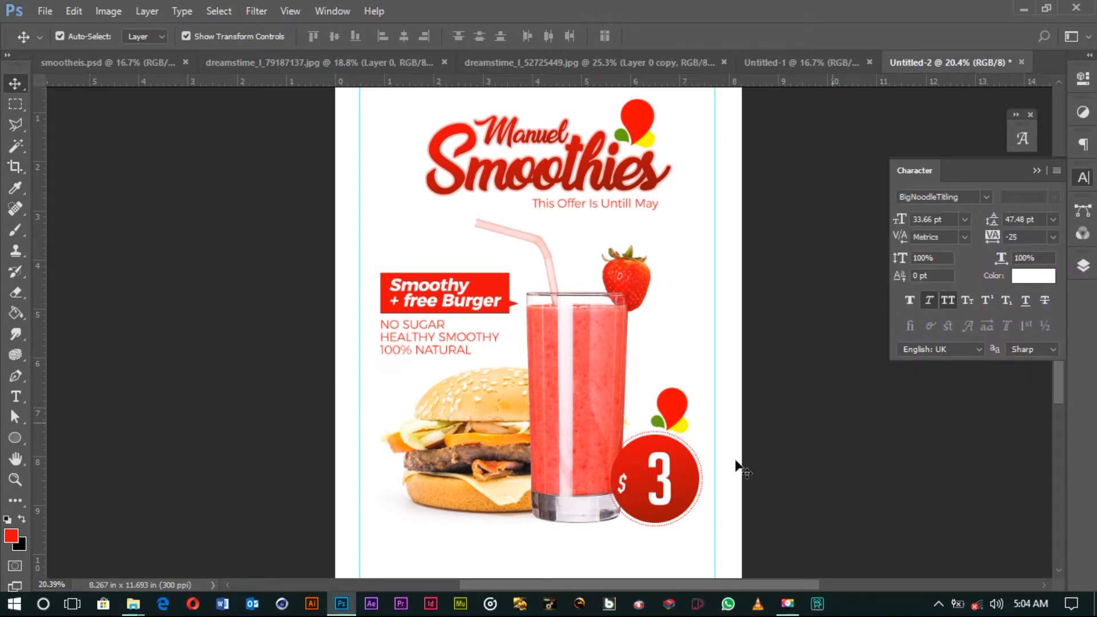
left_click(929, 299)
left_click(625, 489)
left_click(934, 305)
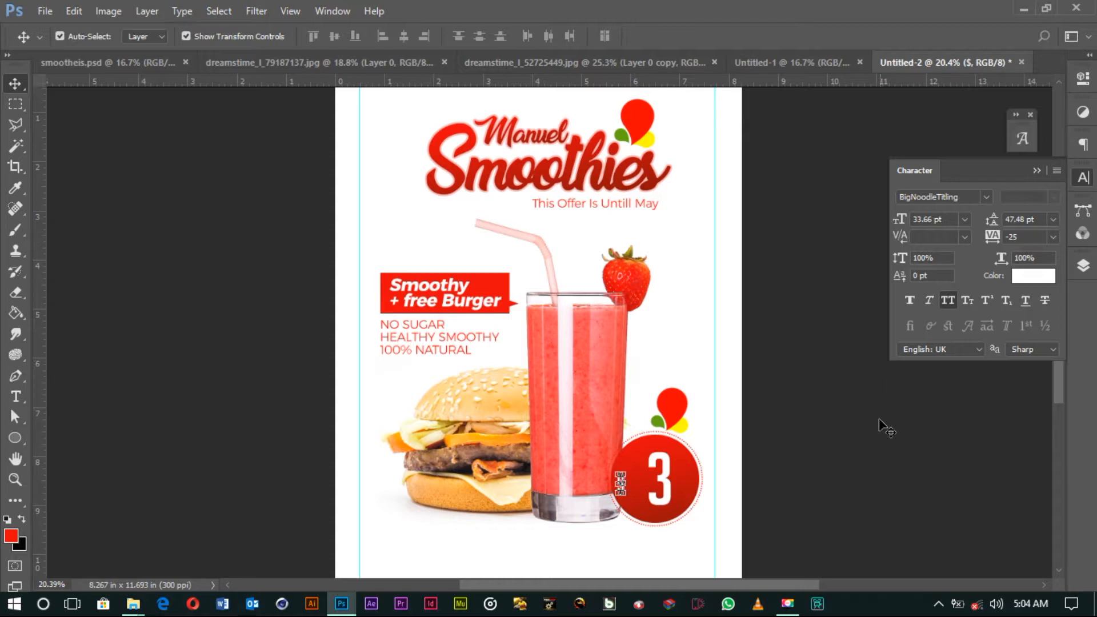
left_click(880, 420)
Step: Move the dollar sign closer to the base of the 3 and shift the 3 left by about 0.12 in
left_click_drag(624, 487, 638, 495)
left_click(661, 501)
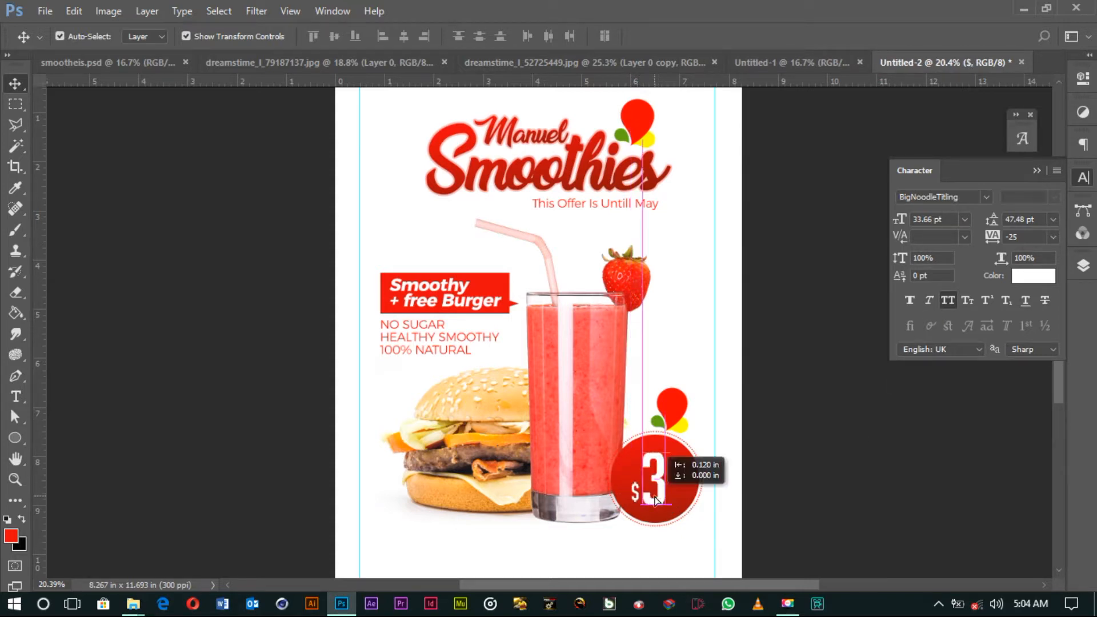
left_click(784, 482)
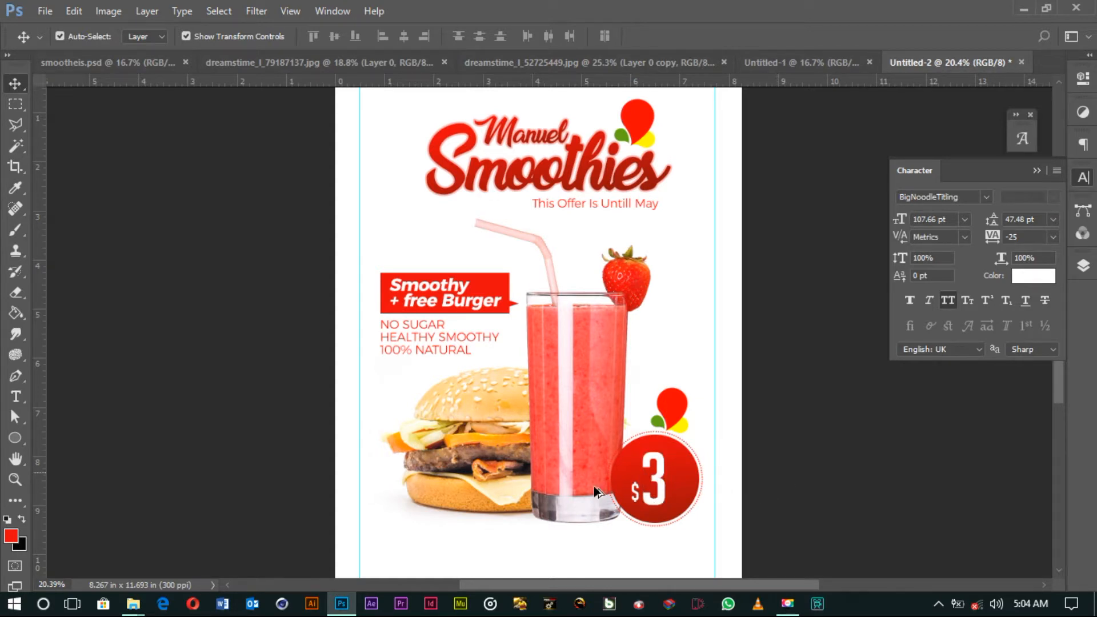
Step: Duplicate the dollar sign to the upper right of the 3 and change the copy's text to .50
left_click_drag(634, 473, 673, 446)
double_click(672, 454)
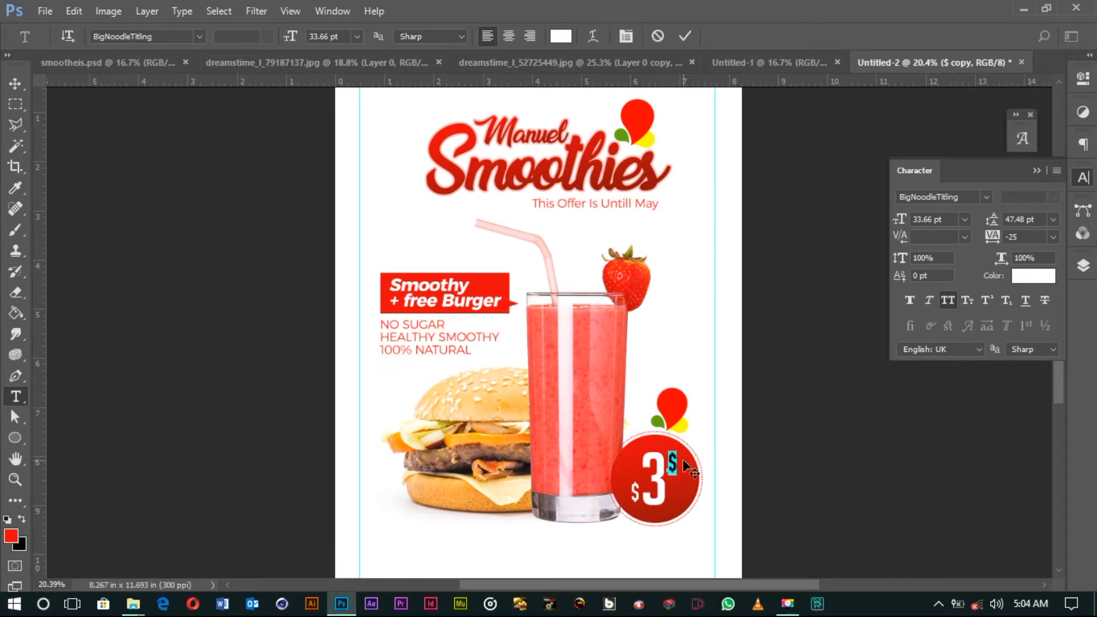
type(".")
left_click(684, 36)
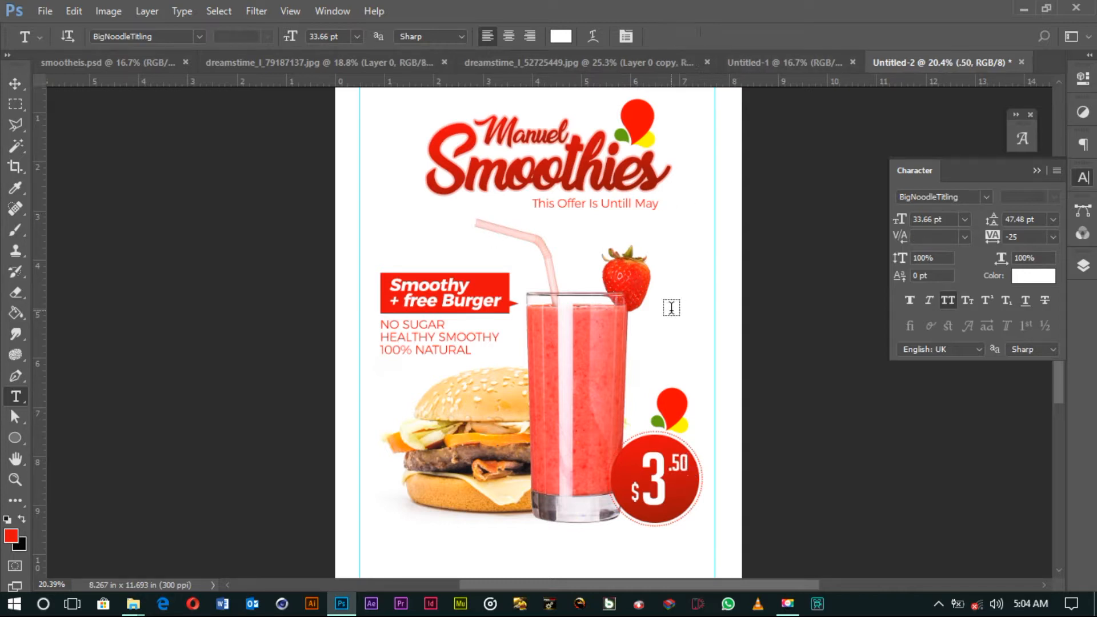
Step: Draw a rectangle about 1190 px wide and 197 px high below the price badge, reaching the page's right edge
scroll(670, 303, "down", 1)
scroll(603, 305, "down", 1)
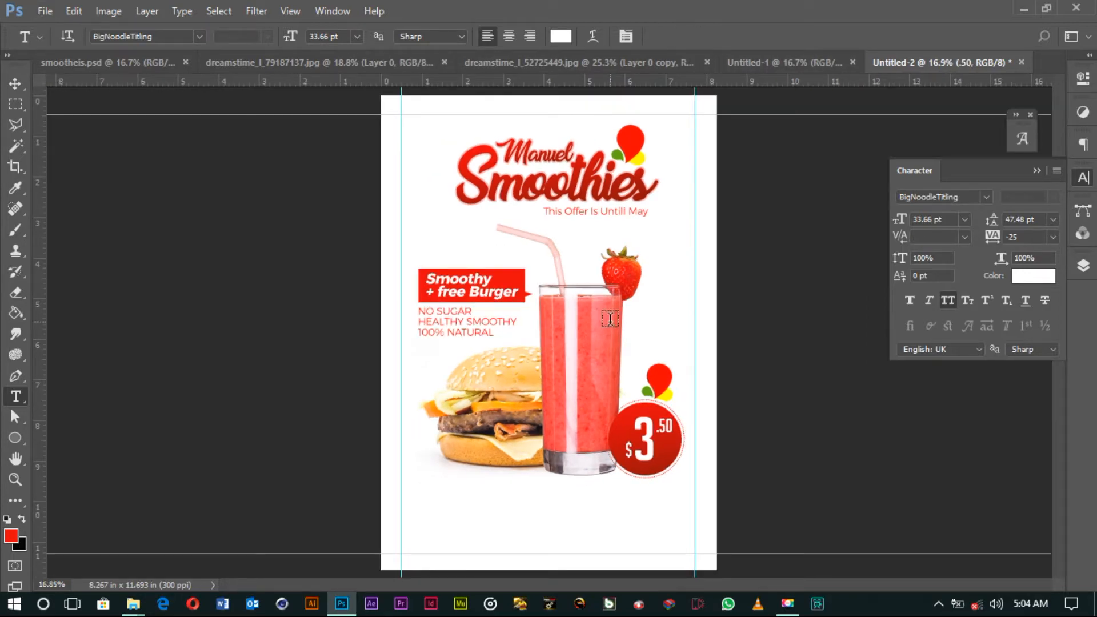
left_click(15, 83)
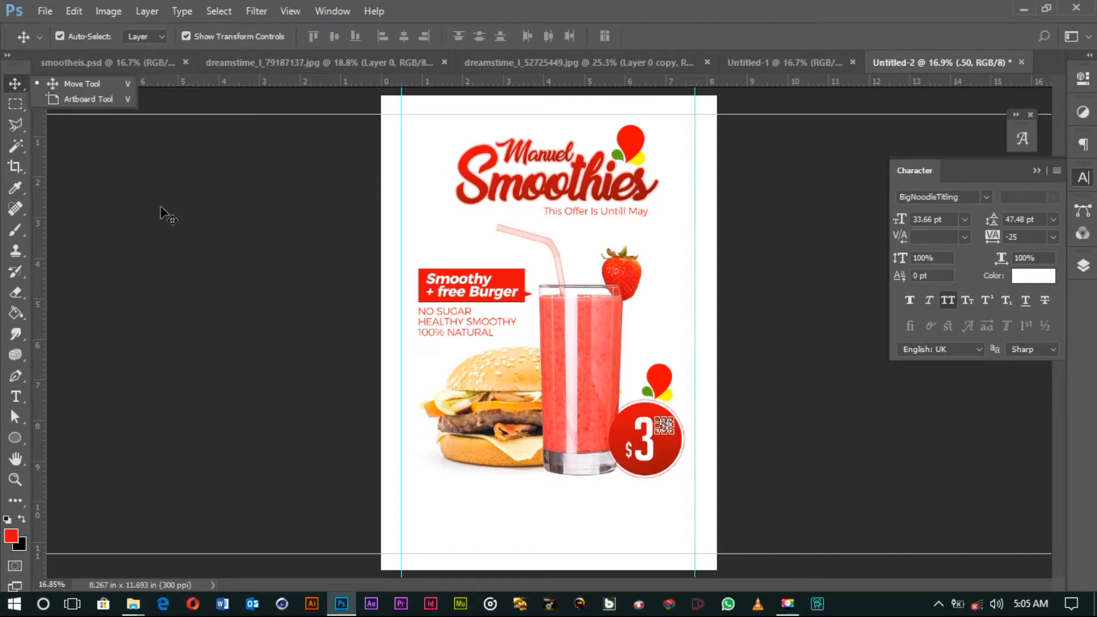
left_click(15, 439)
left_click(74, 438)
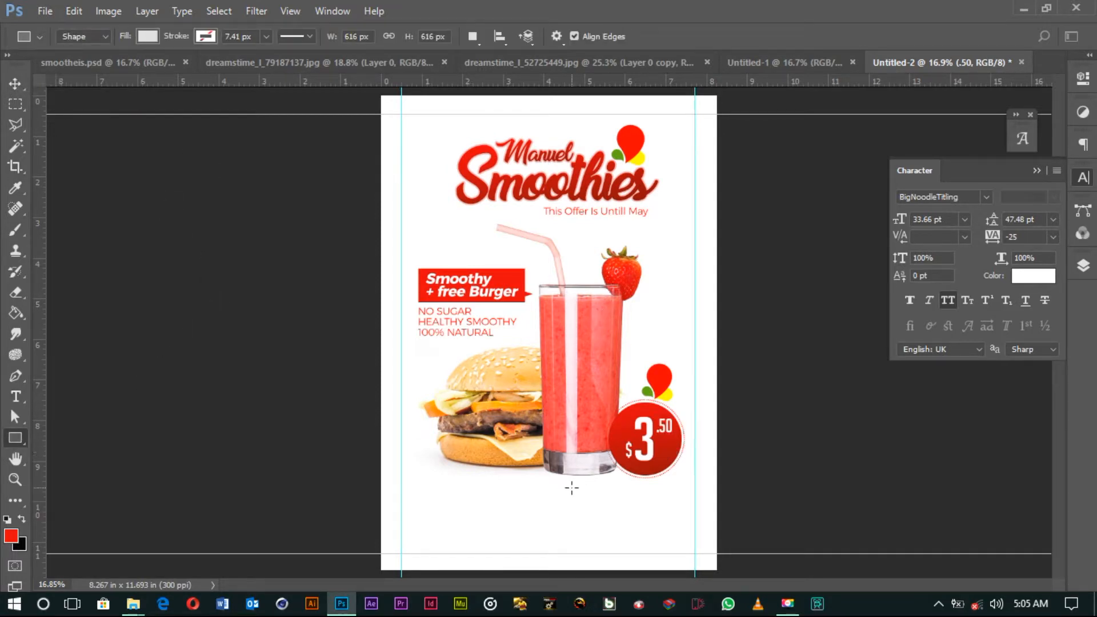
left_click_drag(567, 496, 719, 523)
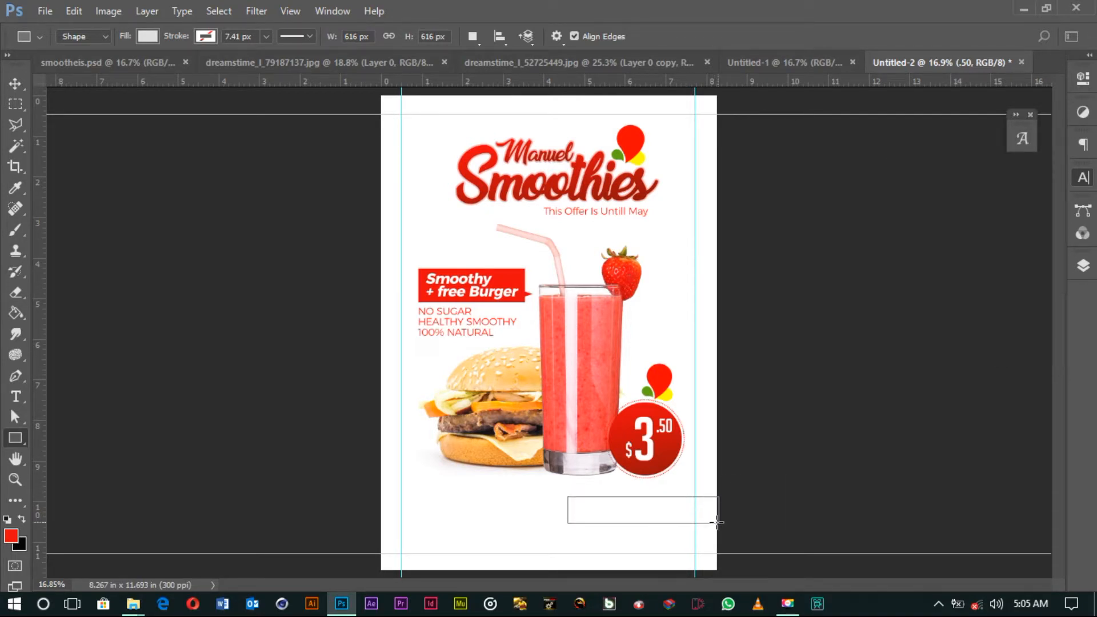
left_click(15, 83)
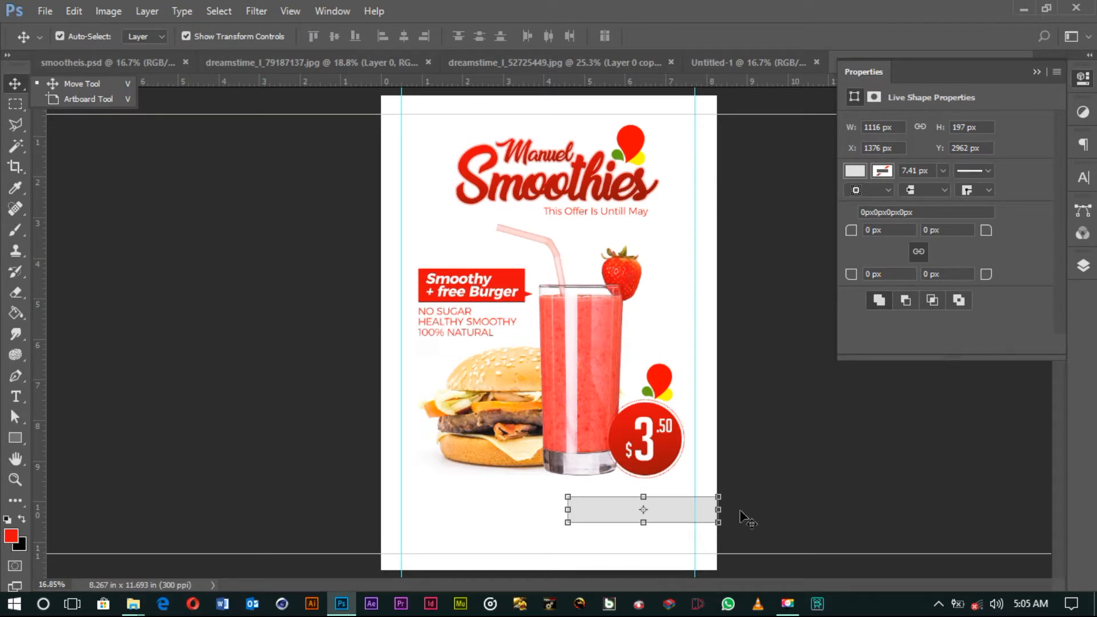
left_click_drag(569, 508, 558, 509)
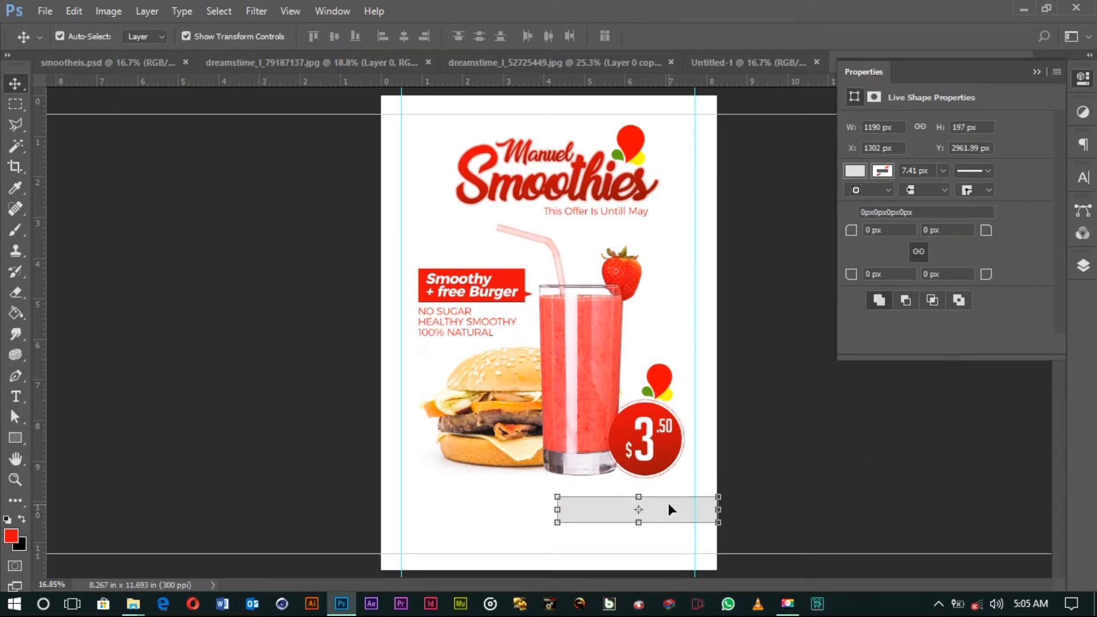
Step: Recolour the rectangle dark green 345806, starting from the green sampled from the leaf beside the title
left_click(1082, 178)
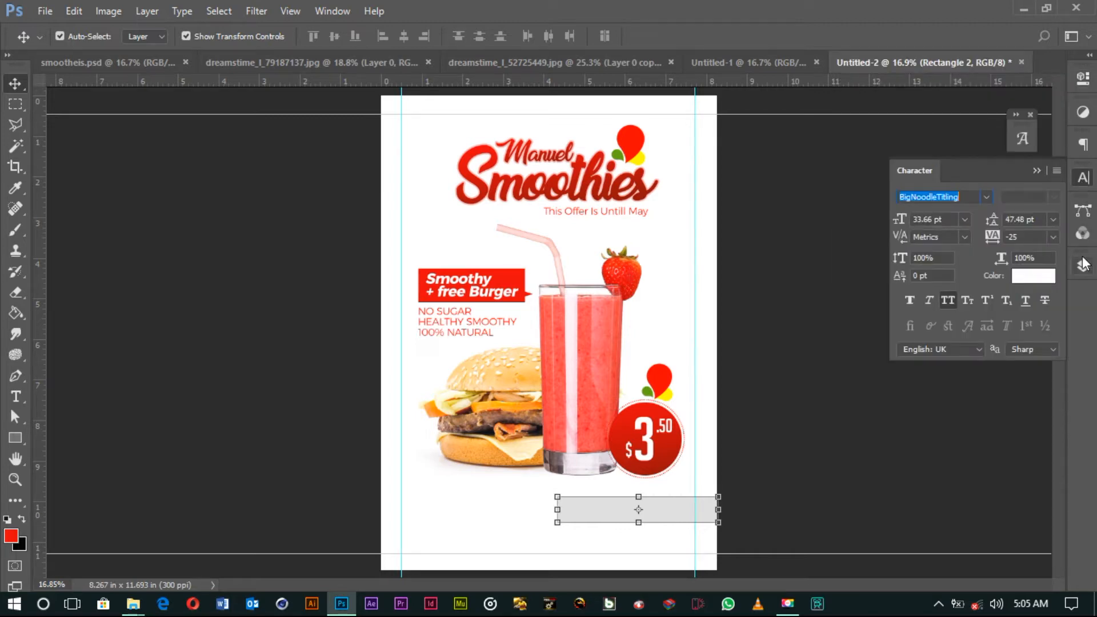
left_click(1082, 265)
double_click(910, 289)
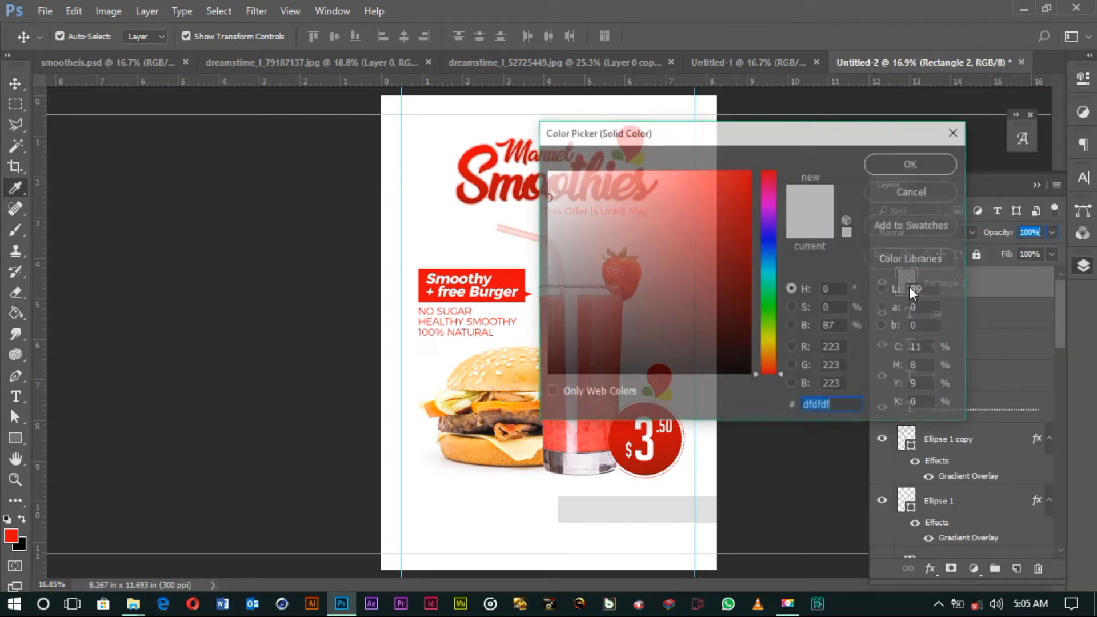
left_click_drag(770, 142, 993, 160)
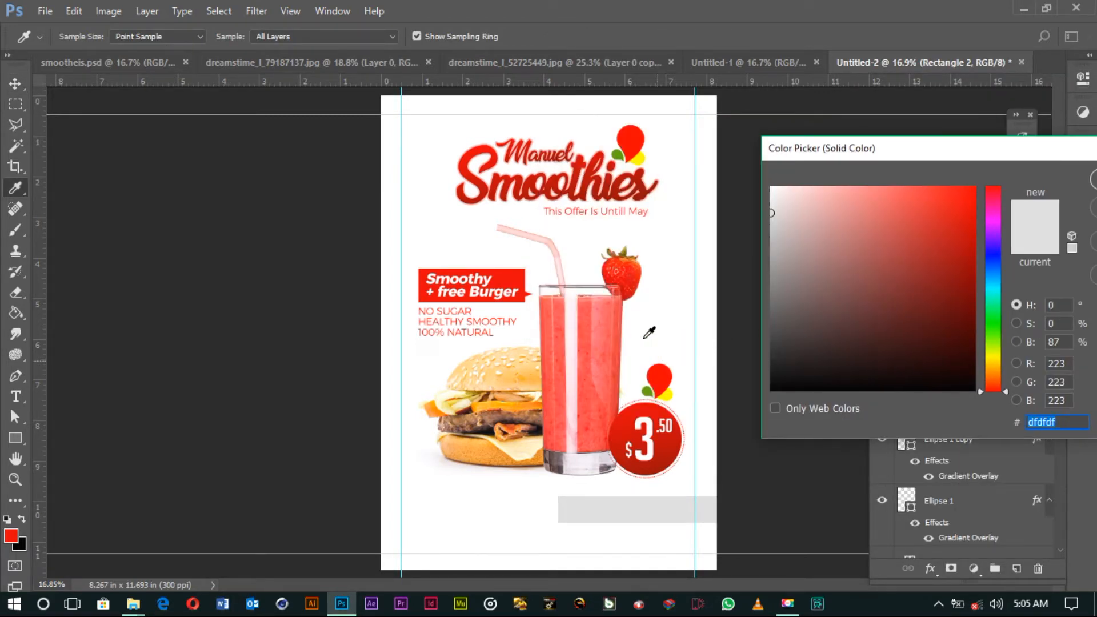
left_click(618, 154)
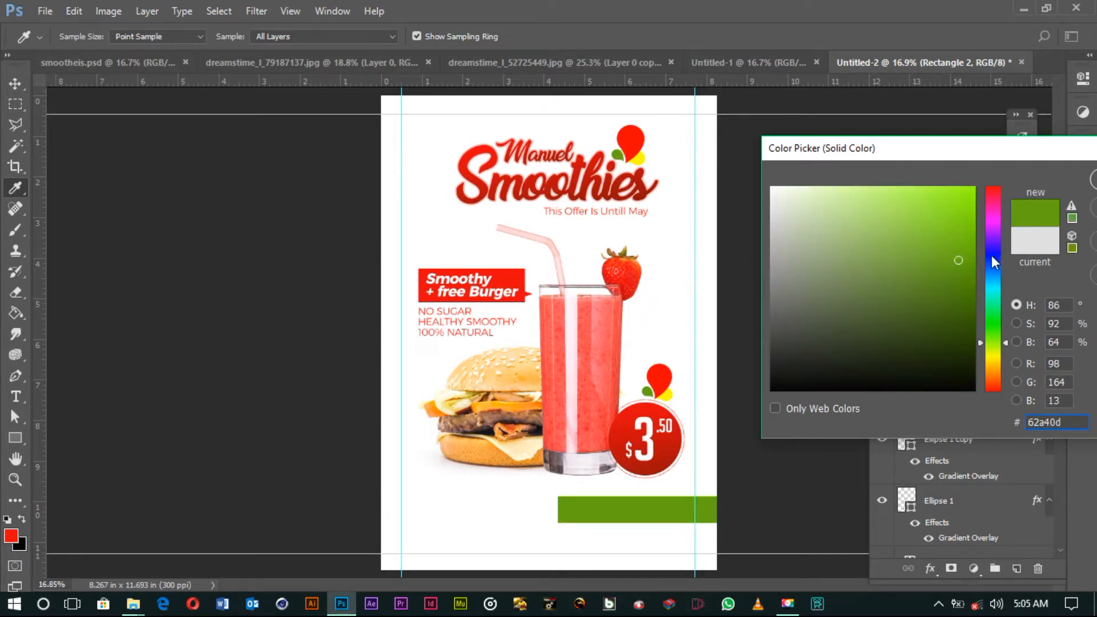
left_click_drag(948, 291, 961, 323)
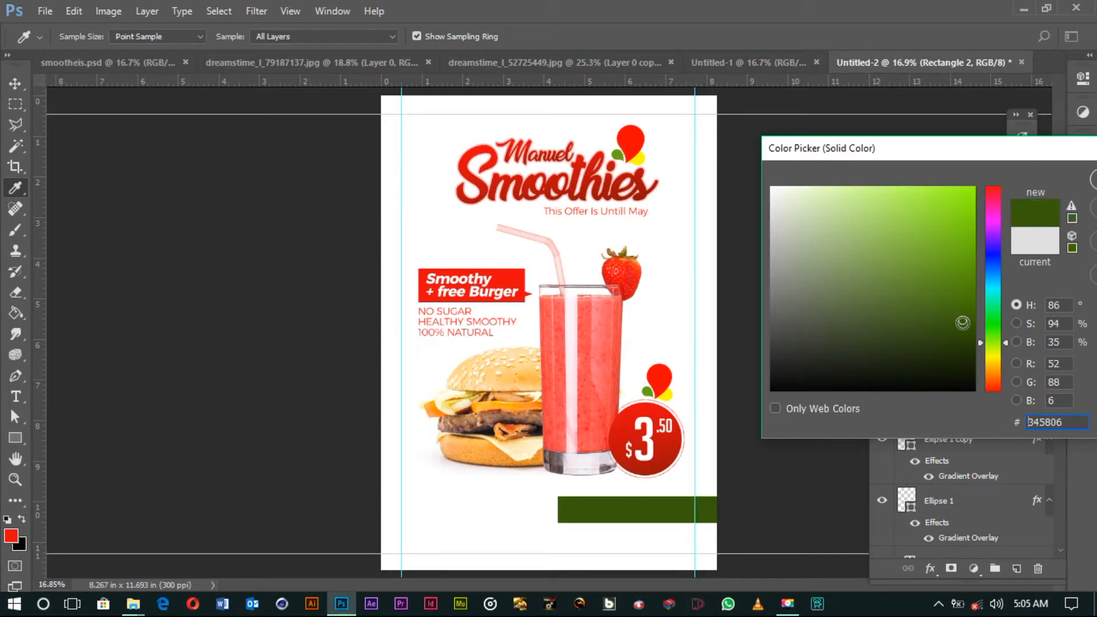
left_click_drag(1068, 143, 1008, 159)
left_click(1039, 181)
key("v")
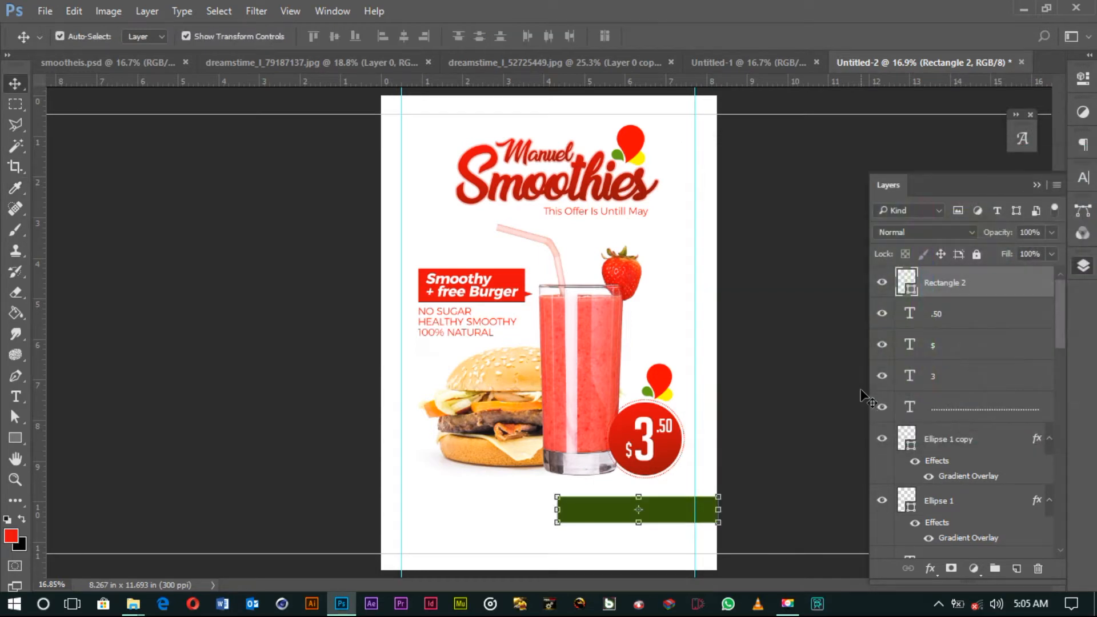
Step: Move the green rectangle slightly up, closer to the price badge
left_click(735, 393)
left_click_drag(634, 519, 628, 510)
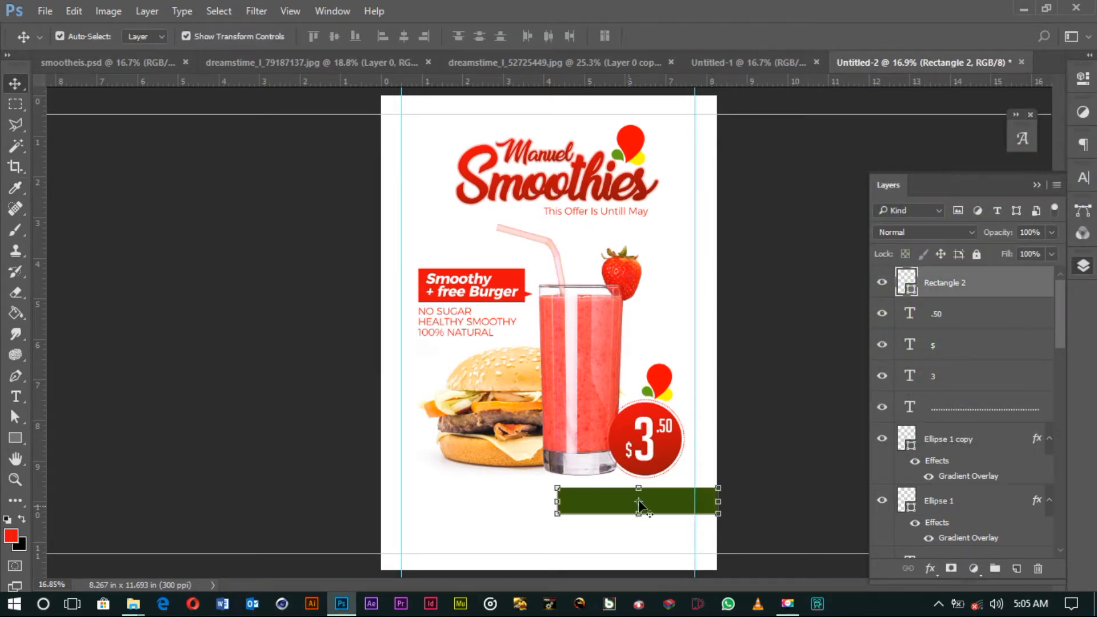
left_click(765, 449)
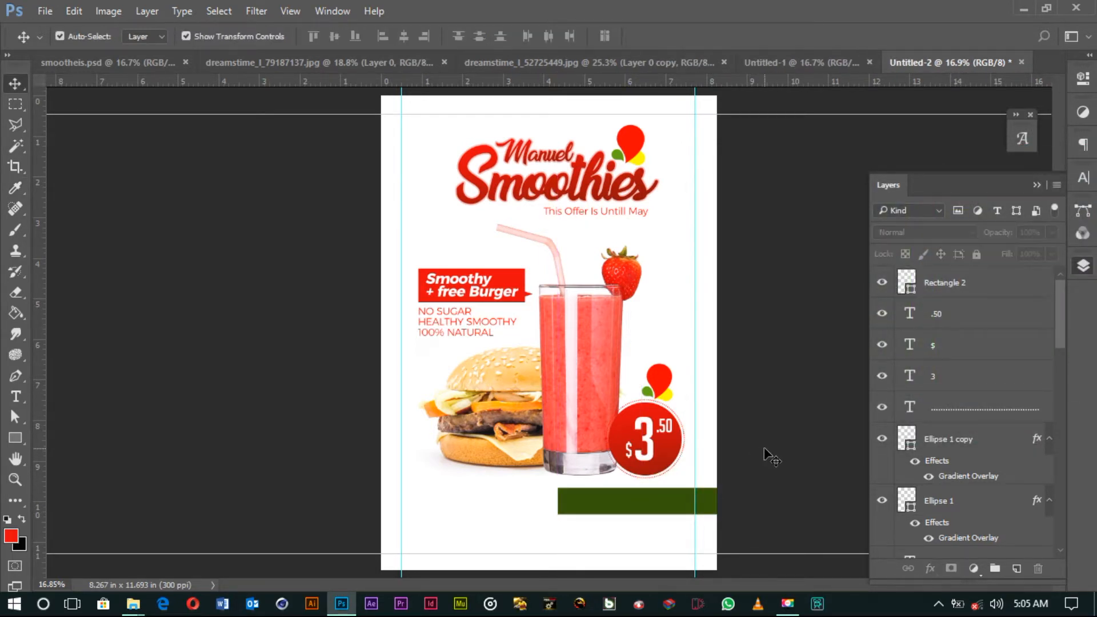
left_click(651, 508)
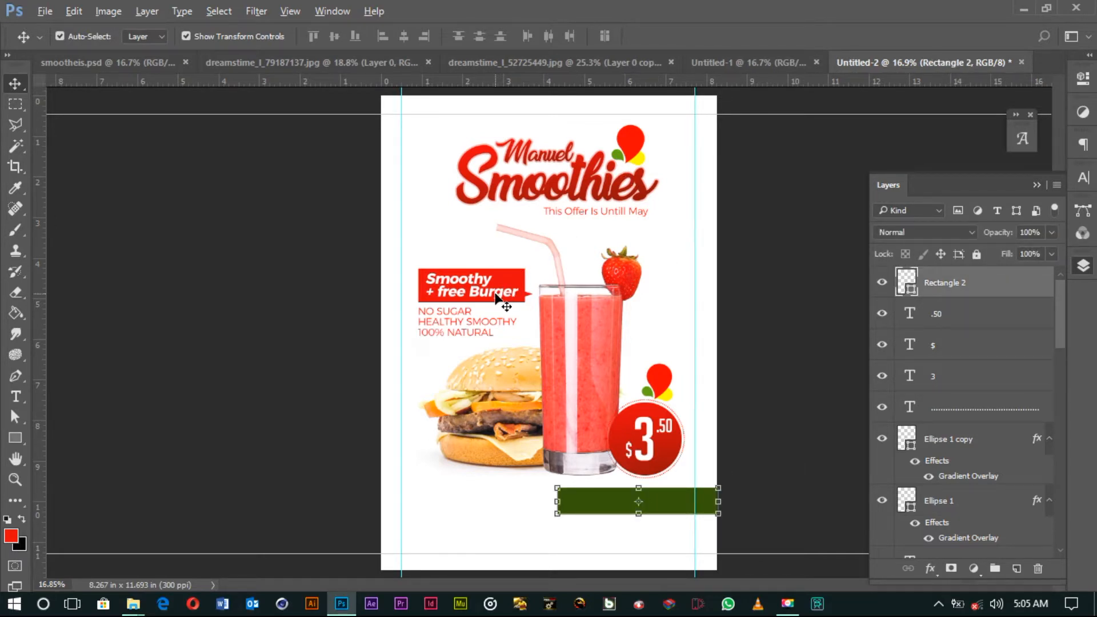
Step: Duplicate the "Smoothy + free Burger" text onto the green bar and bring the copy to the front of the layer stack
left_click_drag(609, 505, 640, 507)
key("ctrl+bracketright")
key("ctrl+bracketright")
key("ctrl+bracketright")
key("ctrl+bracketright")
key("ctrl+bracketright")
key("ctrl+bracketright")
key("ctrl+bracketright")
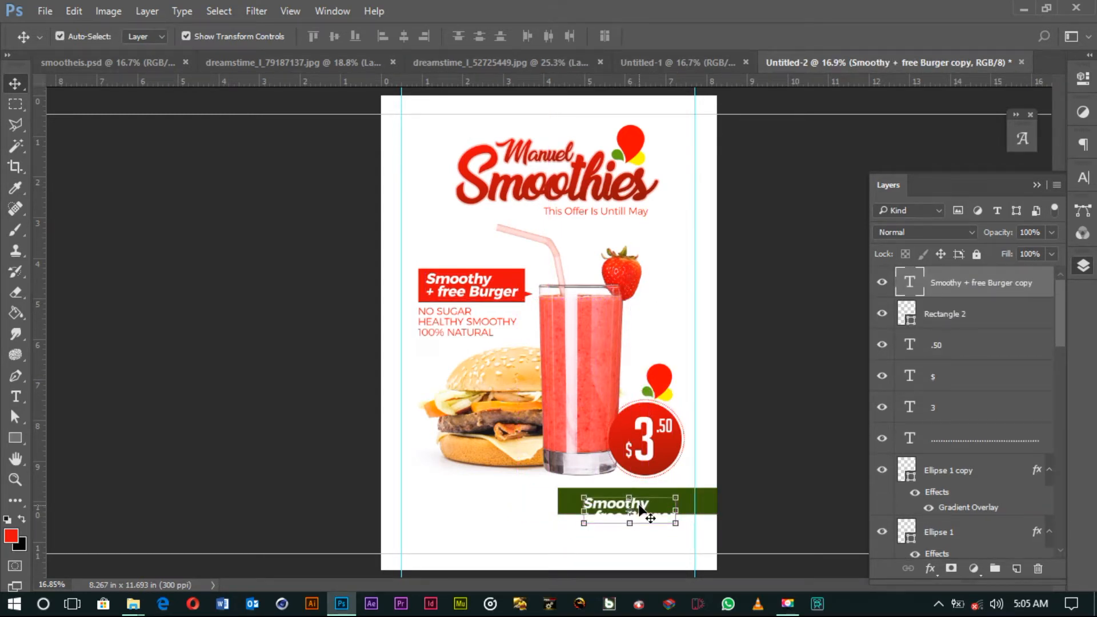
left_click(802, 521)
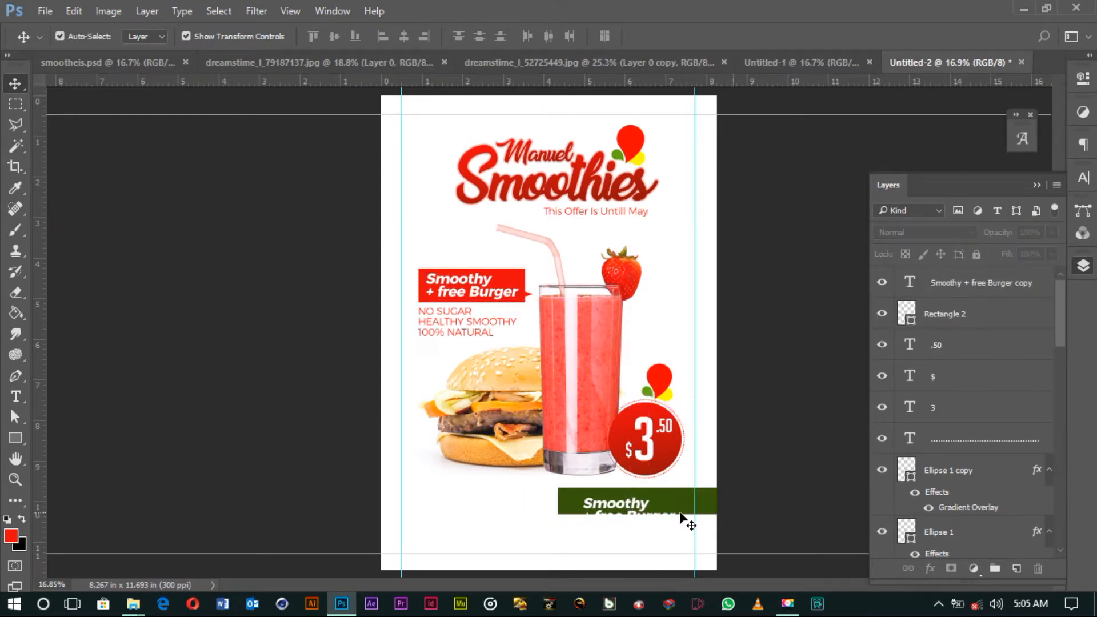
Step: Replace the copied text on the green bar with "order now"
double_click(636, 503)
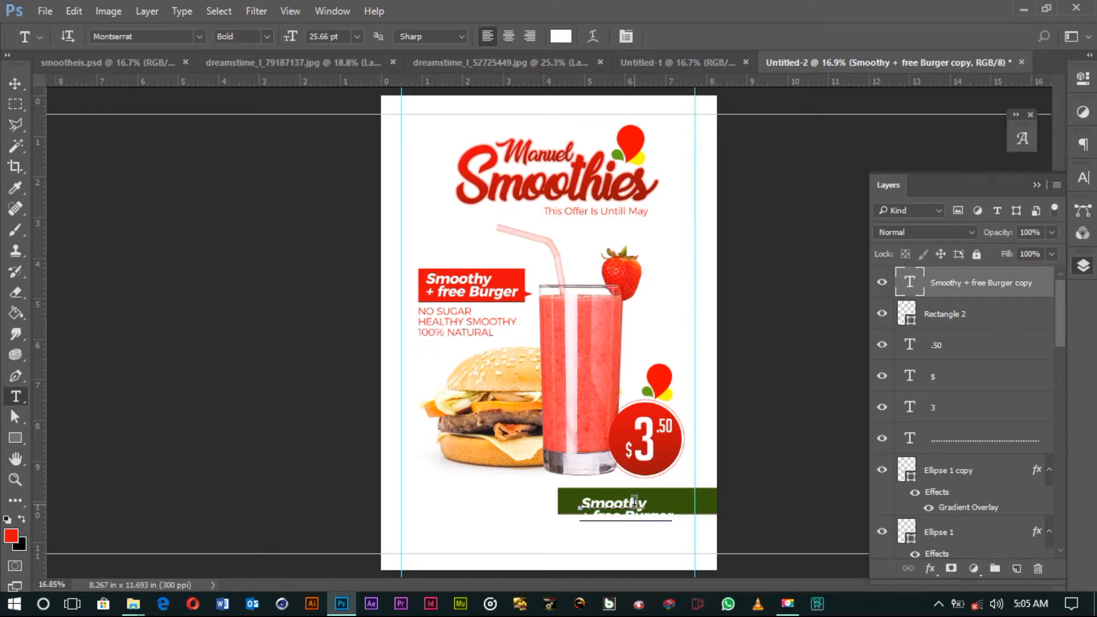
key("ctrl+a")
type("o")
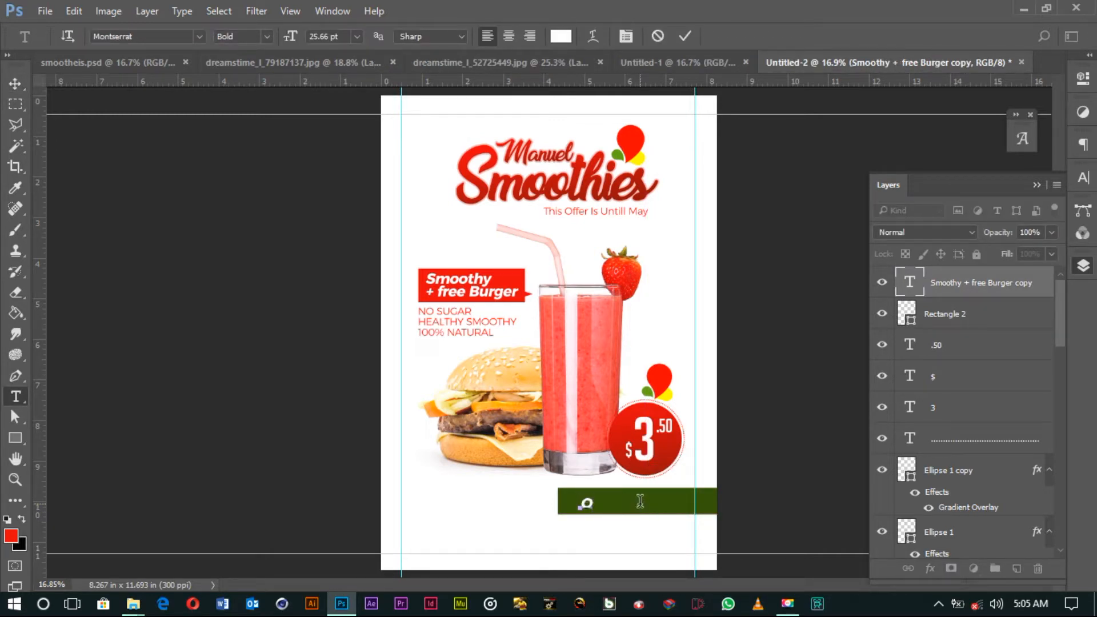
type("RDER NOW")
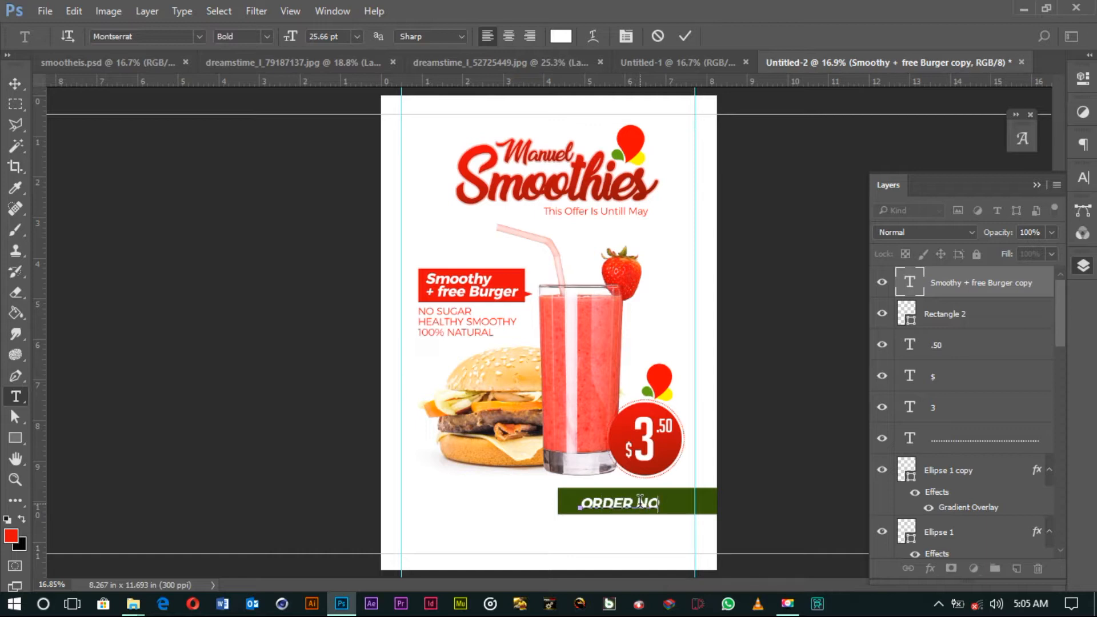
left_click(16, 84)
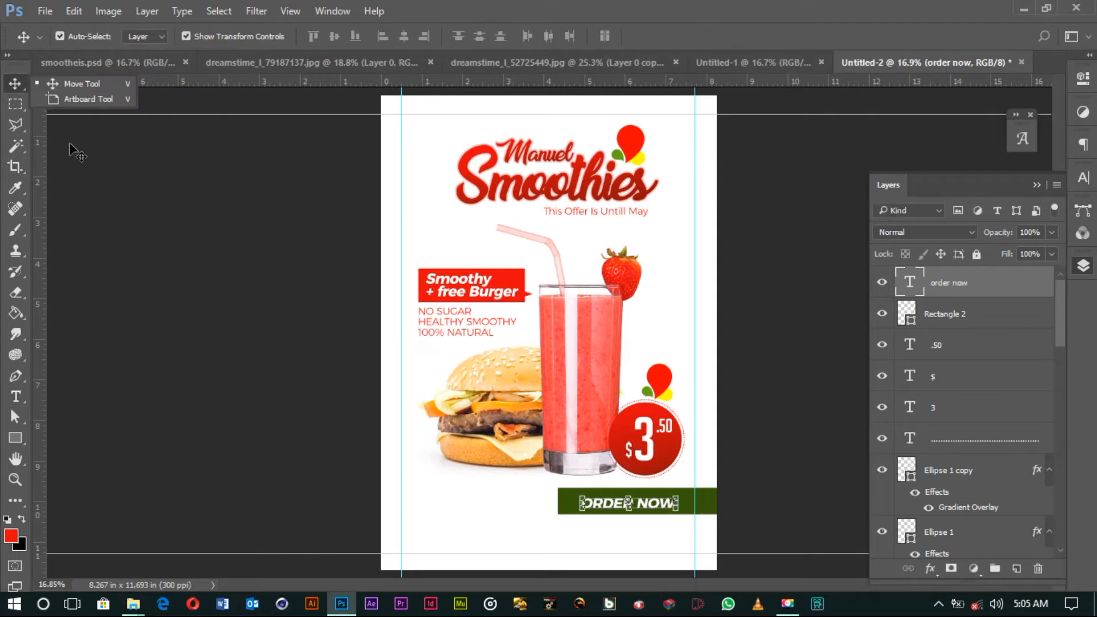
Step: Enlarge the ORDER NOW text on the green bar to 35.66 pt
left_click(1083, 177)
left_click_drag(907, 221, 902, 222)
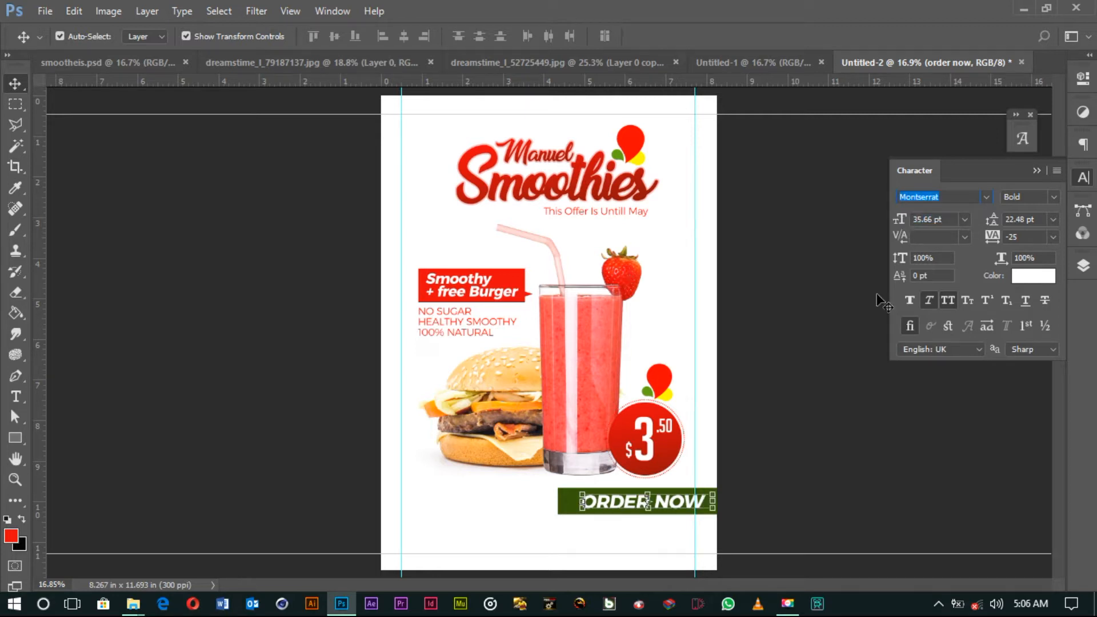
Step: Duplicate the ORDER NOW text just below the green bar and recolour the copy with the bar's dark green, 325505
left_click_drag(686, 503, 649, 530)
left_click(876, 429)
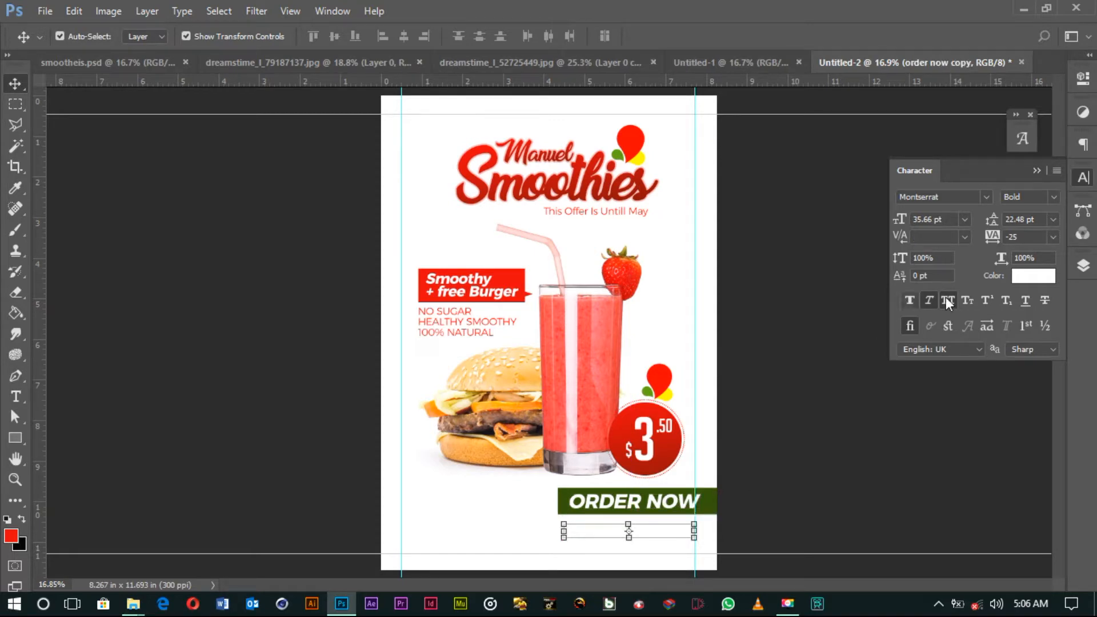
left_click(1033, 276)
left_click(714, 500)
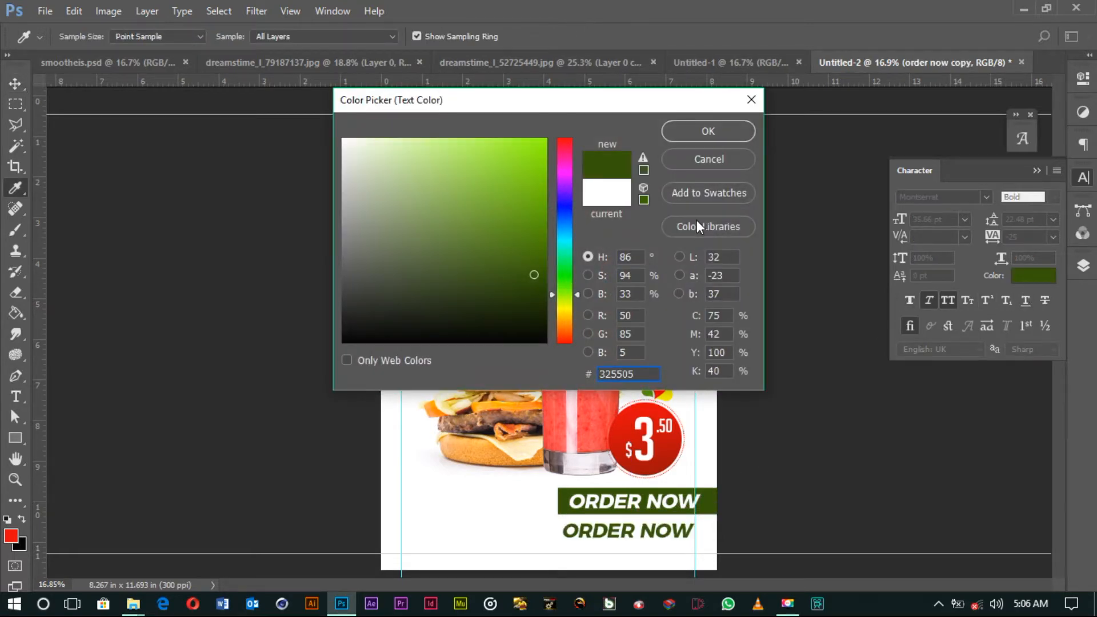
left_click(707, 133)
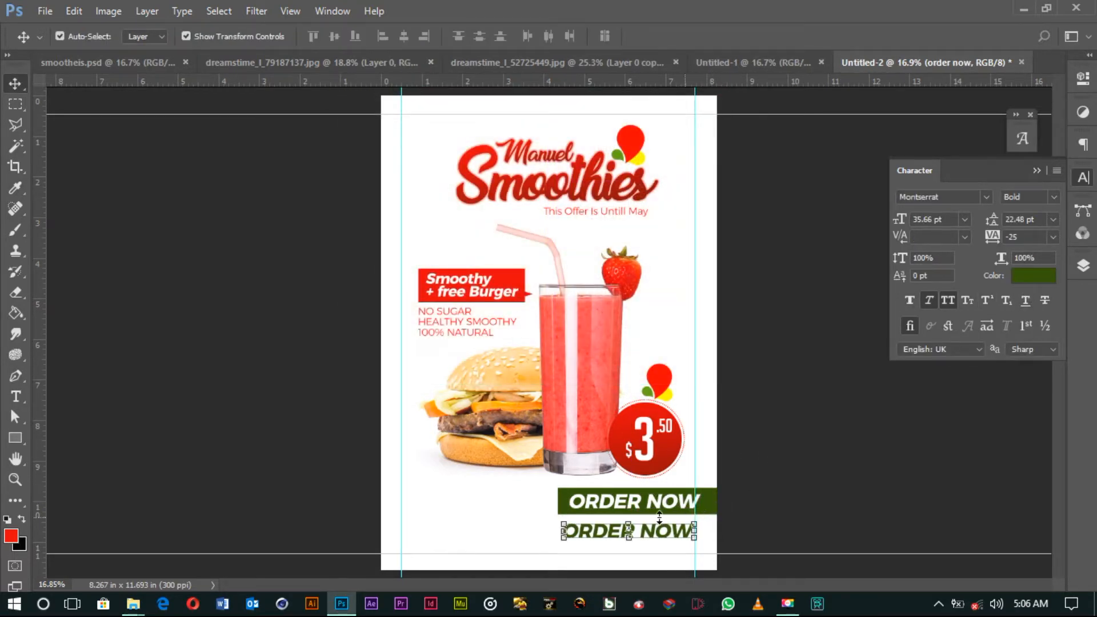
Step: Replace the green copy of the ORDER NOW text with a placeholder phone number
key("t")
left_click(640, 535)
key("ctrl+a")
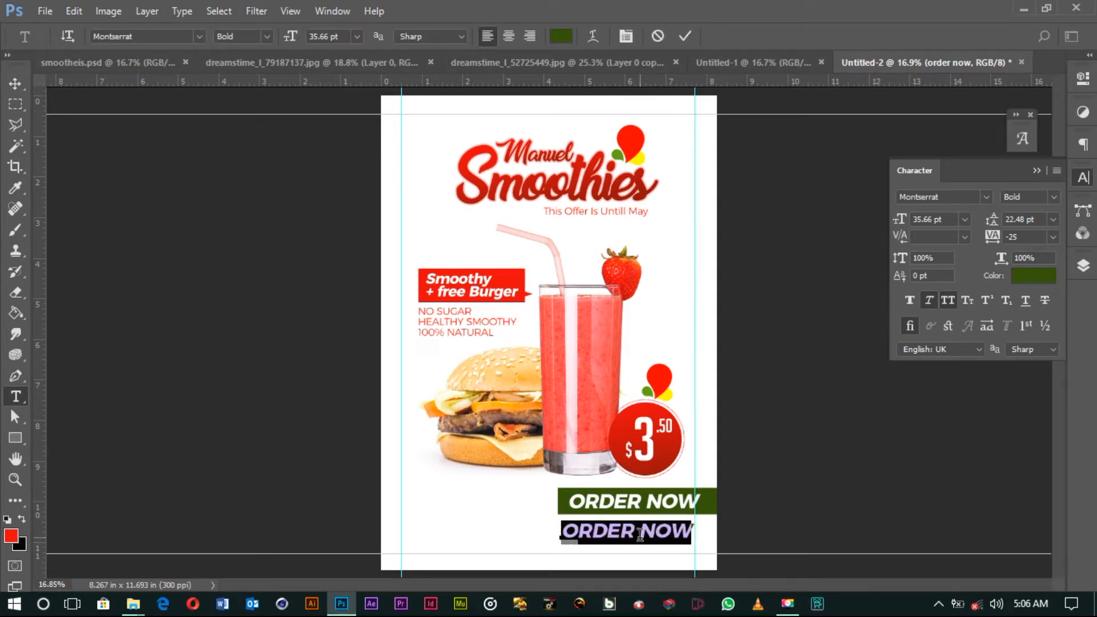
key("BackSpace")
type("+123 456 789")
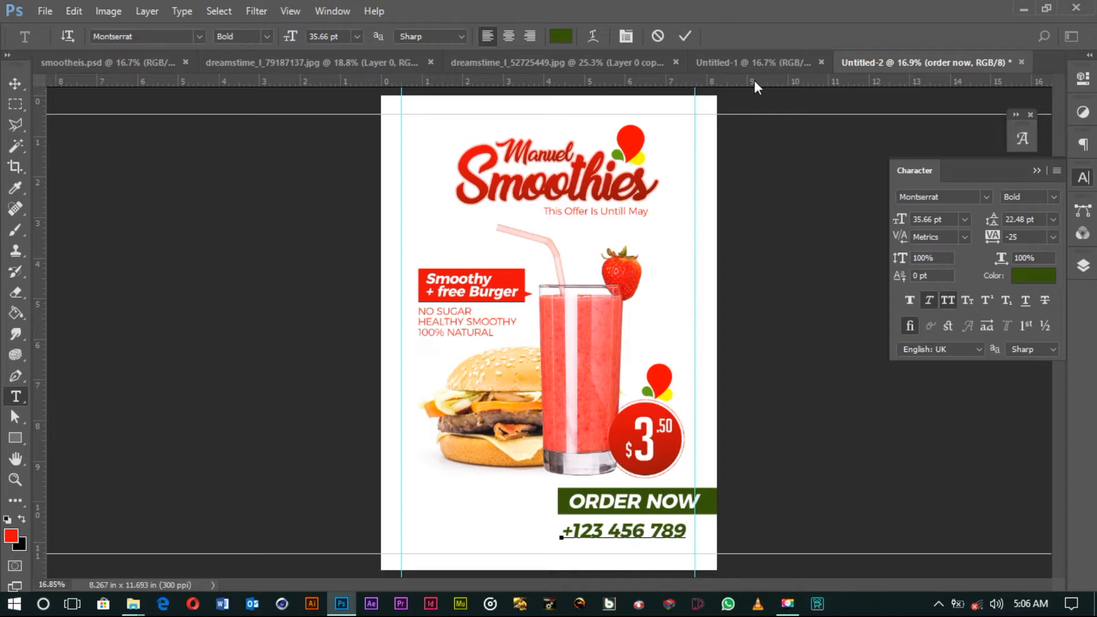
left_click(682, 32)
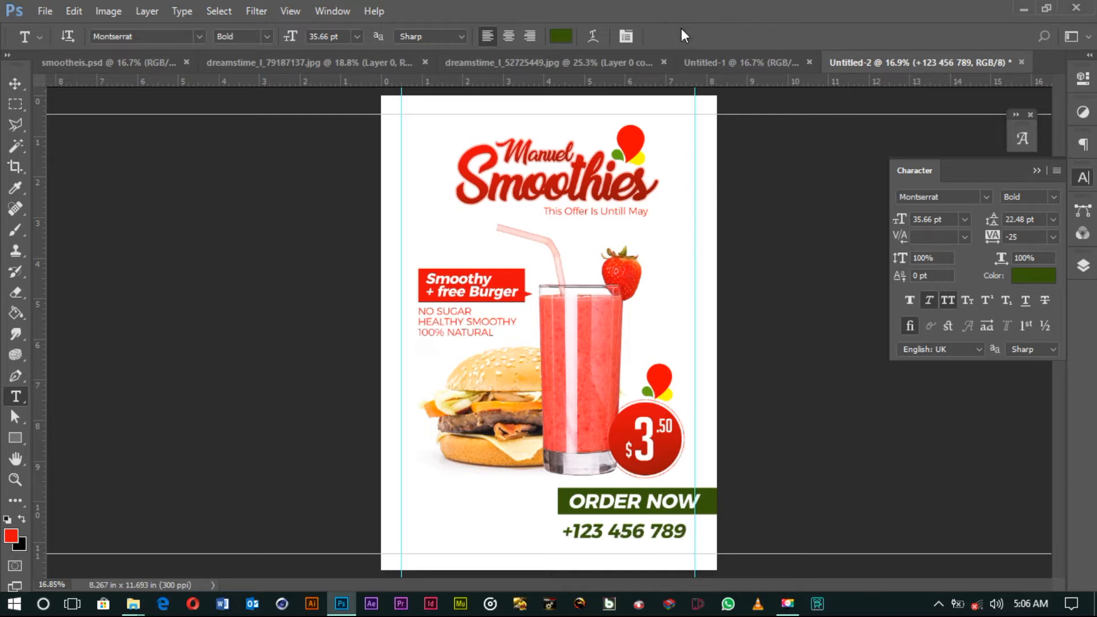
Step: Move the phone number slightly up, closer to the green bar, and deselect it
left_click(15, 84)
left_click(735, 501)
left_click(678, 530)
left_click_drag(671, 529, 671, 526)
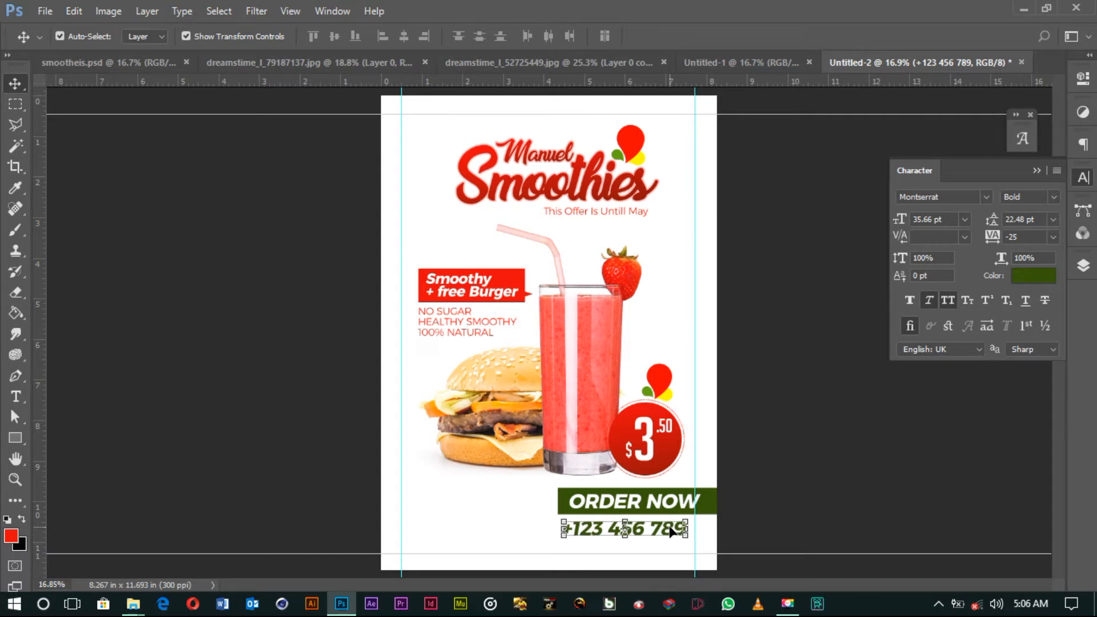
left_click(708, 470)
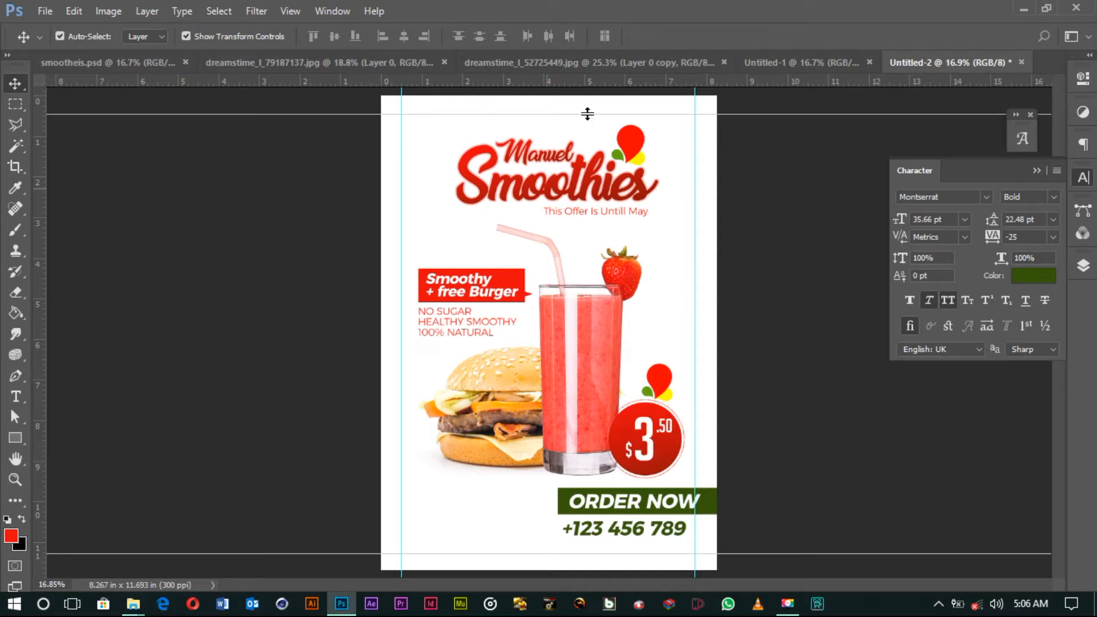
left_click(653, 70)
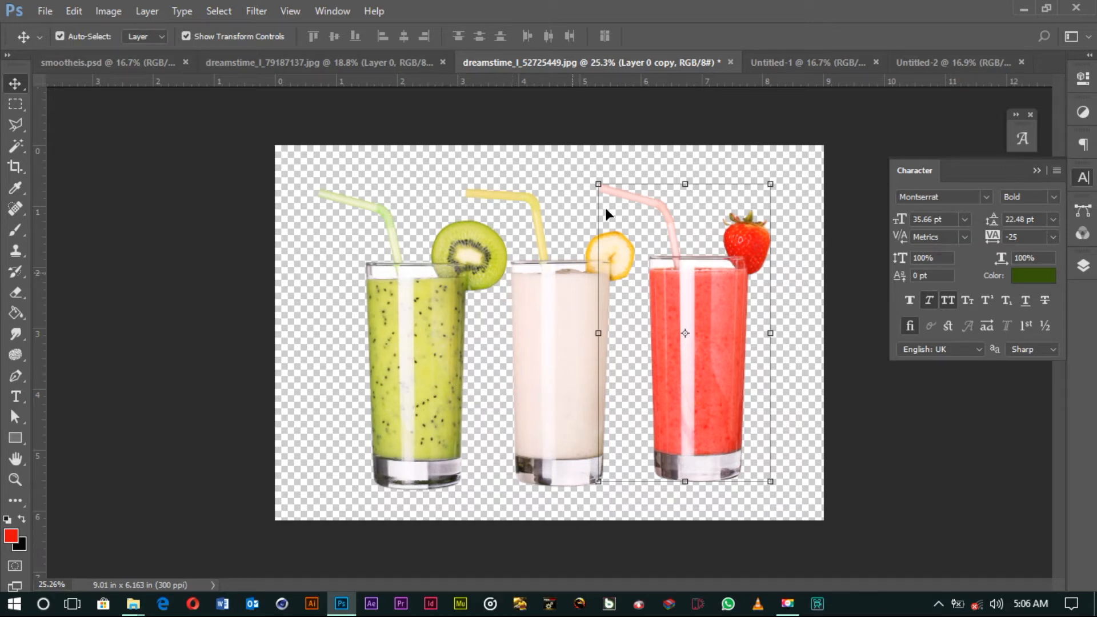
left_click(827, 72)
left_click(918, 64)
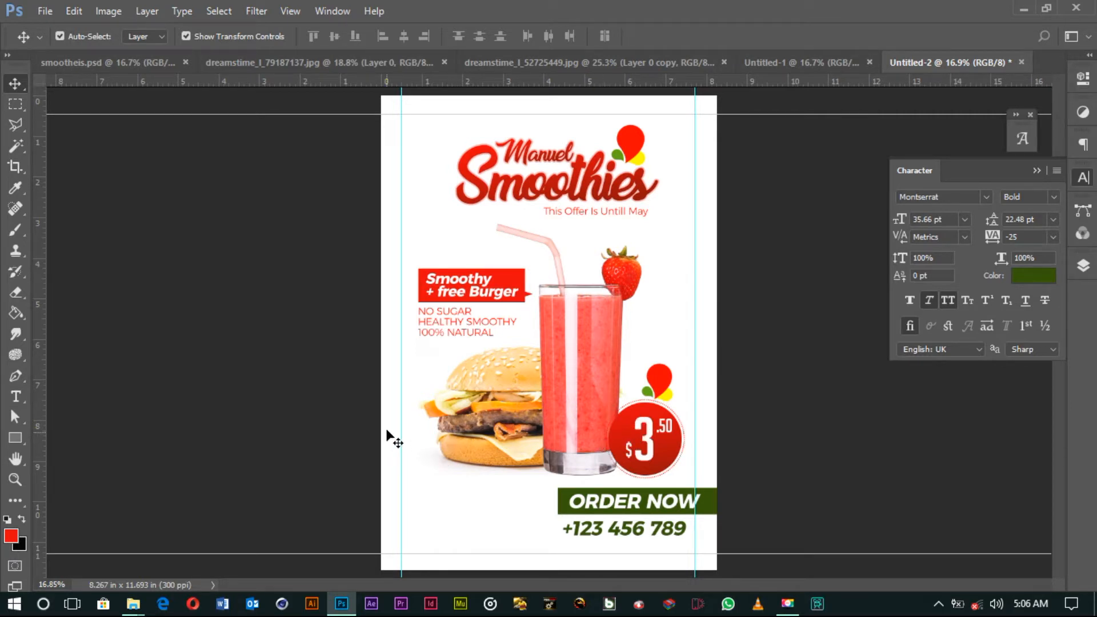
Step: Duplicate the burger, smoothie glass and price badge together, and scale the copy down to about 38.66%
left_click_drag(376, 399, 728, 452)
left_click_drag(744, 330, 532, 445)
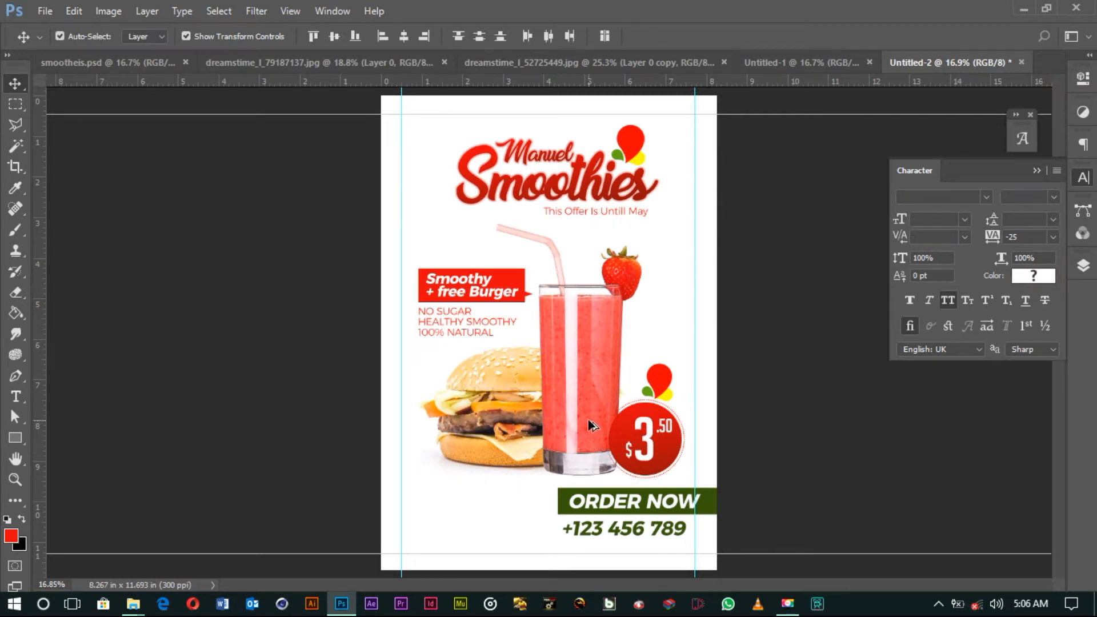
left_click_drag(590, 424, 500, 500)
left_click(595, 301)
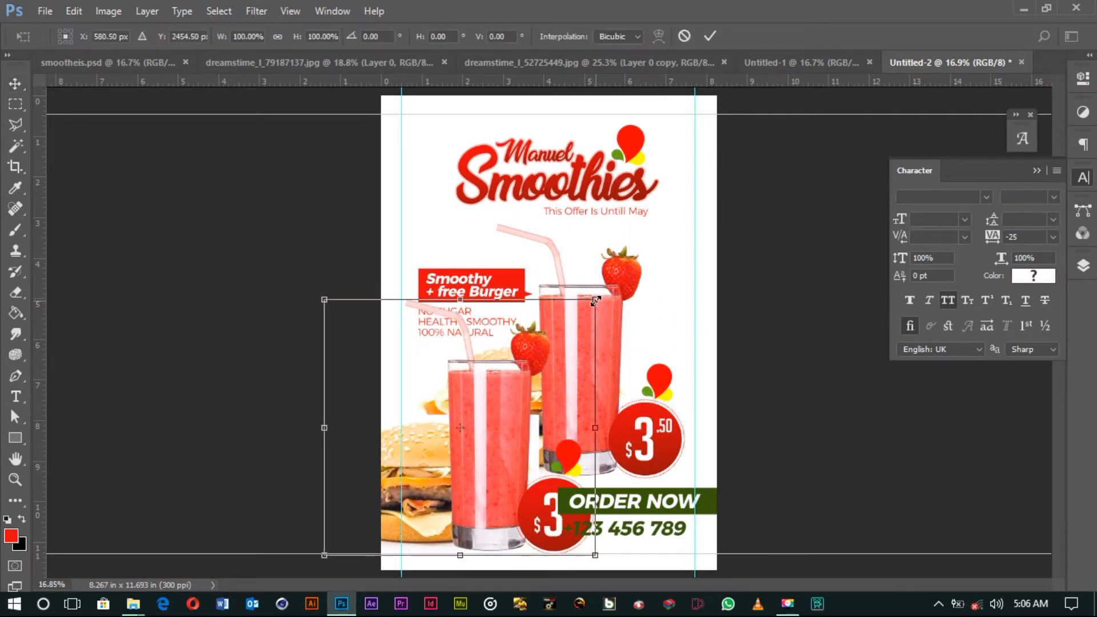
left_click_drag(595, 300, 512, 379)
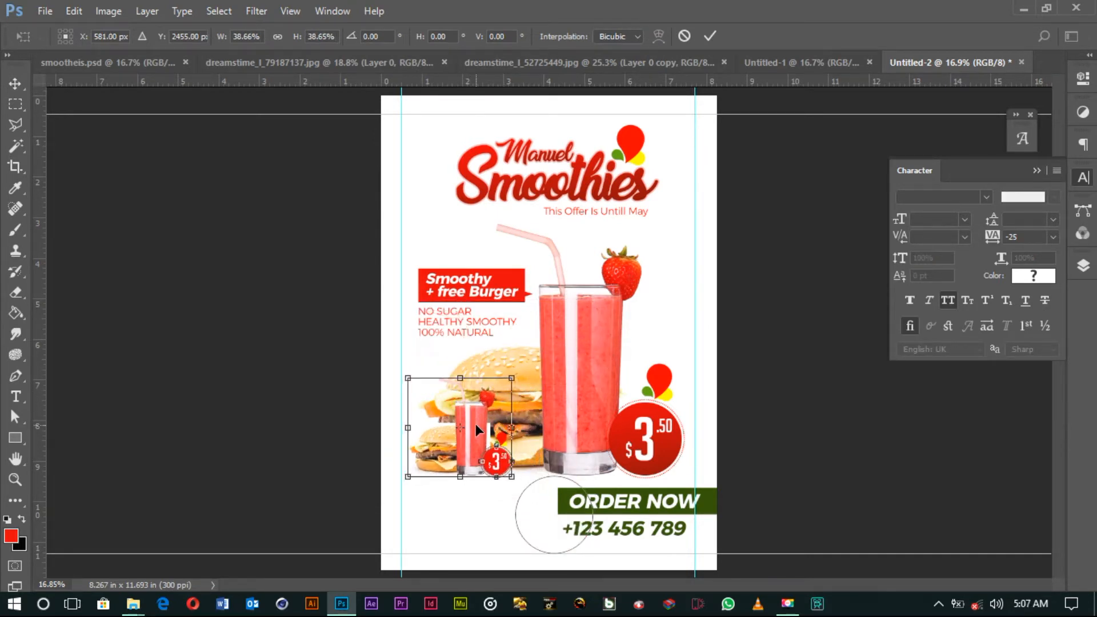
key("Return")
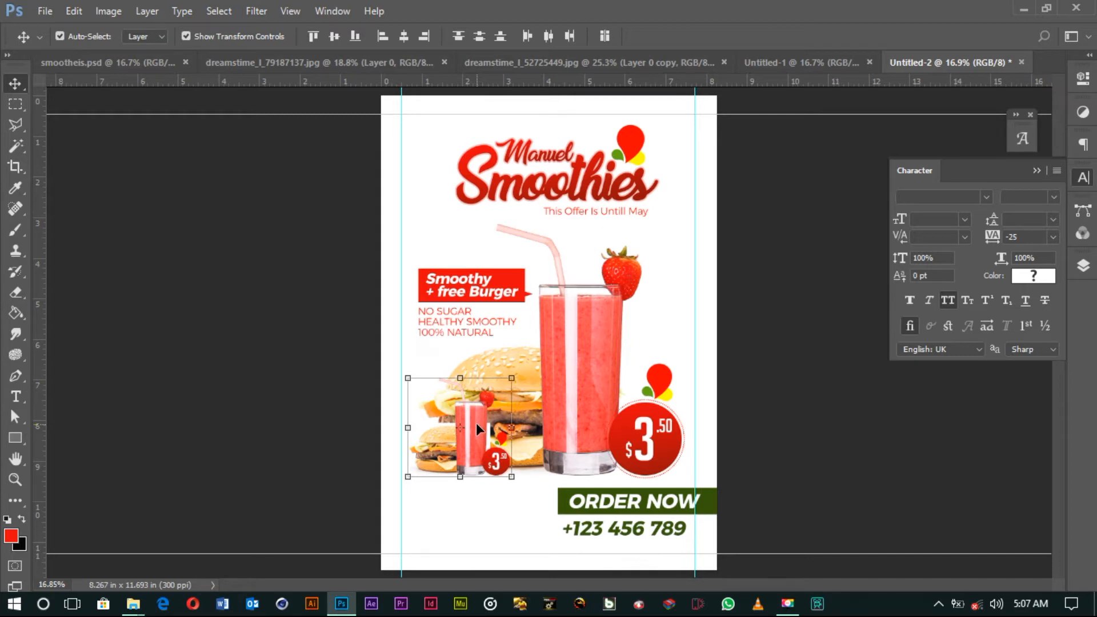
Step: Shrink the copied group further, place it in the page's lower-left corner, and keep only its small burger and price badge
left_click_drag(475, 423, 472, 489)
left_click_drag(510, 444, 487, 464)
key("Return")
left_click_drag(466, 500, 434, 511)
left_click(777, 499)
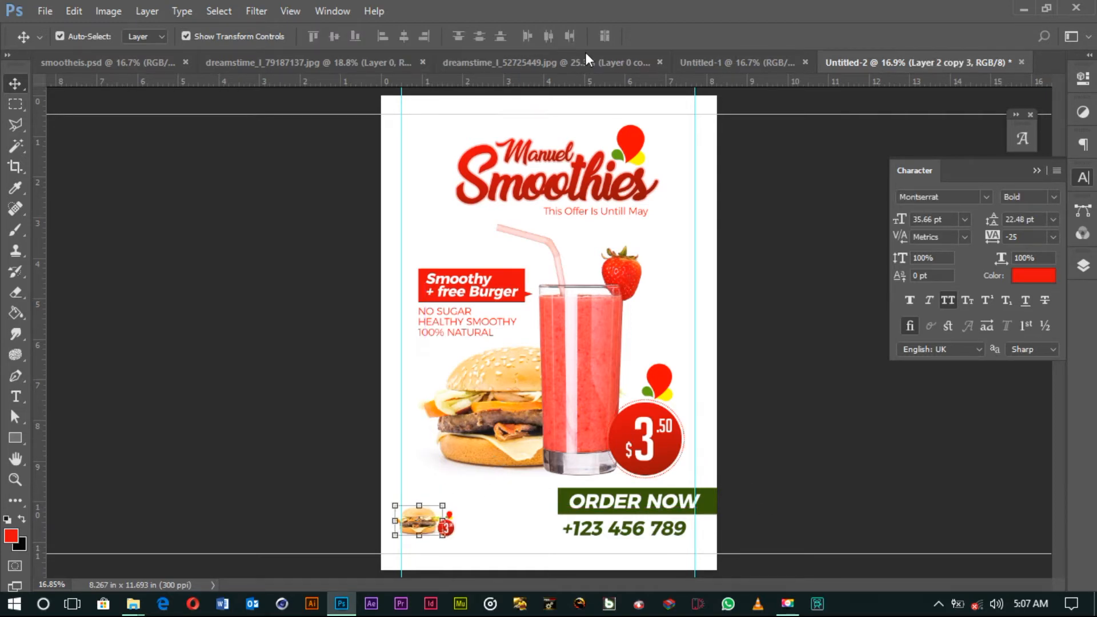
Step: Bring the pale smoothie with the yellow straw from dreamstime_l_52725449.jpg into the flyer and scale it down near the small burger
left_click(705, 63)
left_click(613, 65)
left_click_drag(527, 343, 432, 468)
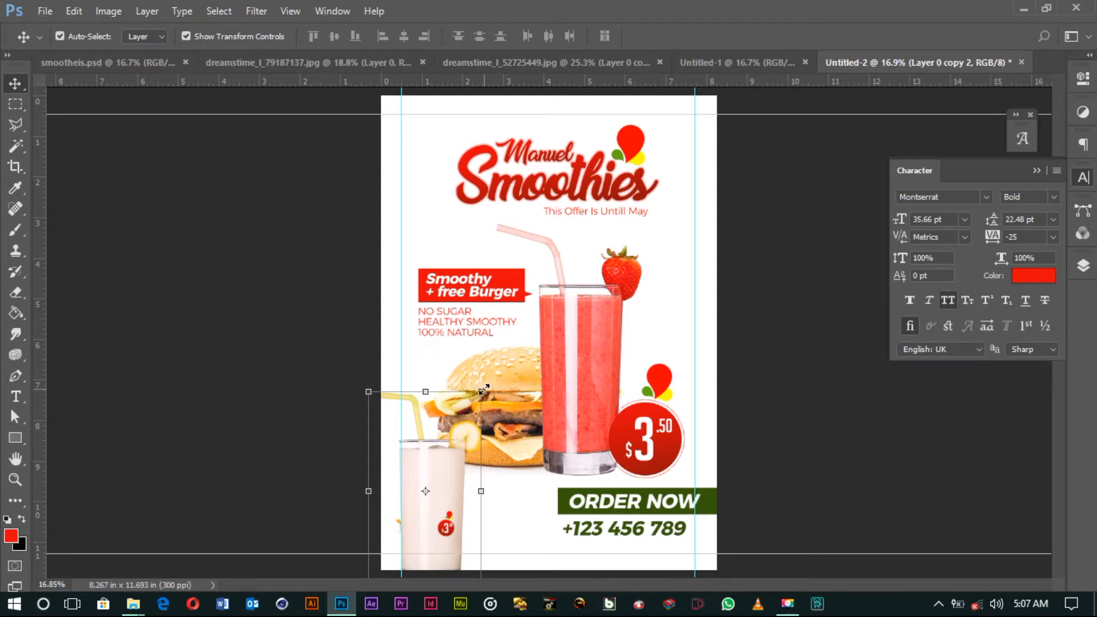
left_click_drag(483, 389, 452, 445)
key("Return")
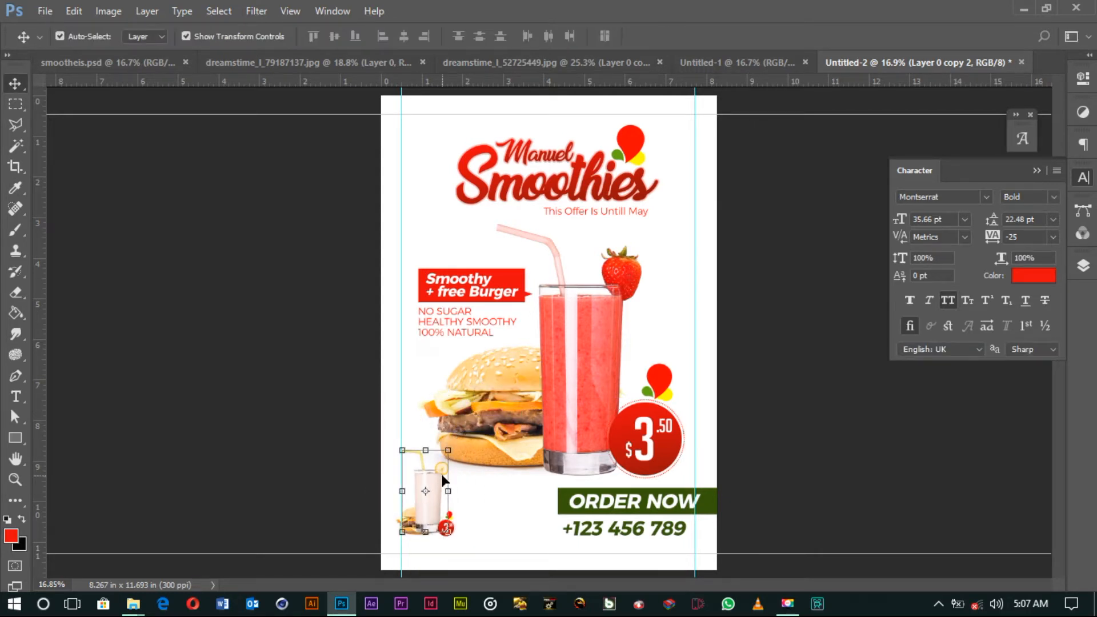
Step: Place the pale smoothie glass with the small burger and badge, and reduce this mini combo slightly
left_click_drag(439, 485, 426, 534)
left_click(476, 510)
left_click_drag(461, 461, 450, 470)
key("Return")
Step: Duplicate the mini combo beside the first one, at the same height
left_click(472, 515)
left_click_drag(457, 505, 489, 516)
left_click(771, 411)
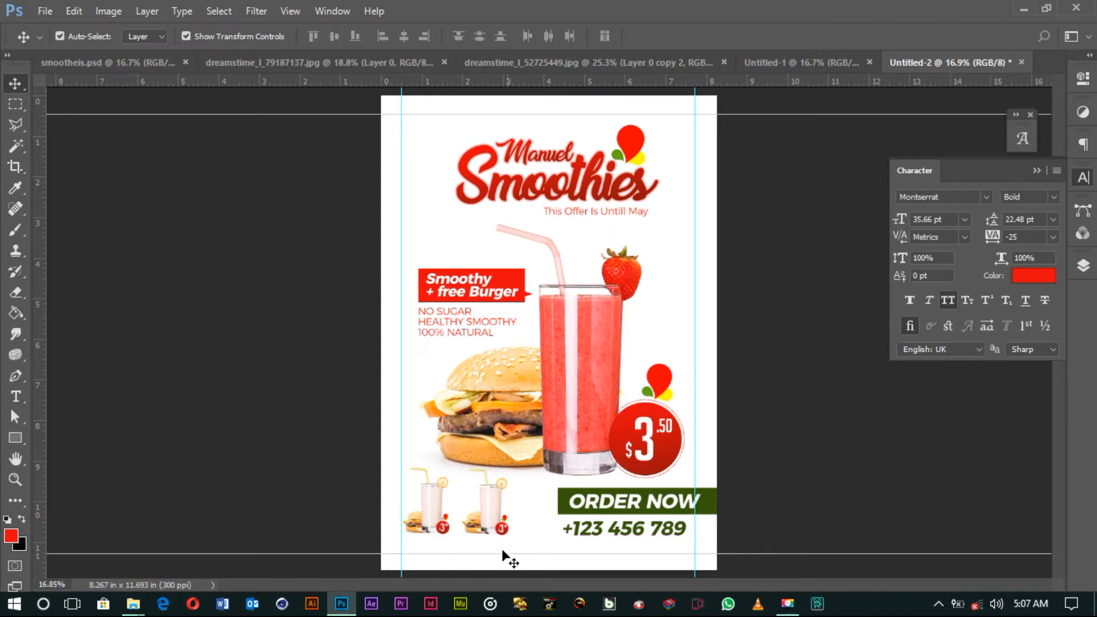
Step: Replace the second mini combo's pale smoothie with the kiwi smoothie from dreamstime_l_52725449.jpg, scaled to about 31.44%
left_click(493, 510)
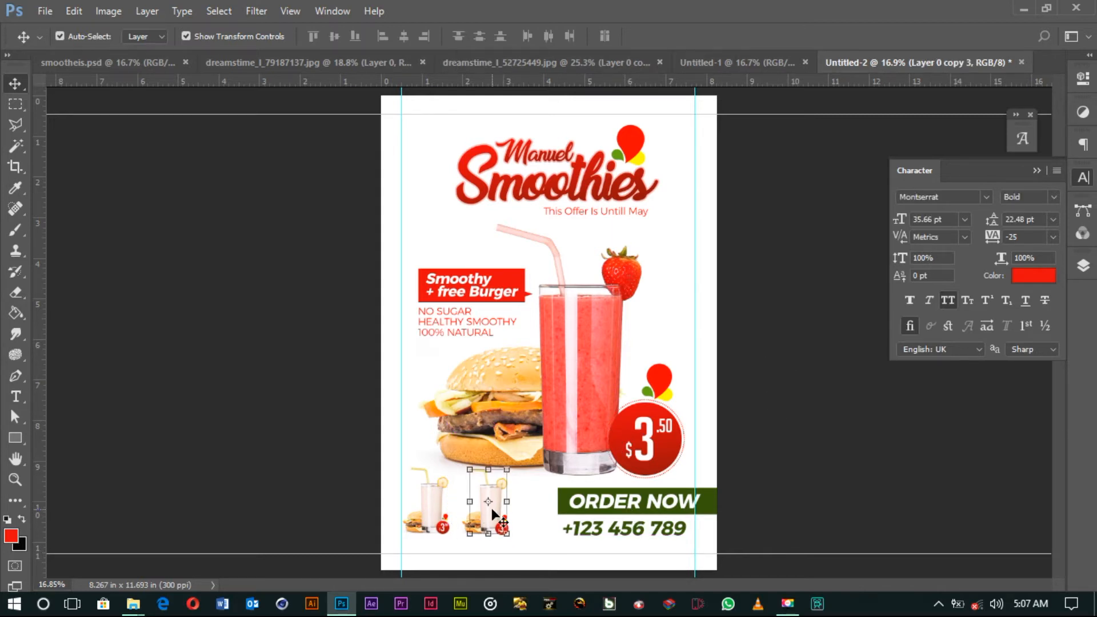
key("Delete")
left_click(591, 59)
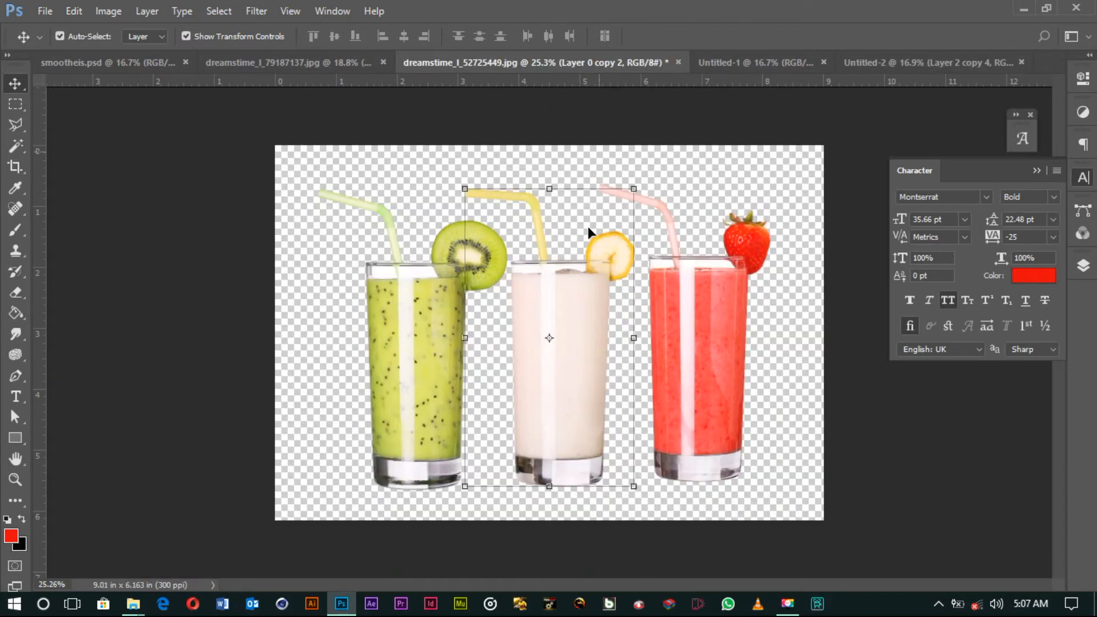
left_click_drag(410, 369, 521, 482)
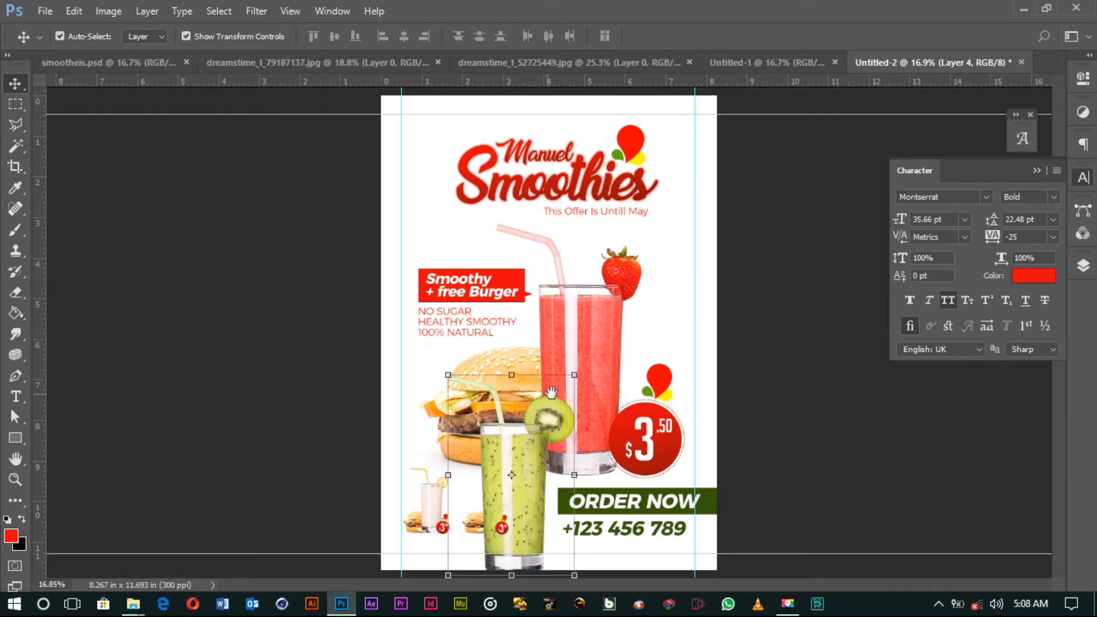
left_click_drag(574, 375, 530, 443)
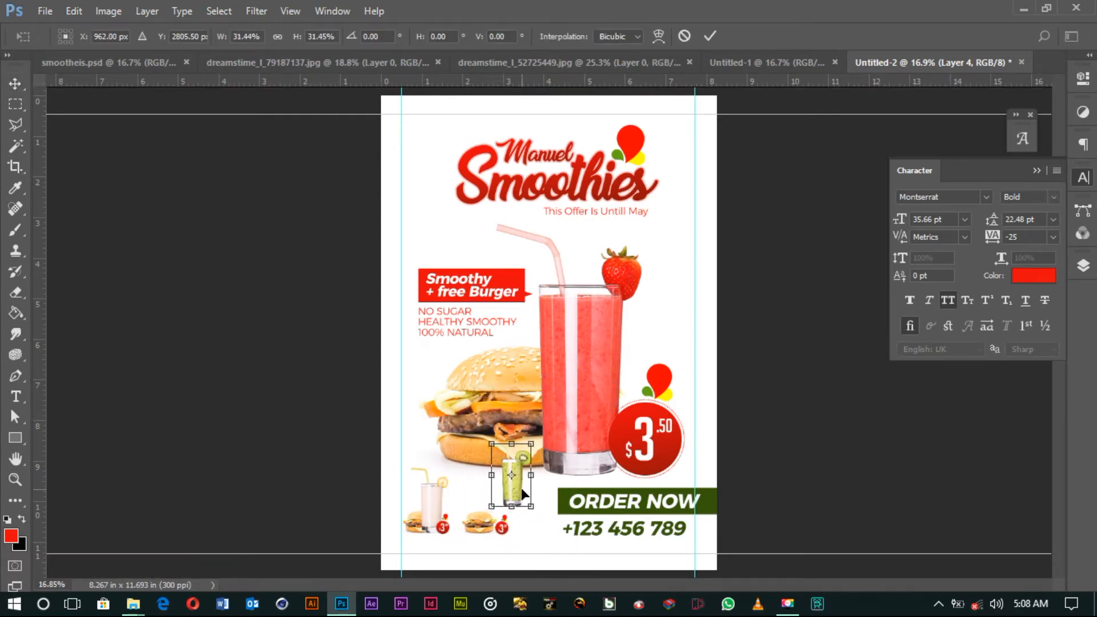
left_click_drag(518, 488, 498, 516)
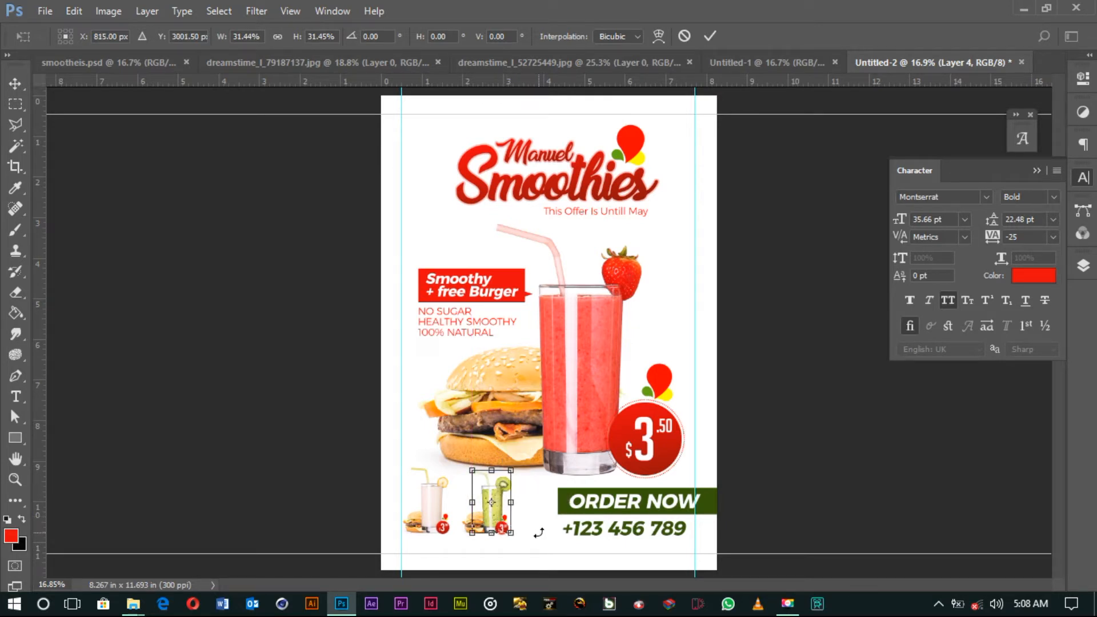
key("Return")
left_click(737, 526)
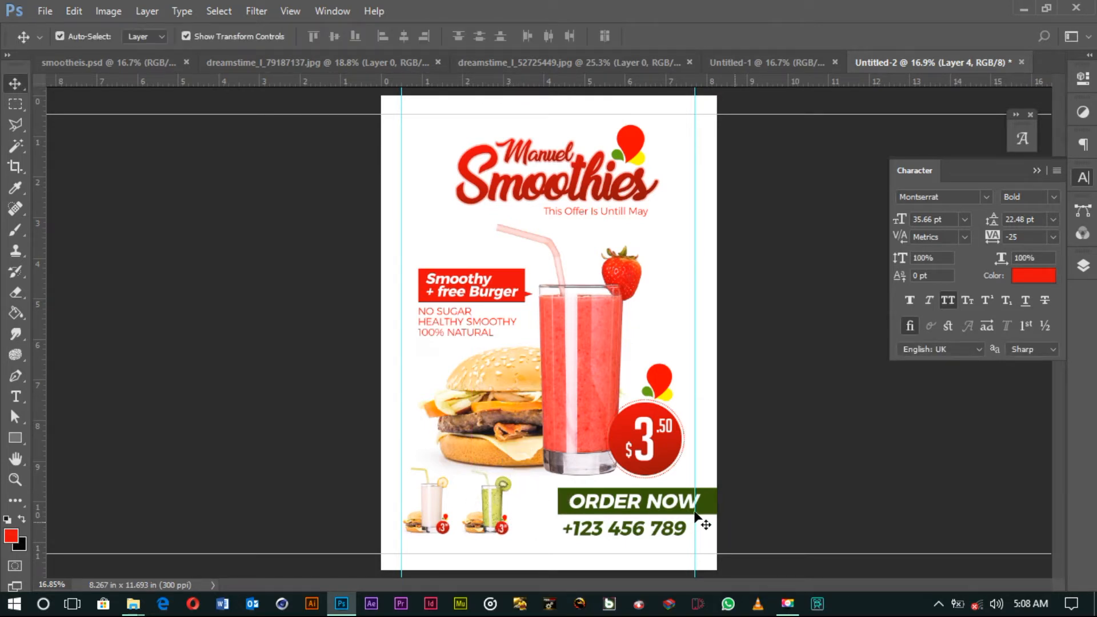
Step: Move both mini combos together slightly to the right
left_click_drag(391, 504, 548, 534)
left_click_drag(487, 505, 492, 505)
left_click(724, 530)
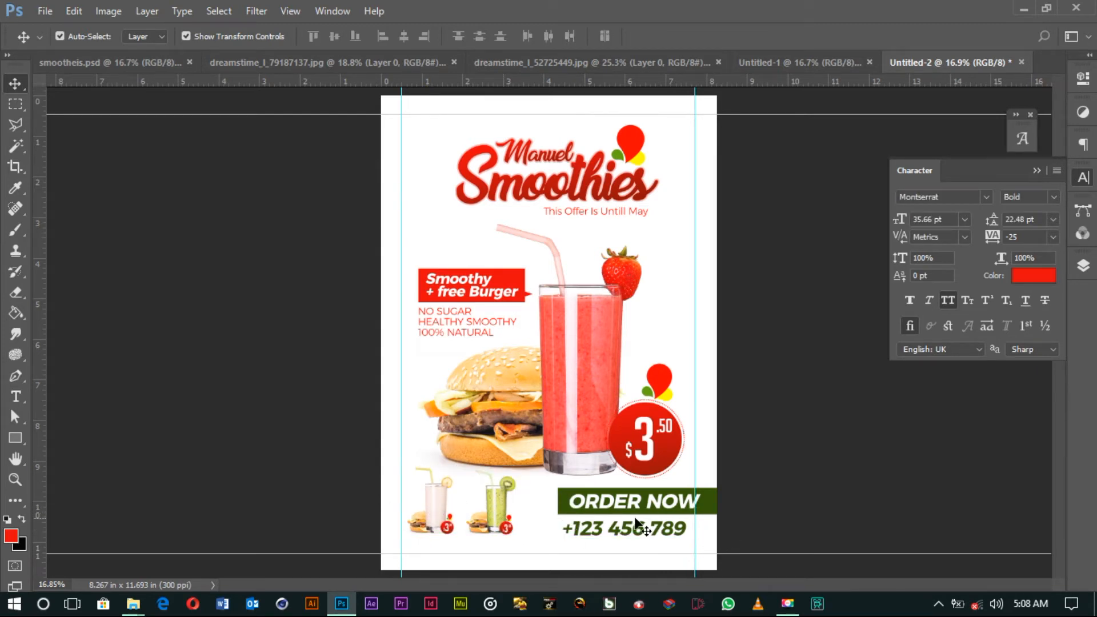
Step: Widen the green bar by extending its left edge toward the mini combos
left_click(561, 506)
key("ctrl+t")
left_click_drag(558, 500, 531, 505)
key("Return")
Step: Shift the ORDER NOW text left within the widened green bar
left_click(592, 501)
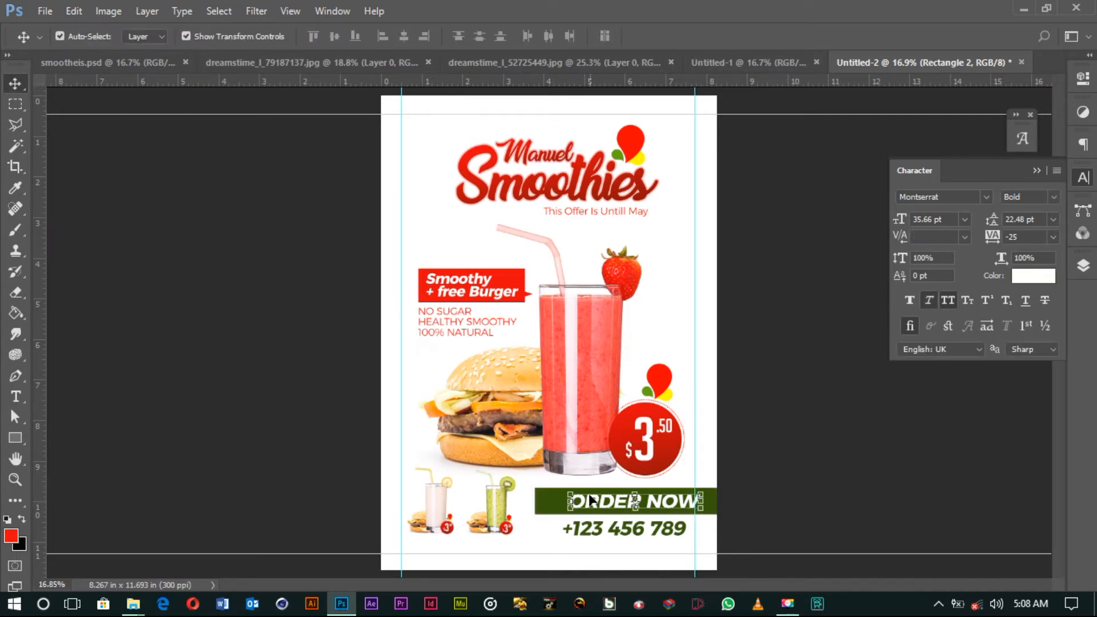
key("shift+Left")
key("shift+Left")
key("shift+Left")
key("shift+Left")
key("shift+Left")
key("shift+Left")
key("shift+Left")
key("shift+Left")
key("shift+Left")
key("shift+Left")
key("shift+Left")
key("shift+Left")
key("shift+Left")
key("shift+Left")
key("shift+Left")
key("shift+Left")
key("shift+Left")
key("shift+Left")
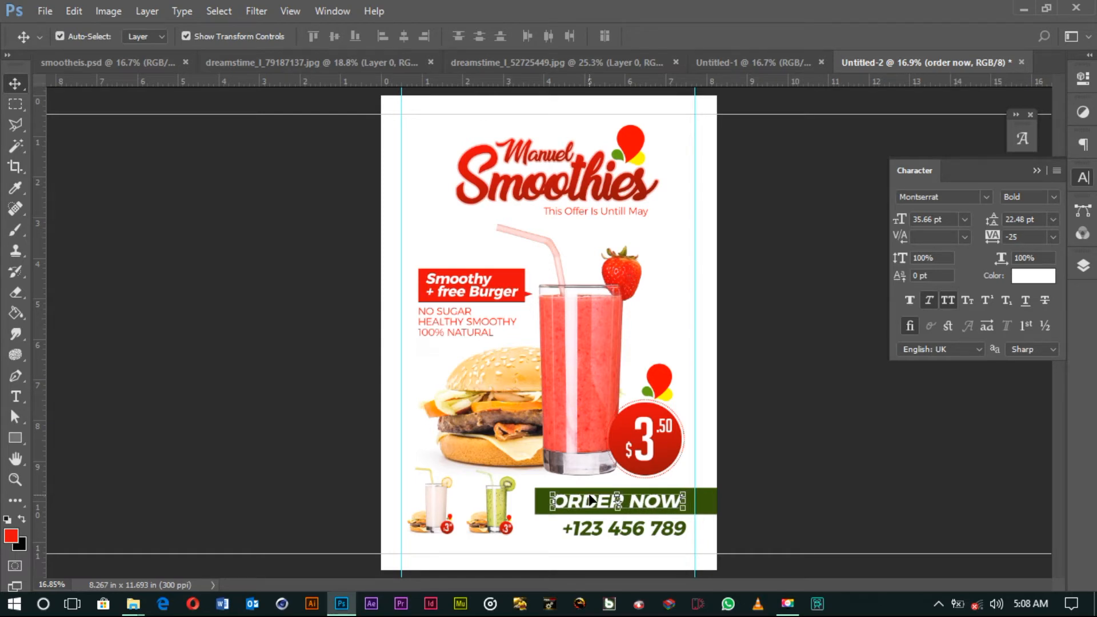
Step: Shift the phone number left so that it starts near the green bar's left edge
left_click(607, 532)
key("shift+Left")
key("shift+Left")
key("shift+Left")
key("shift+Left")
key("shift+Left")
key("shift+Left")
key("shift+Left")
key("shift+Left")
key("shift+Left")
key("shift+Left")
key("shift+Left")
key("shift+Left")
key("shift+Left")
key("shift+Left")
key("shift+Left")
key("shift+Left")
key("shift+Left")
key("shift+Left")
key("shift+Left")
key("shift+Left")
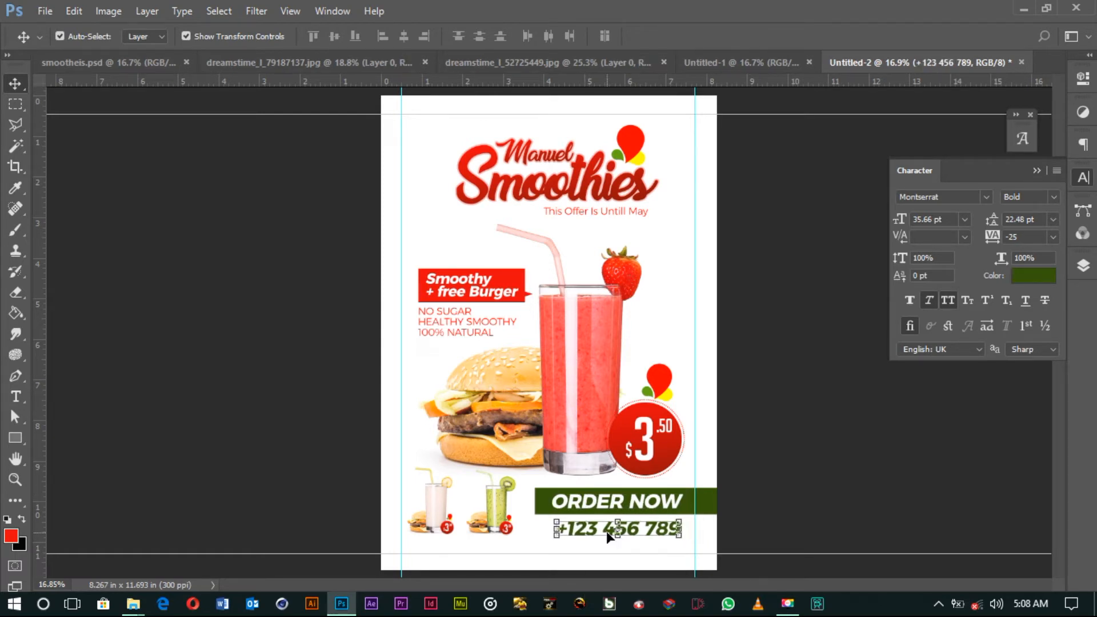
key("shift+Left")
key("shift+Left")
key("shift+Left")
Step: Nudge the ORDER NOW text further left to line up roughly with the phone number below it
left_click(746, 509)
left_click(666, 506)
key("shift+Left")
key("shift+Left")
key("shift+Left")
key("shift+Left")
key("shift+Left")
key("shift+Left")
left_click(766, 517)
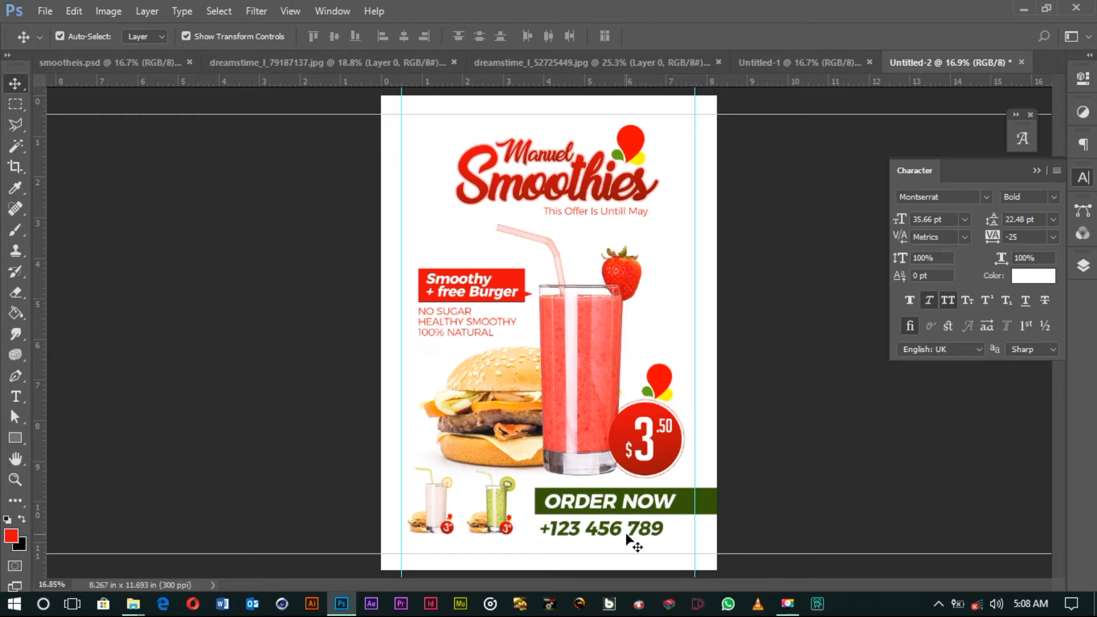
Step: Duplicate the phone number just below itself and replace the copy with a long line of random filler text
left_click_drag(605, 540, 560, 554)
left_click(558, 548)
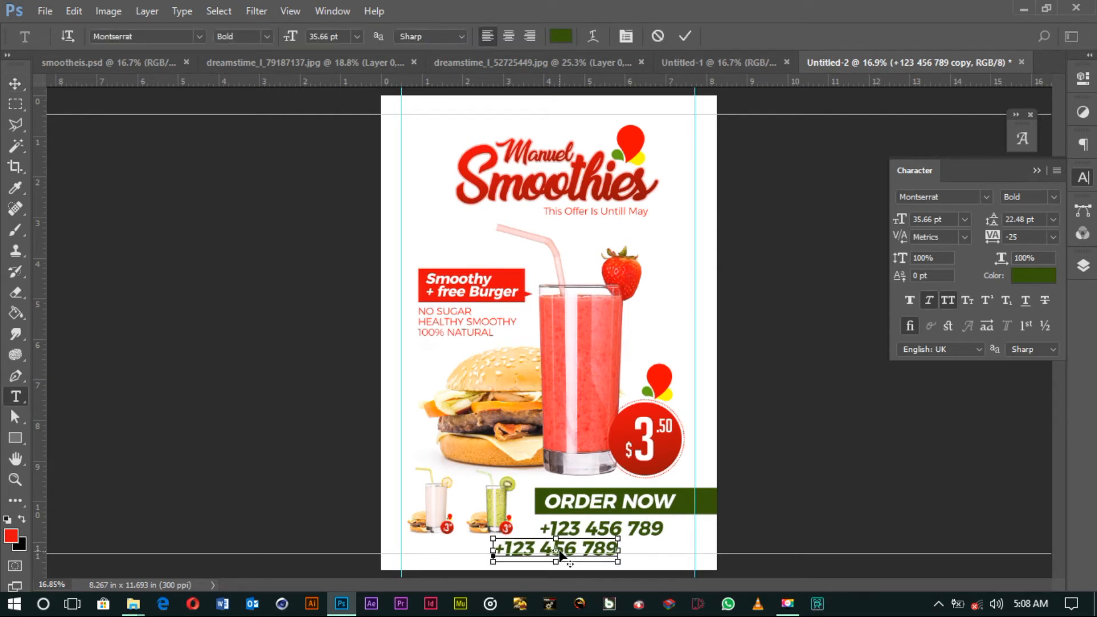
key("ctrl+a")
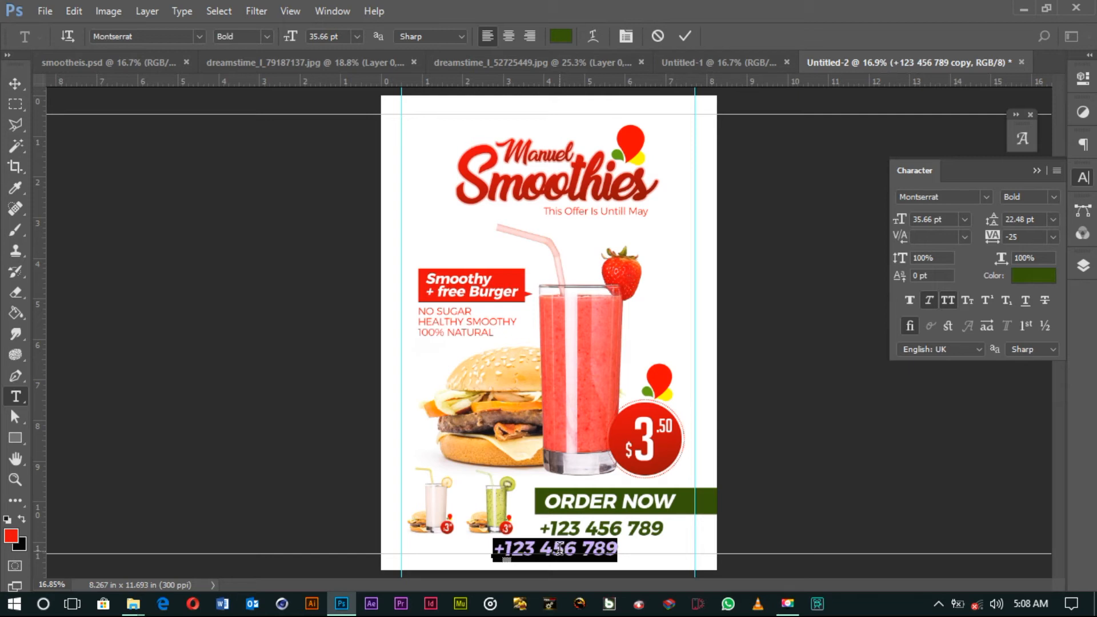
type("JSN\\KBLJ:BJNLV IQH\\E")
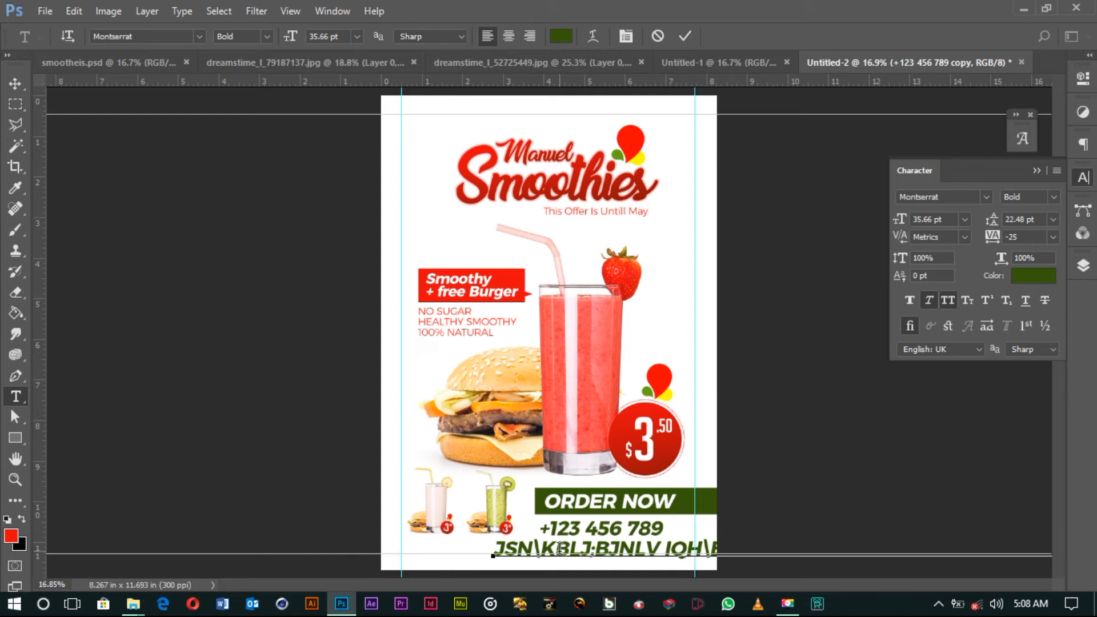
Step: Reduce the filler text to 12.01 pt and turn off its faux italic and all-caps styling
key("ctrl+a")
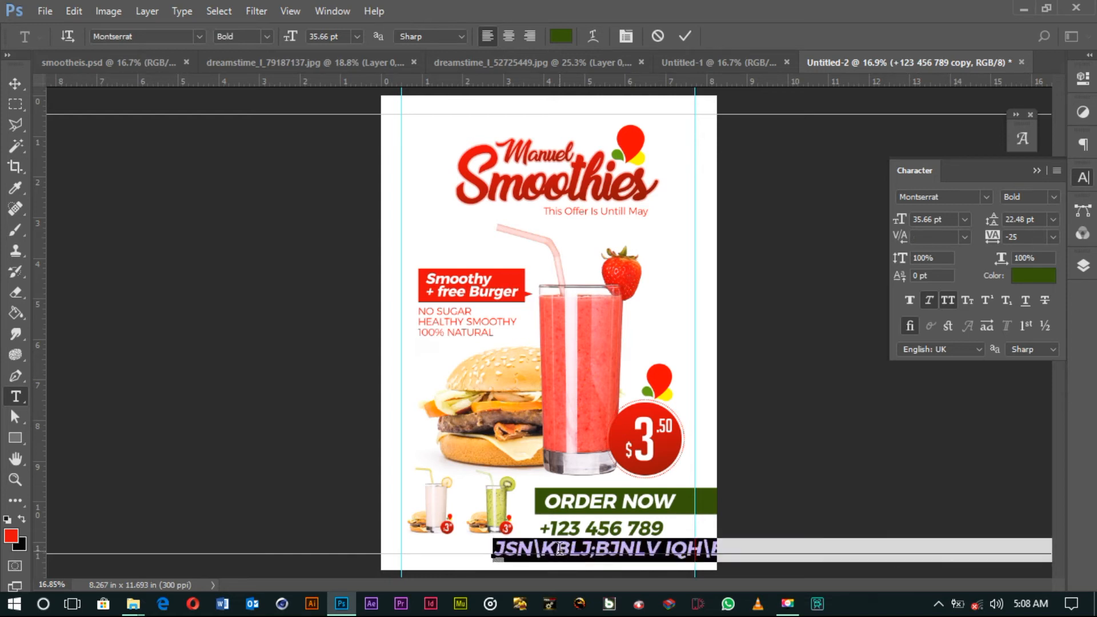
left_click_drag(893, 218, 853, 232)
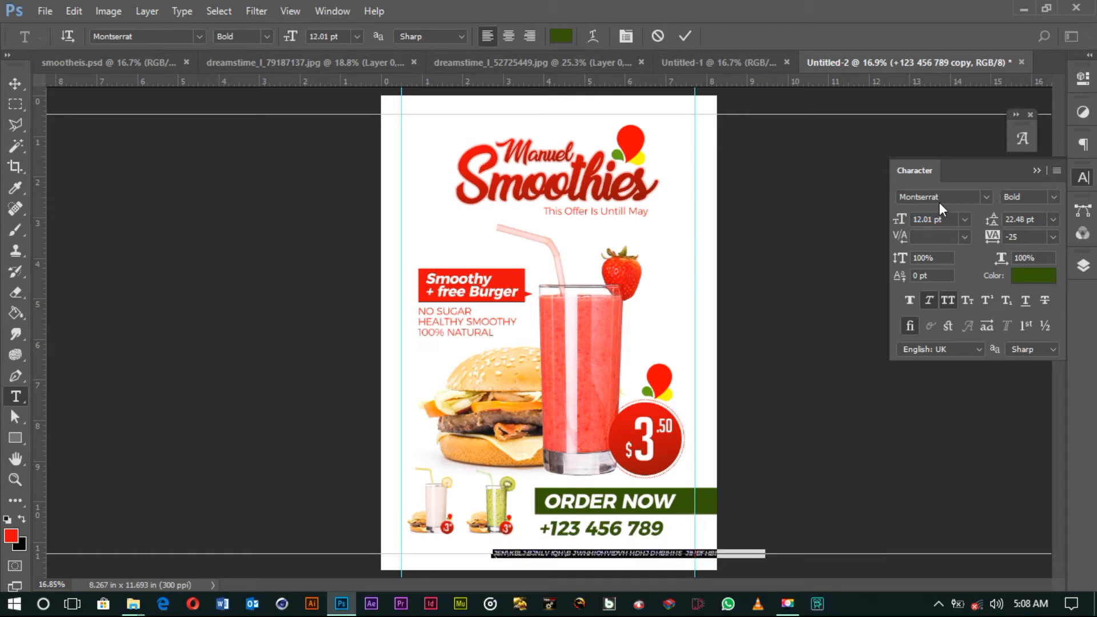
left_click(928, 302)
left_click(948, 299)
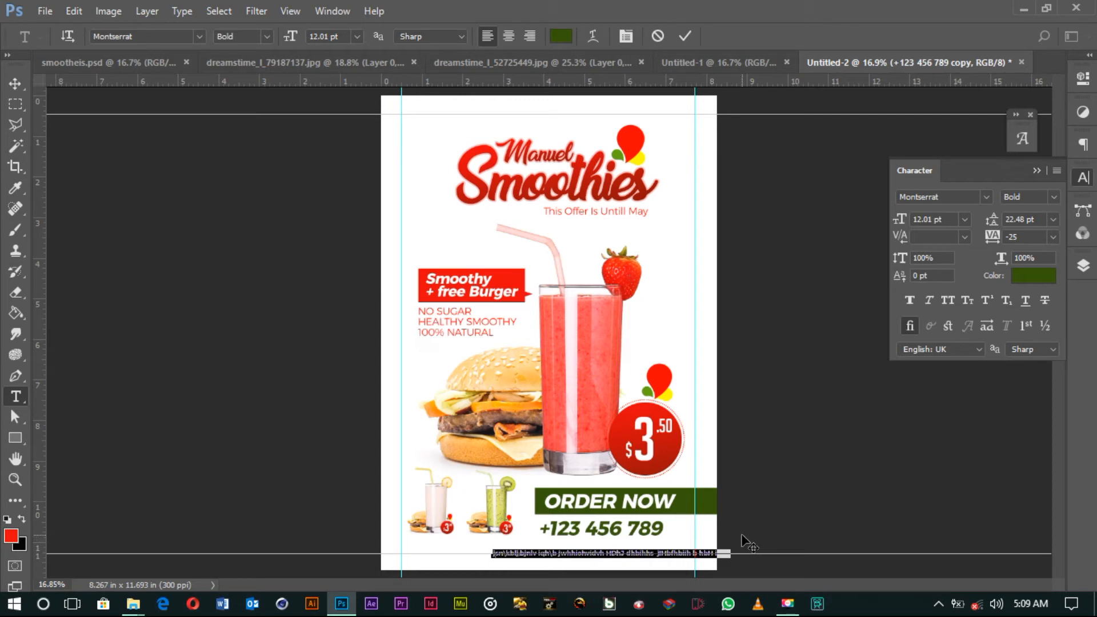
Step: Place the filler text on two lines just beneath the phone number and set its font weight to Light
left_click_drag(741, 541, 682, 527)
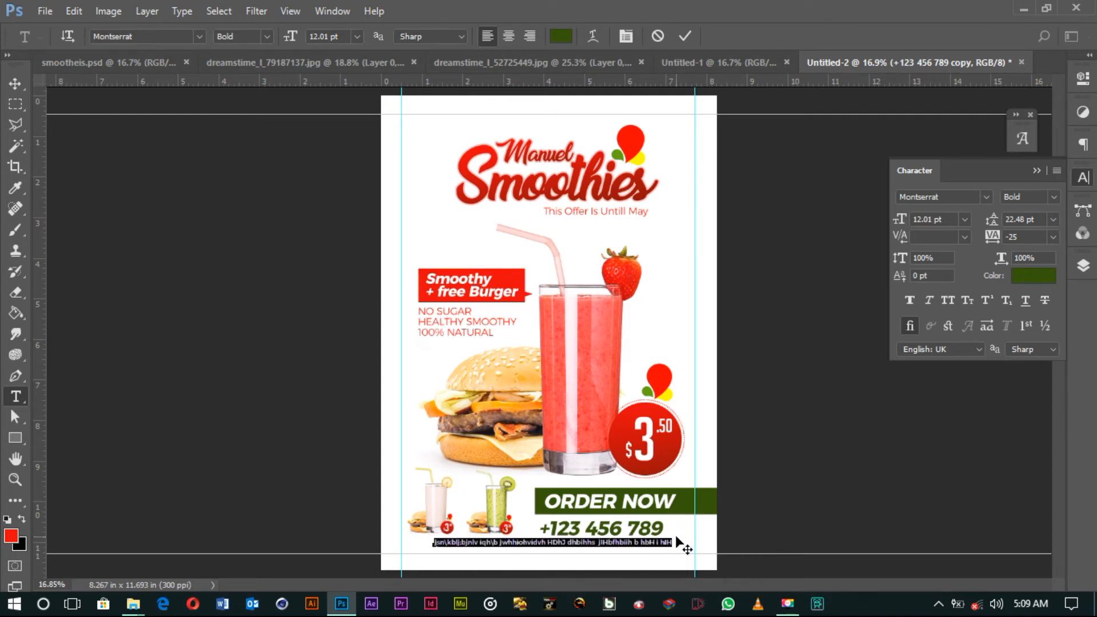
left_click(15, 83)
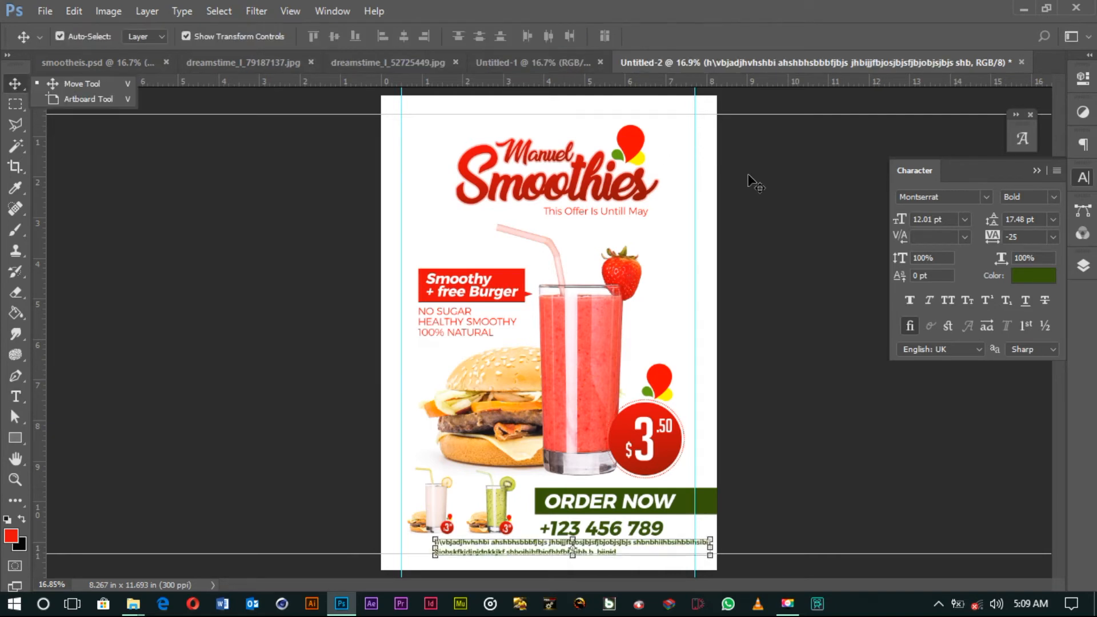
left_click(1054, 198)
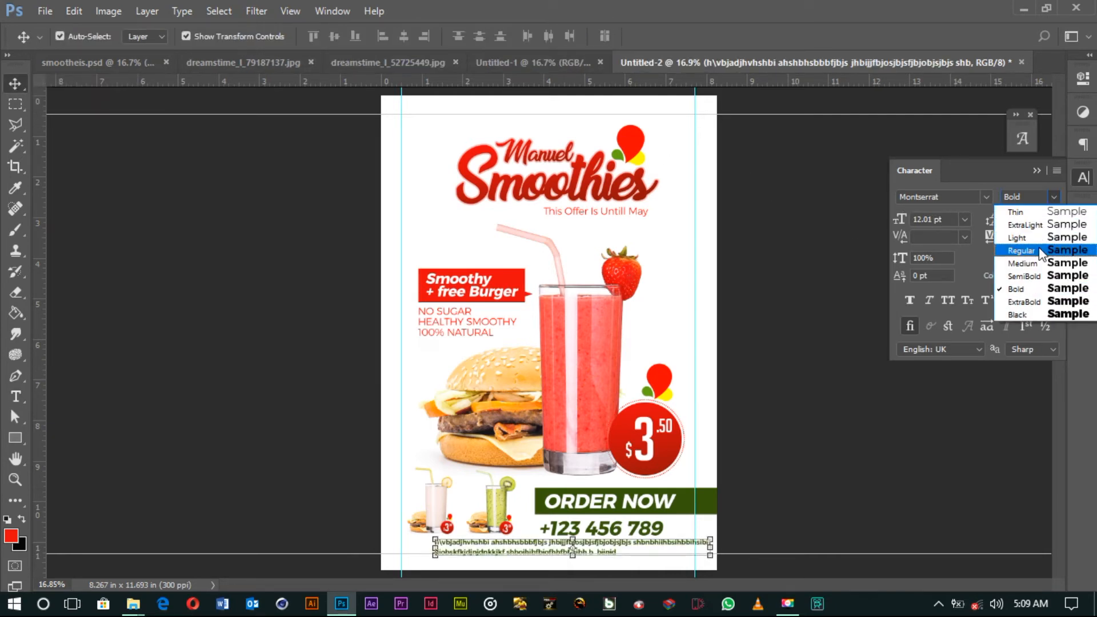
left_click(1023, 239)
Step: Nudge the phone number up slightly to open a gap above the filler text
left_click(597, 537)
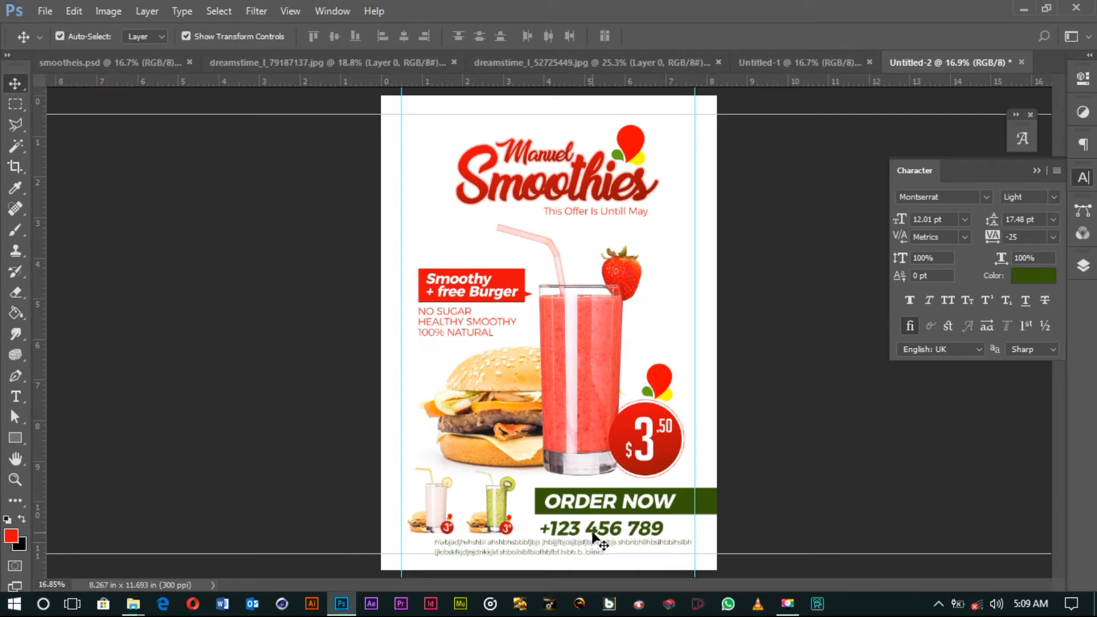
key("shift+Up")
key("shift+Up")
key("shift+Up")
key("shift+Up")
left_click(724, 550)
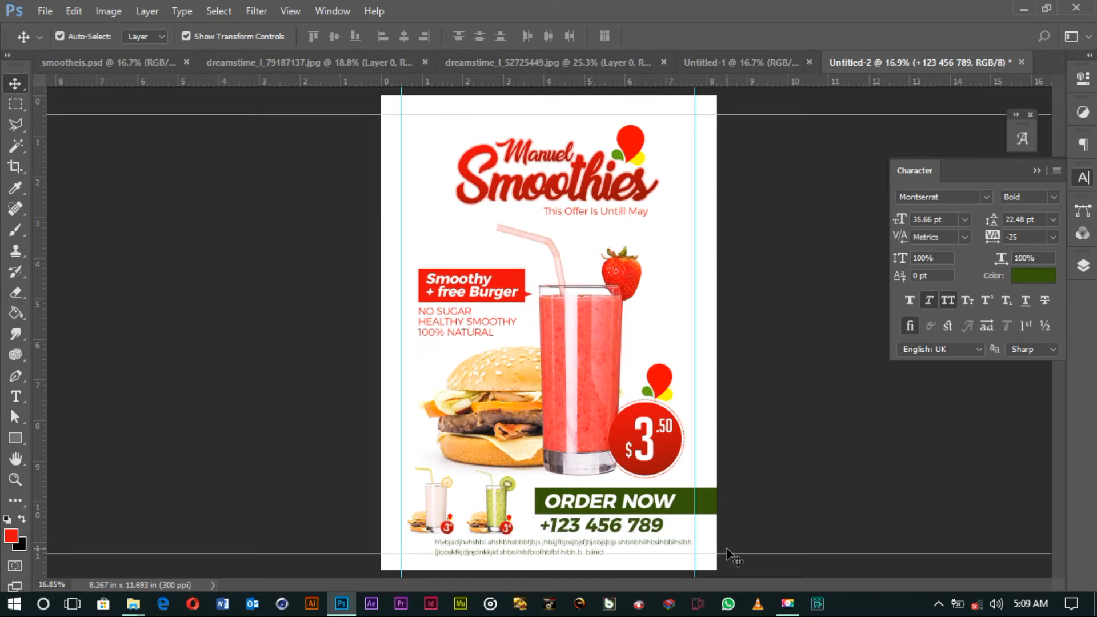
Step: Tighten the filler text's leading to 12.48 pt and shift the text slightly left
left_click(650, 547)
left_click(904, 223)
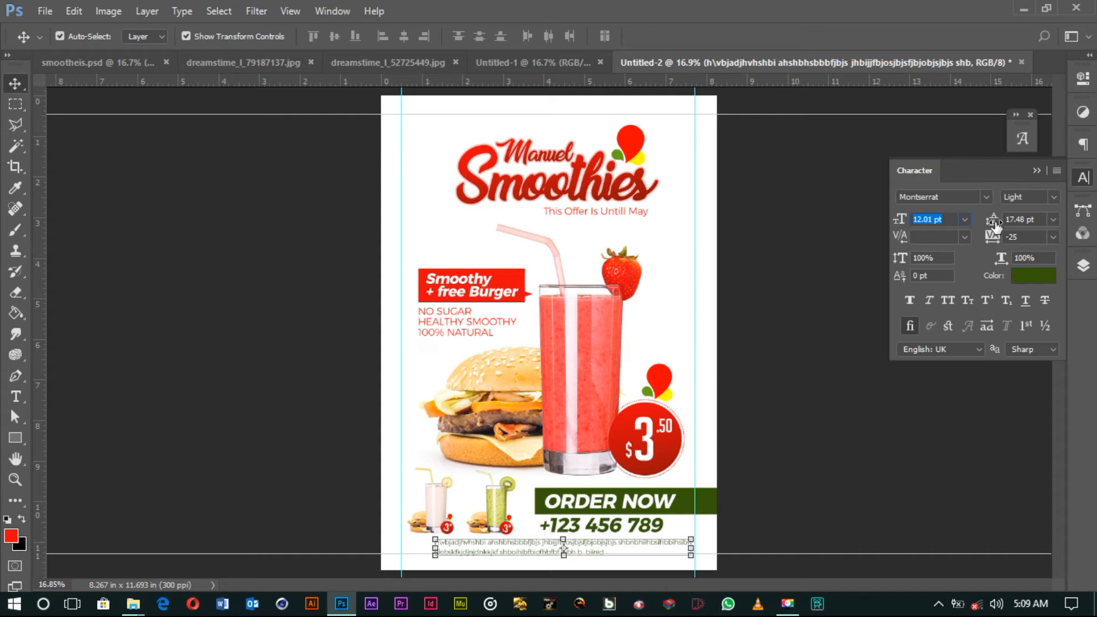
left_click_drag(995, 226, 991, 229)
left_click(897, 404)
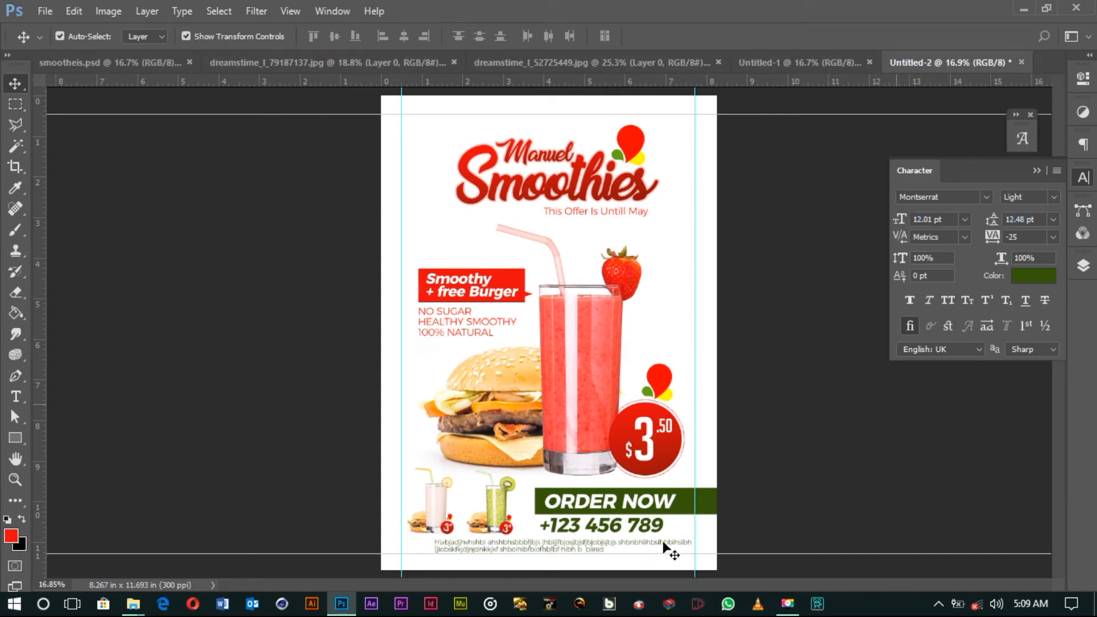
left_click_drag(663, 541, 661, 546)
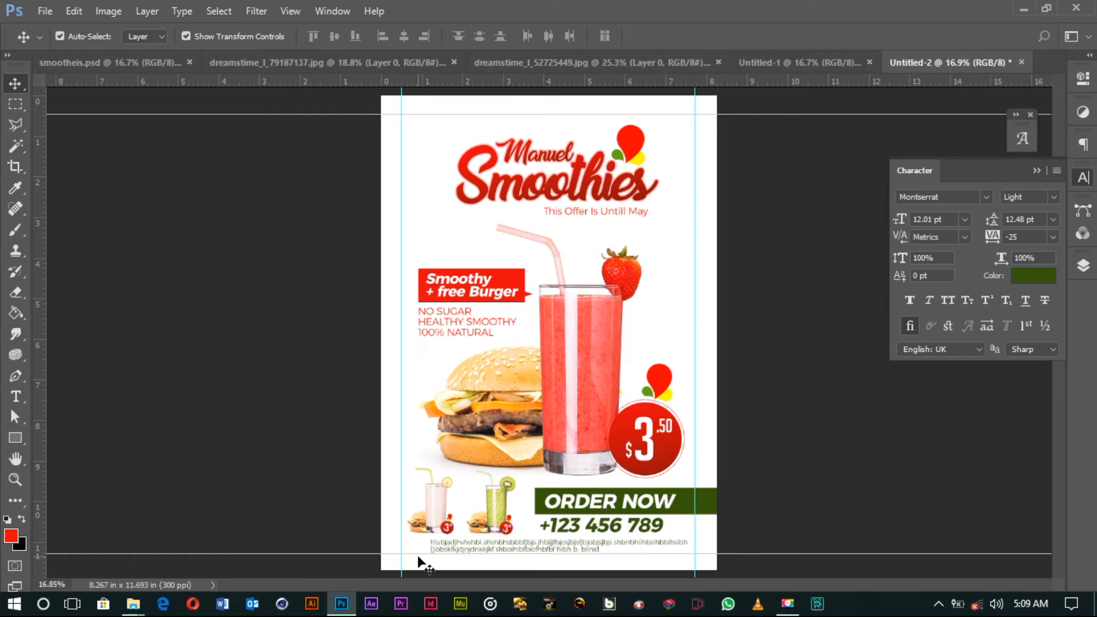
Step: Move the whole title group, with its balloon shapes and offer tagline, up to the upper margin guide
left_click_drag(432, 135, 680, 226)
key("shift+Up")
key("shift+Up")
key("shift+Up")
key("shift+Up")
key("shift+Up")
key("shift+Up")
key("shift+Up")
key("shift+Up")
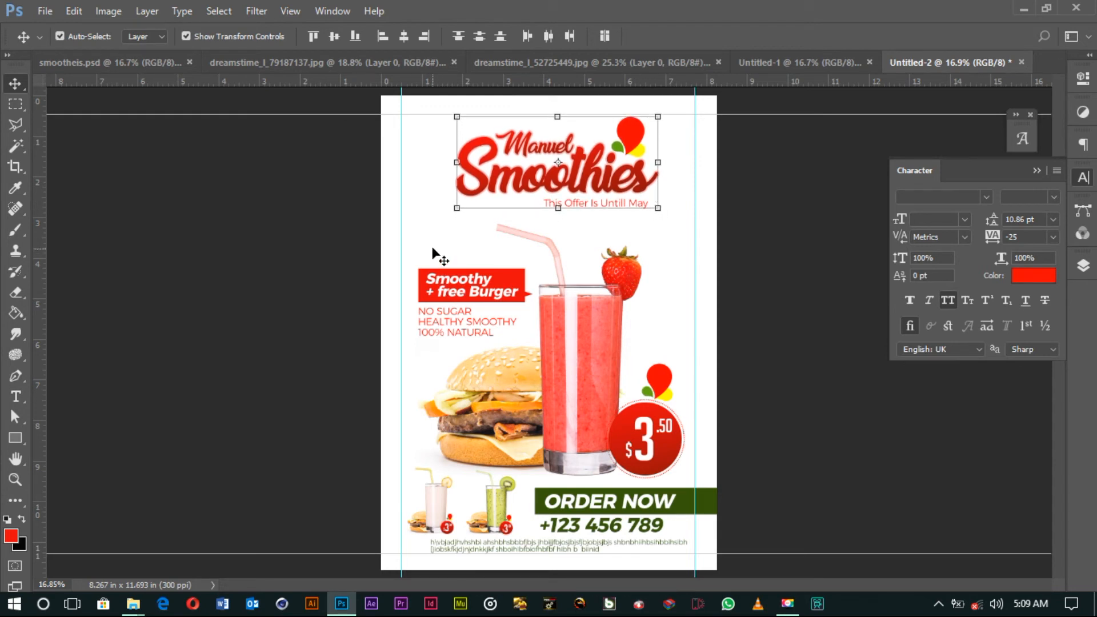
Step: Move the large smoothie, strawberry, burger, promo text and price badge up together, closer to the title
left_click_drag(436, 230, 680, 463)
key("shift+Up")
key("shift+Up")
key("shift+Up")
key("shift+Up")
key("shift+Up")
key("shift+Up")
key("shift+Up")
key("shift+Up")
key("shift+Up")
key("shift+Up")
key("shift+Up")
key("shift+Up")
key("shift+Up")
key("shift+Up")
key("shift+Up")
key("shift+Up")
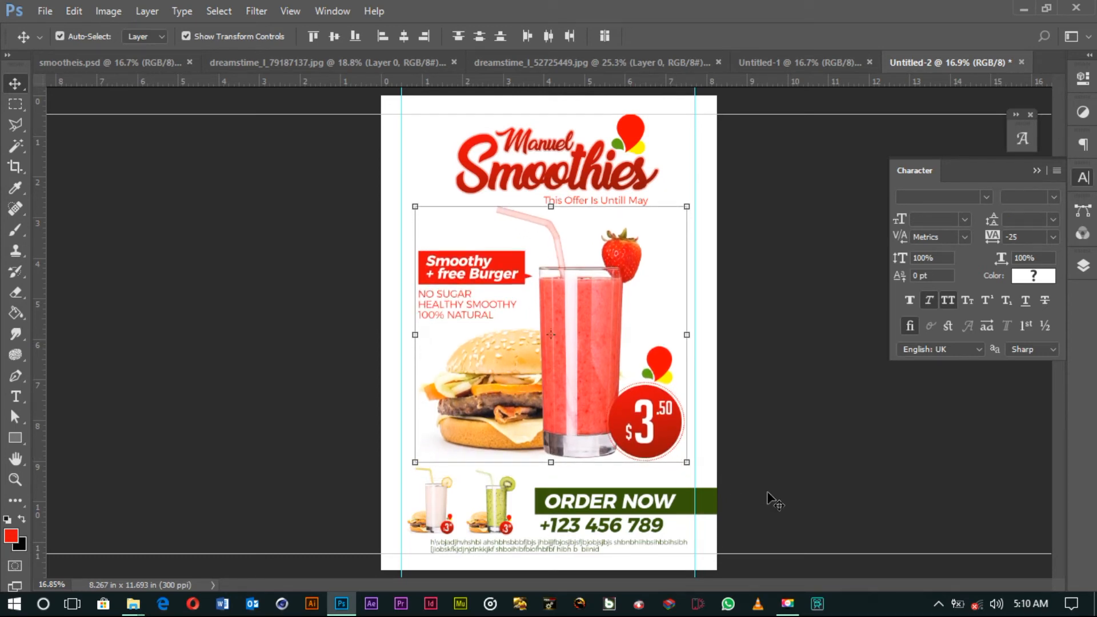
left_click(768, 500)
Step: Move the small combos, the ORDER NOW bar and the phone number up together, away from the filler text
left_click_drag(391, 465, 684, 531)
key("shift+Up")
key("shift+Up")
key("shift+Up")
key("shift+Up")
key("shift+Up")
key("shift+Up")
key("shift+Up")
left_click(685, 434)
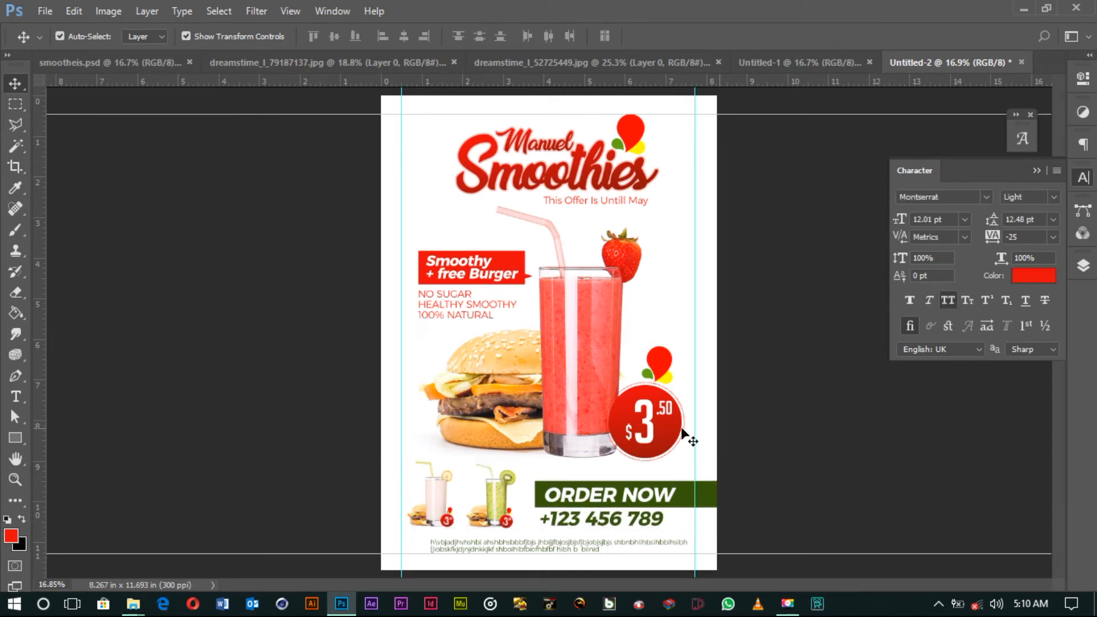
Step: Draw a flat ellipse about 618 by 172 px over the base of the large glass and fill it black
left_click(585, 414)
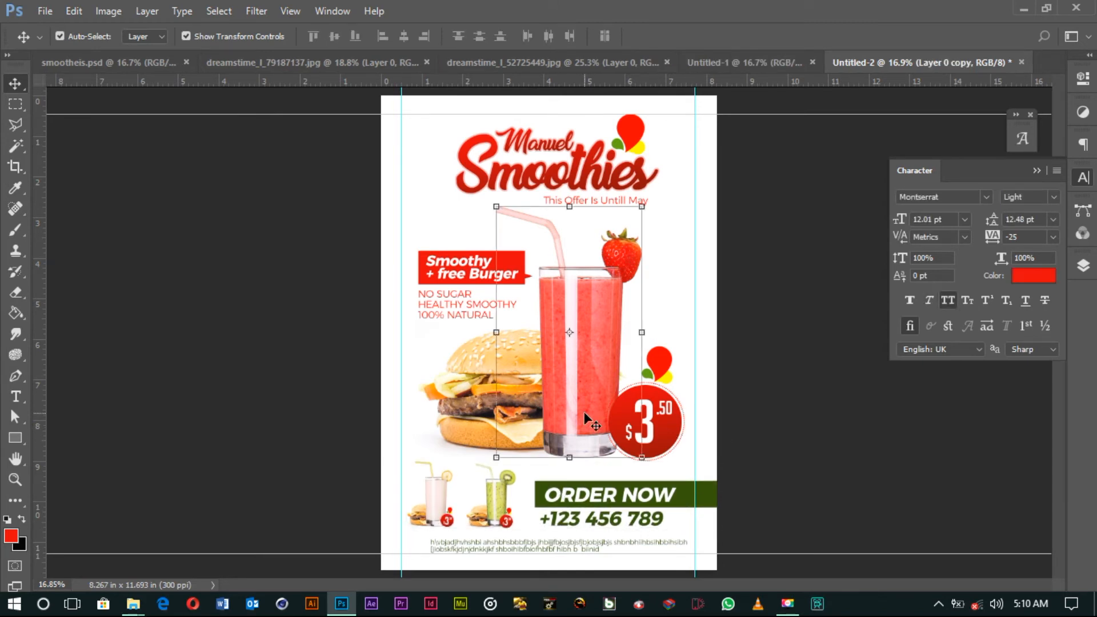
left_click(20, 444)
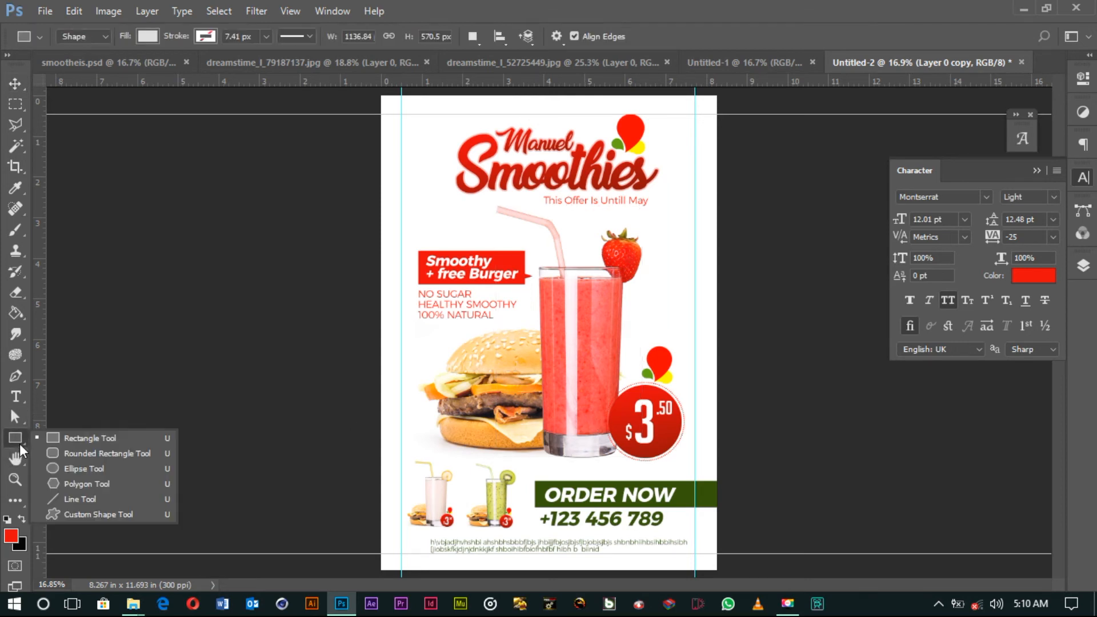
left_click(88, 465)
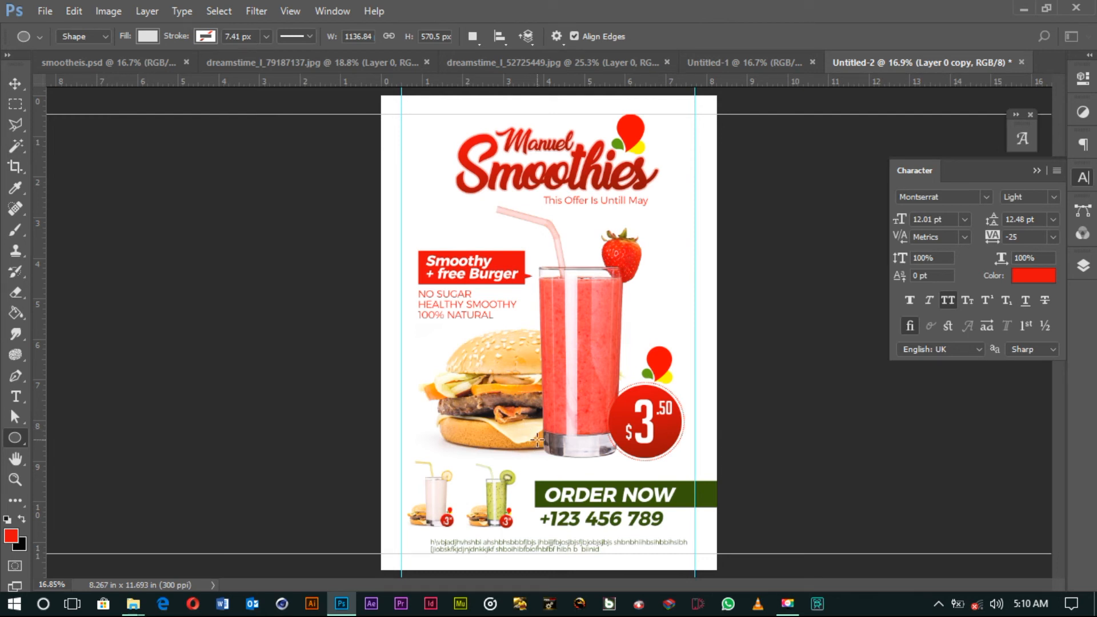
left_click_drag(537, 440, 620, 462)
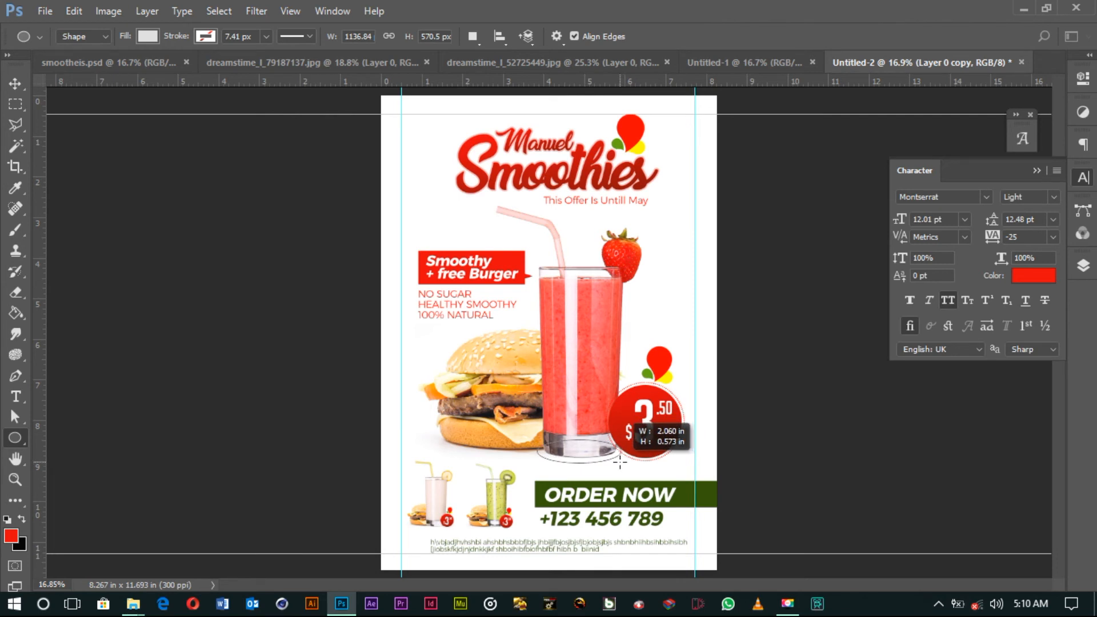
left_click_drag(620, 462, 620, 461)
left_click(147, 36)
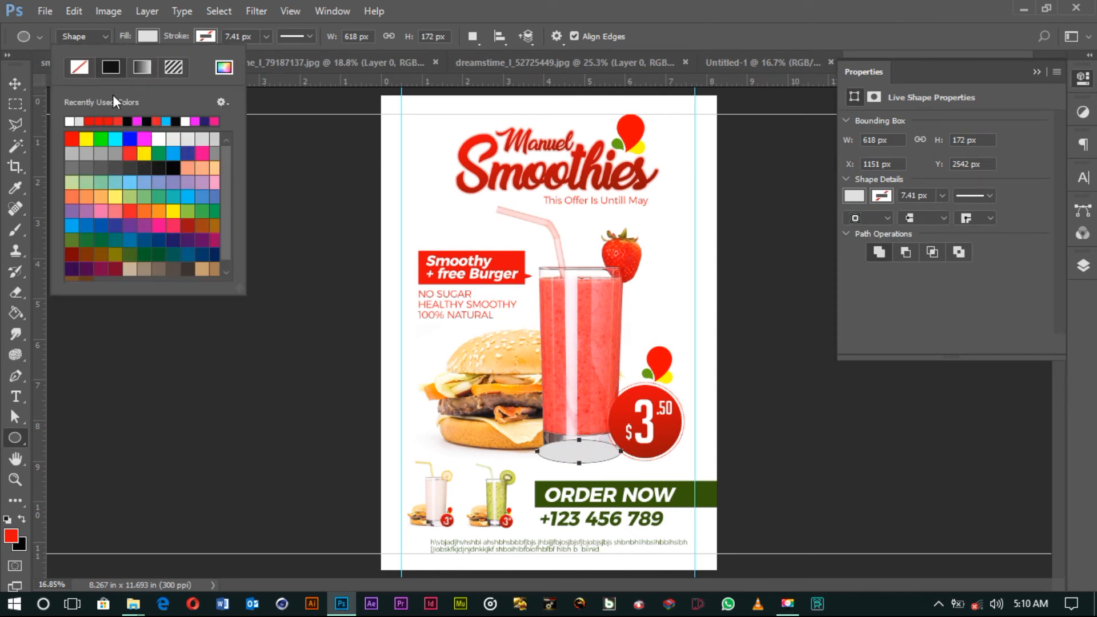
left_click(127, 121)
Step: Send the black ellipse behind the glass and nudge it 10 px right and 18 px up
left_click(15, 84)
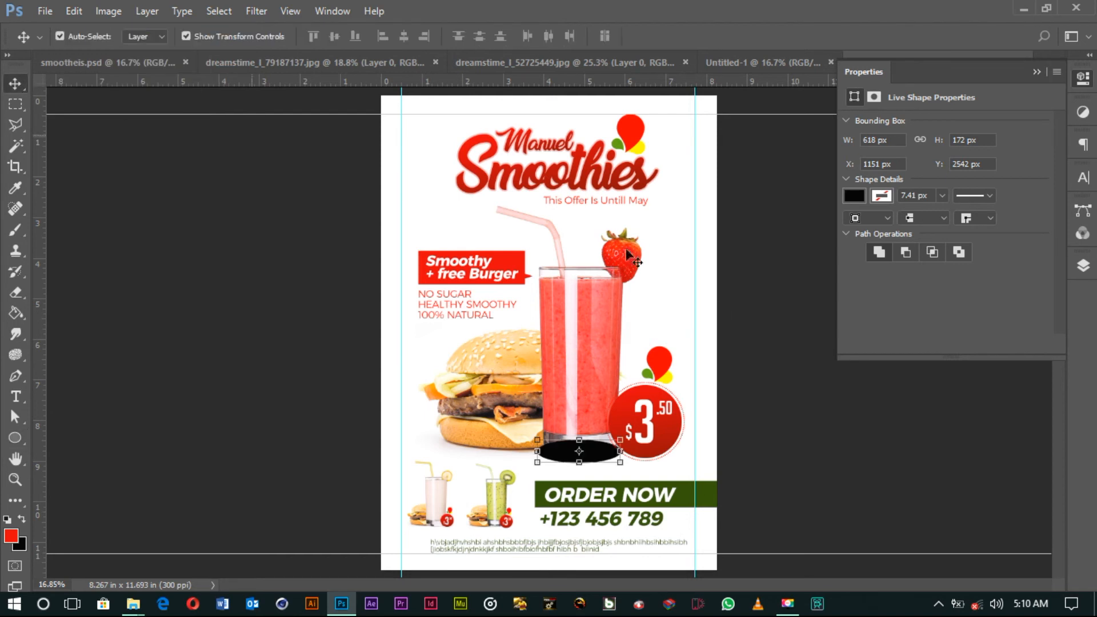
key("ctrl")
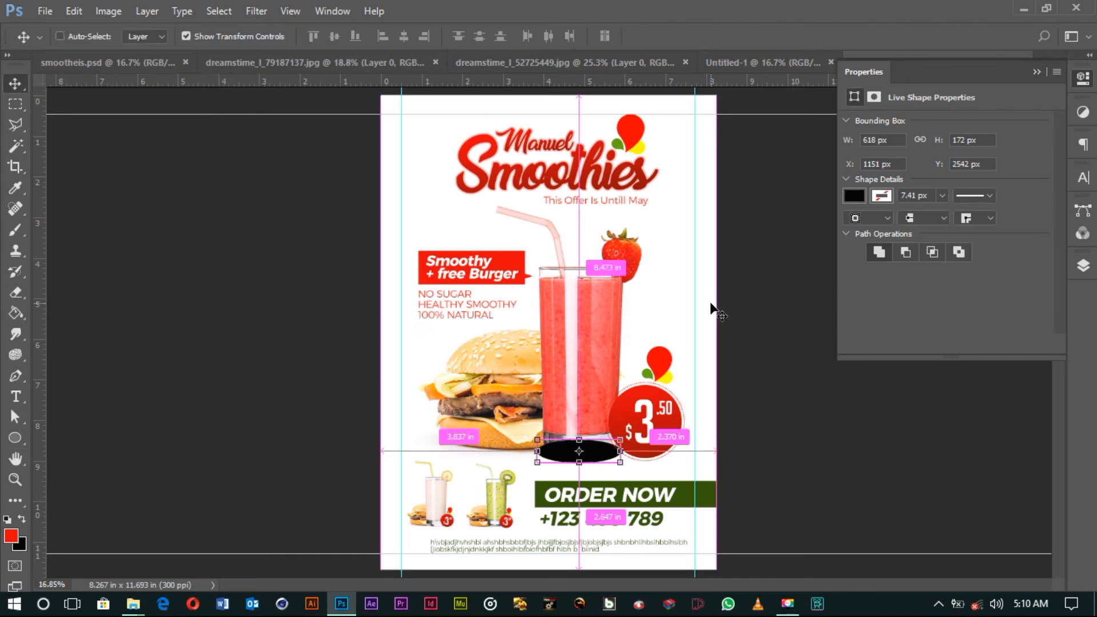
key("ctrl+bracketleft")
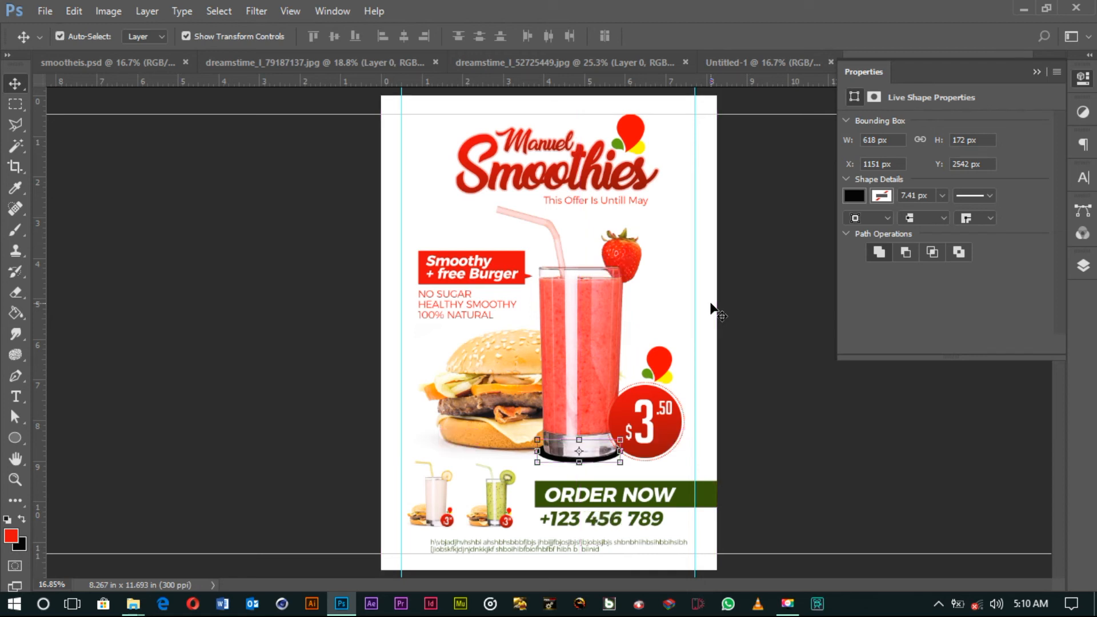
key("Right")
key("Right")
key("Right")
key("Right")
key("Right")
key("Right")
key("Right")
key("Right")
key("Right")
key("Right")
key("Up")
key("Up")
key("Up")
key("Up")
key("Up")
key("Up")
key("Up")
key("Up")
key("Up")
key("Up")
key("Up")
key("Up")
key("Up")
key("Up")
key("Up")
key("Up")
key("Up")
key("Up")
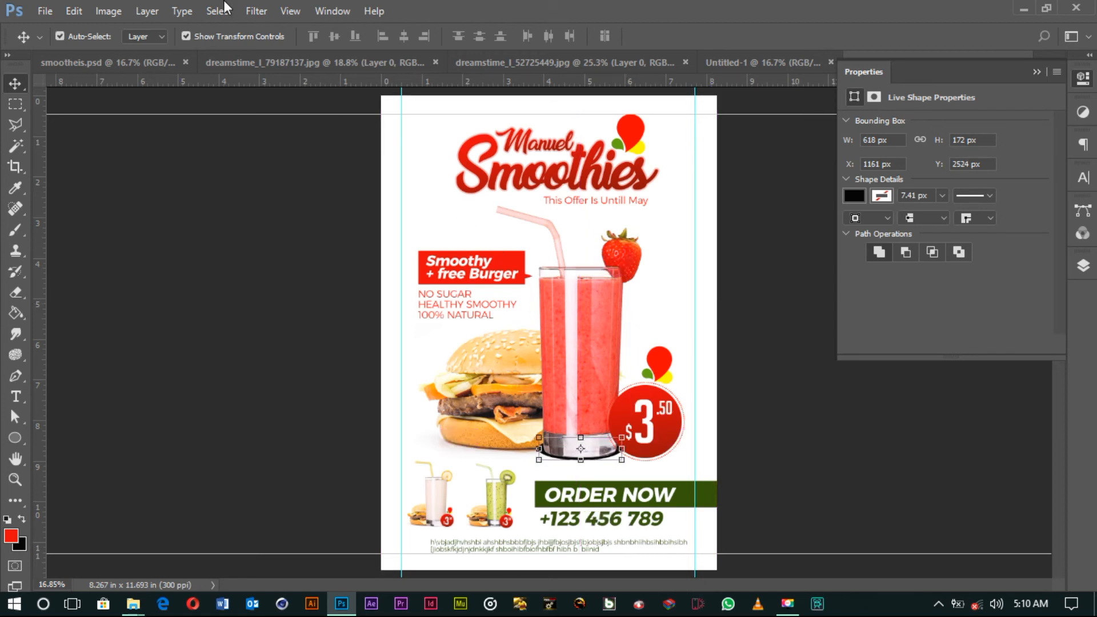
Step: Rasterize the ellipse and apply a Gaussian Blur with an 18 px radius to make a soft shadow
left_click(268, 13)
mouse_move(308, 189)
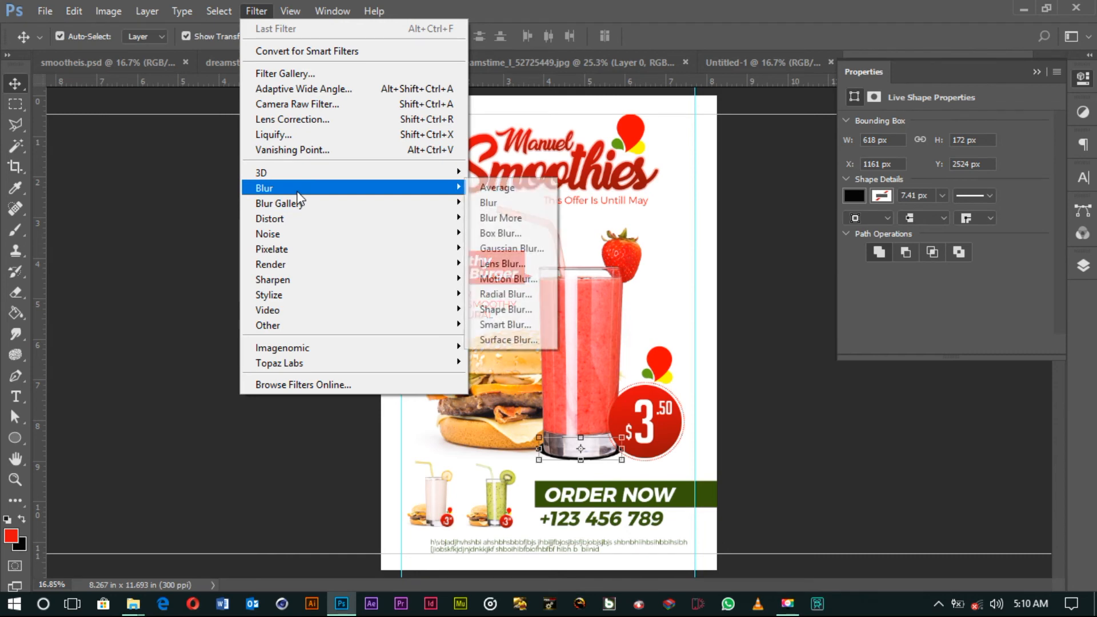
left_click(496, 253)
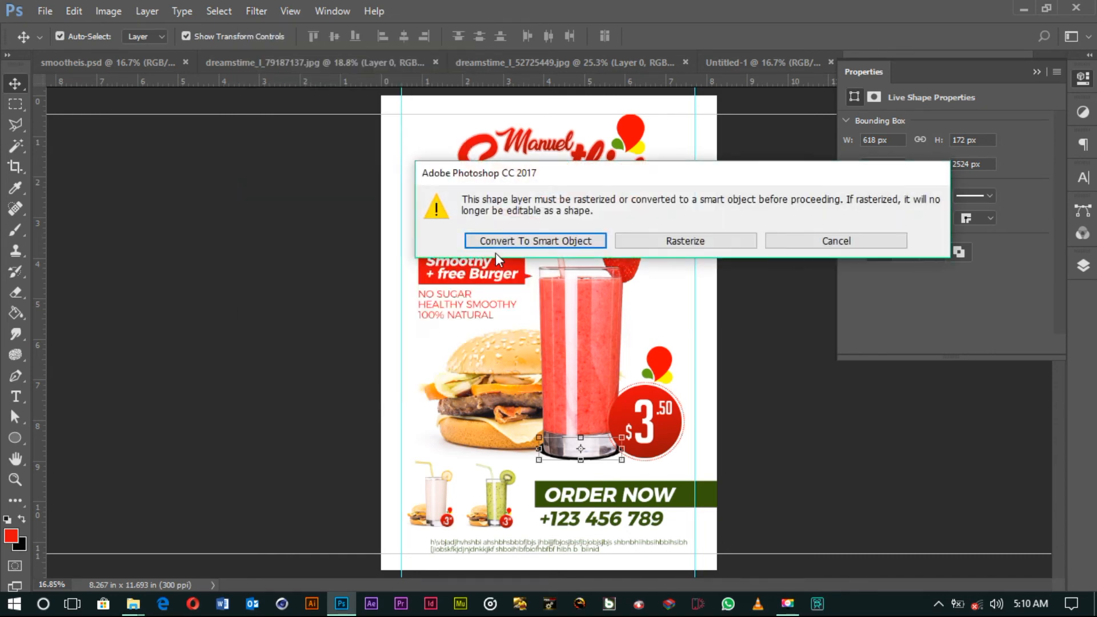
left_click(651, 243)
left_click_drag(820, 518, 810, 519)
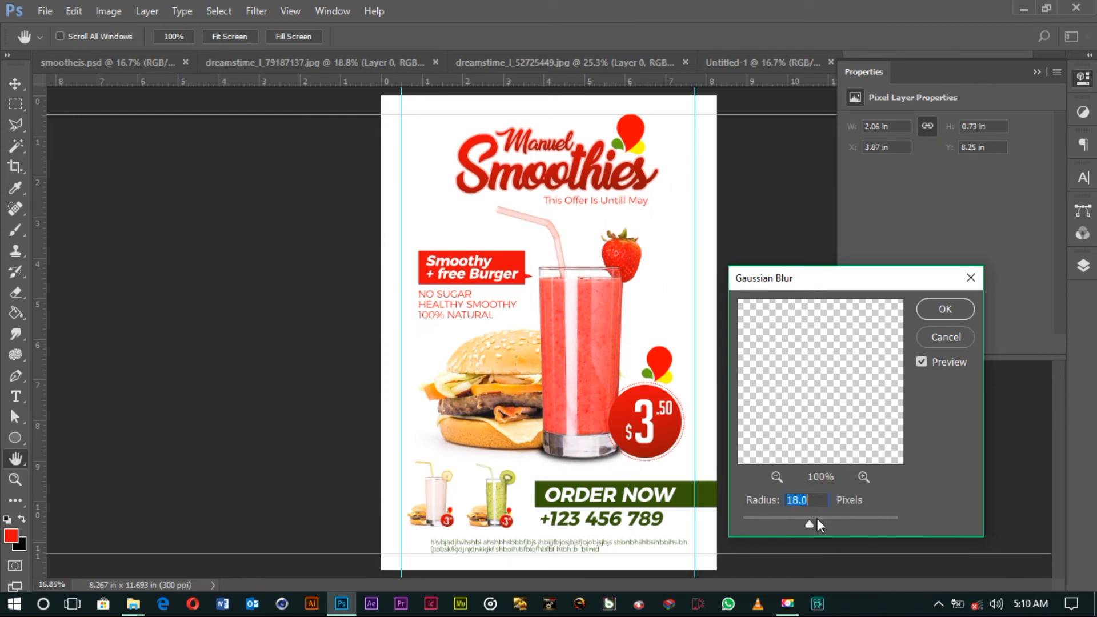
left_click(941, 310)
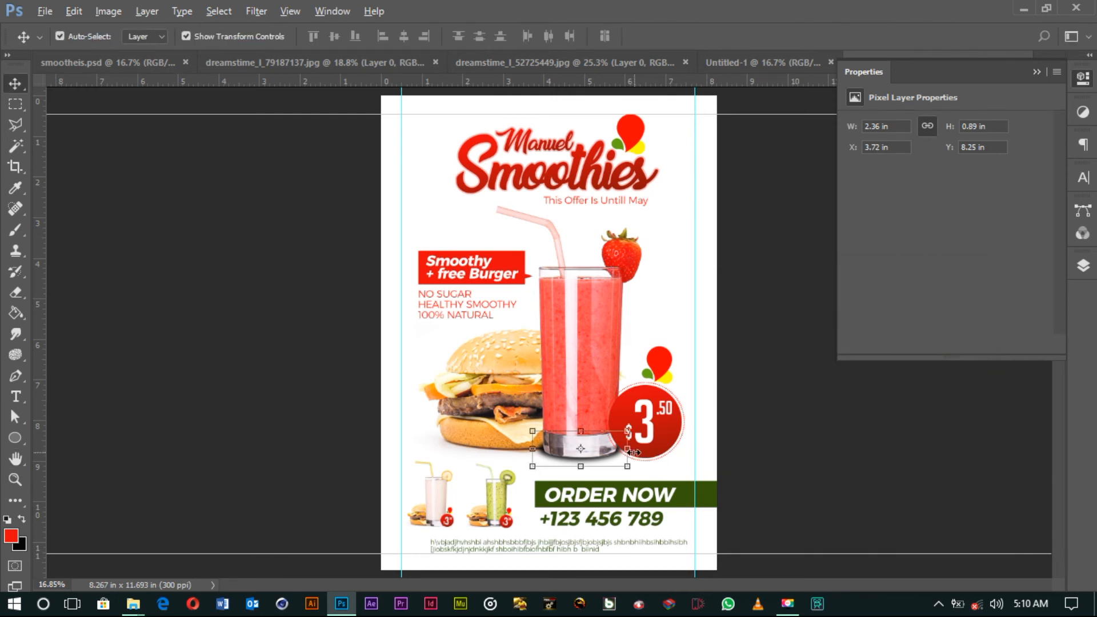
Step: Scale the blurred shadow to 91.24% width and 90.30% height so it hugs the glass base
left_click_drag(628, 448, 622, 449)
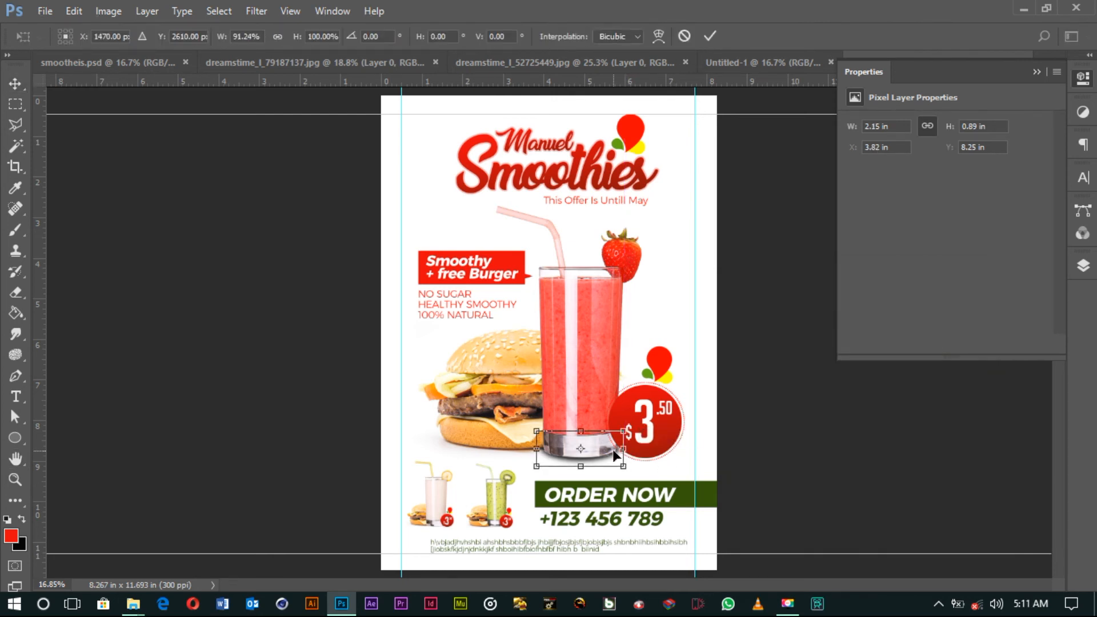
key("Return")
key("ctrl+t")
left_click_drag(581, 473, 583, 472)
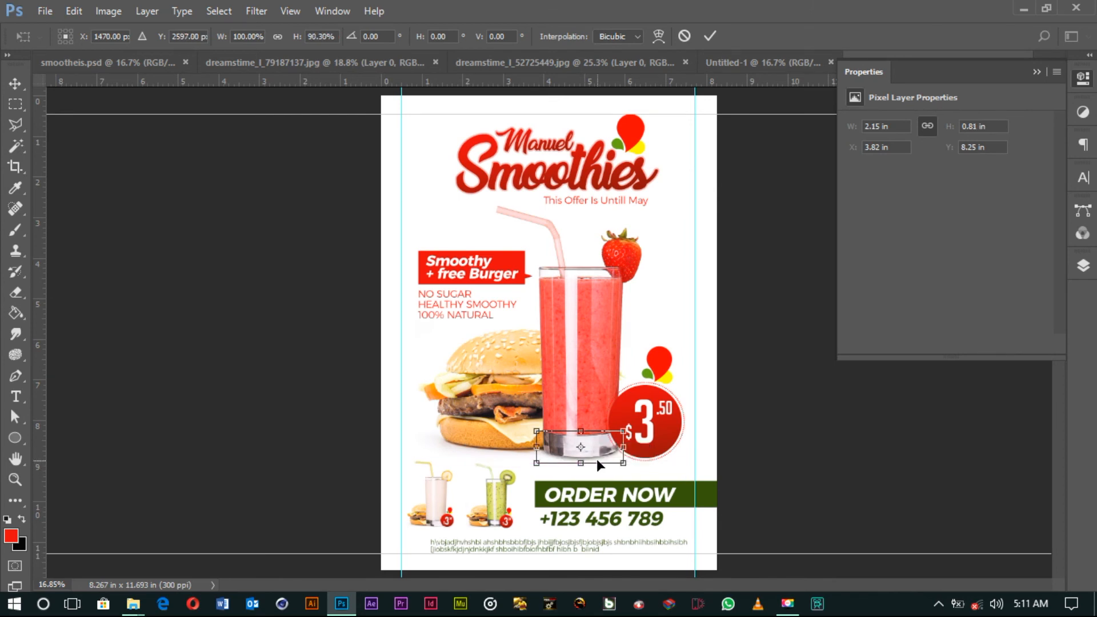
key("Return")
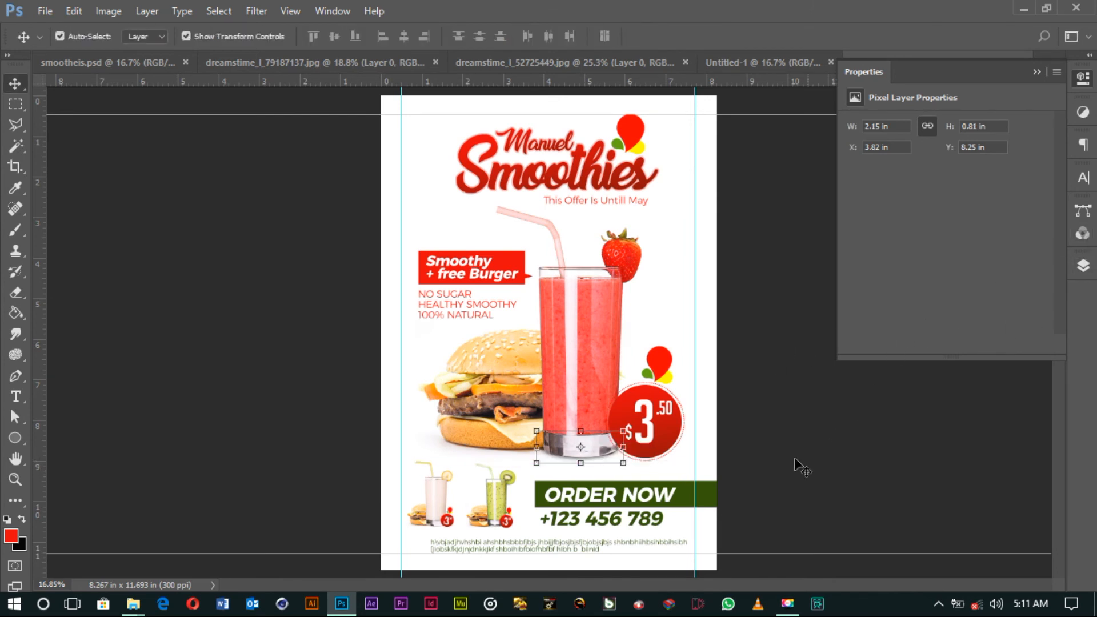
left_click(767, 483)
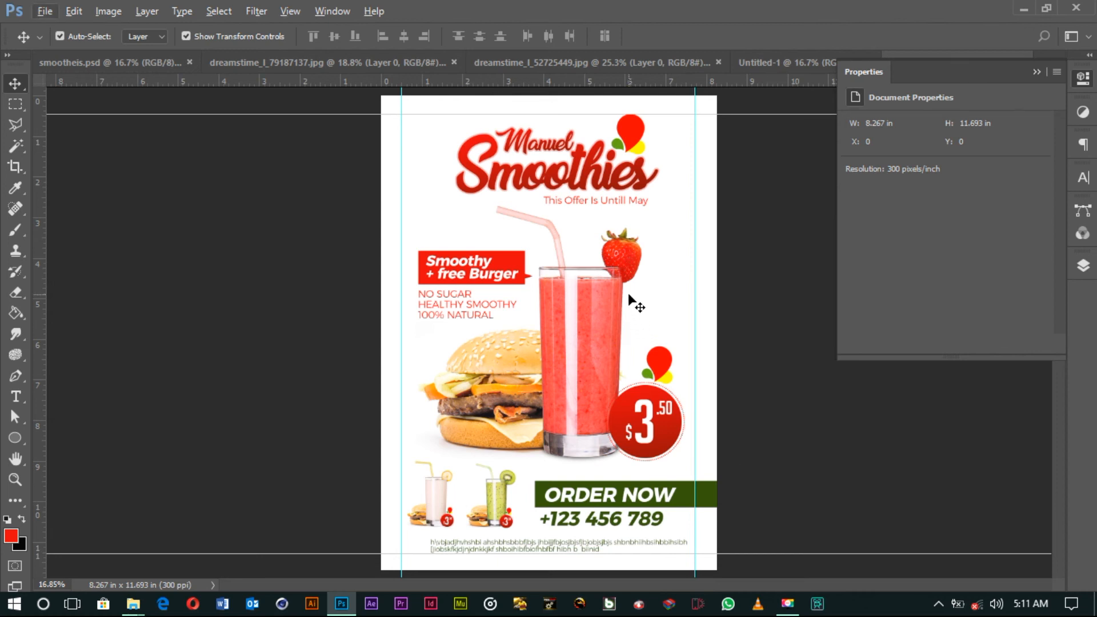
Step: Remove the margin guides from the flyer canvas
left_click(1036, 72)
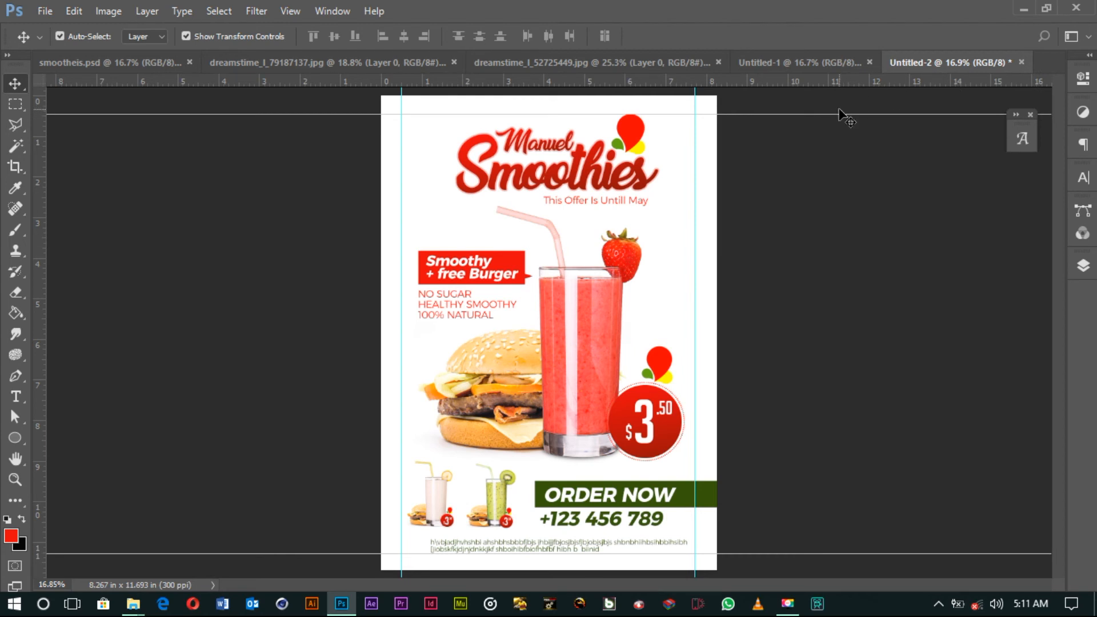
left_click_drag(838, 113, 851, 80)
left_click_drag(695, 413, 34, 372)
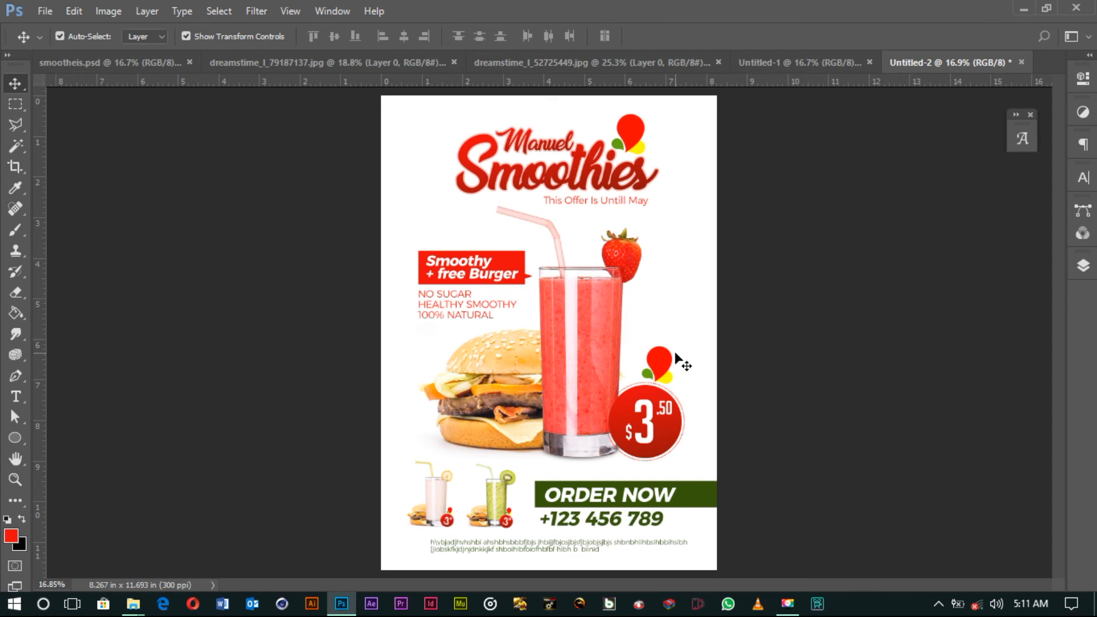
Step: Save the flyer on the Desktop as a Photoshop file named smoothy flyer
key("ctrl")
key("ctrl")
key("ctrl+s")
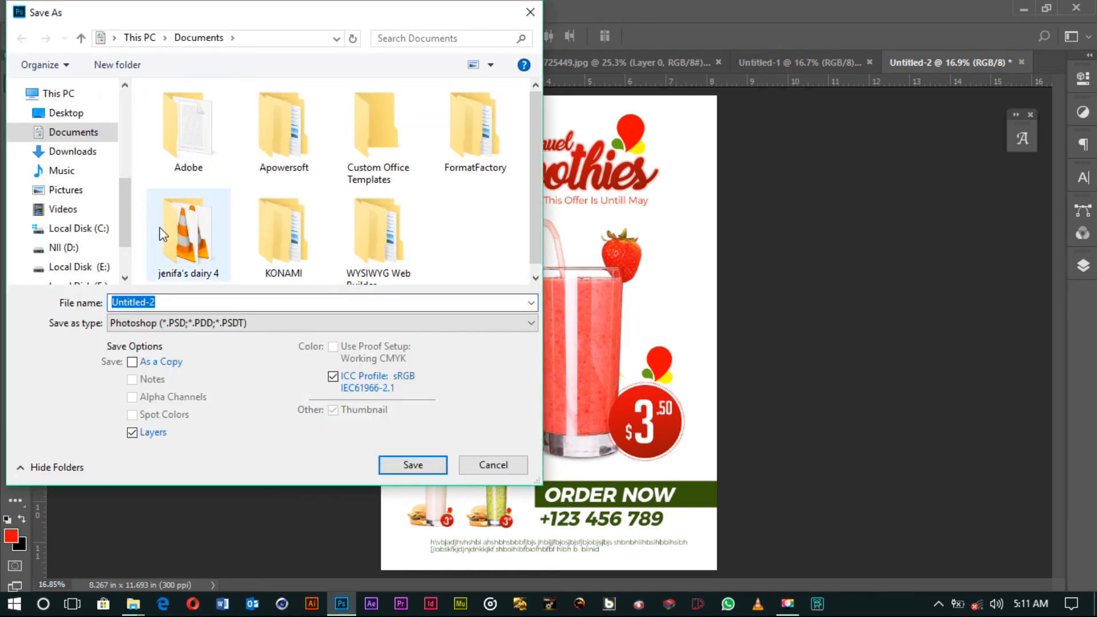
left_click(64, 113)
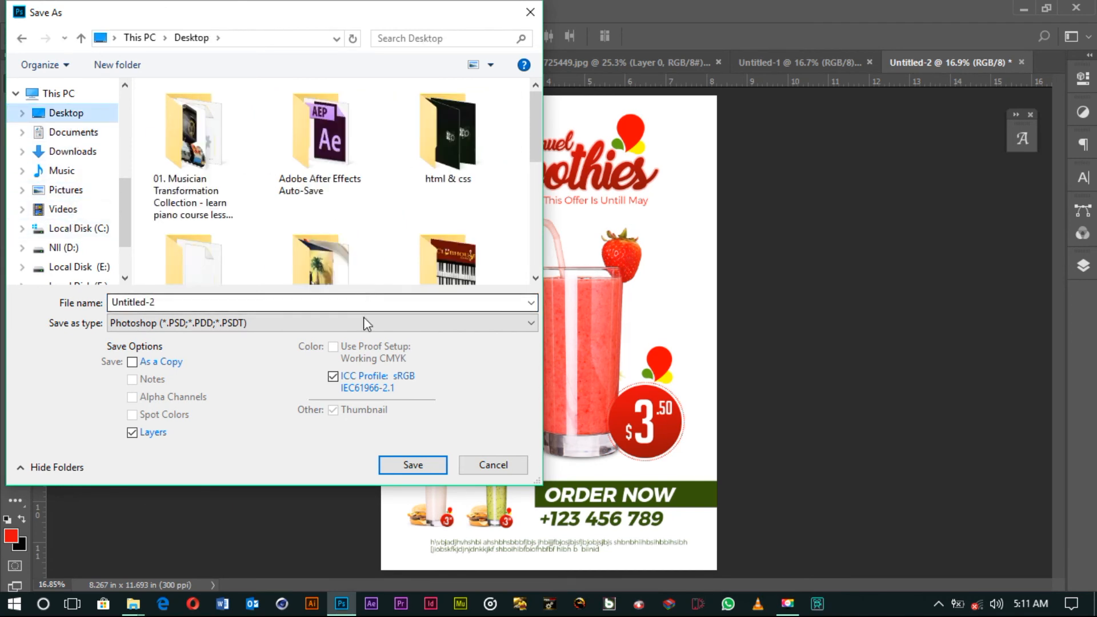
double_click(335, 308)
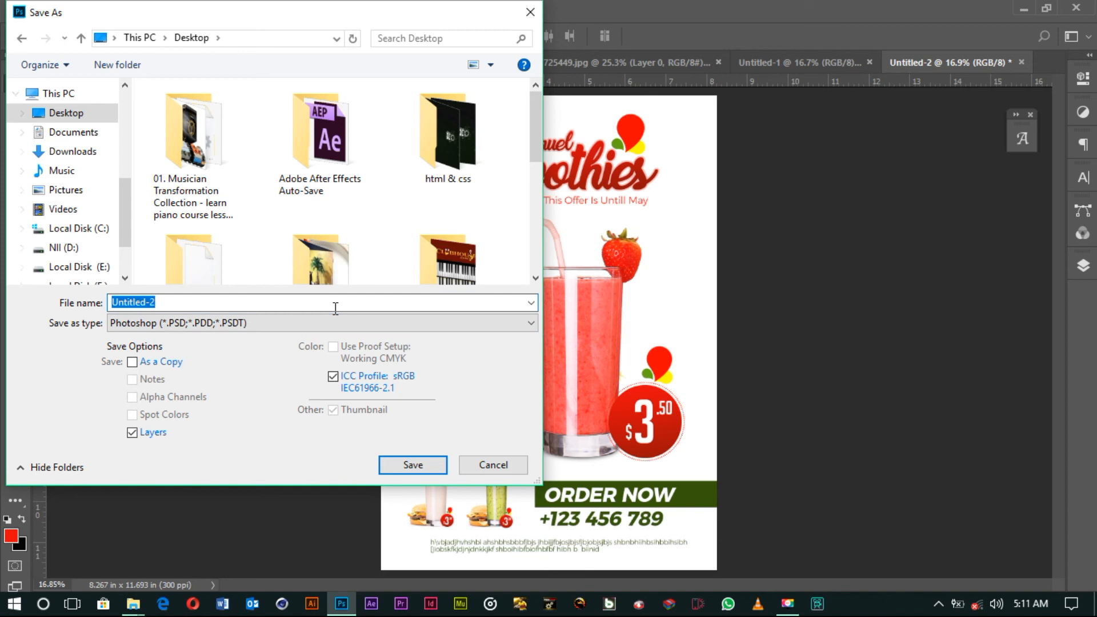
type("smoth")
key("BackSpace")
key("BackSpace")
type("othy flyer")
left_click(420, 471)
Step: Save a JPEG copy of the flyer on the Desktop under the name smoothy flyer, with image quality 12 (Maximum)
key("ctrl")
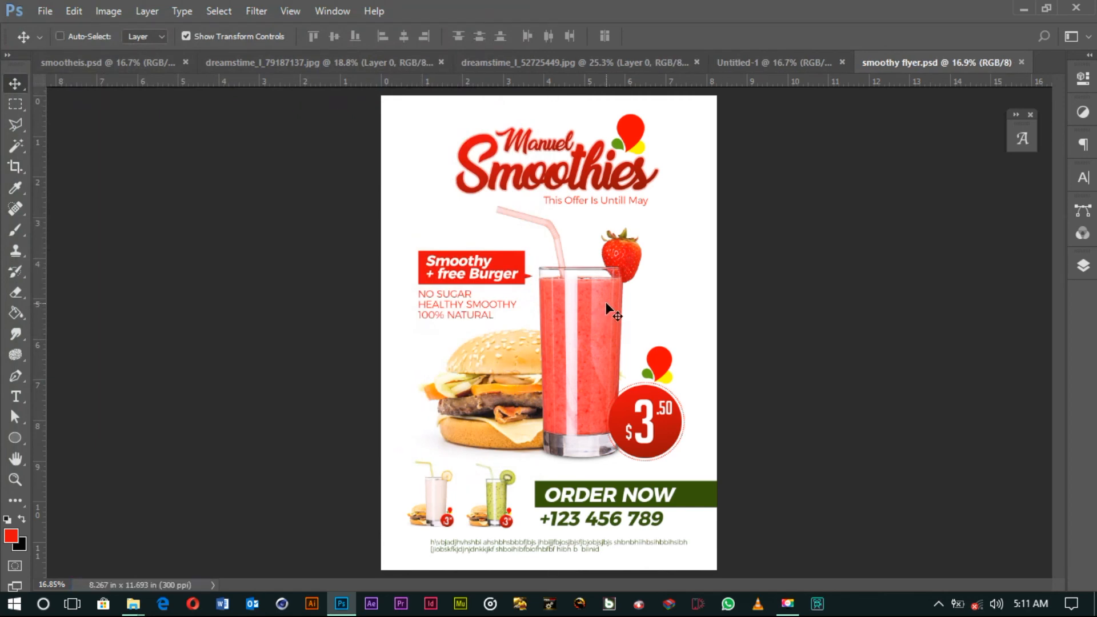
key("ctrl+shift+s")
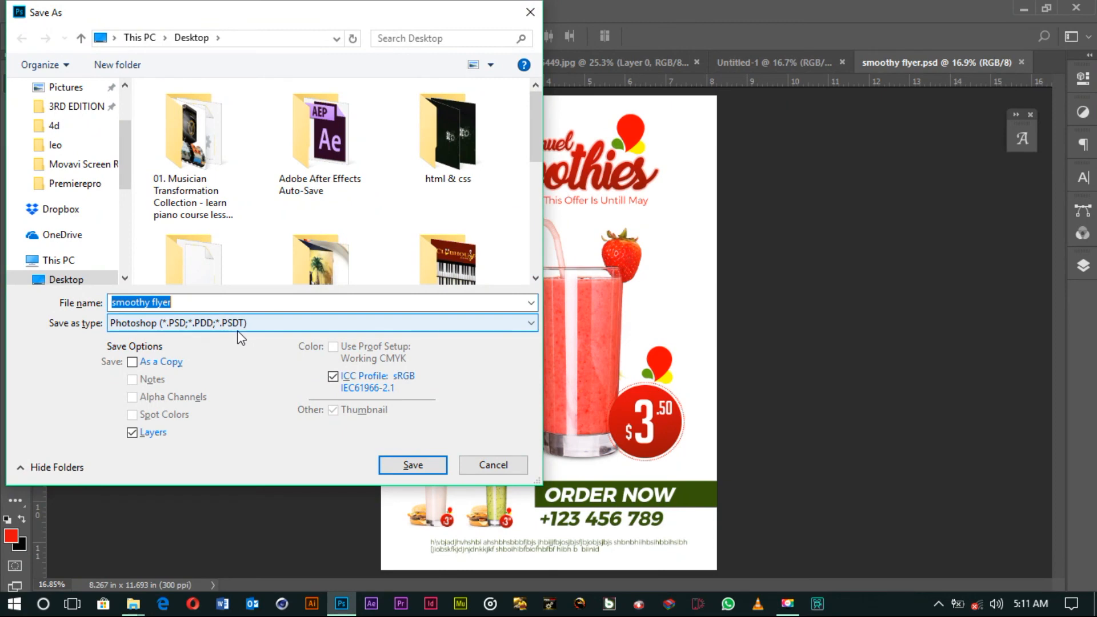
left_click(237, 324)
left_click(217, 435)
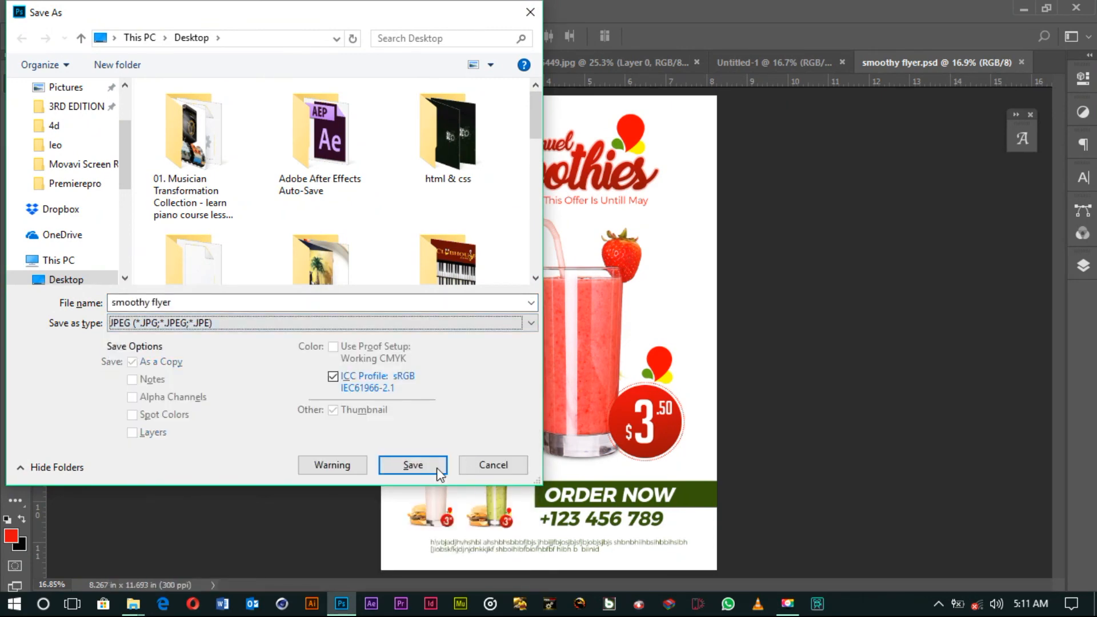
left_click(421, 471)
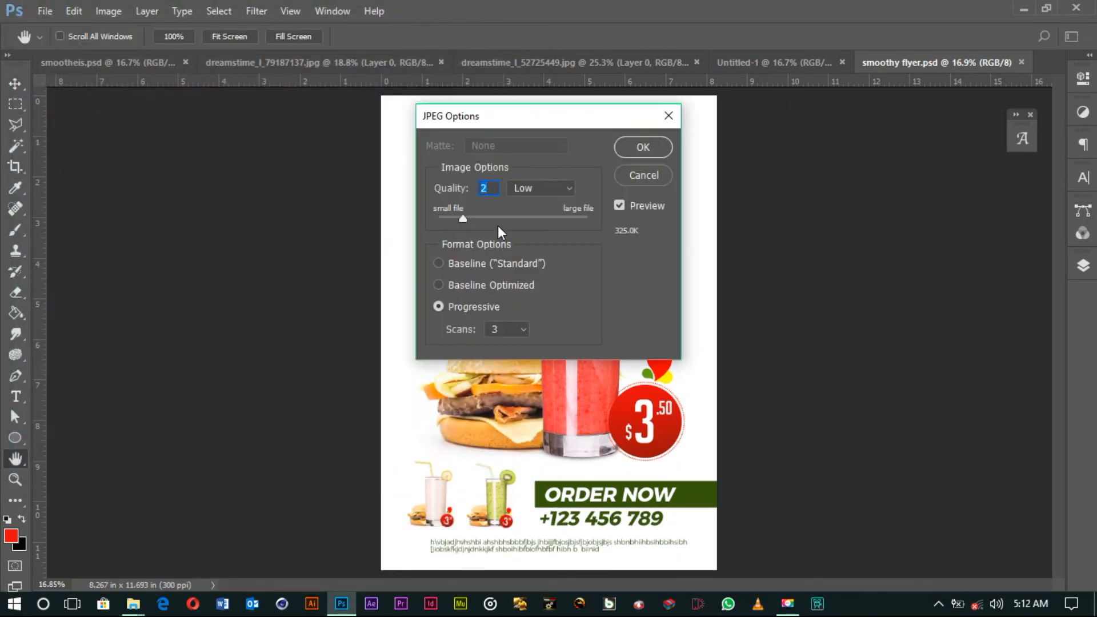
left_click_drag(467, 218, 623, 231)
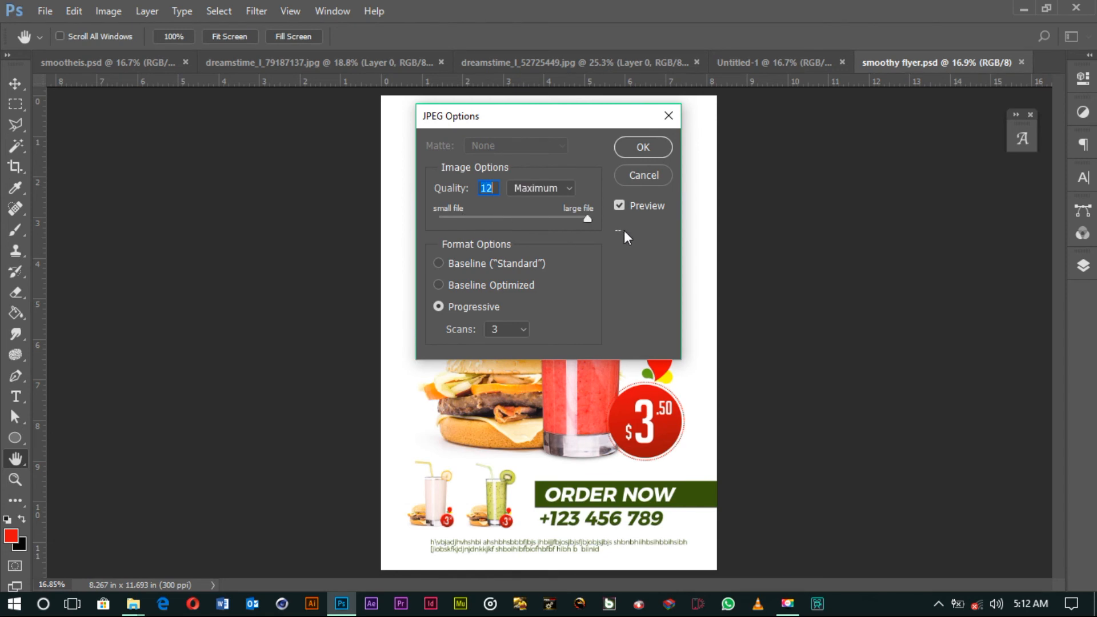
left_click(653, 146)
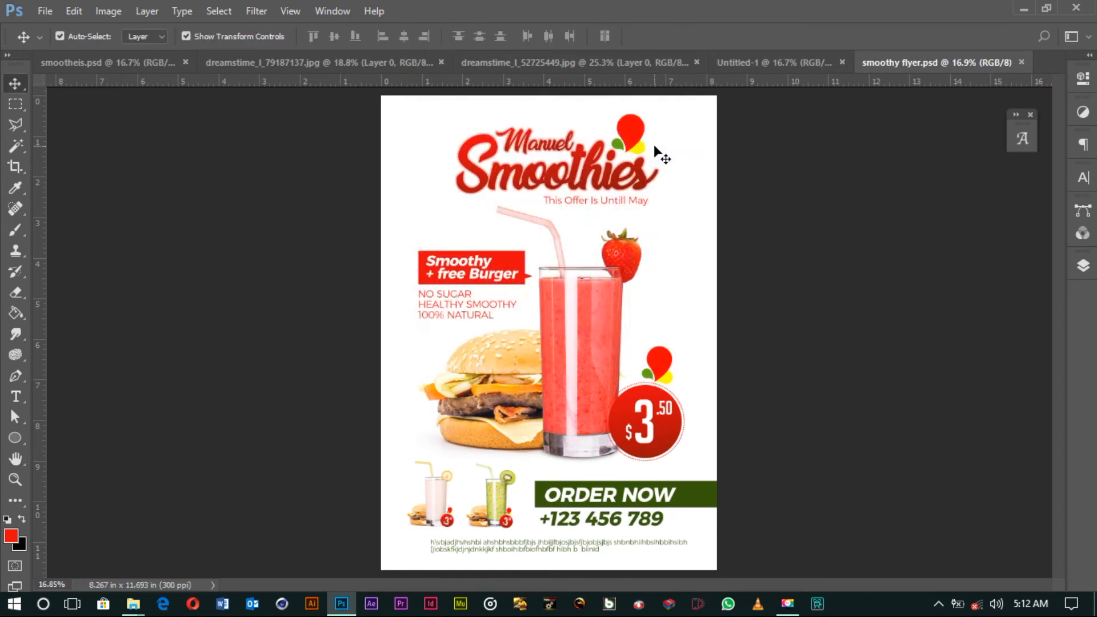
Step: Switch to the Windows desktop and open the exported smoothy flyer JPEG in the image viewer to check it
left_click(1022, 8)
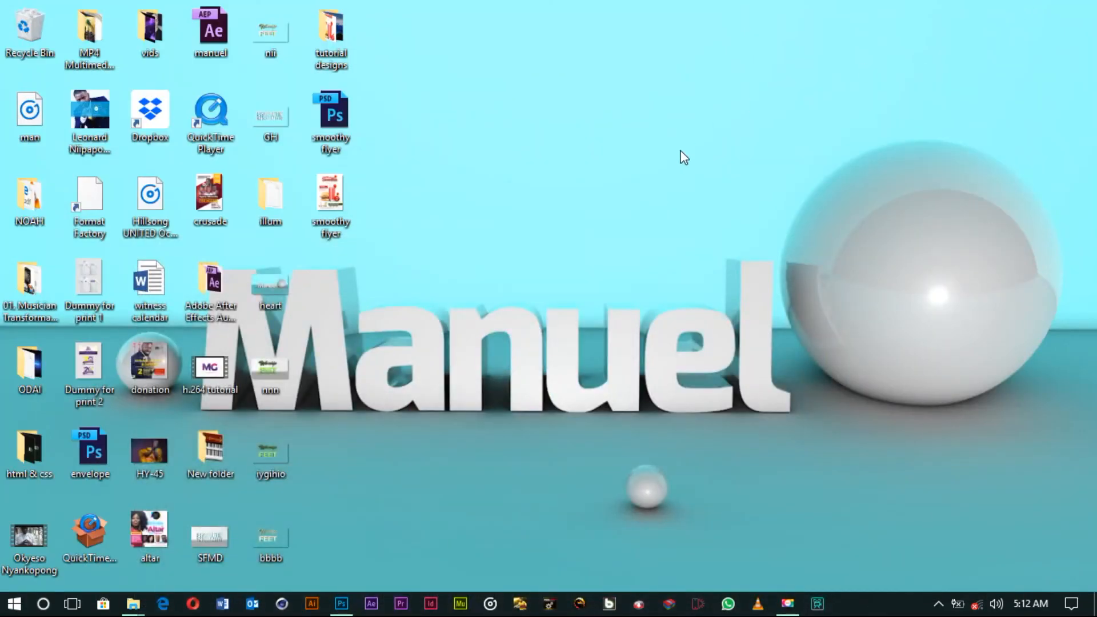
double_click(329, 207)
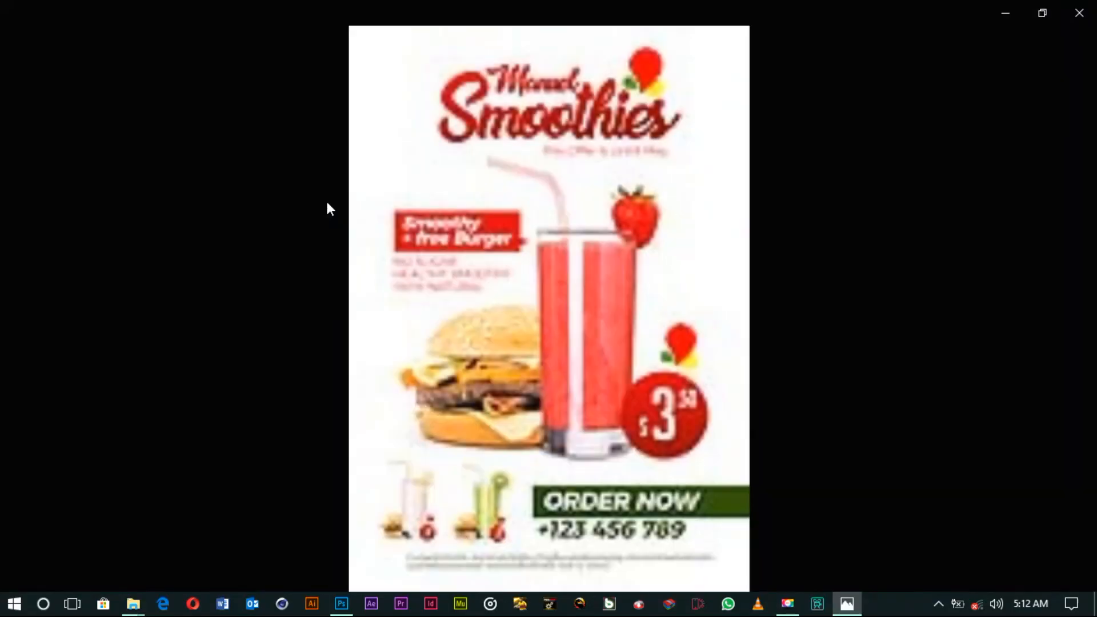